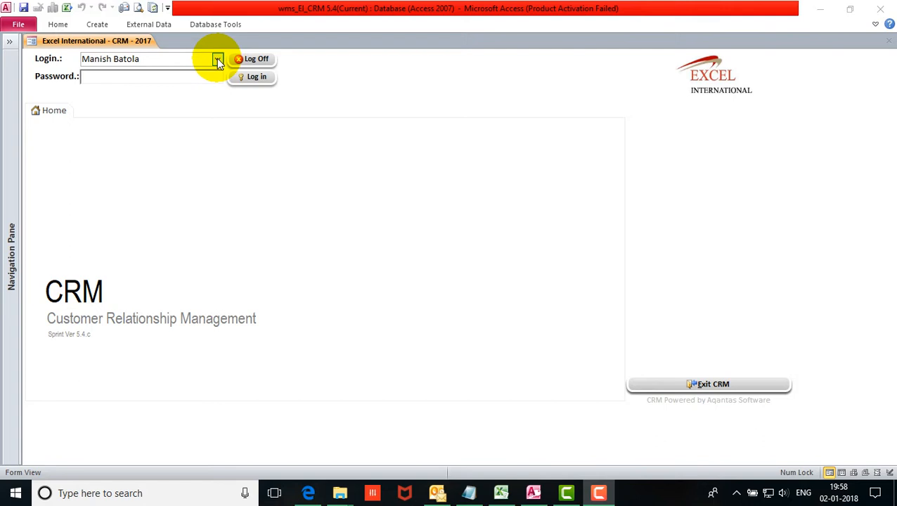
# Log into the CRM as the chosen user, dismiss Reminders and open Business Development.
pyautogui.click(218, 60)
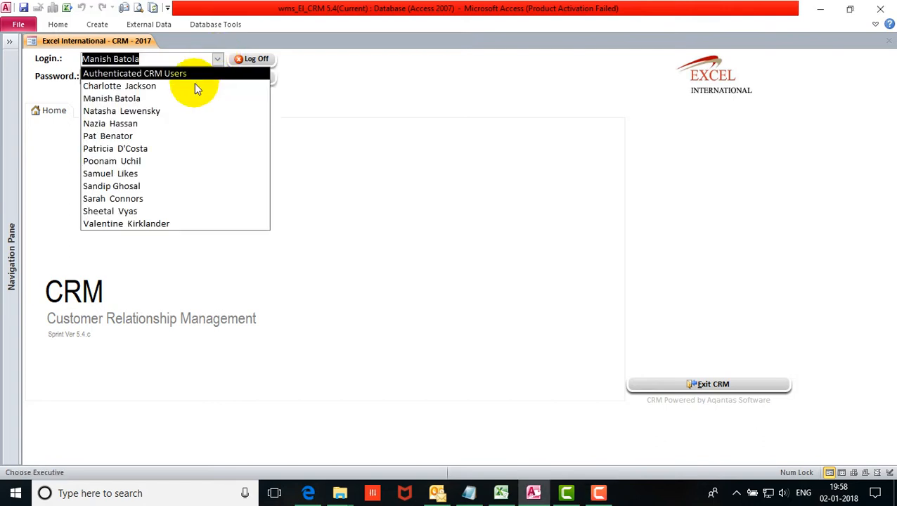
pyautogui.click(173, 99)
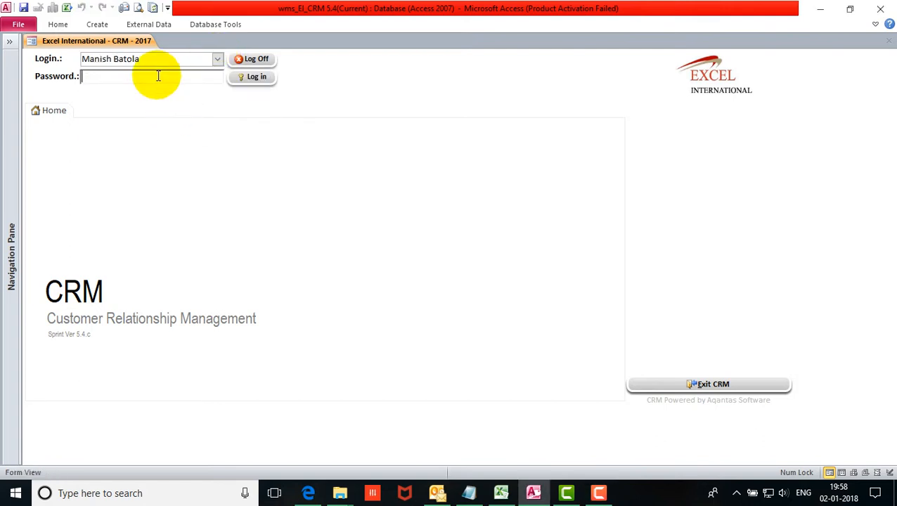
pyautogui.write('***')
pyautogui.press('Return')
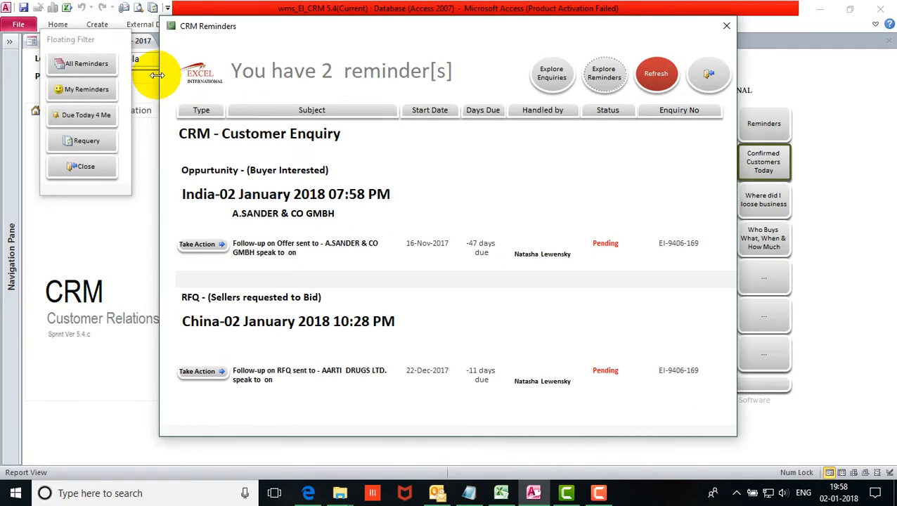
pyautogui.click(70, 167)
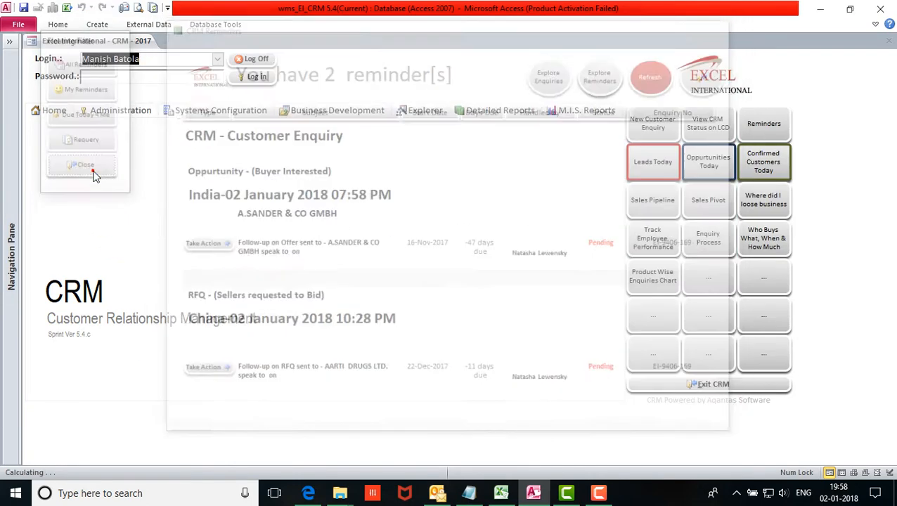
pyautogui.click(349, 113)
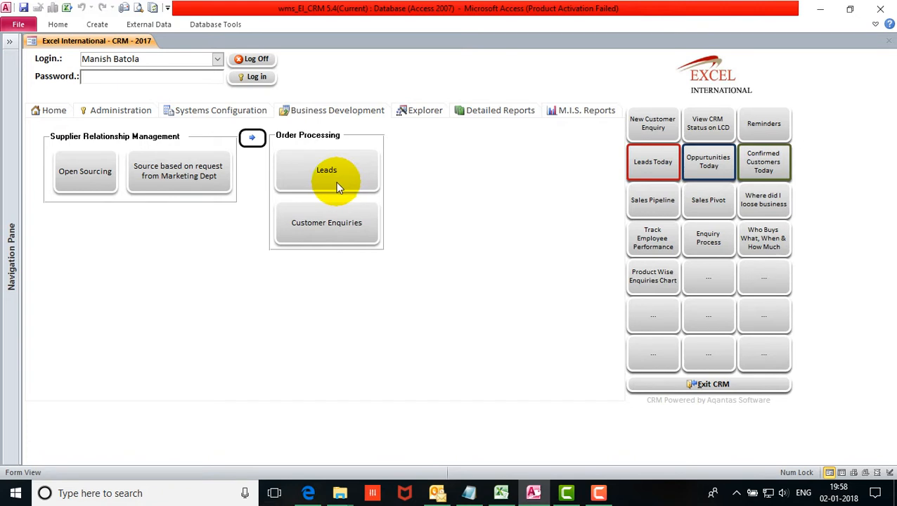
# Look through the Leads list, exit it, and bring Main Leads Template.xlsx forward in Excel.
pyautogui.click(336, 181)
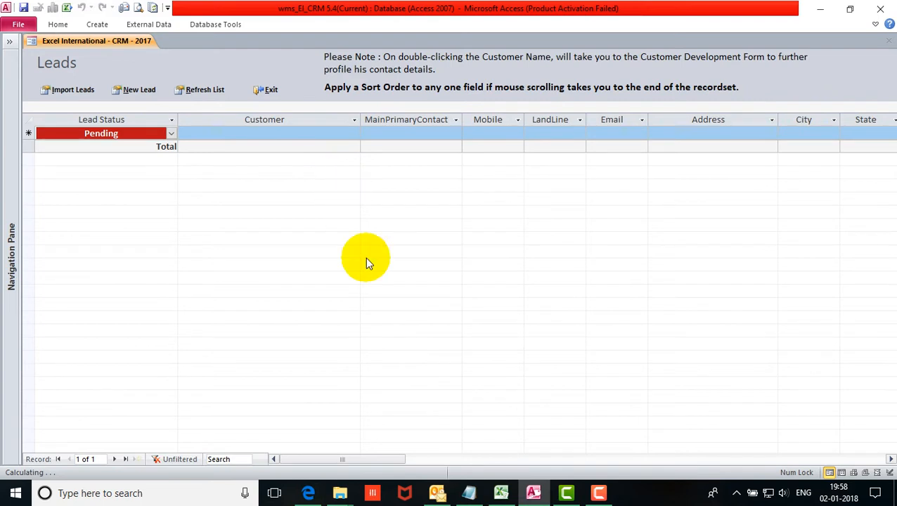
pyautogui.moveTo(385, 460); pyautogui.dragTo(344, 458)
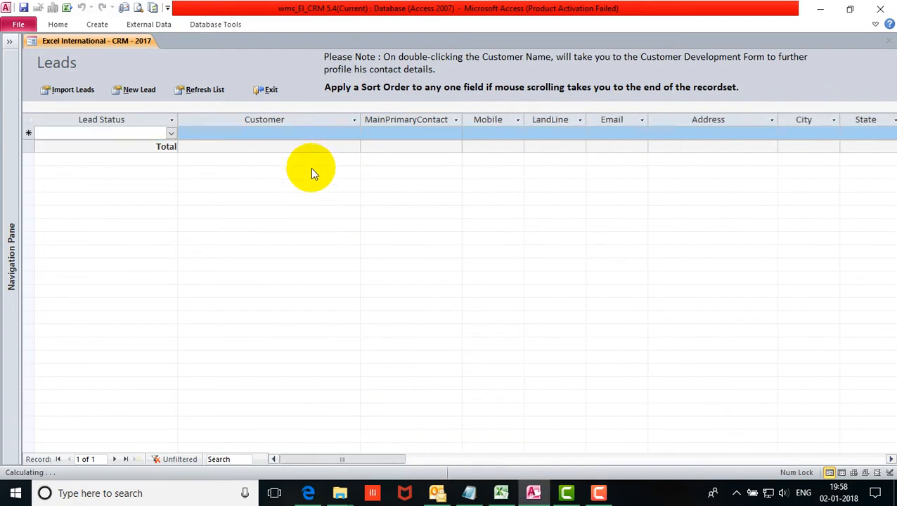
pyautogui.click(303, 132)
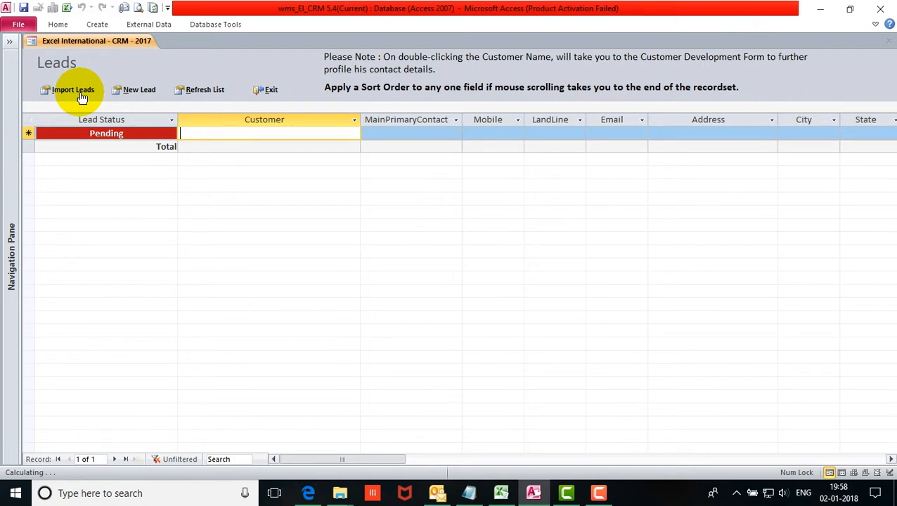
pyautogui.click(272, 91)
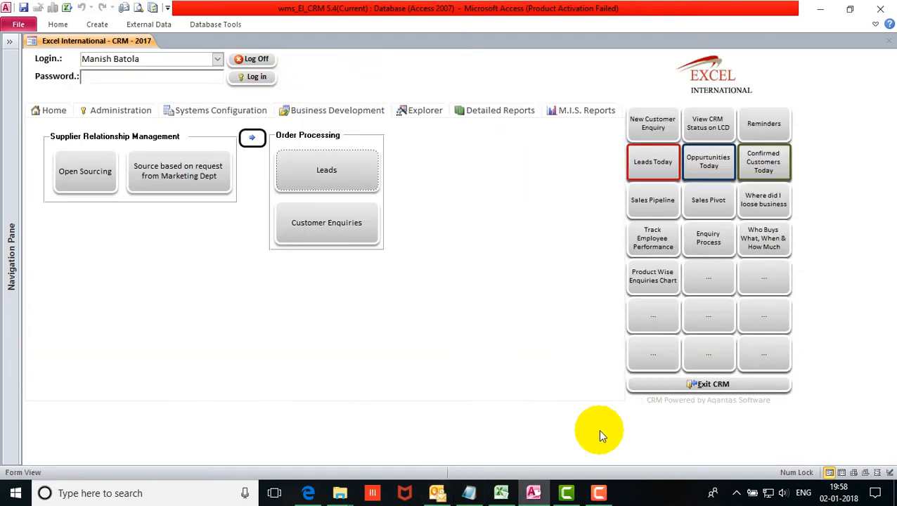
pyautogui.click(501, 494)
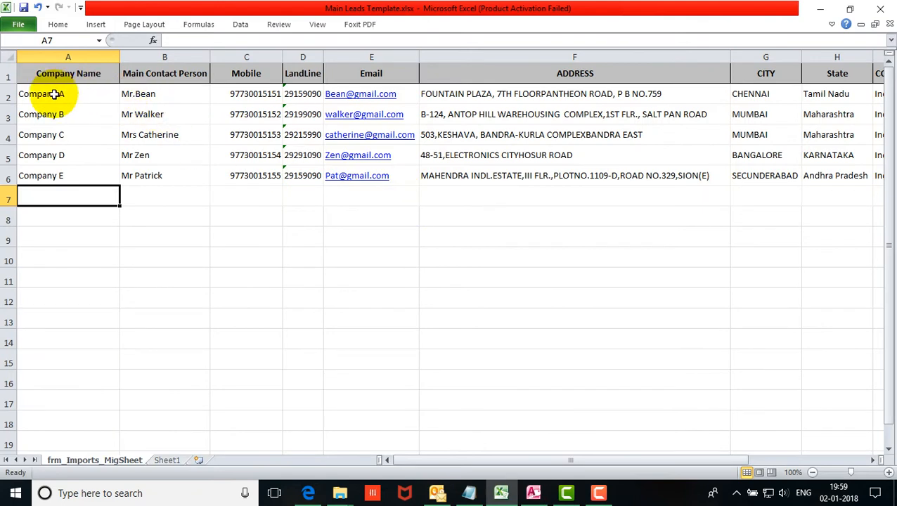
pyautogui.moveTo(6, 95); pyautogui.dragTo(8, 177)
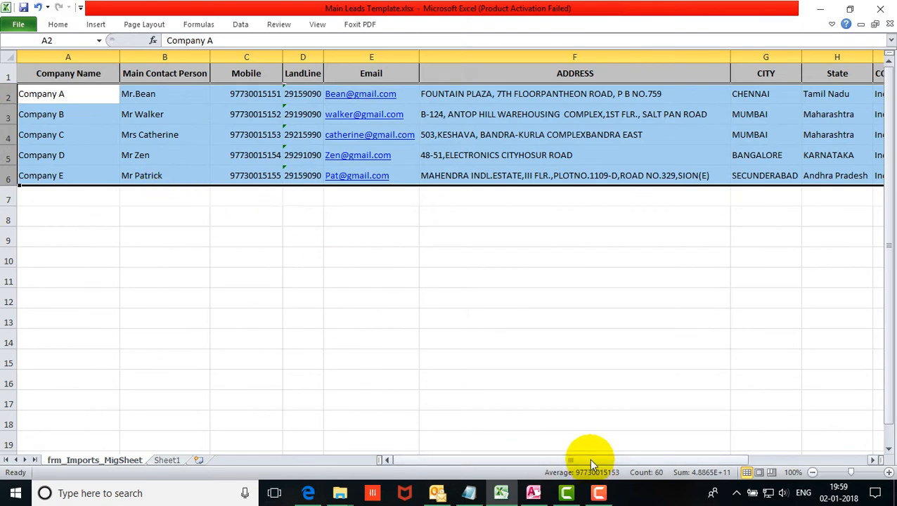
pyautogui.moveTo(589, 459); pyautogui.dragTo(558, 455)
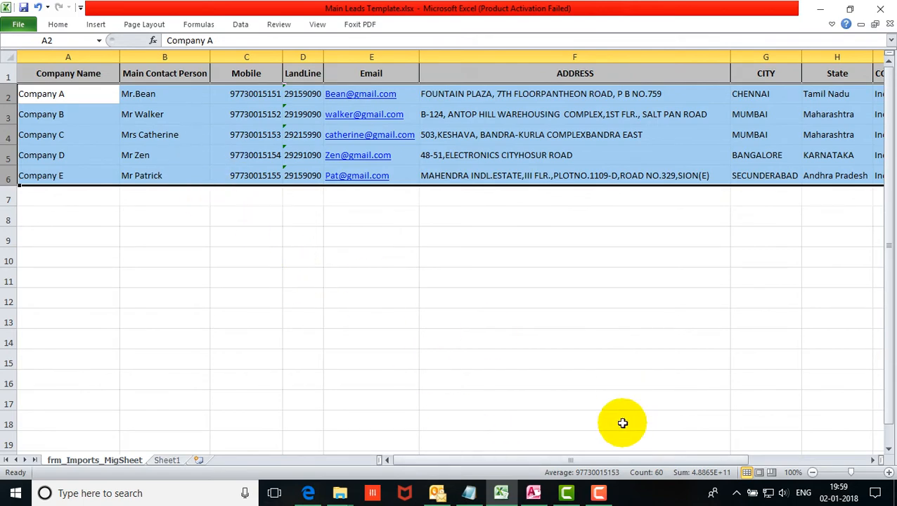
pyautogui.moveTo(613, 457); pyautogui.dragTo(576, 447)
pyautogui.click(77, 93)
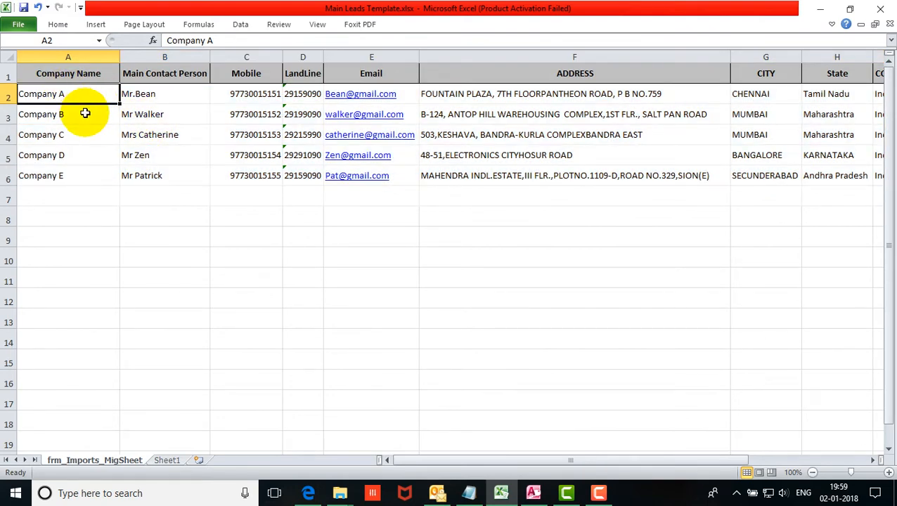
pyautogui.click(173, 95)
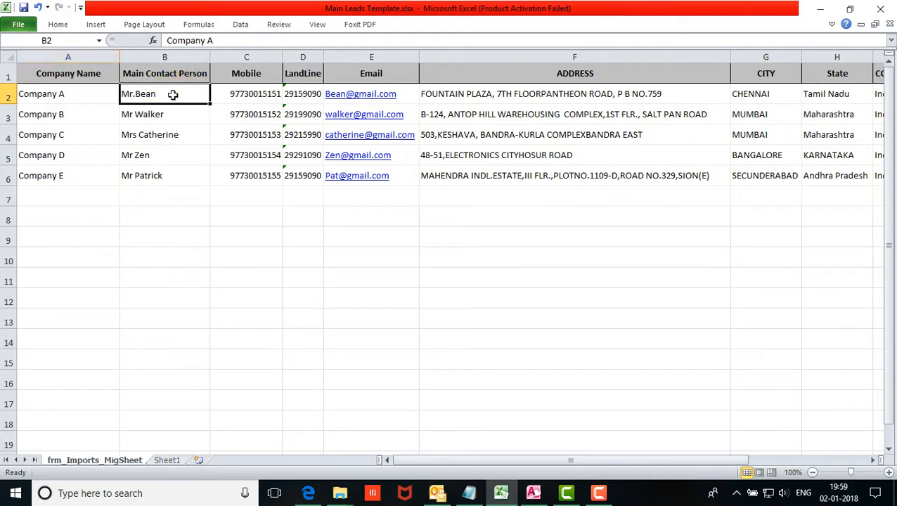
pyautogui.click(255, 92)
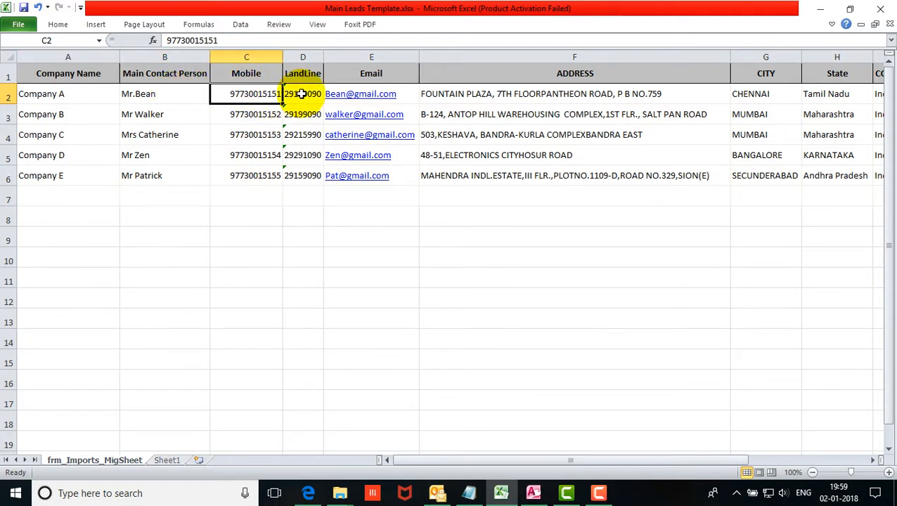
pyautogui.click(300, 94)
pyautogui.moveTo(524, 458); pyautogui.dragTo(625, 462)
# Review the first lead's city, state, country and the Handled By names, then return to Access.
pyautogui.click(513, 96)
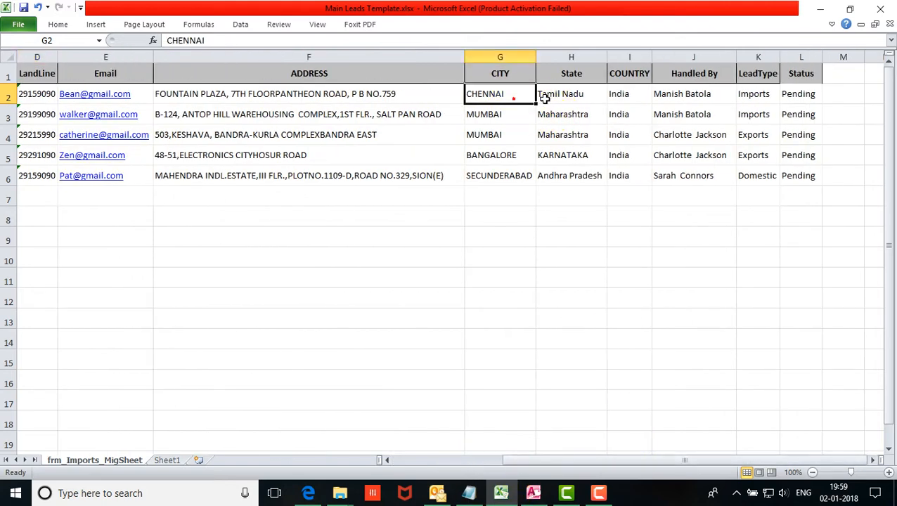
pyautogui.click(559, 99)
pyautogui.click(611, 96)
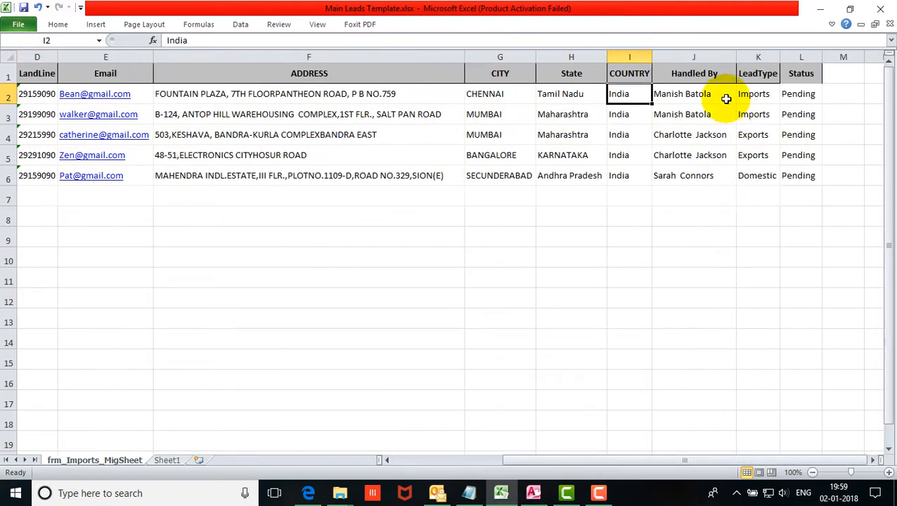
pyautogui.moveTo(721, 94); pyautogui.dragTo(716, 179)
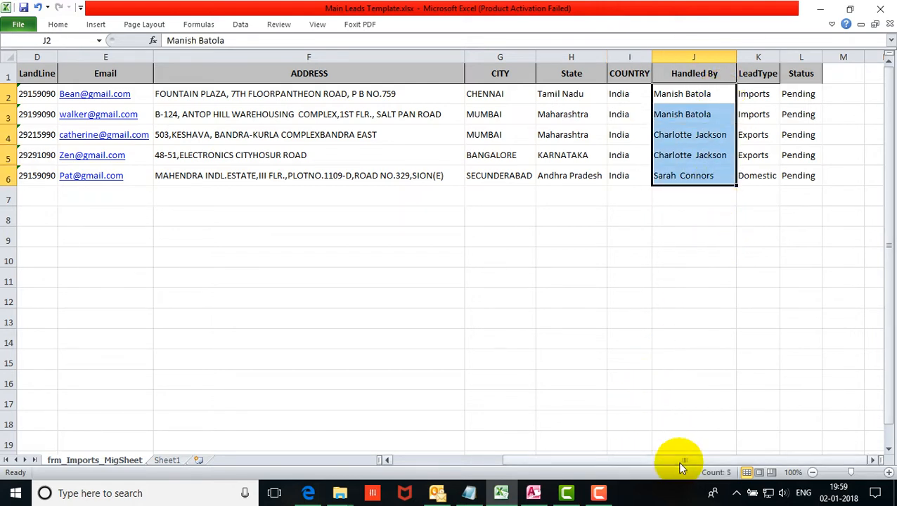
pyautogui.moveTo(274, 94); pyautogui.dragTo(684, 95)
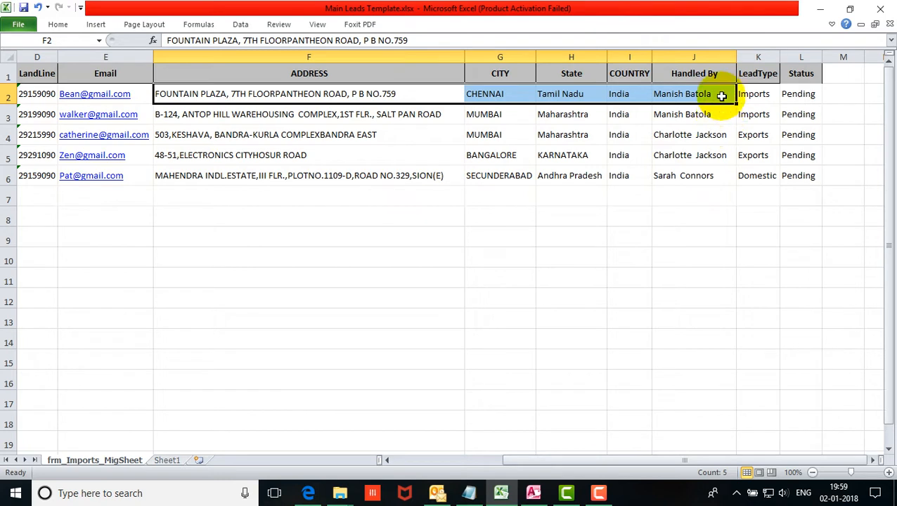
pyautogui.click(716, 94)
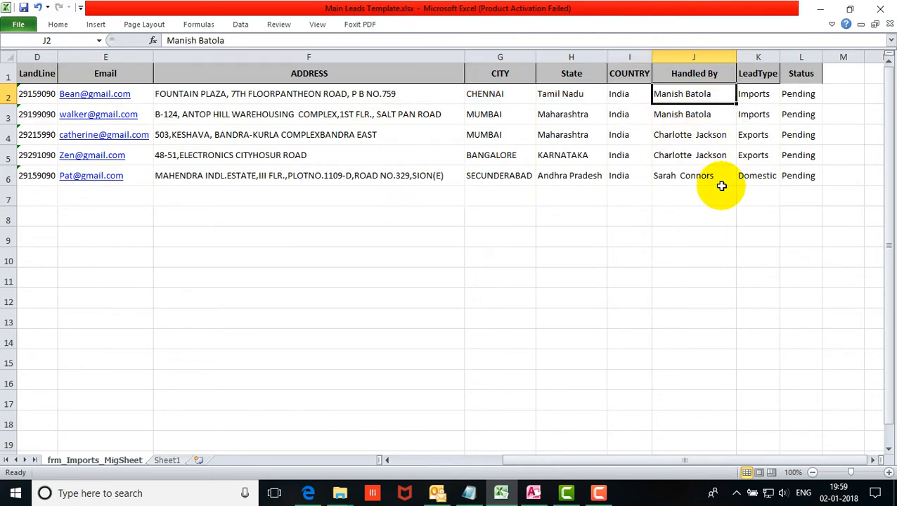
pyautogui.moveTo(716, 94); pyautogui.dragTo(715, 168)
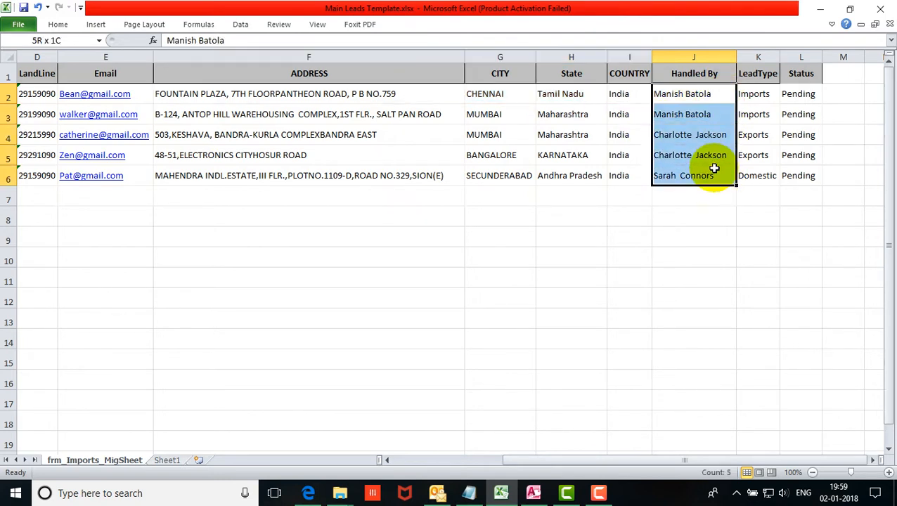
pyautogui.click(533, 492)
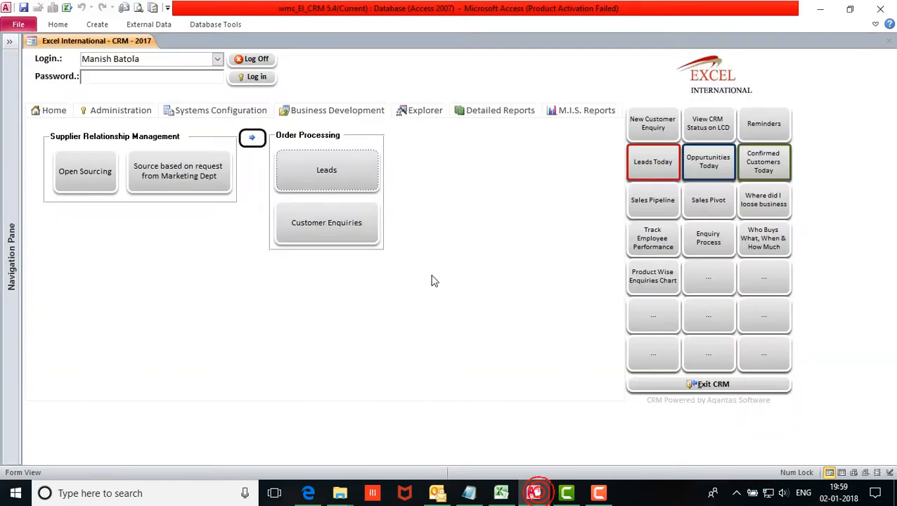
# Check the CRM users in the Login dropdown, then return to the Main Leads Template workbook.
pyautogui.click(217, 61)
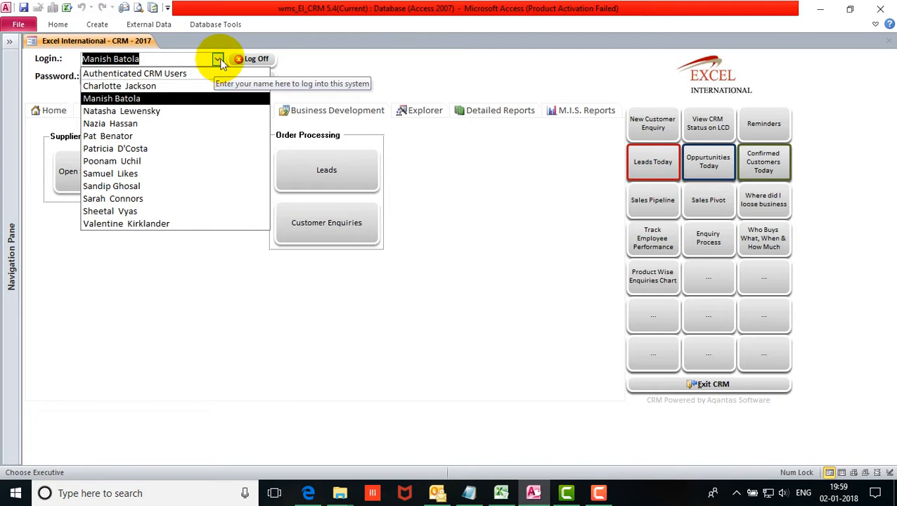
pyautogui.click(217, 60)
pyautogui.click(501, 492)
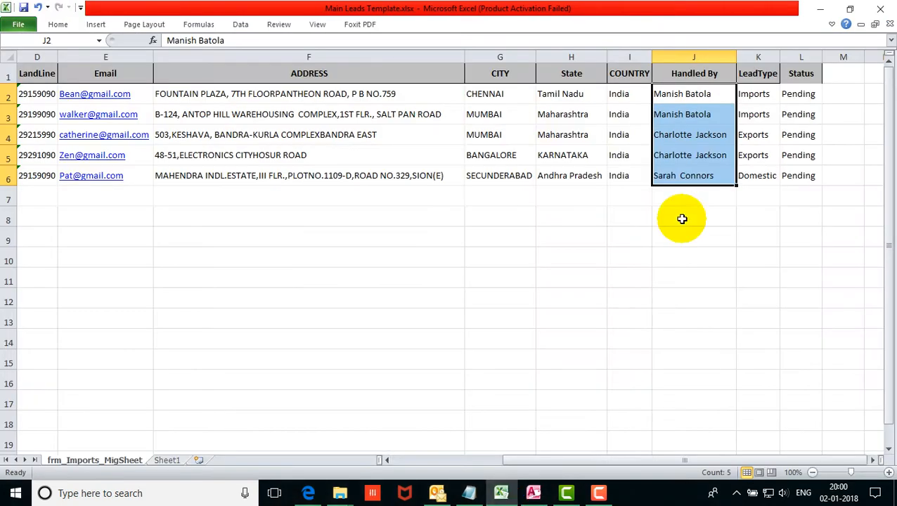
# Review the five leads' LeadType and Pending Status values, then save and close the workbook.
pyautogui.click(757, 97)
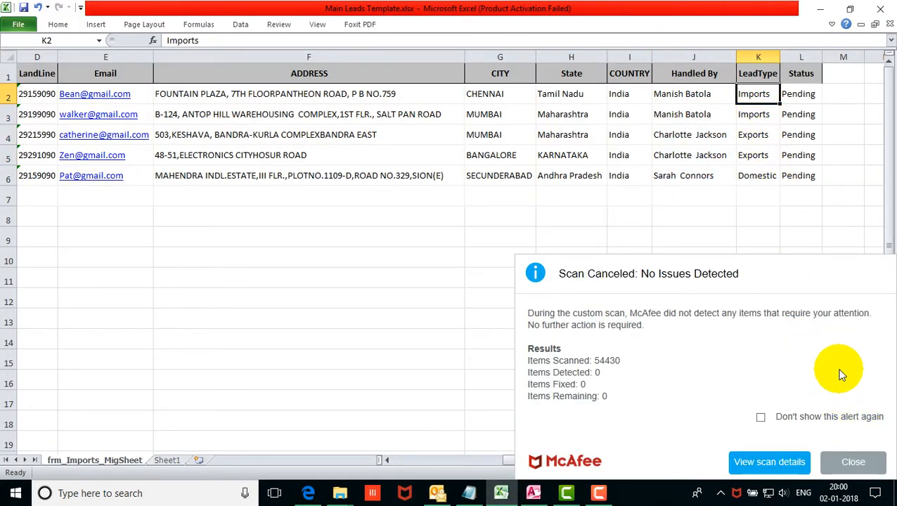
pyautogui.click(852, 461)
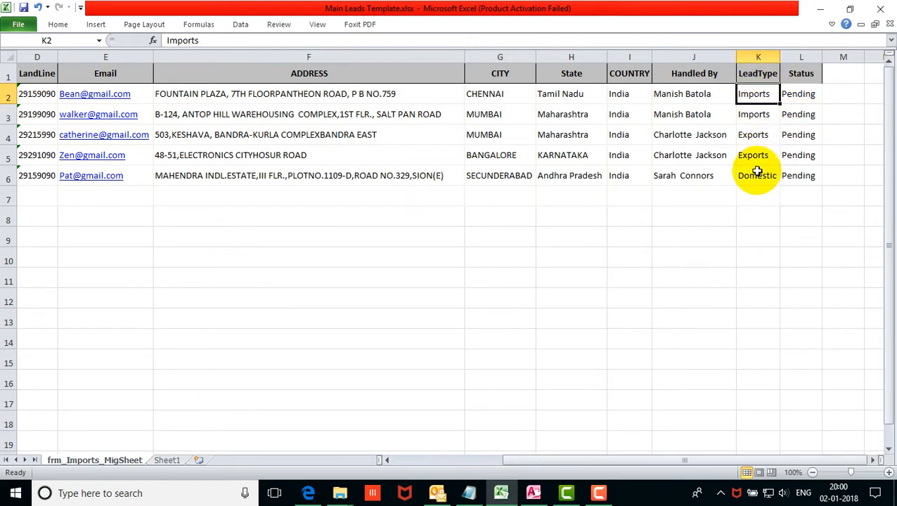
pyautogui.moveTo(811, 95); pyautogui.dragTo(812, 177)
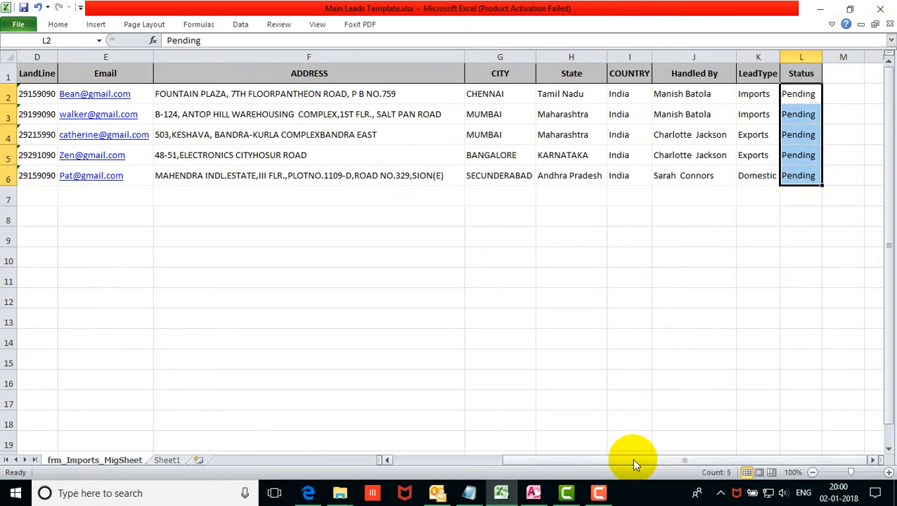
pyautogui.moveTo(630, 460); pyautogui.dragTo(486, 464)
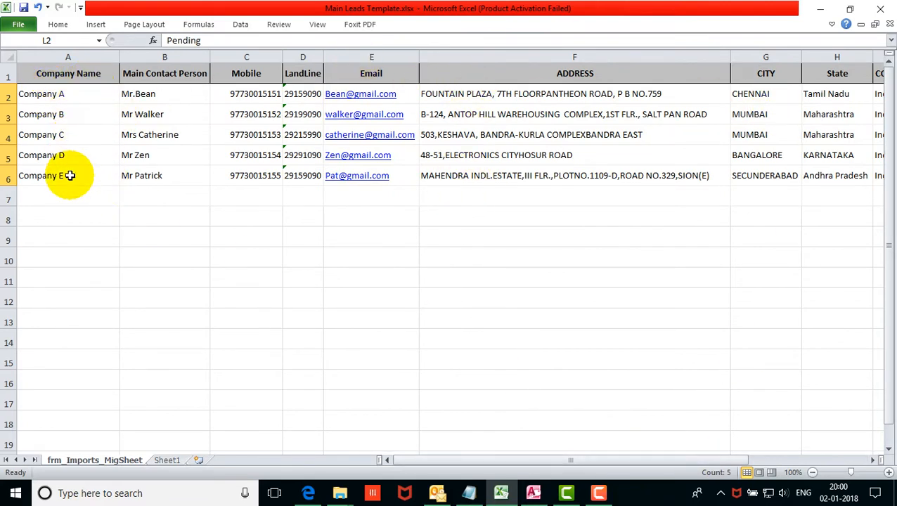
pyautogui.moveTo(545, 462); pyautogui.dragTo(724, 464)
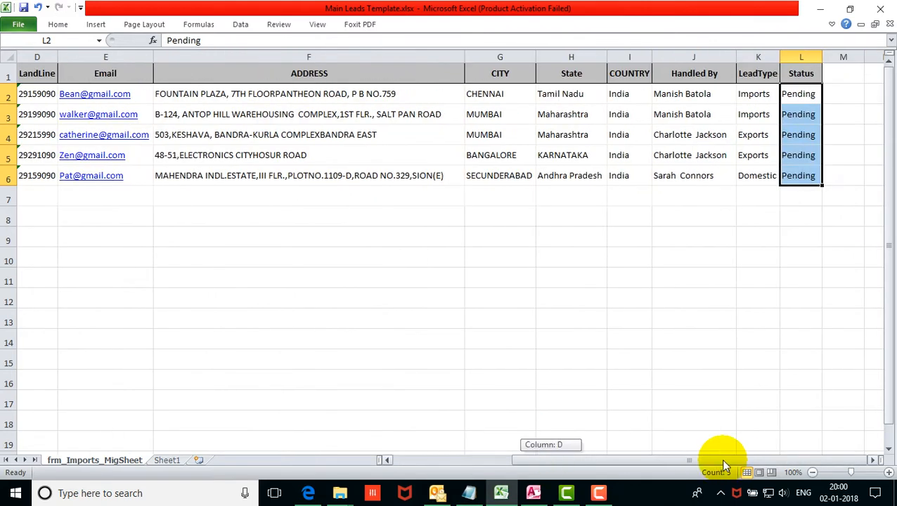
pyautogui.moveTo(639, 464); pyautogui.dragTo(457, 436)
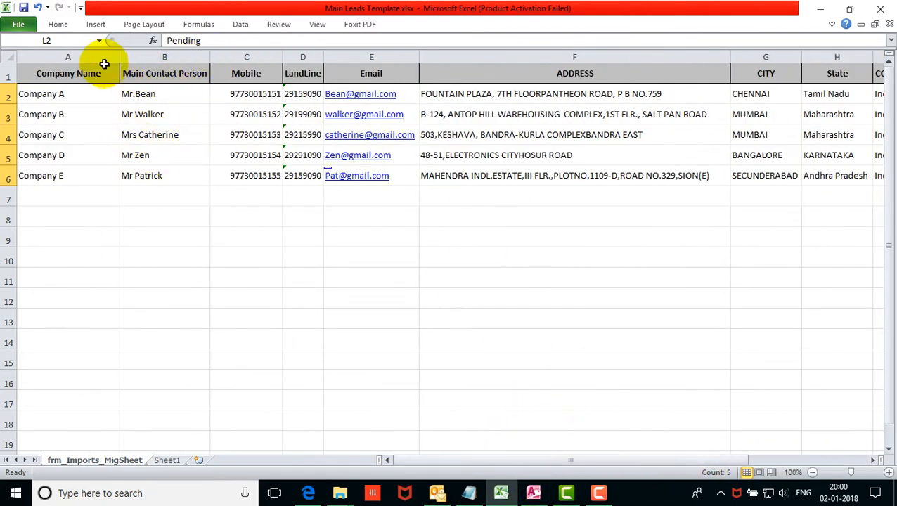
pyautogui.click(25, 10)
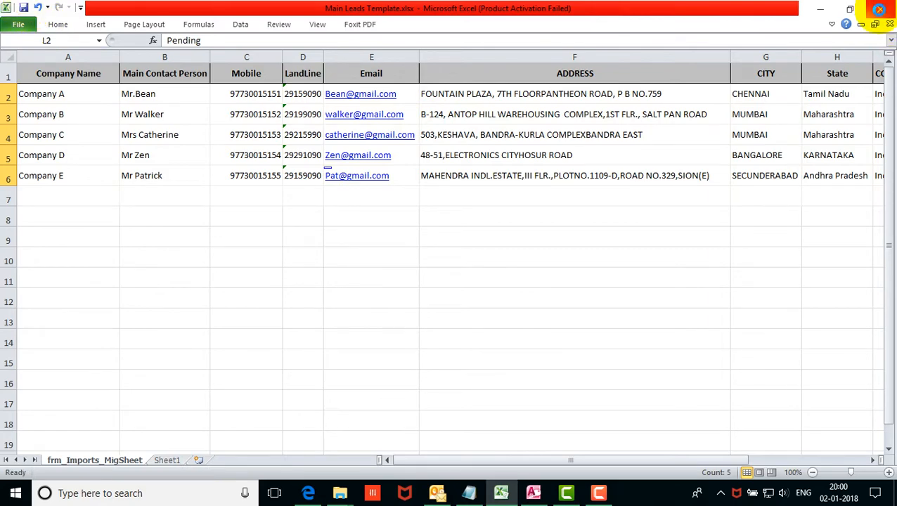
pyautogui.click(878, 10)
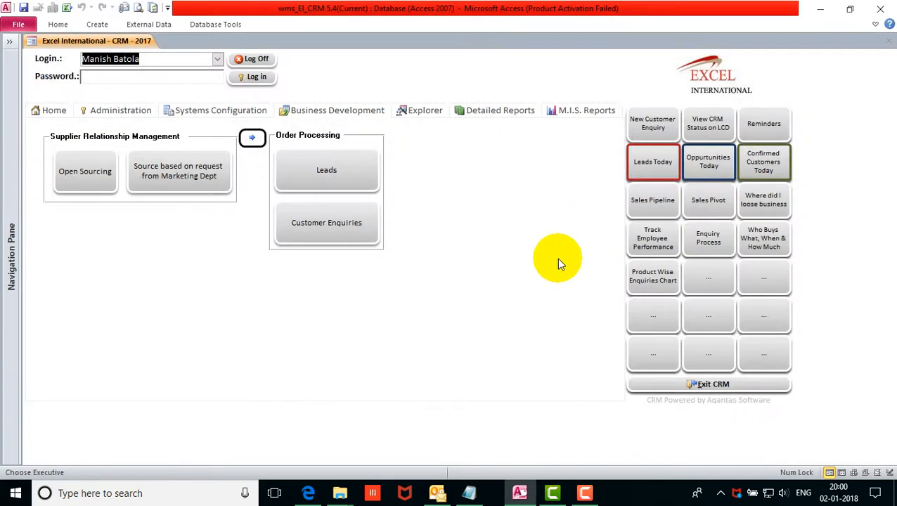
# Open Business Development > Leads and import Company A to Company E from the spreadsheet.
pyautogui.click(312, 112)
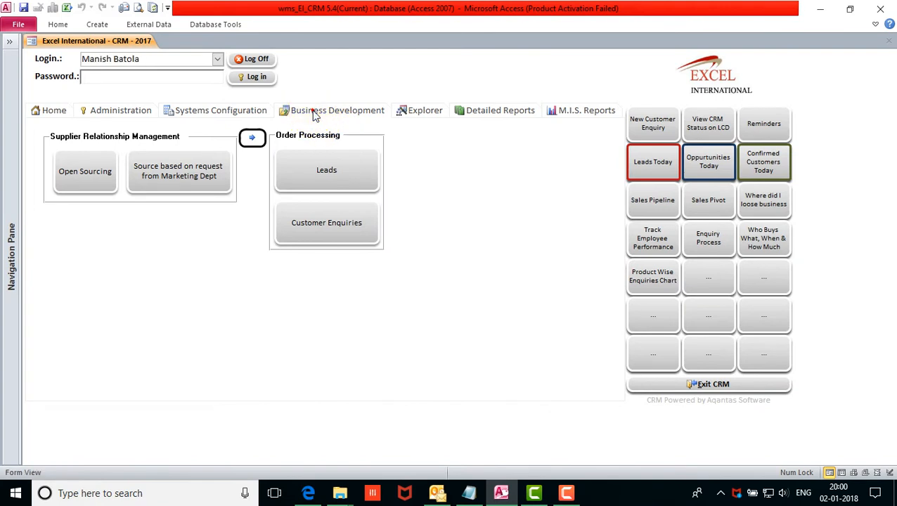
pyautogui.click(340, 177)
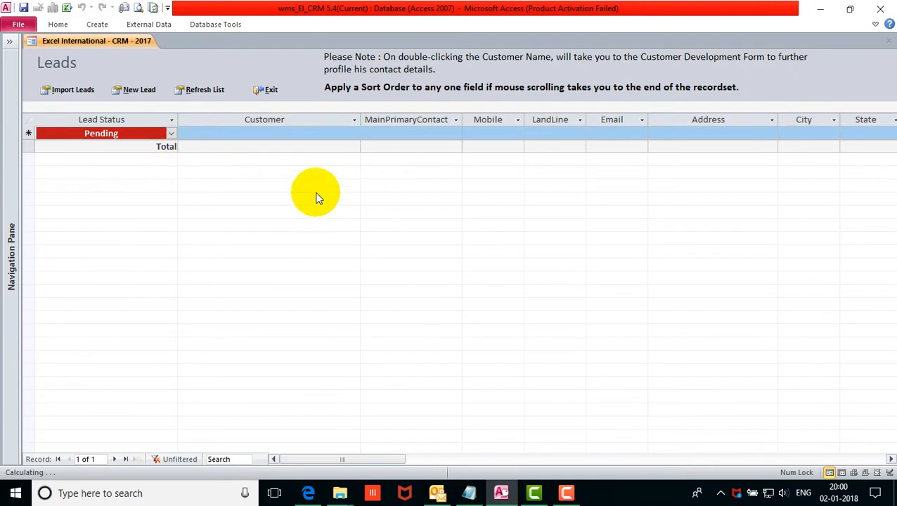
pyautogui.click(81, 92)
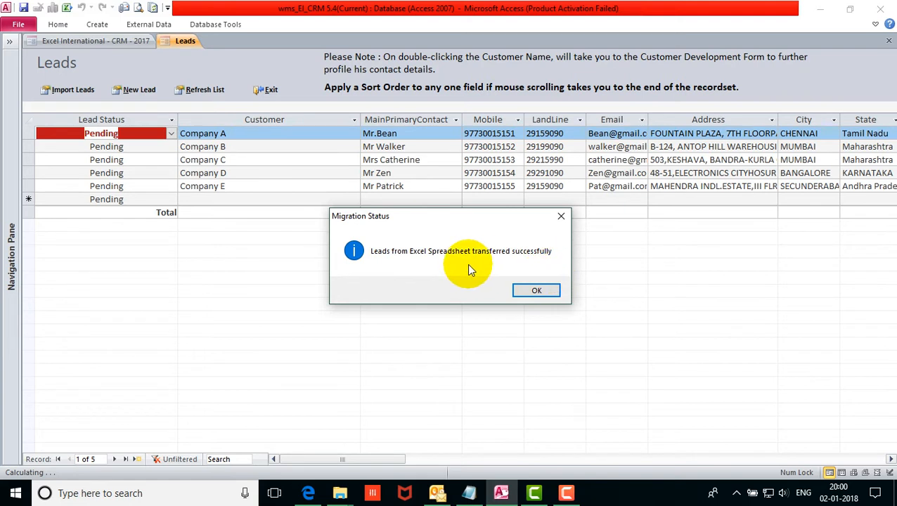
# Dismiss the Migration Status message and widen the Email and Address columns to show full addresses.
pyautogui.click(547, 292)
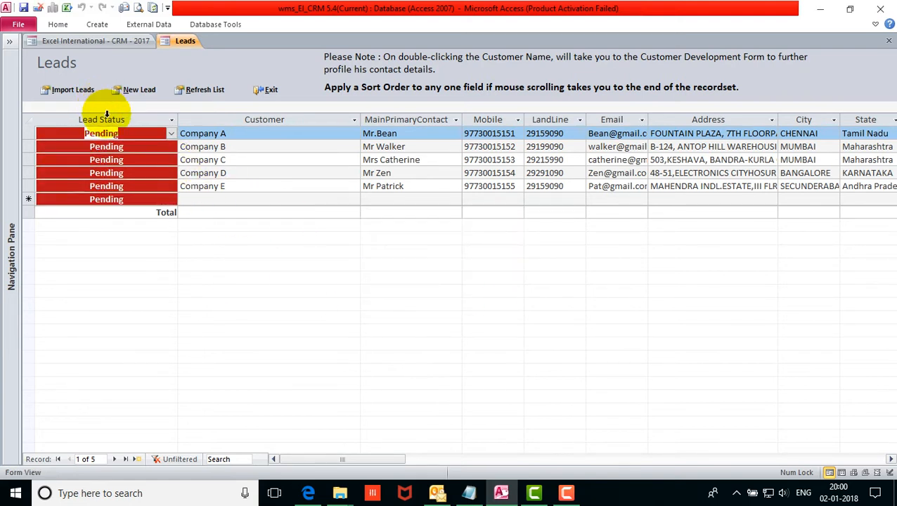
pyautogui.click(239, 119)
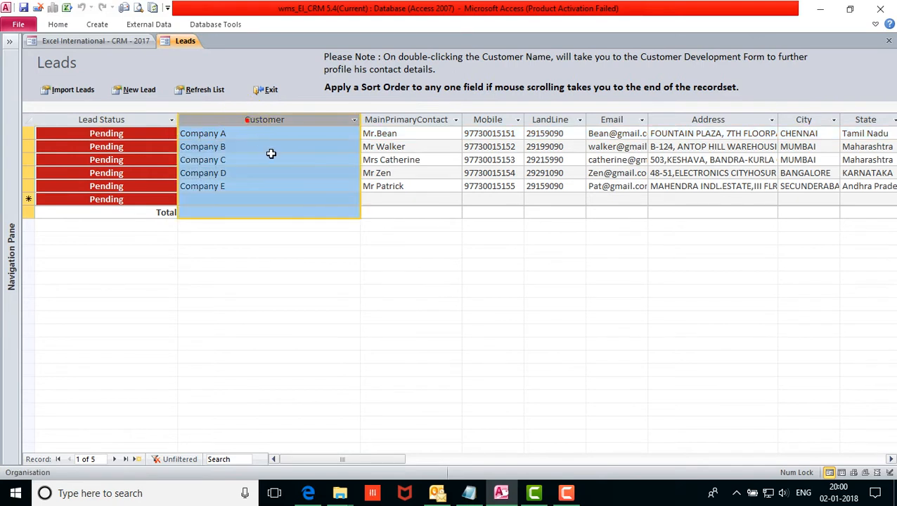
pyautogui.click(398, 121)
pyautogui.click(495, 121)
pyautogui.click(566, 122)
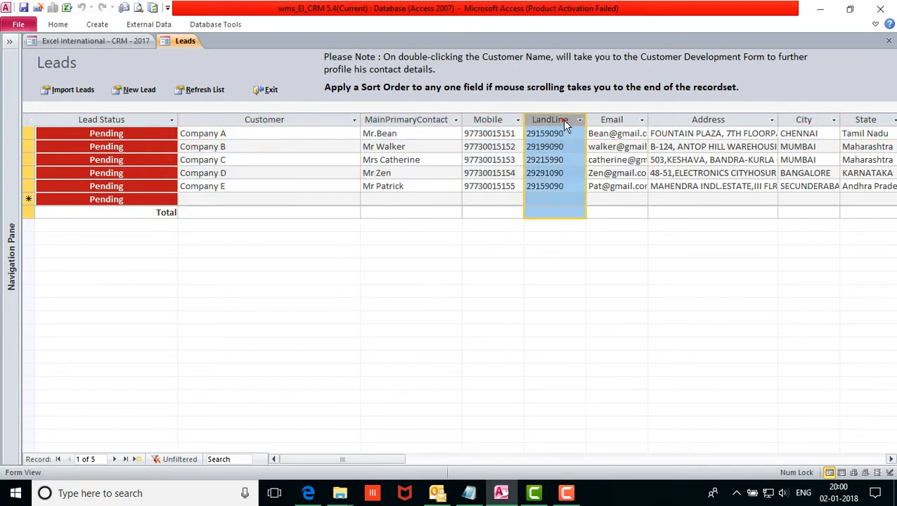
pyautogui.click(891, 460)
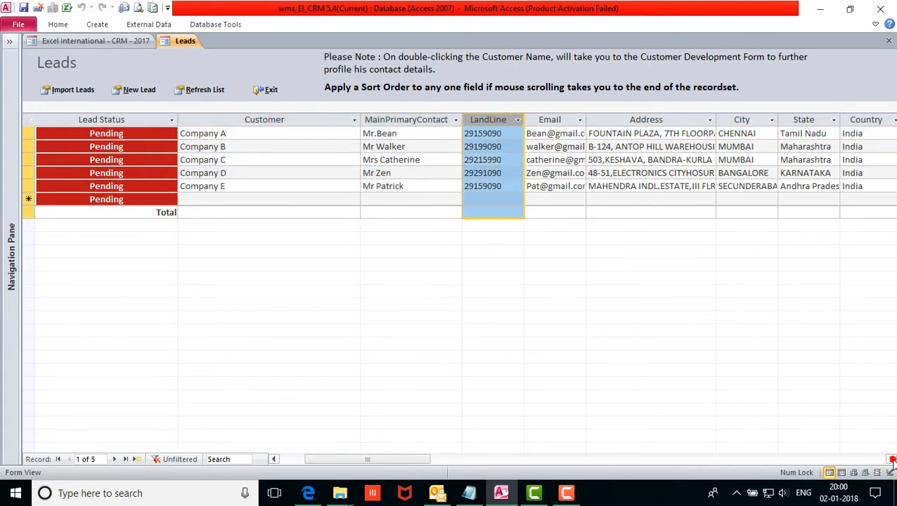
pyautogui.click(892, 460)
pyautogui.click(487, 121)
pyautogui.moveTo(529, 122); pyautogui.dragTo(590, 122)
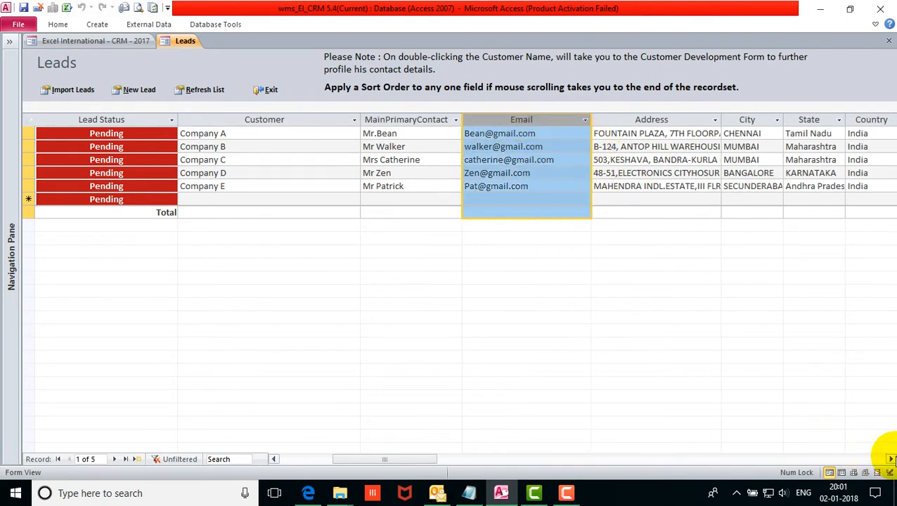
pyautogui.click(891, 459)
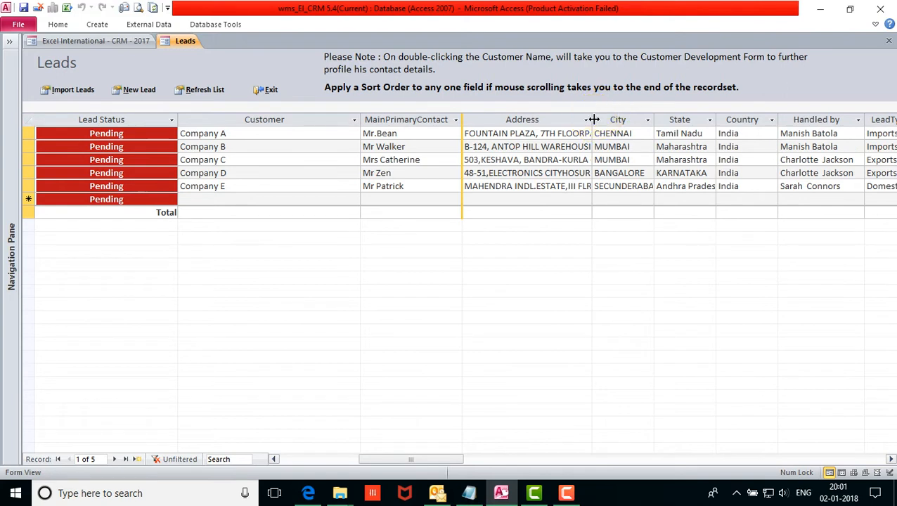
pyautogui.moveTo(592, 121); pyautogui.dragTo(636, 121)
# Browse the Address through Date Assigned columns and autofit the Customer column to its company names.
pyautogui.click(565, 120)
pyautogui.click(671, 120)
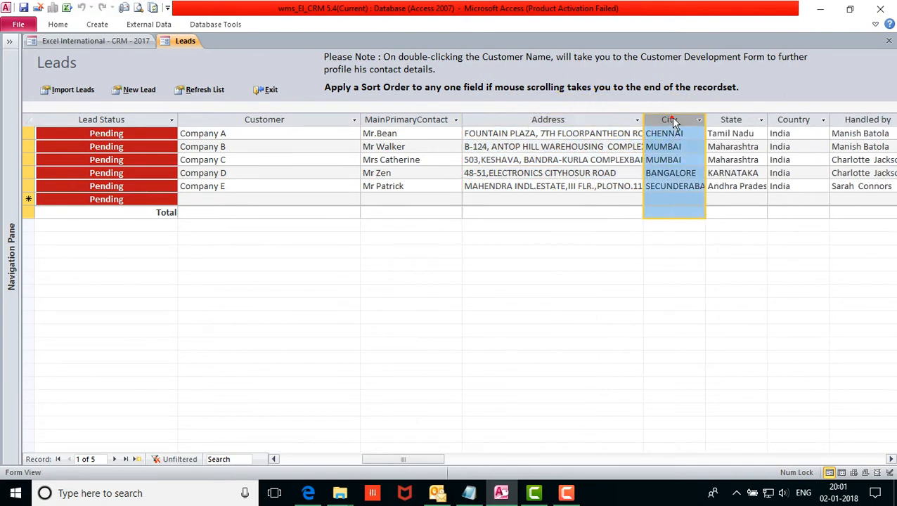
pyautogui.click(891, 459)
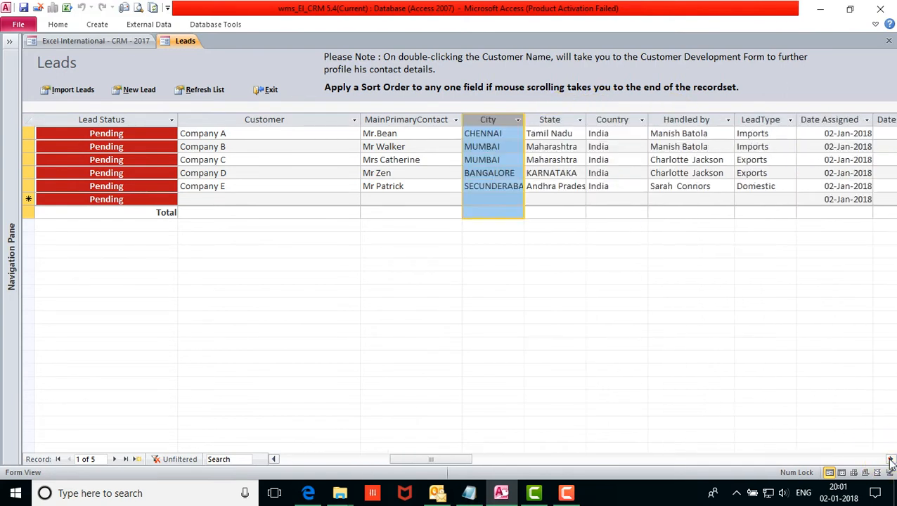
pyautogui.click(550, 133)
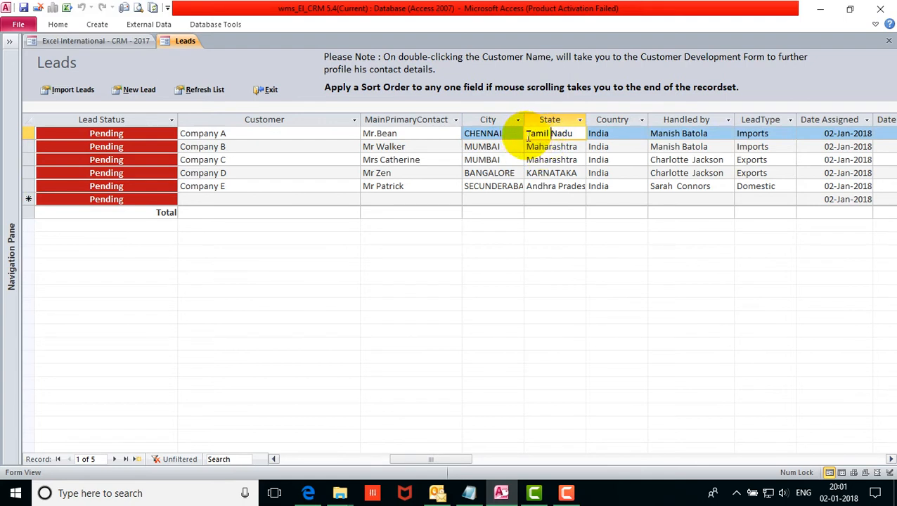
pyautogui.moveTo(528, 133); pyautogui.dragTo(531, 171)
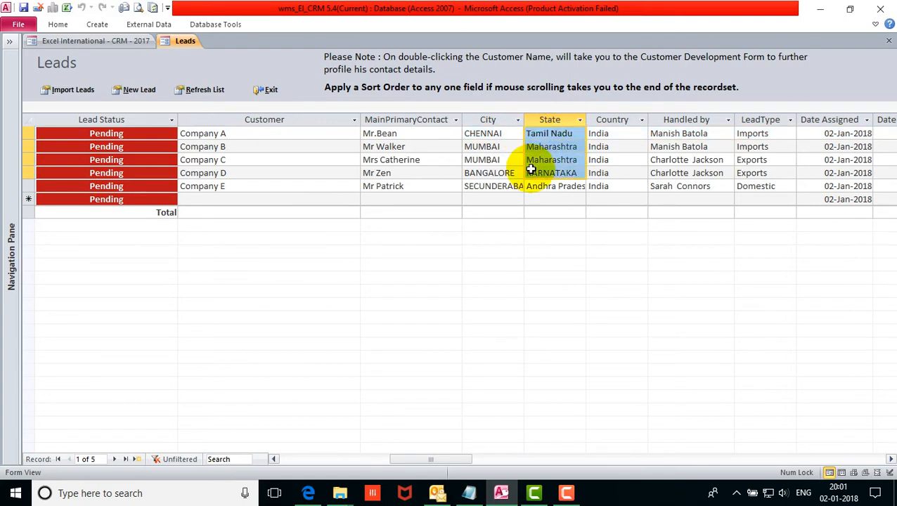
pyautogui.click(613, 120)
pyautogui.click(686, 120)
pyautogui.click(760, 119)
pyautogui.click(827, 119)
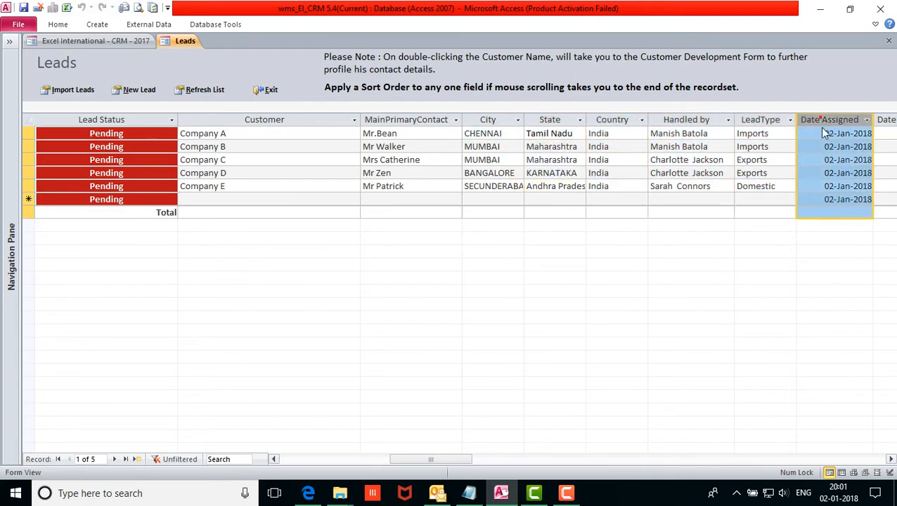
pyautogui.click(890, 459)
pyautogui.click(890, 459)
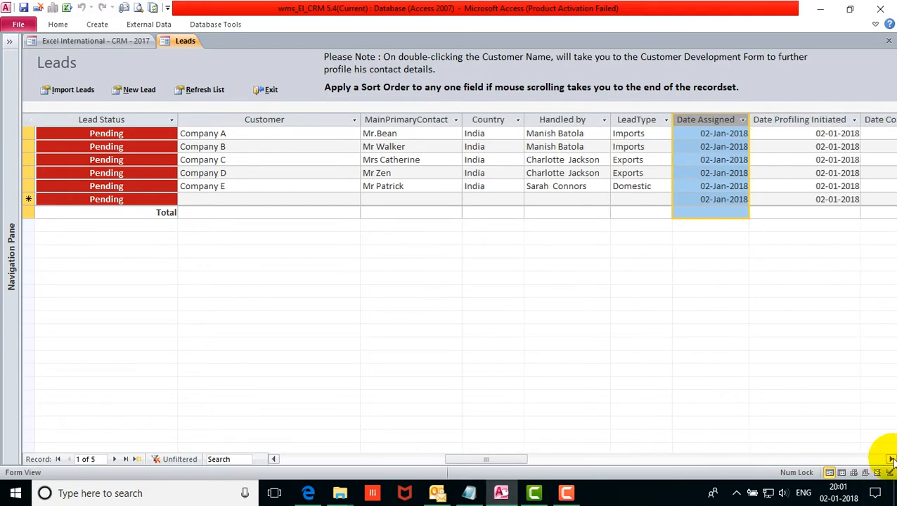
pyautogui.doubleClick(360, 119)
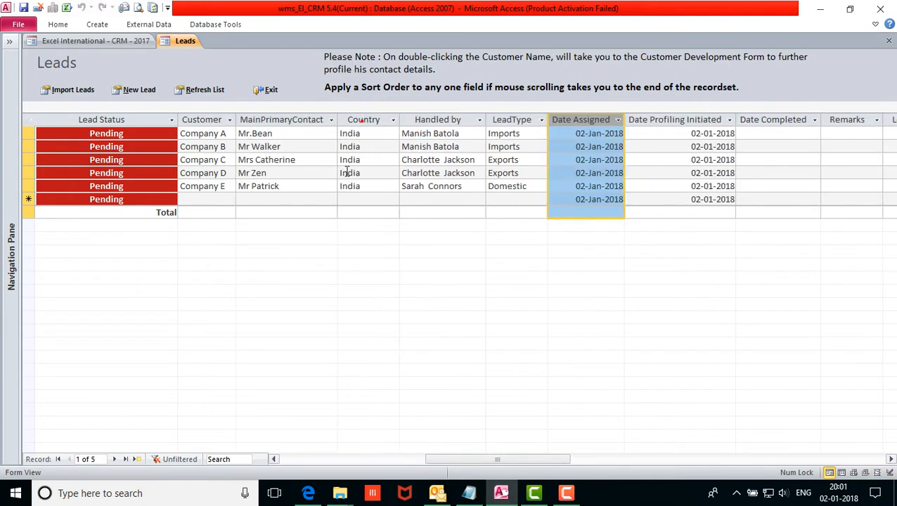
pyautogui.click(890, 459)
pyautogui.click(891, 459)
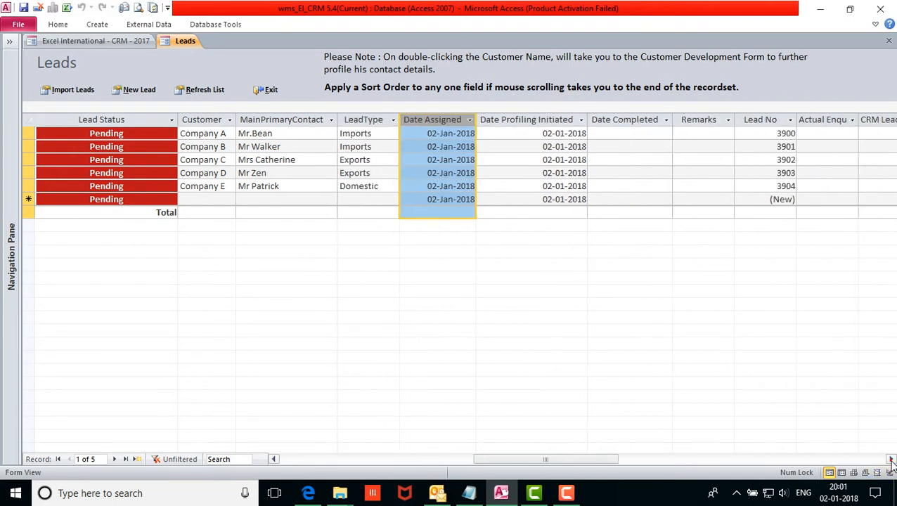
# Inspect the first lead's profiling date 02-01-2018 and other fields, then refresh the Leads list.
pyautogui.click(541, 125)
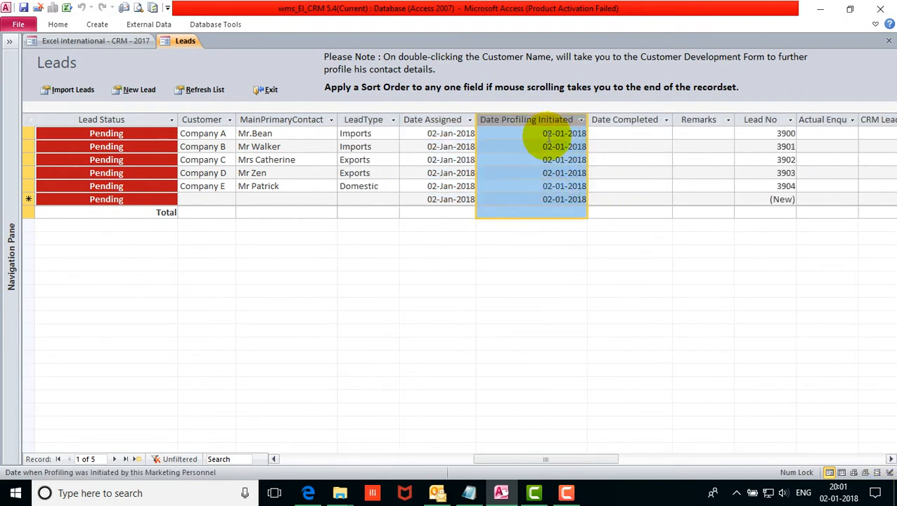
pyautogui.click(666, 133)
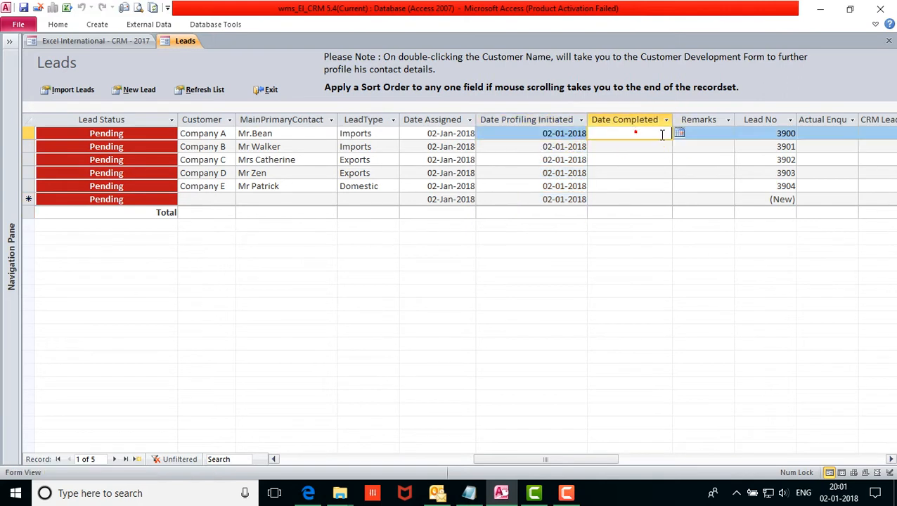
pyautogui.click(538, 133)
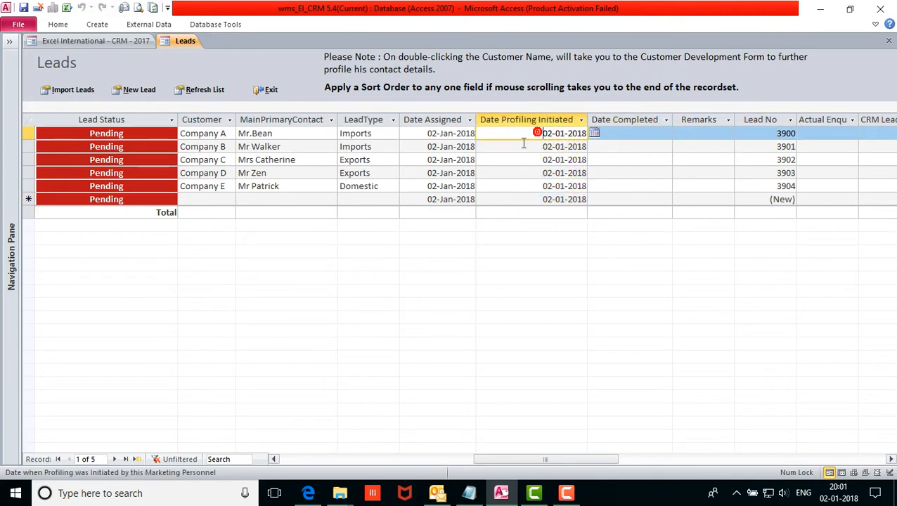
pyautogui.moveTo(534, 134); pyautogui.dragTo(604, 137)
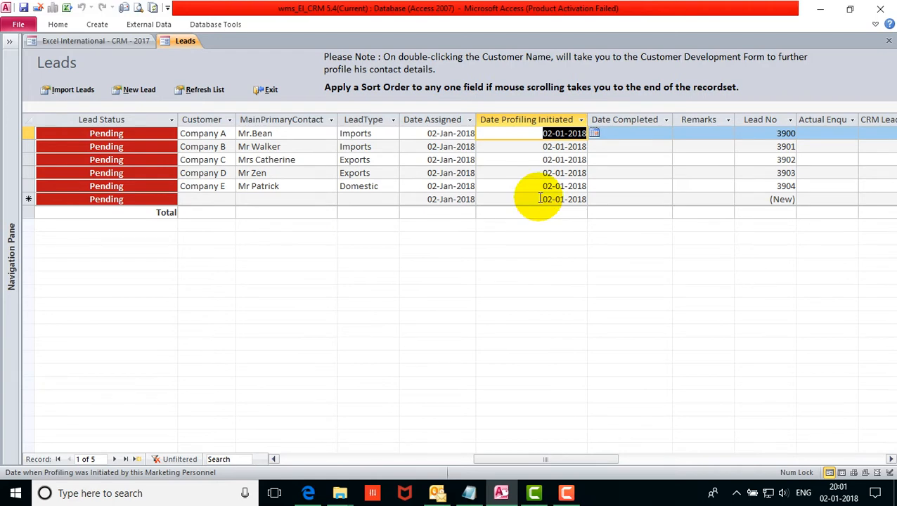
pyautogui.press('Left')
pyautogui.press('Left')
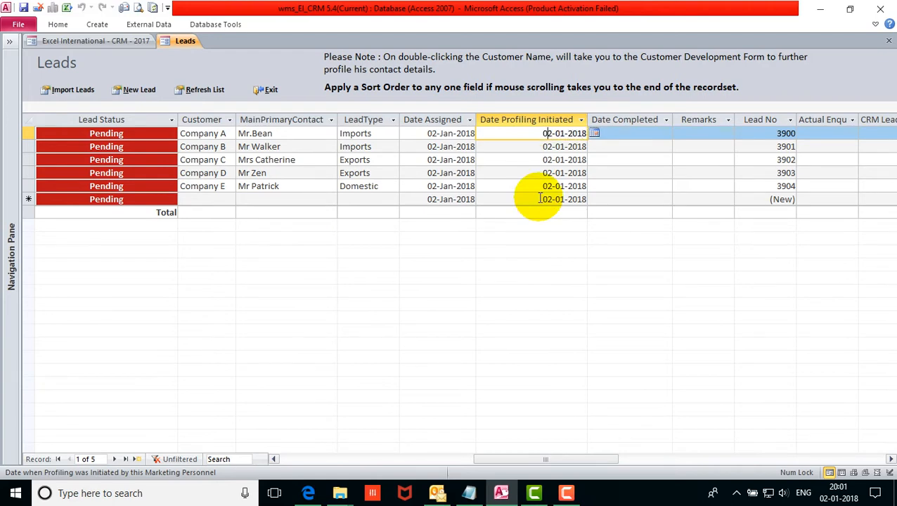
pyautogui.press('Left')
pyautogui.press('Left')
pyautogui.press('Left')
pyautogui.press('Left')
pyautogui.press('Left')
pyautogui.press('Left')
pyautogui.press('Left')
pyautogui.press('Left')
pyautogui.press('Left')
pyautogui.press('Left')
pyautogui.press('Right')
pyautogui.press('Right')
pyautogui.press('Right')
pyautogui.press('Right')
pyautogui.press('Right')
pyautogui.press('Right')
pyautogui.press('Right')
pyautogui.press('Right')
pyautogui.press('Right')
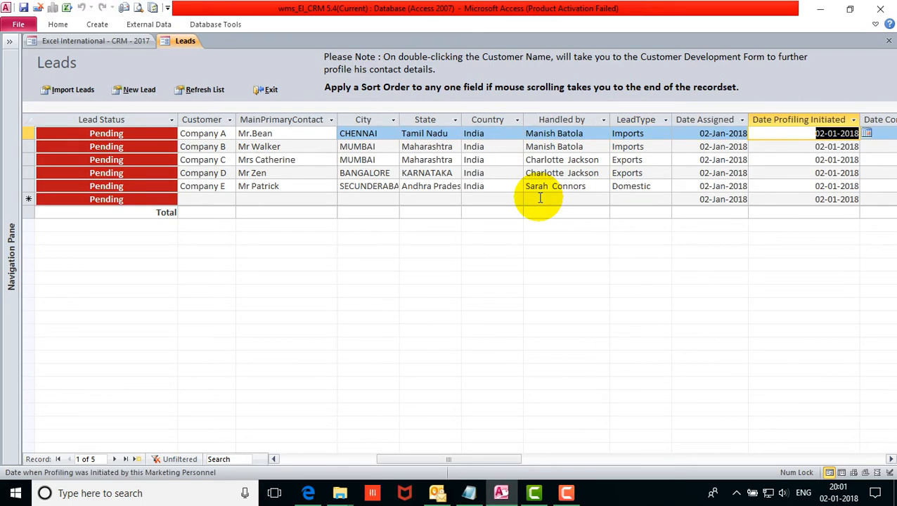
pyautogui.press('Right')
pyautogui.press('Left')
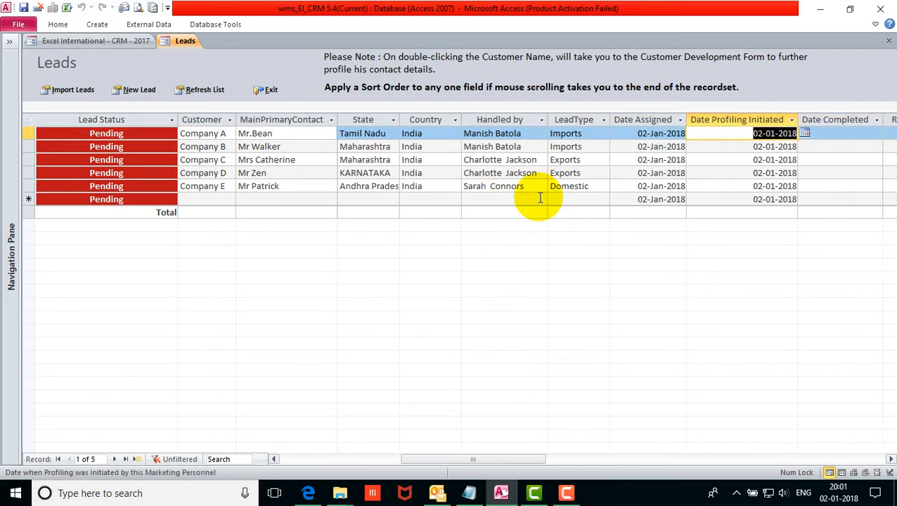
pyautogui.press('Left')
pyautogui.press('Left')
pyautogui.press('Left')
pyautogui.press('Left')
pyautogui.press('Left')
pyautogui.press('Left')
pyautogui.press('Left')
pyautogui.press('Left')
pyautogui.press('Left')
pyautogui.press('Left')
pyautogui.press('Left')
pyautogui.press('Left')
pyautogui.press('Left')
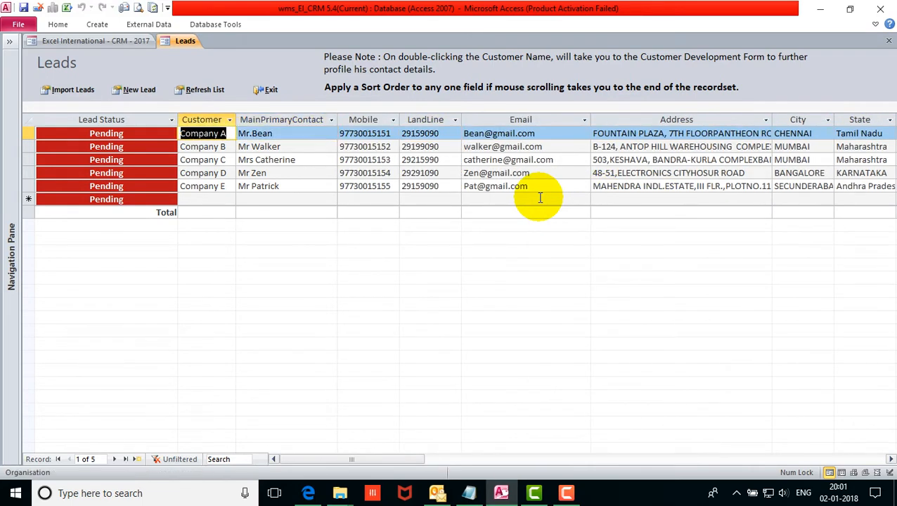
pyautogui.click(300, 146)
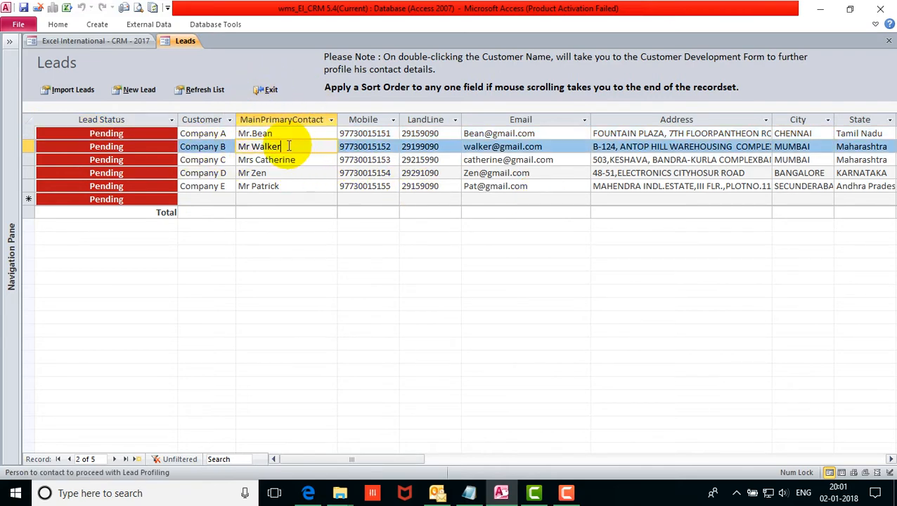
pyautogui.click(194, 90)
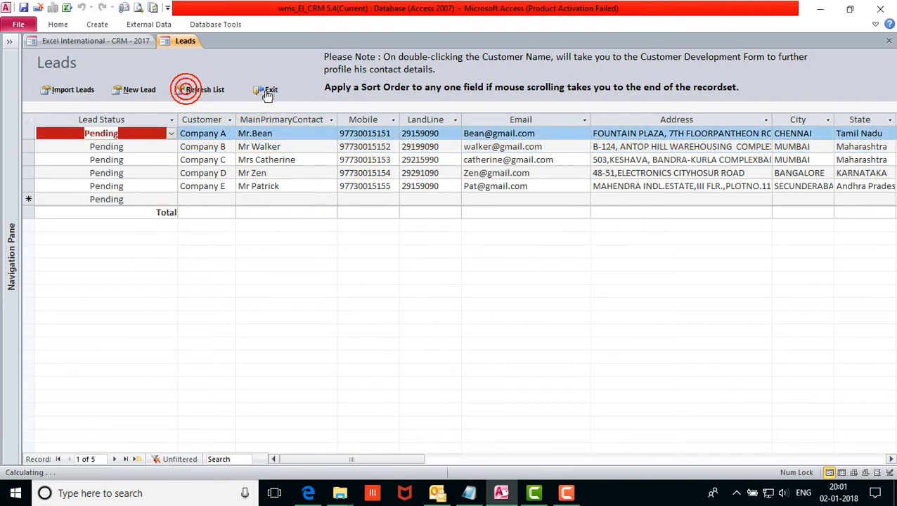
# Log off and log back in as another sales executive, dismissing Reminders.
pyautogui.click(269, 92)
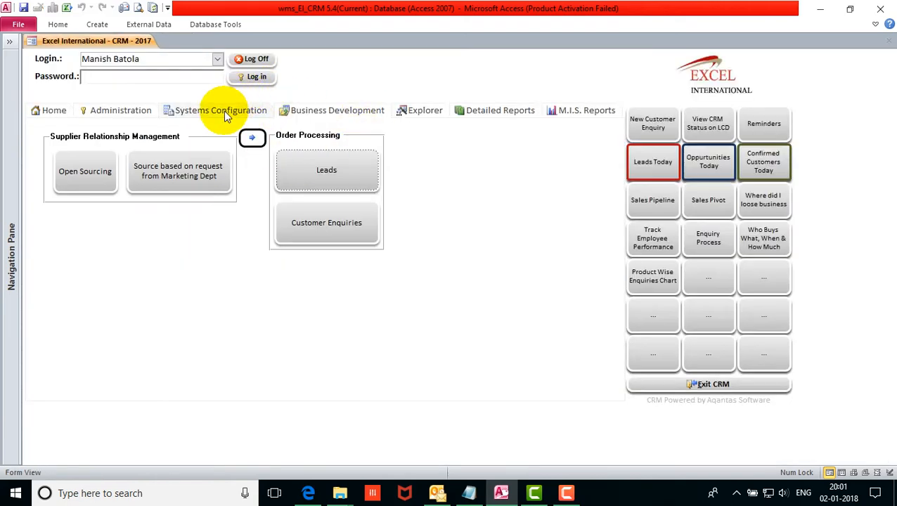
pyautogui.click(257, 59)
pyautogui.click(545, 290)
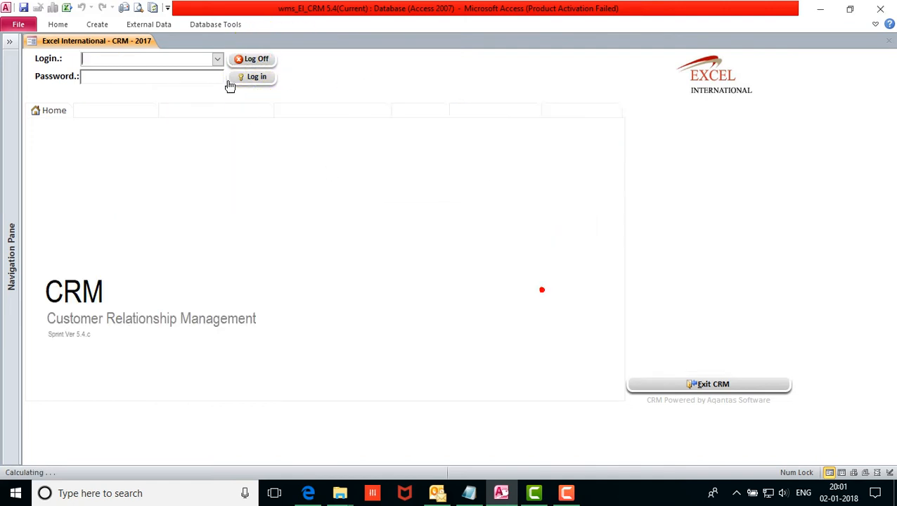
pyautogui.click(216, 60)
pyautogui.click(178, 87)
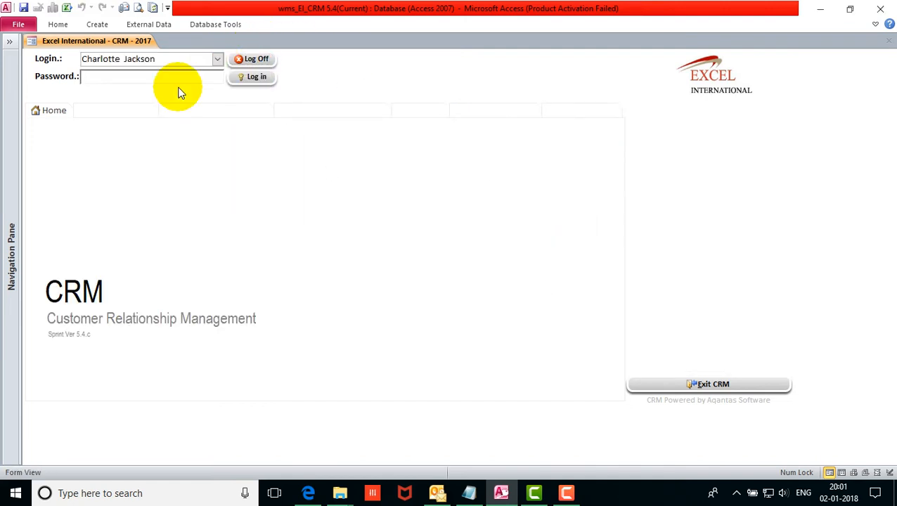
pyautogui.press('Return')
pyautogui.press('Return')
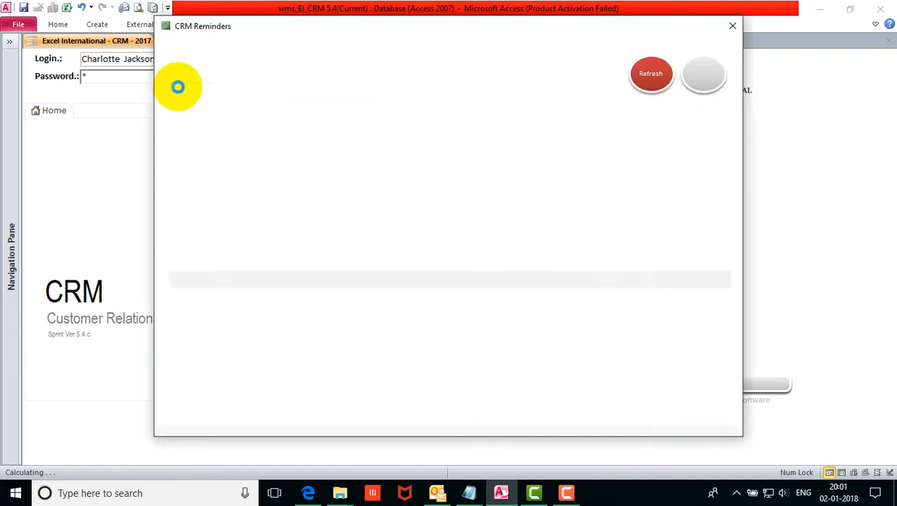
pyautogui.click(90, 168)
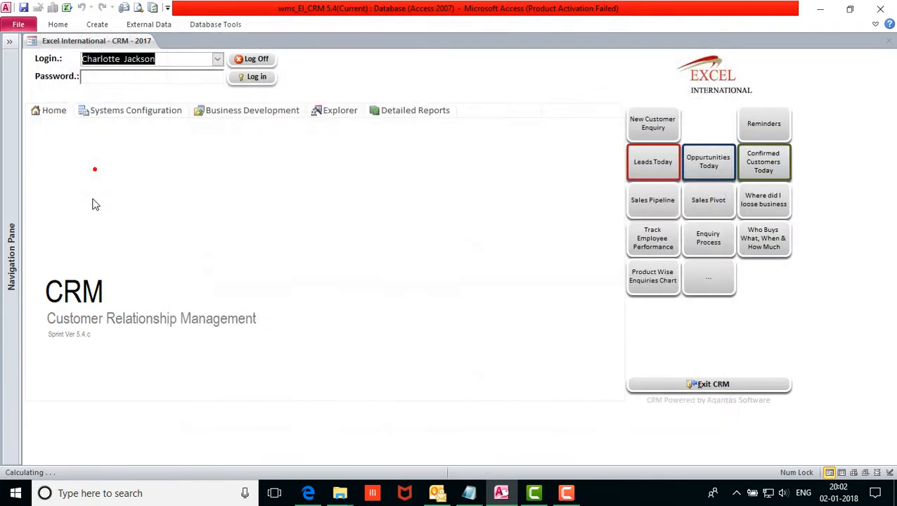
# Open this user's Leads list, review Company C and Company D, then exit to the menu.
pyautogui.click(267, 109)
pyautogui.click(335, 168)
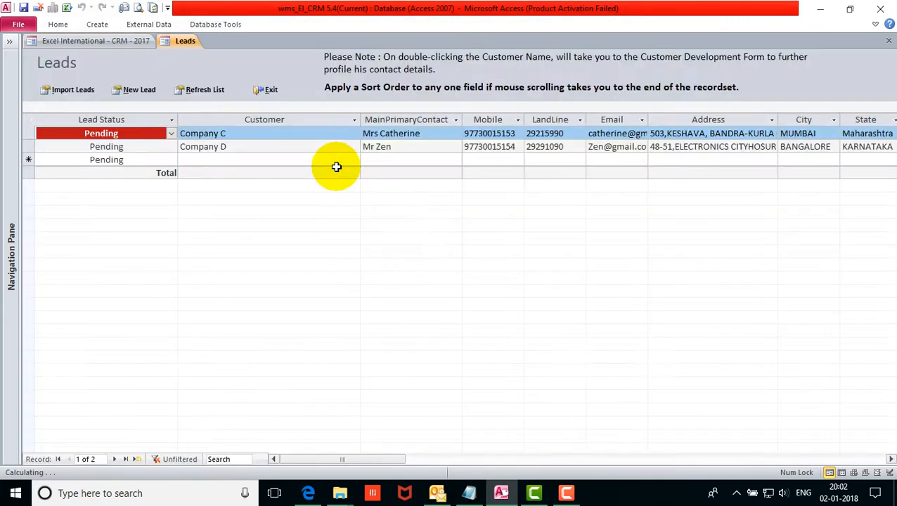
pyautogui.click(247, 133)
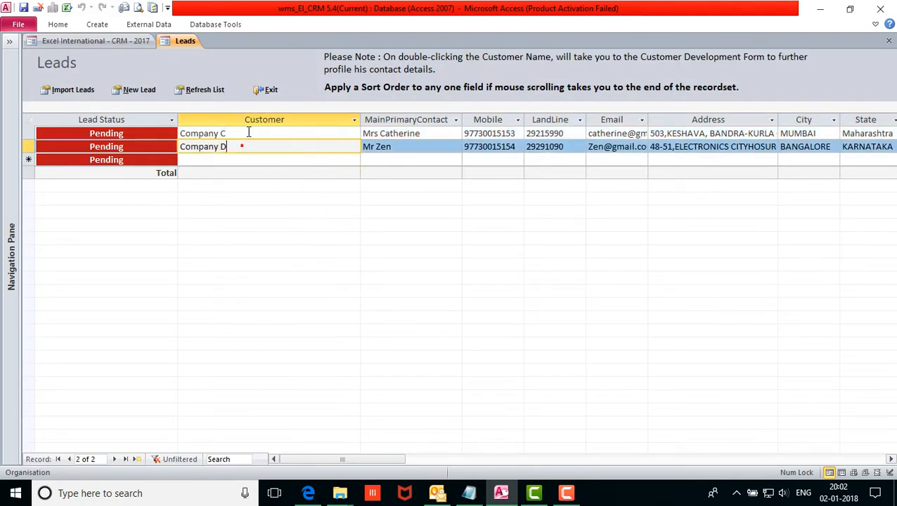
pyautogui.moveTo(356, 460); pyautogui.dragTo(505, 437)
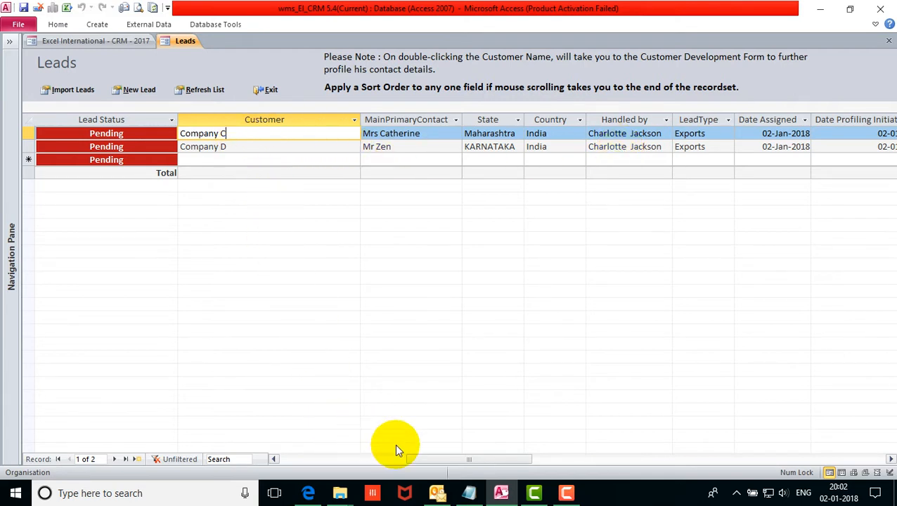
pyautogui.moveTo(416, 459); pyautogui.dragTo(291, 459)
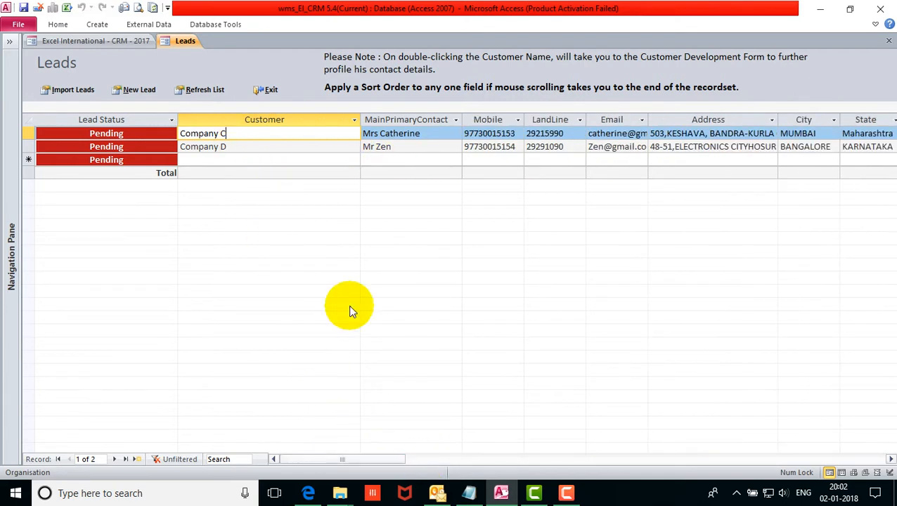
pyautogui.click(270, 92)
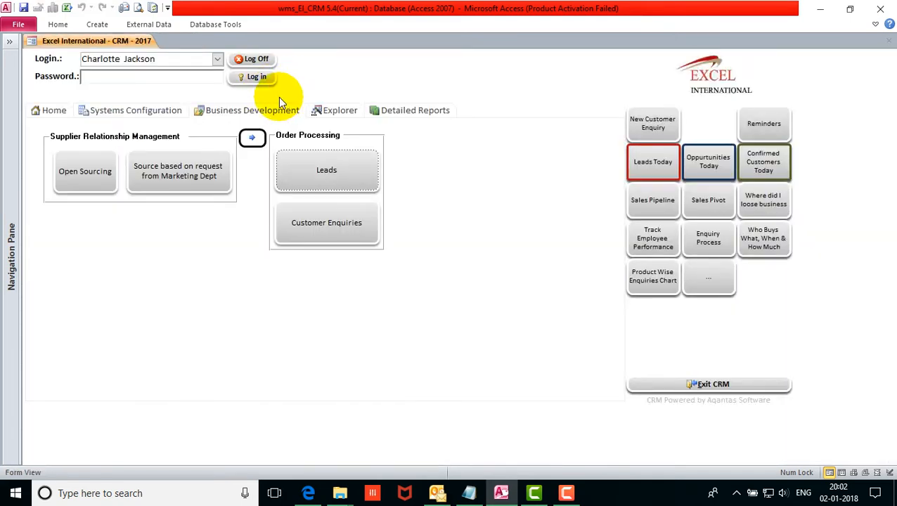
# Log off and log back in as the original user.
pyautogui.click(251, 60)
pyautogui.click(553, 293)
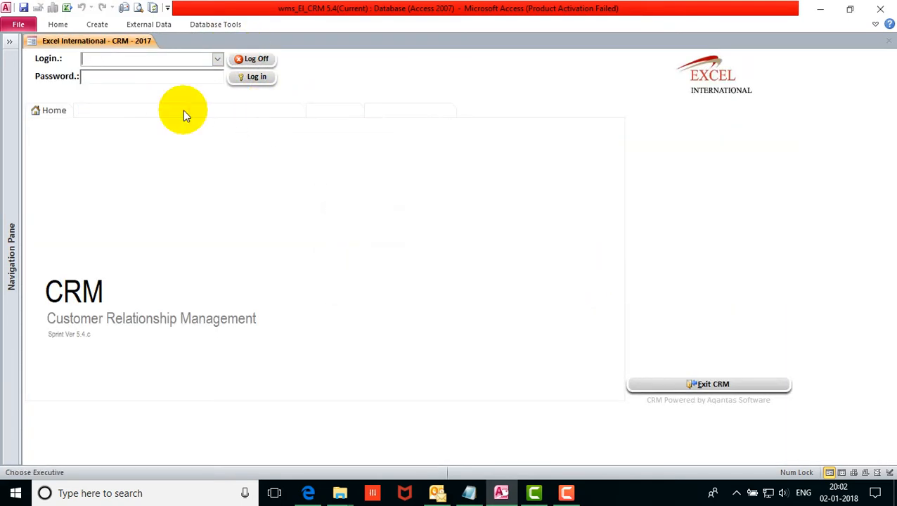
pyautogui.click(218, 59)
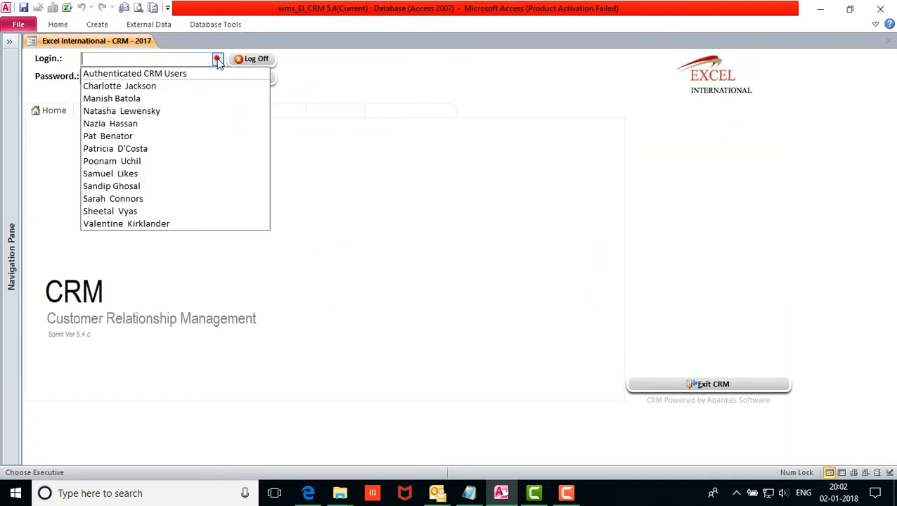
pyautogui.click(207, 102)
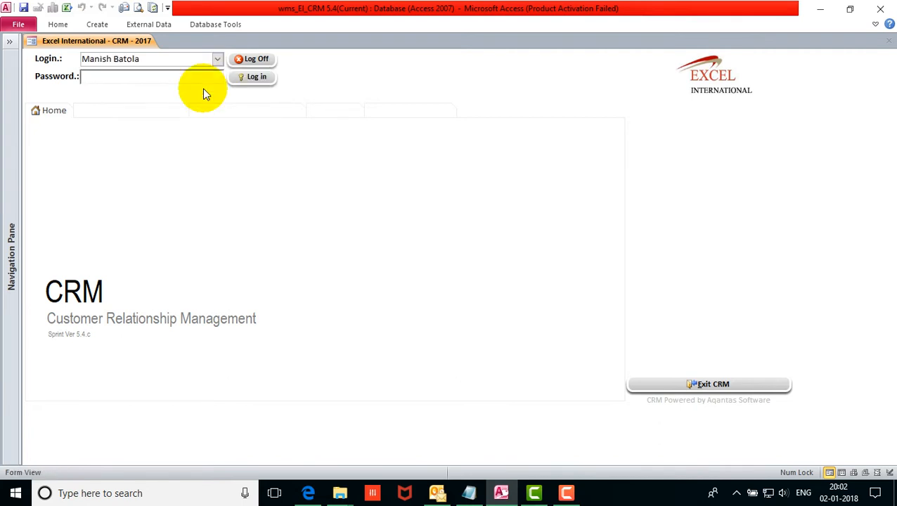
pyautogui.write('***')
pyautogui.press('Return')
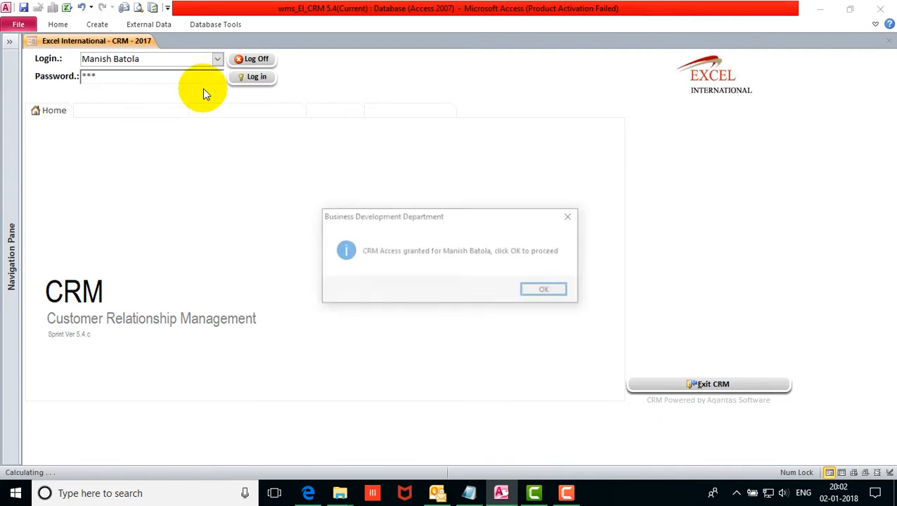
pyautogui.press('Return')
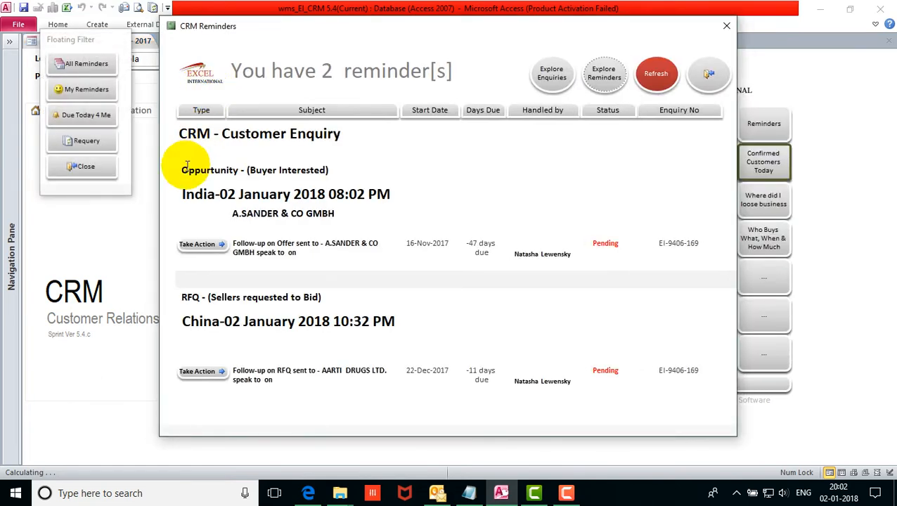
# Close Reminders and open Business Development > Leads listing Company A to Company E.
pyautogui.click(96, 175)
pyautogui.click(96, 178)
pyautogui.click(300, 111)
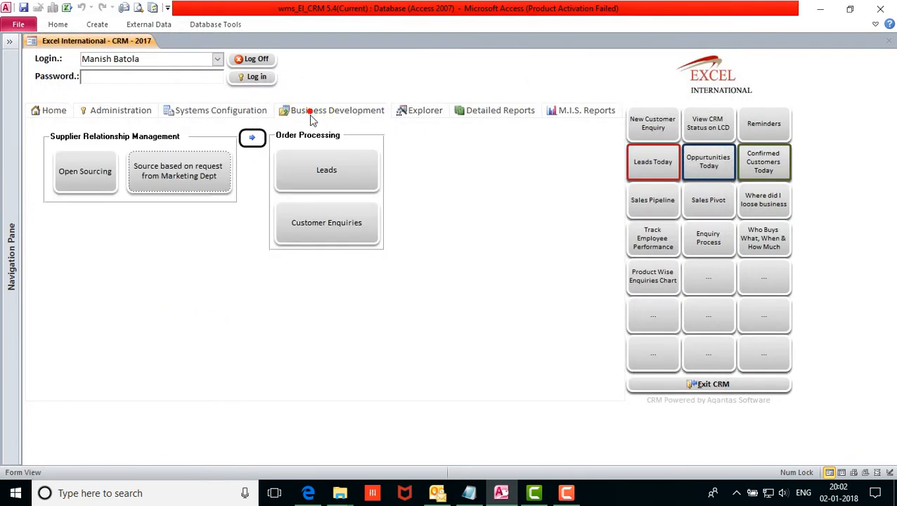
pyautogui.click(348, 176)
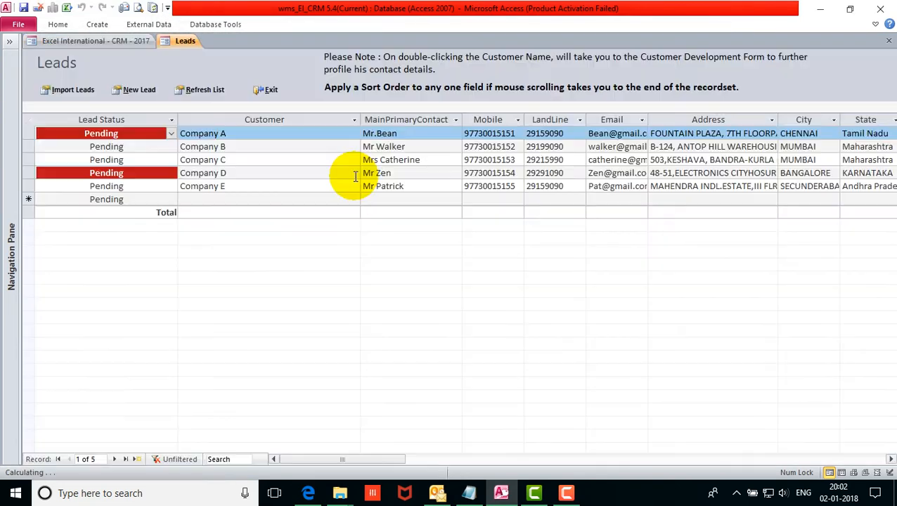
# Filter the Leads to a single Handled by executive, then remove the filter to show all five leads.
pyautogui.click(406, 119)
pyautogui.moveTo(383, 461); pyautogui.dragTo(507, 469)
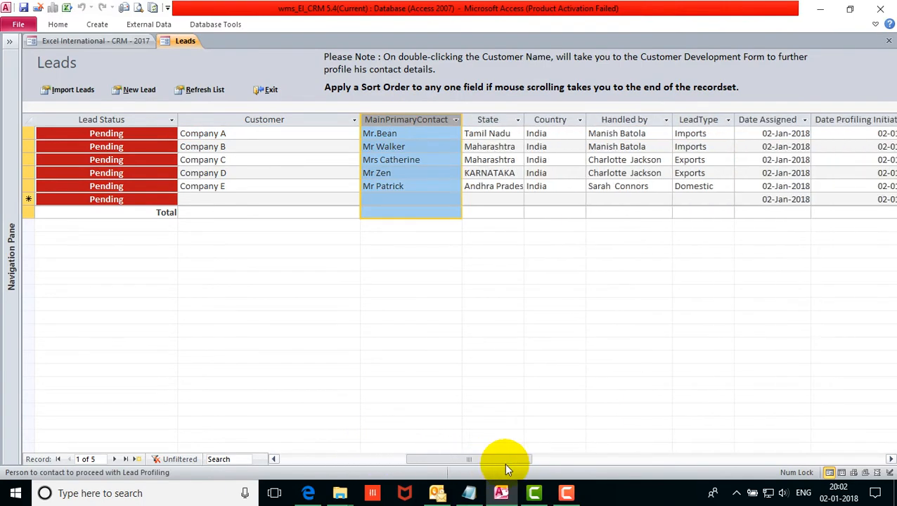
pyautogui.click(621, 120)
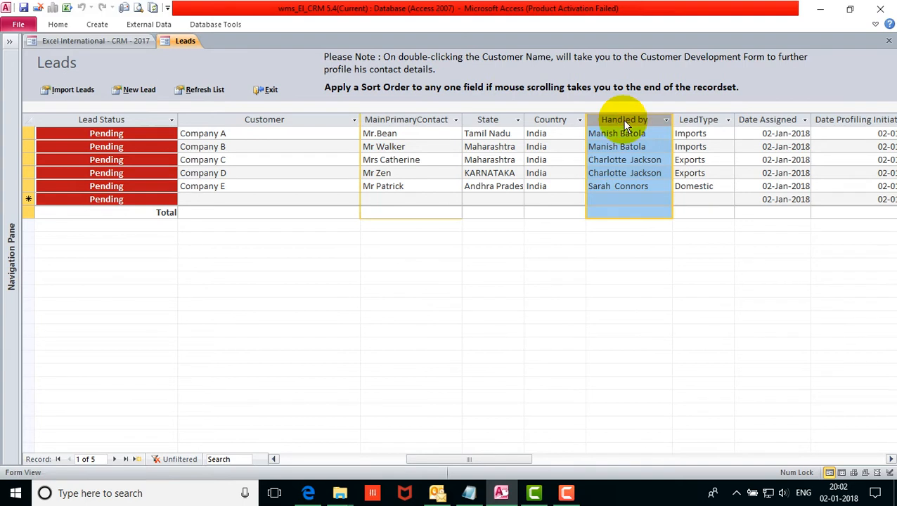
pyautogui.click(627, 160)
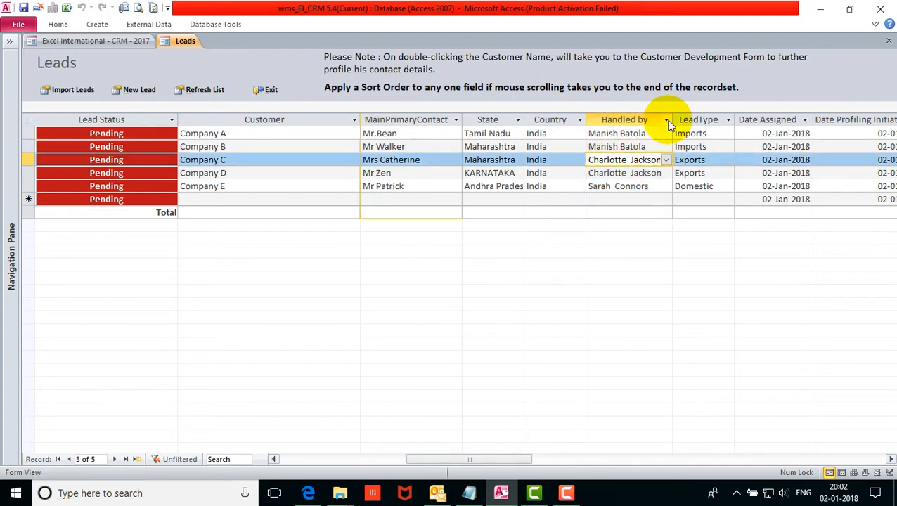
pyautogui.click(667, 121)
pyautogui.click(692, 198)
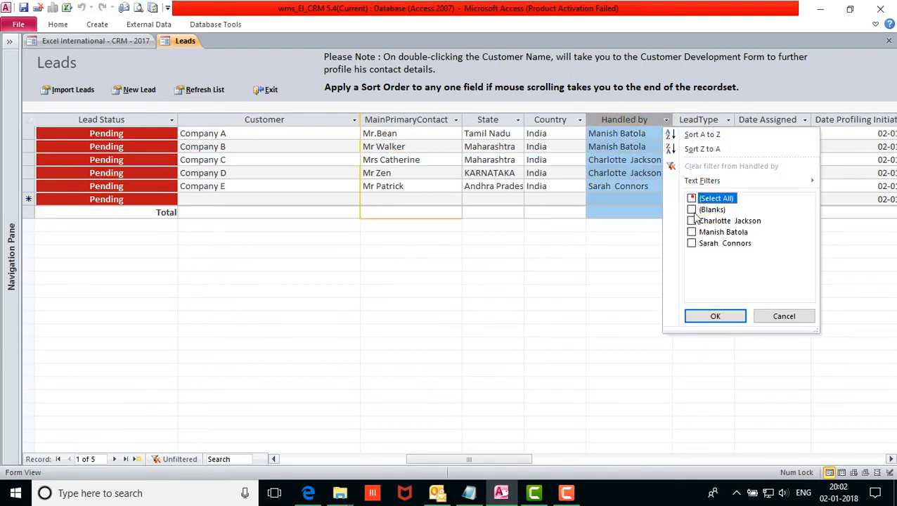
pyautogui.click(692, 244)
pyautogui.click(715, 316)
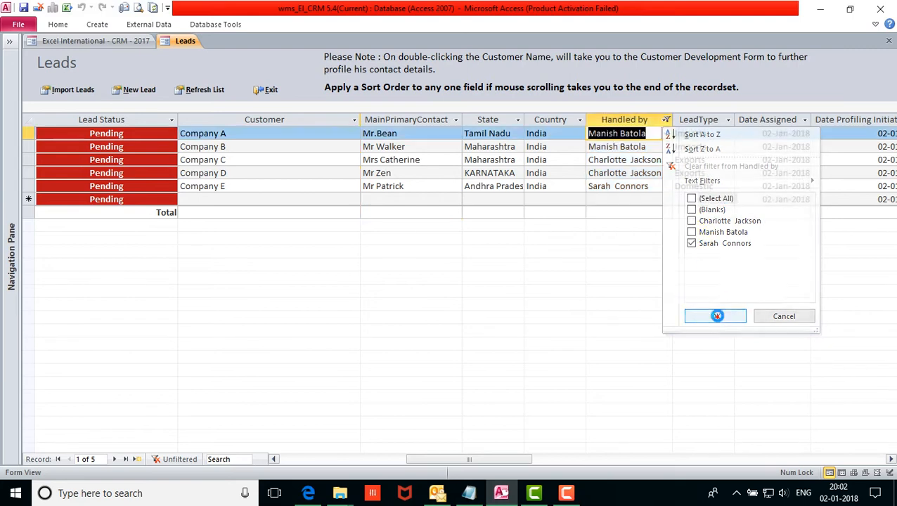
pyautogui.click(174, 459)
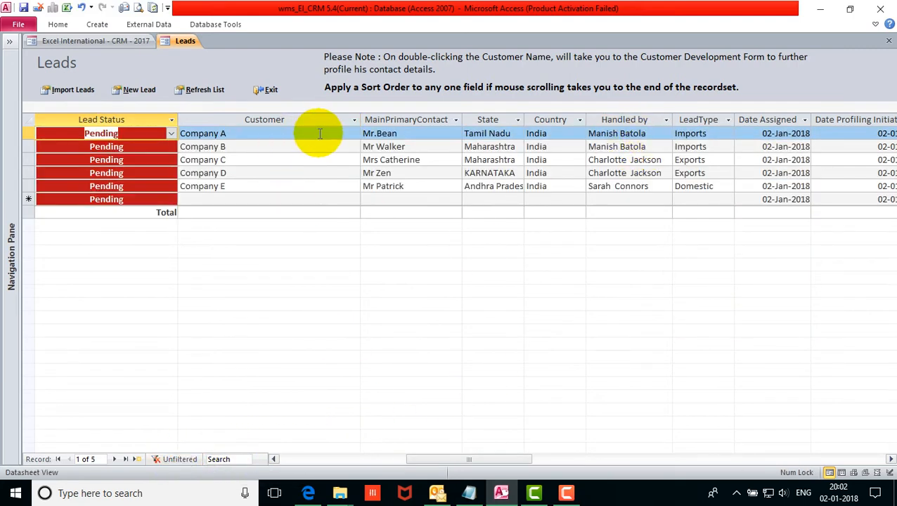
# Autofit the Customer column to its company names and select Company A's customer name.
pyautogui.moveTo(496, 459); pyautogui.dragTo(348, 458)
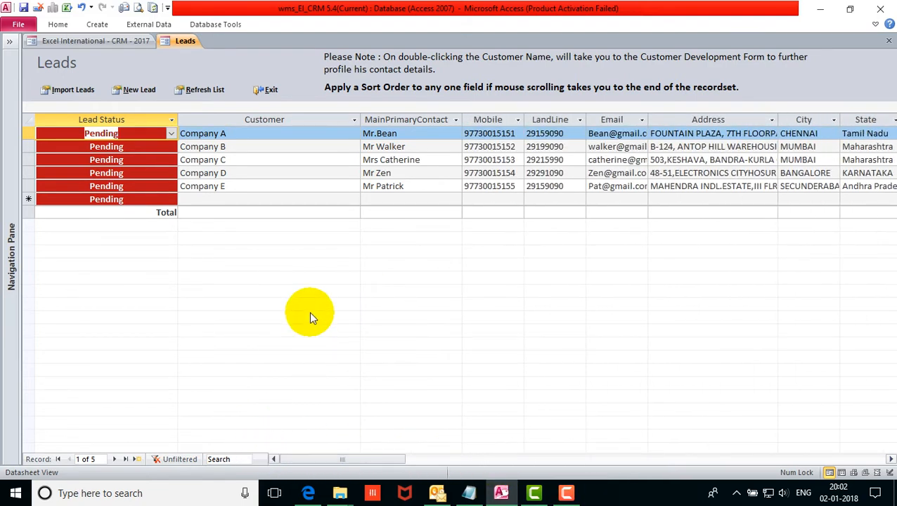
pyautogui.doubleClick(360, 118)
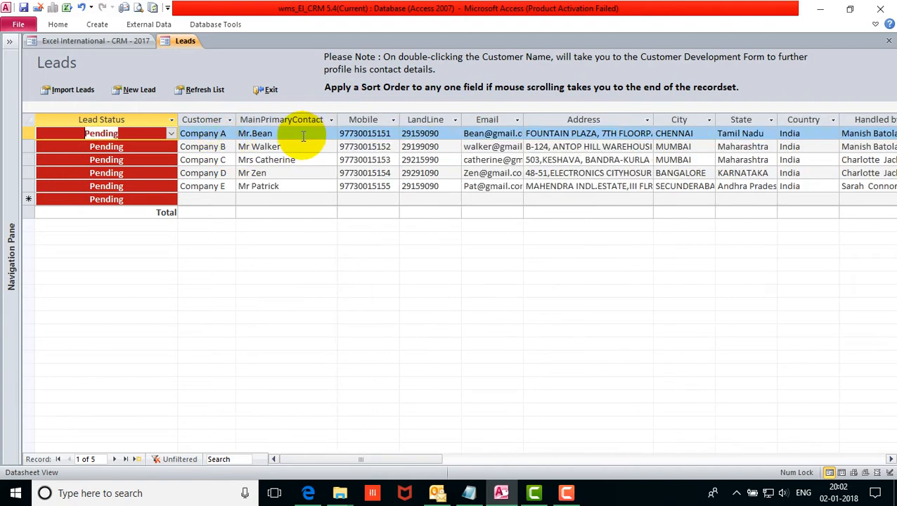
pyautogui.click(217, 134)
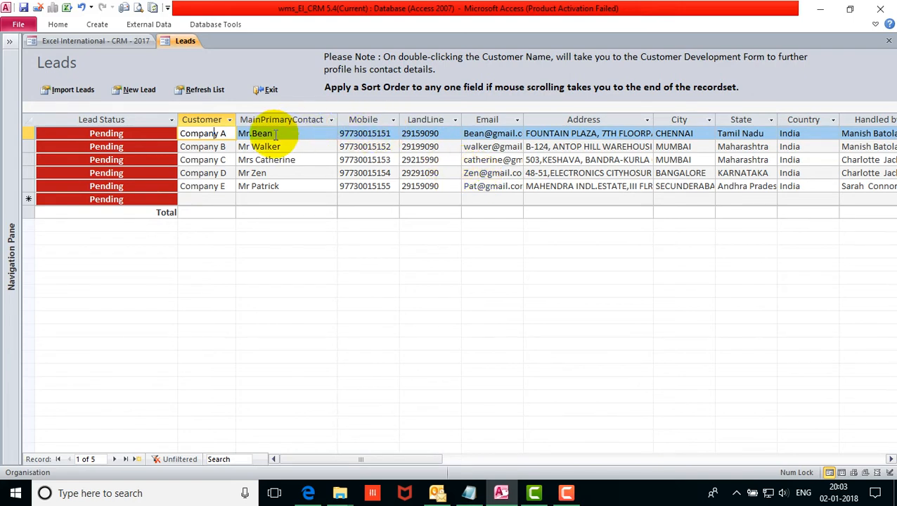
pyautogui.click(204, 120)
pyautogui.click(208, 133)
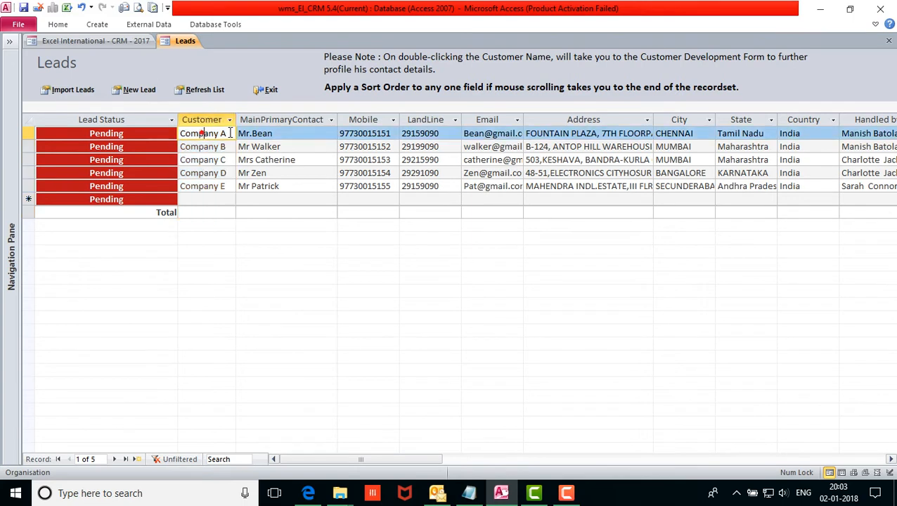
pyautogui.moveTo(226, 133); pyautogui.dragTo(160, 132)
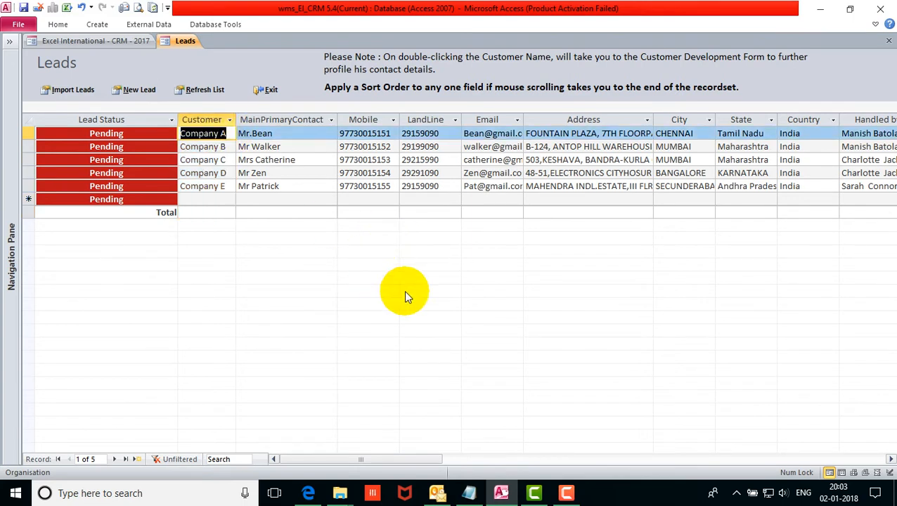
pyautogui.click(204, 134)
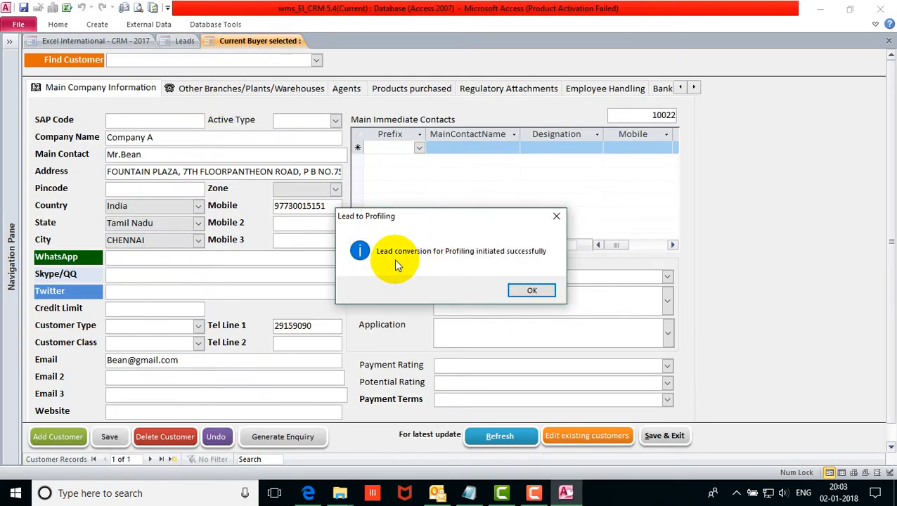
# Dismiss the profiling confirmation, glance at the Leads list, and return to Company A's form.
pyautogui.click(532, 292)
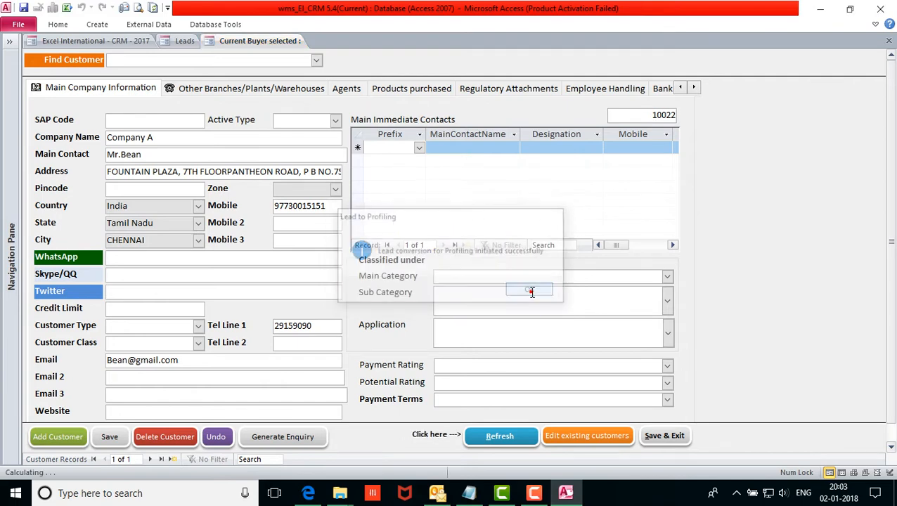
pyautogui.click(182, 137)
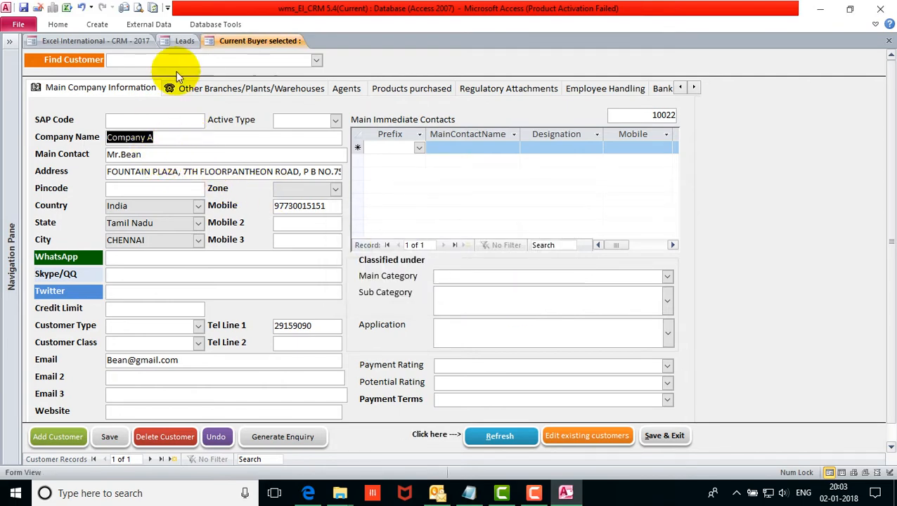
pyautogui.click(185, 40)
pyautogui.click(270, 43)
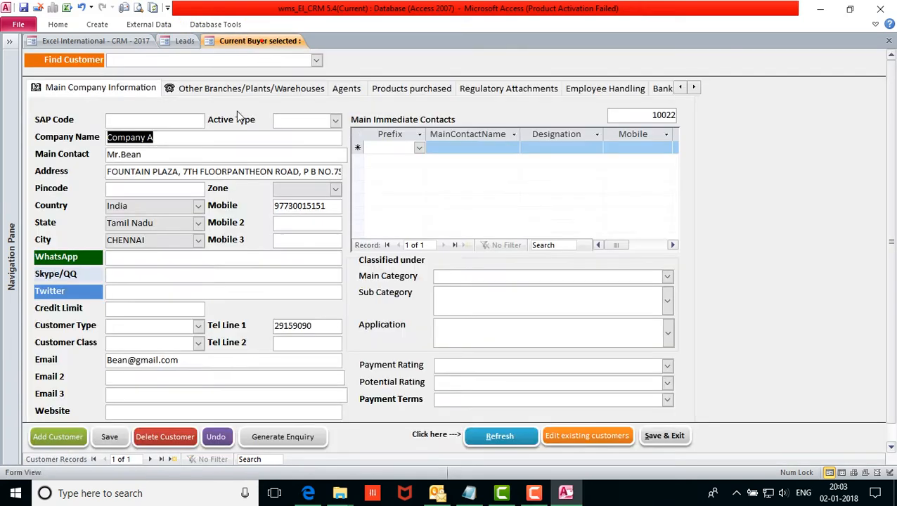
pyautogui.click(147, 154)
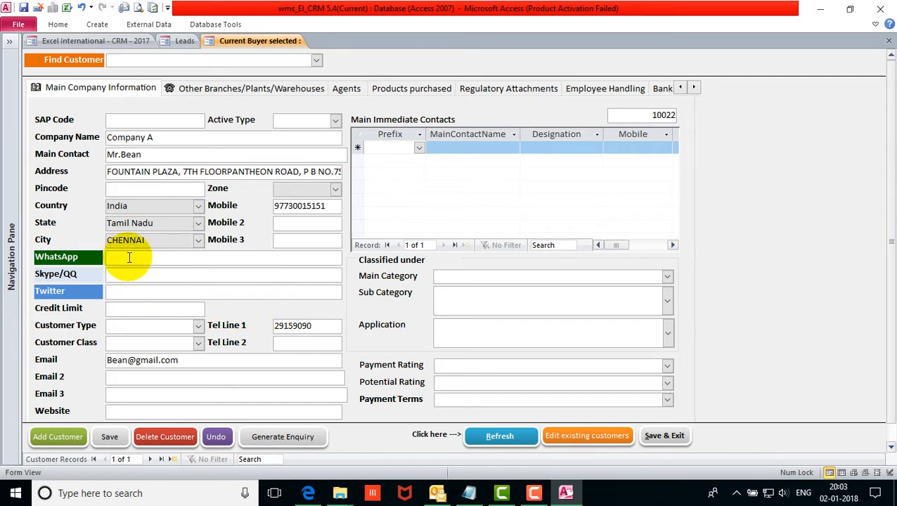
# Check Company A's mobile number and e-mail, then enter the WhatsApp number.
pyautogui.moveTo(330, 205); pyautogui.dragTo(257, 204)
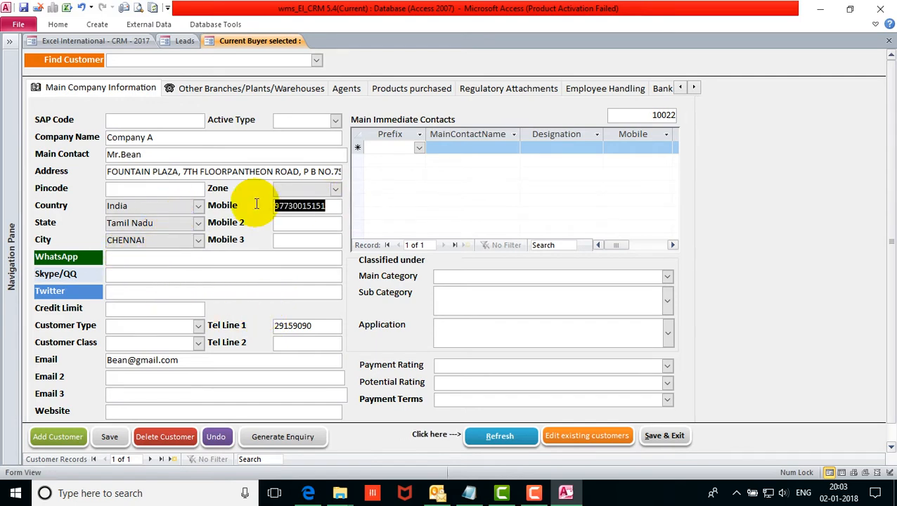
pyautogui.moveTo(185, 361); pyautogui.dragTo(87, 362)
pyautogui.doubleClick(335, 206)
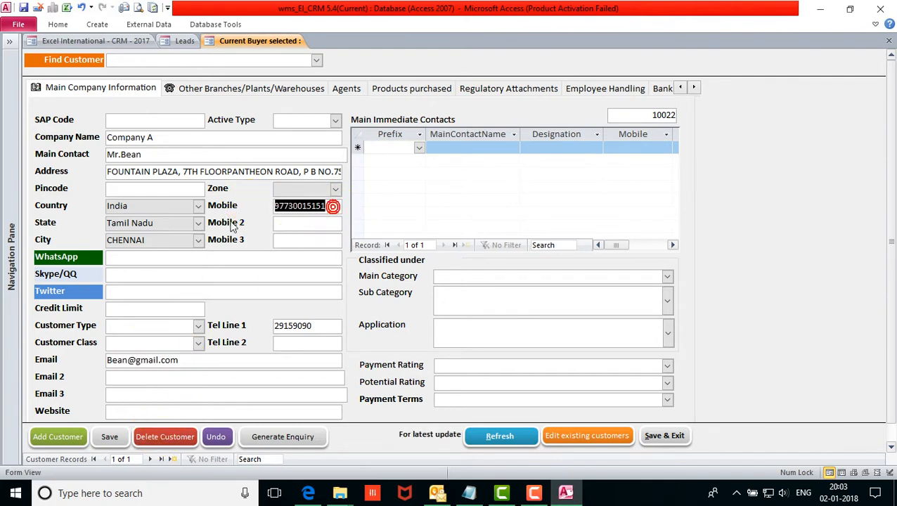
pyautogui.click(126, 261)
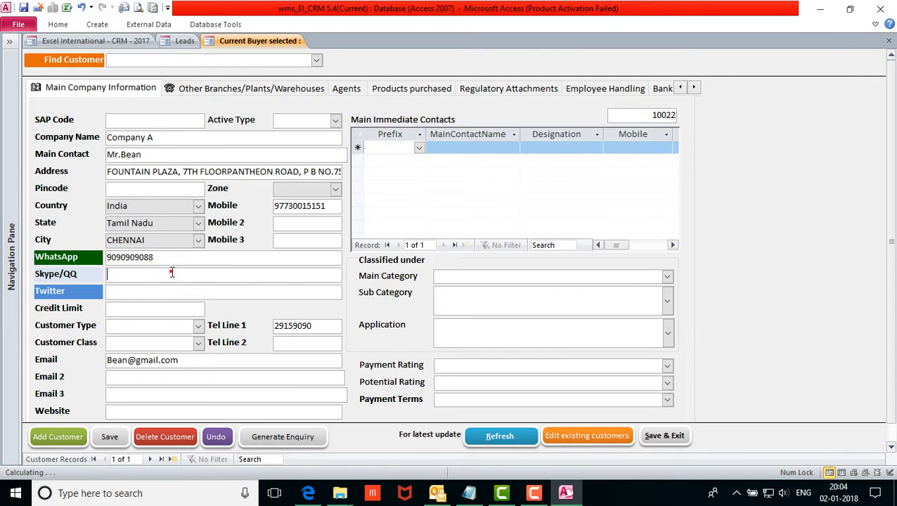
# Add a Main Immediate Contact with prefix Mr, a contact name and designation Purchase Manager.
pyautogui.click(136, 288)
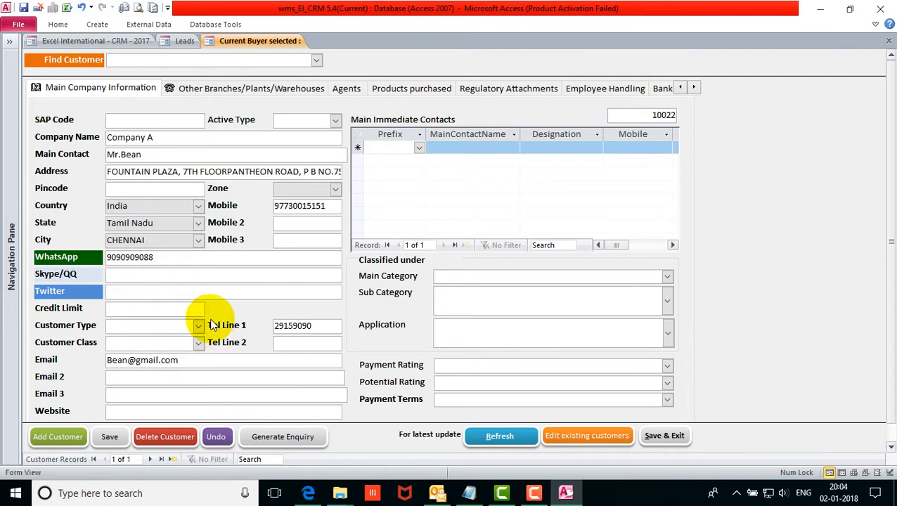
pyautogui.click(420, 148)
pyautogui.click(415, 160)
pyautogui.click(457, 144)
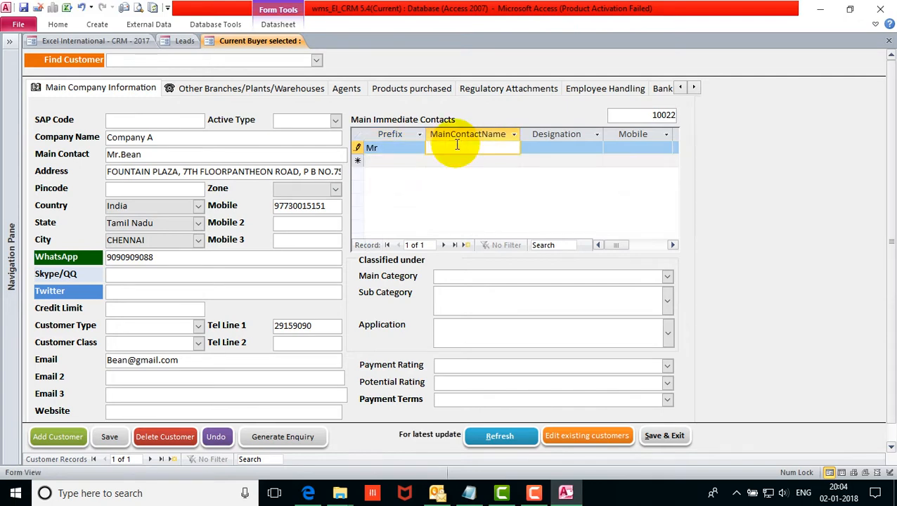
pyautogui.write('Mr.X')
pyautogui.press('Tab')
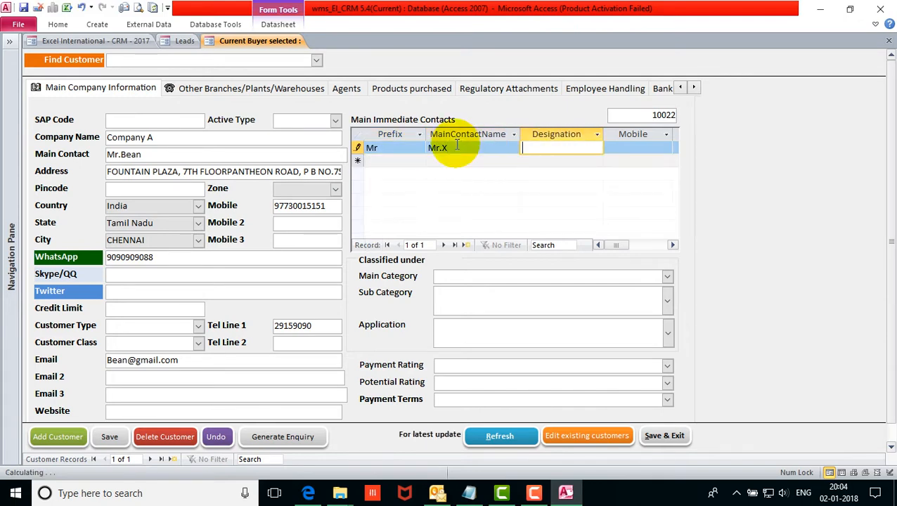
pyautogui.write('Purchase Manag')
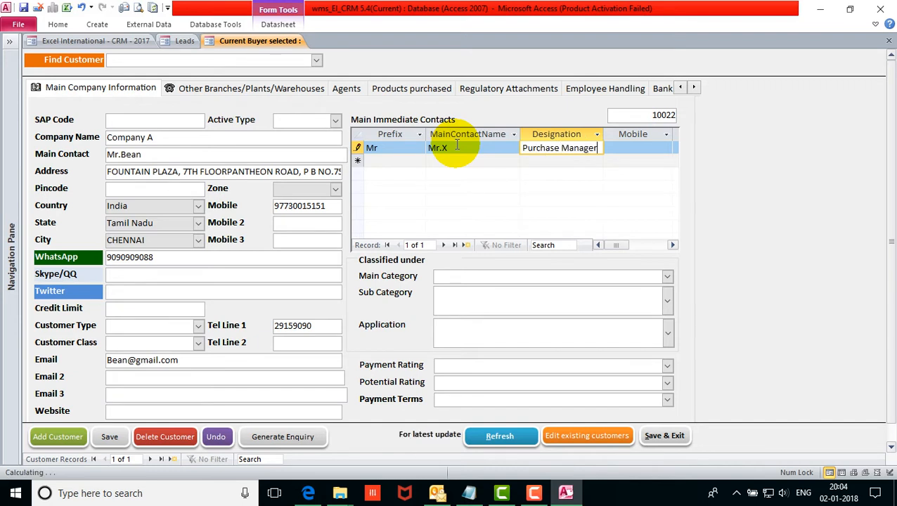
pyautogui.write('er')
pyautogui.click(646, 148)
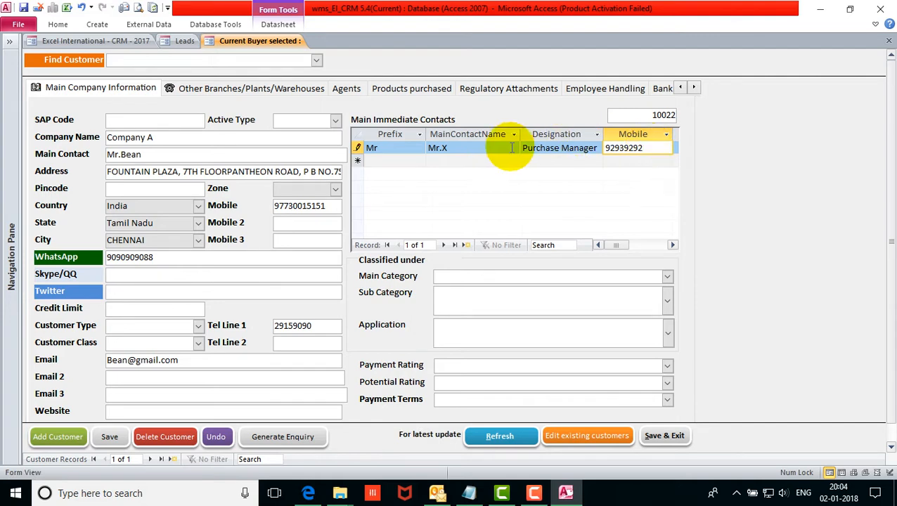
pyautogui.click(467, 160)
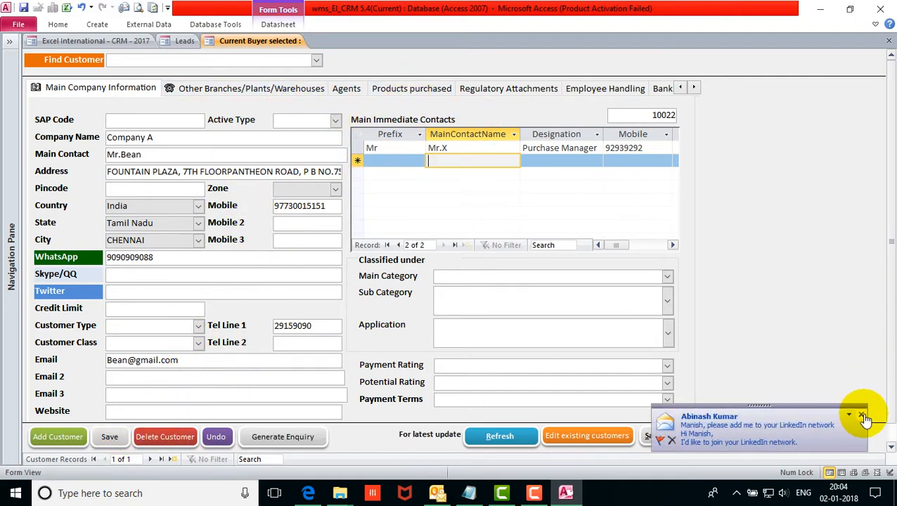
# Dismiss the LinkedIn notification and save Company A's customer record.
pyautogui.click(858, 415)
pyautogui.click(111, 439)
pyautogui.click(503, 65)
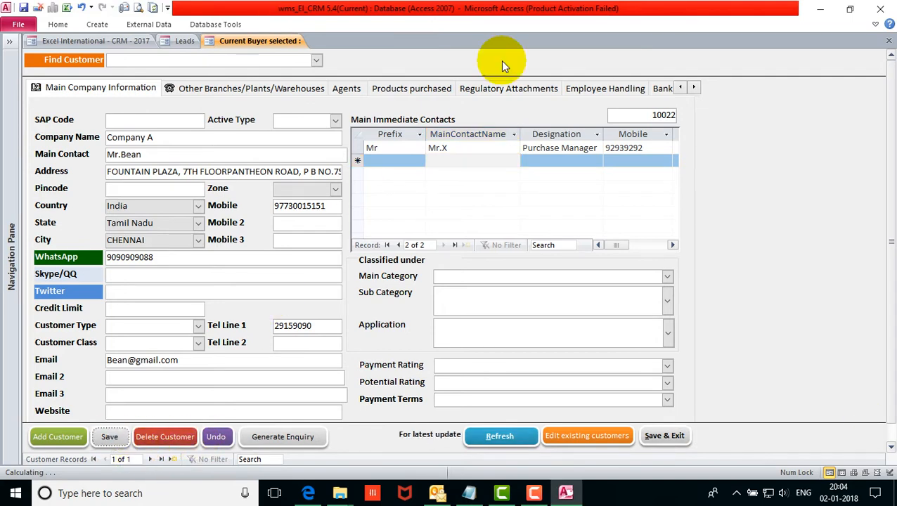
# Add ACCACIA GUM, AVOCADO OIL and BISACODYL USP as purchased products.
pyautogui.click(410, 92)
pyautogui.click(650, 125)
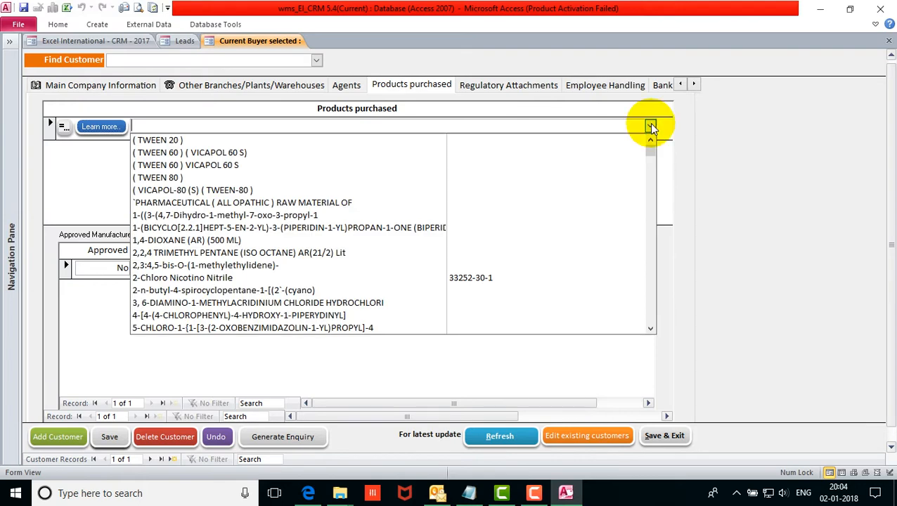
pyautogui.scroll(-2, 634, 157)
pyautogui.scroll(-3, 632, 156)
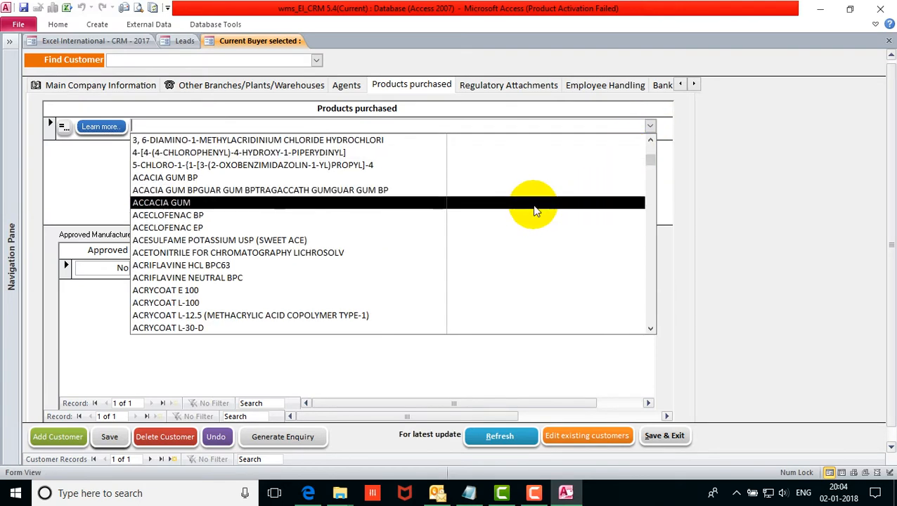
pyautogui.click(533, 205)
pyautogui.click(653, 150)
pyautogui.click(649, 149)
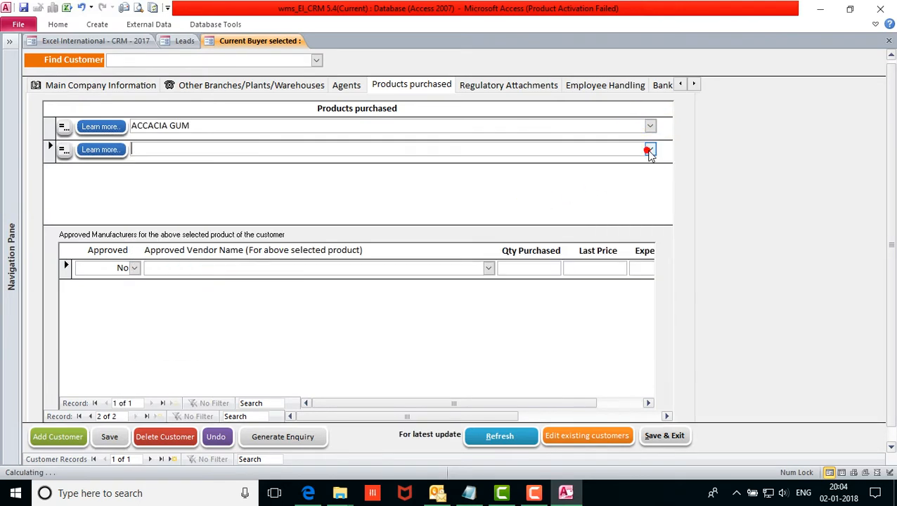
pyautogui.click(649, 244)
pyautogui.click(649, 244)
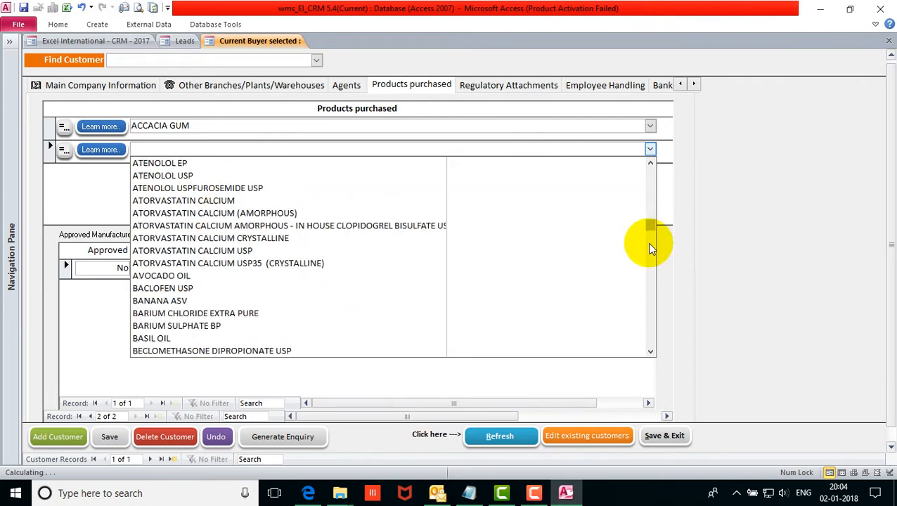
pyautogui.click(465, 277)
pyautogui.click(650, 172)
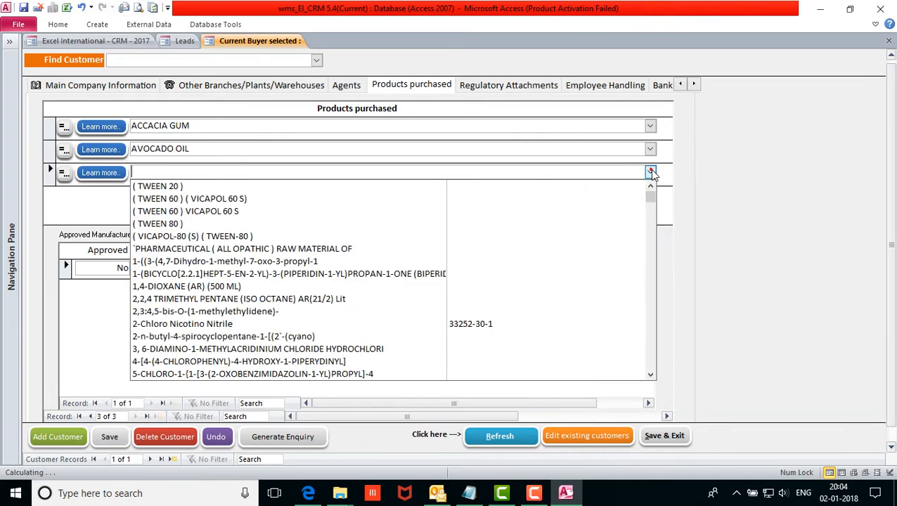
pyautogui.click(650, 336)
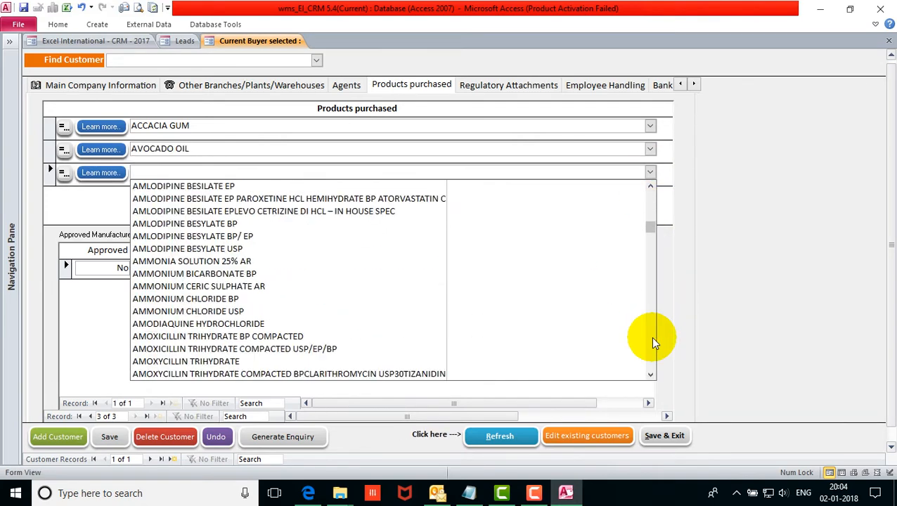
pyautogui.click(514, 294)
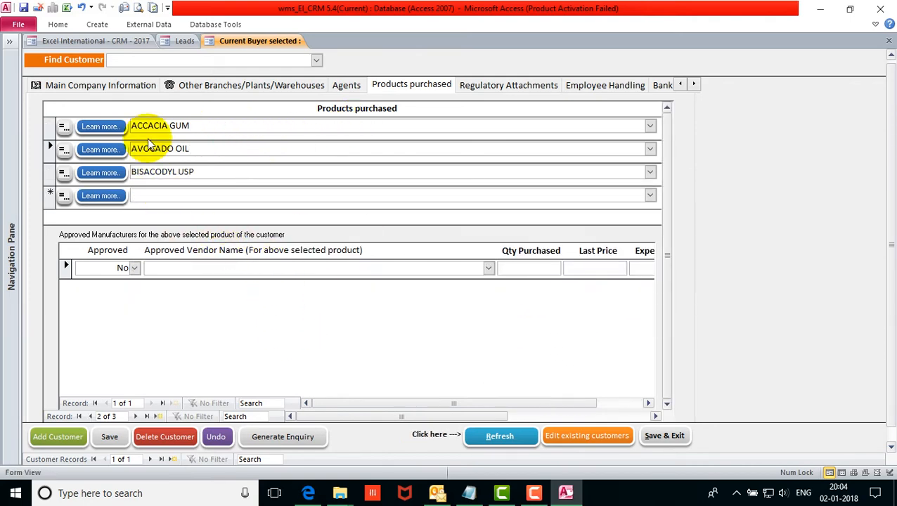
# Approve A.G. INDUSTRIES for ACCACIA GUM and ALCHEM INTERNATIONAL LIMITED for AVOCADO OIL.
pyautogui.click(52, 128)
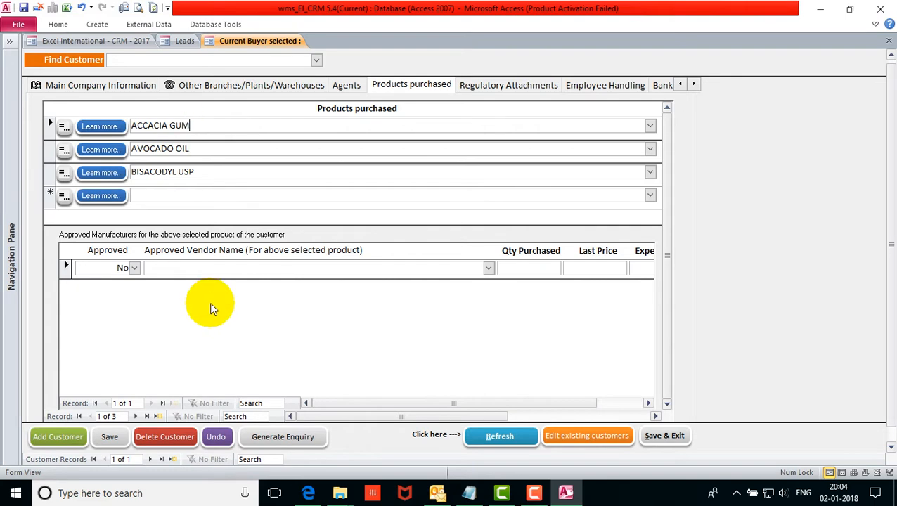
pyautogui.click(134, 268)
pyautogui.click(123, 293)
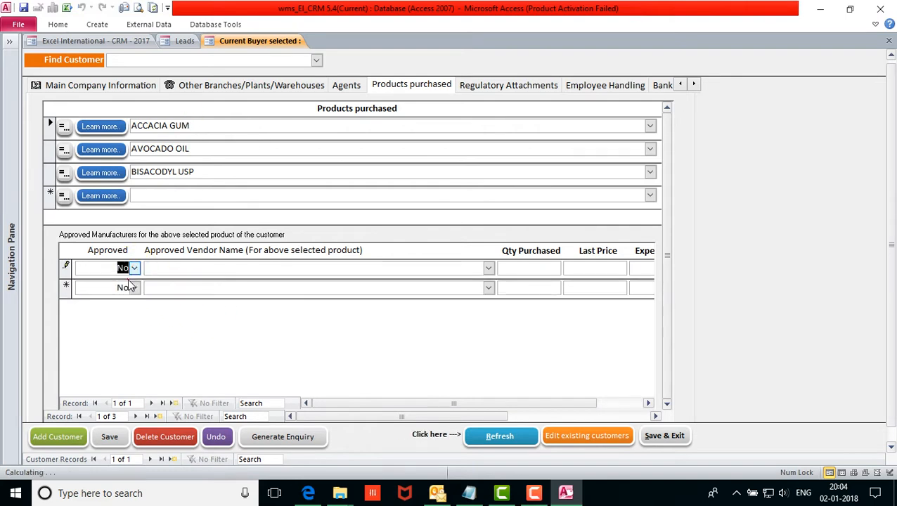
pyautogui.click(488, 268)
pyautogui.click(461, 283)
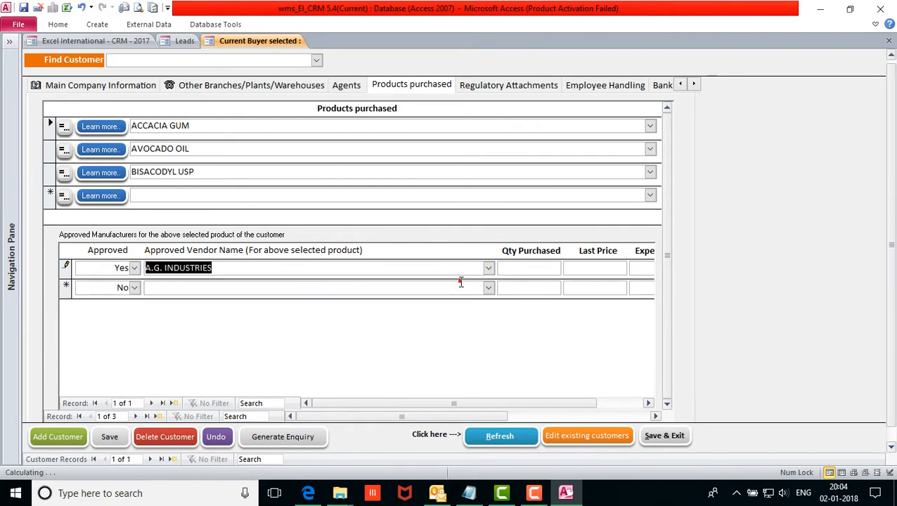
pyautogui.click(189, 148)
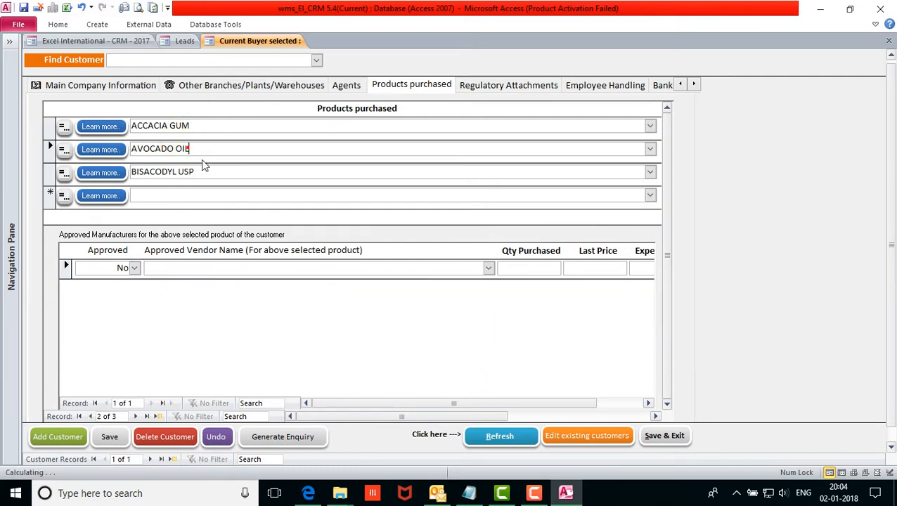
pyautogui.click(134, 268)
pyautogui.click(130, 281)
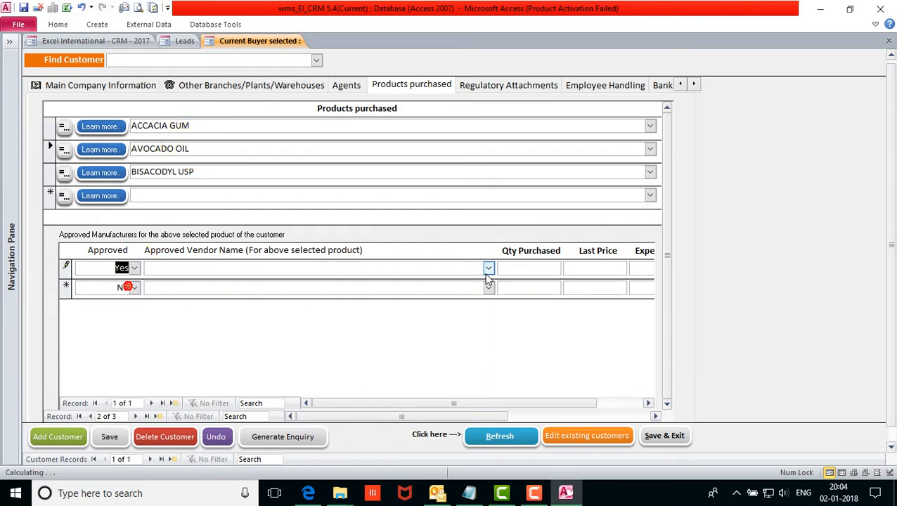
pyautogui.click(488, 268)
pyautogui.click(414, 313)
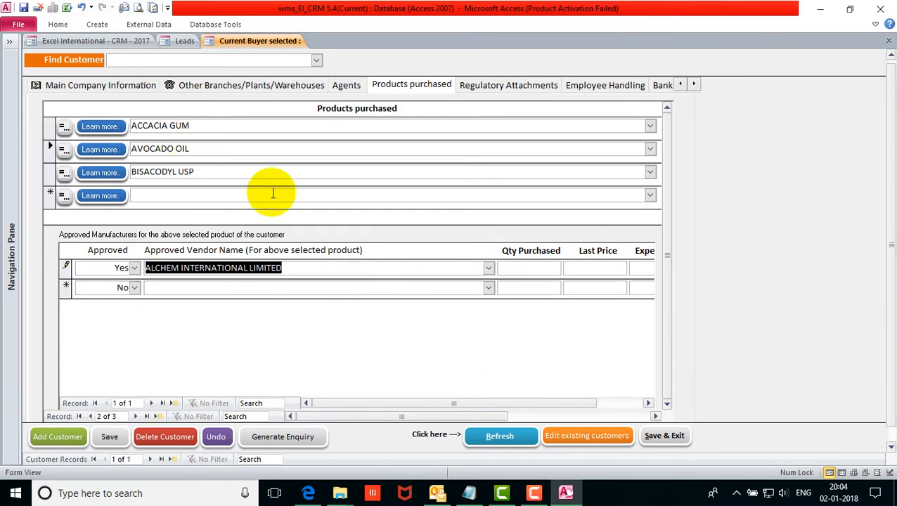
# Check each product's approved vendor, then view the agents and other branches pages.
pyautogui.click(204, 152)
pyautogui.click(208, 125)
pyautogui.click(202, 147)
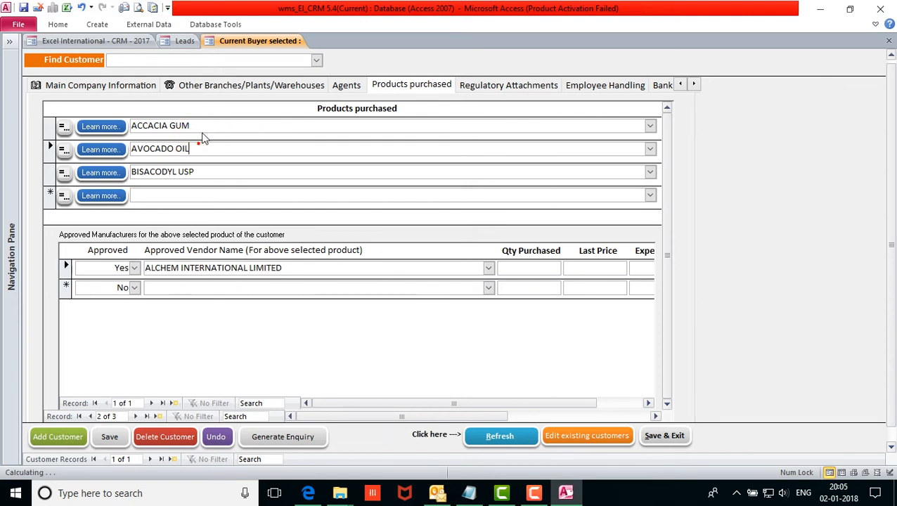
pyautogui.click(200, 128)
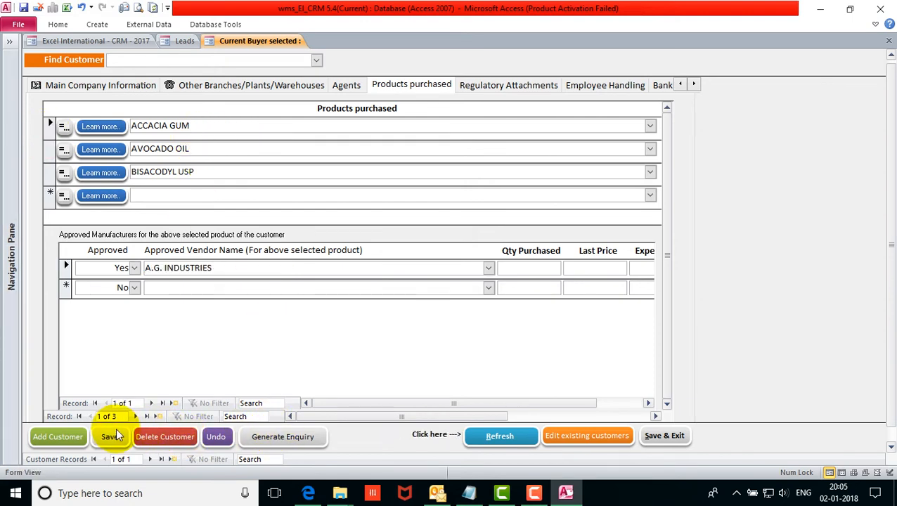
pyautogui.click(336, 91)
pyautogui.click(310, 87)
# Save Company A's record and review its lead status choices on the Leads list.
pyautogui.click(81, 89)
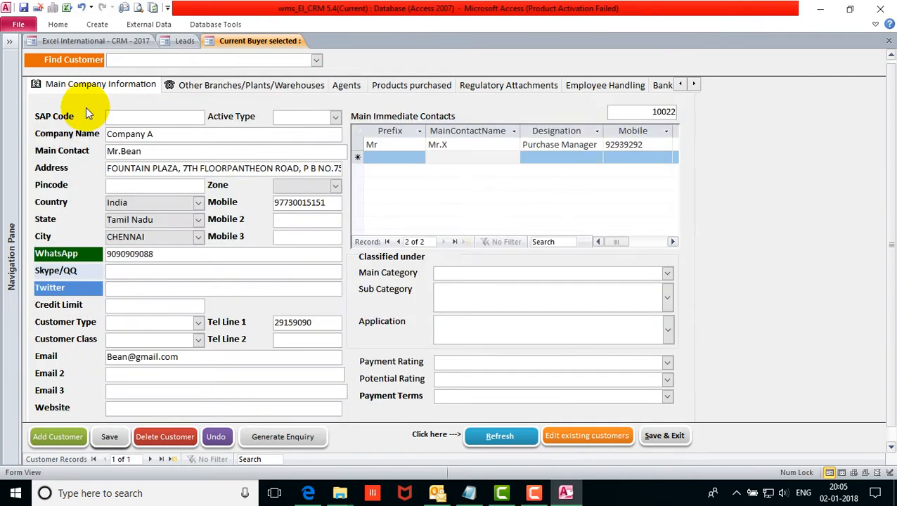
pyautogui.click(111, 438)
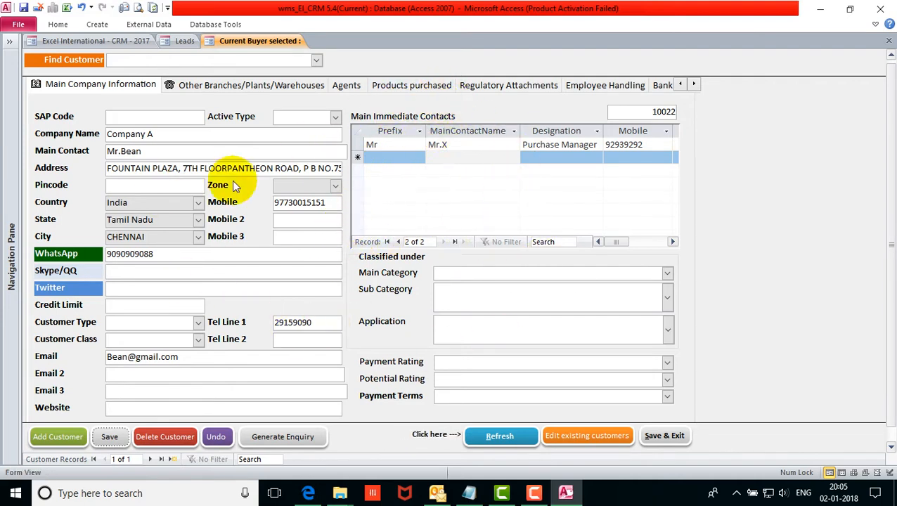
pyautogui.click(184, 41)
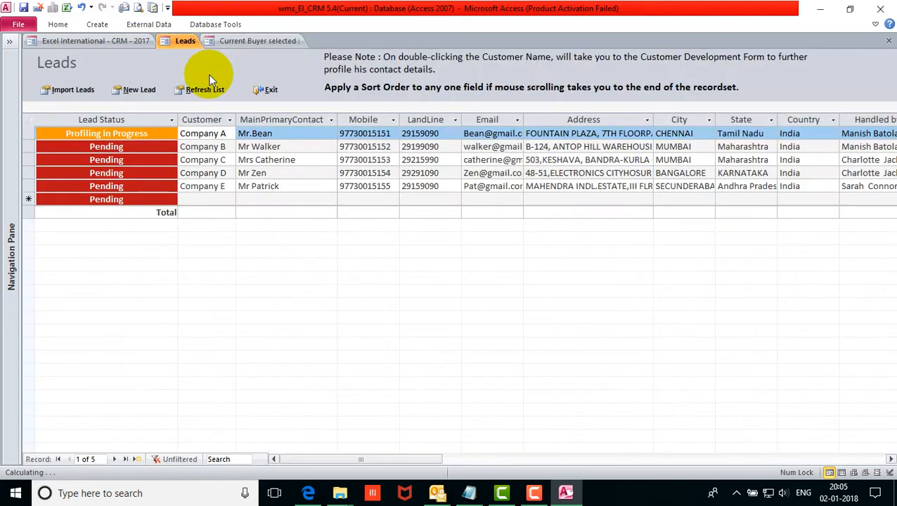
pyautogui.click(168, 135)
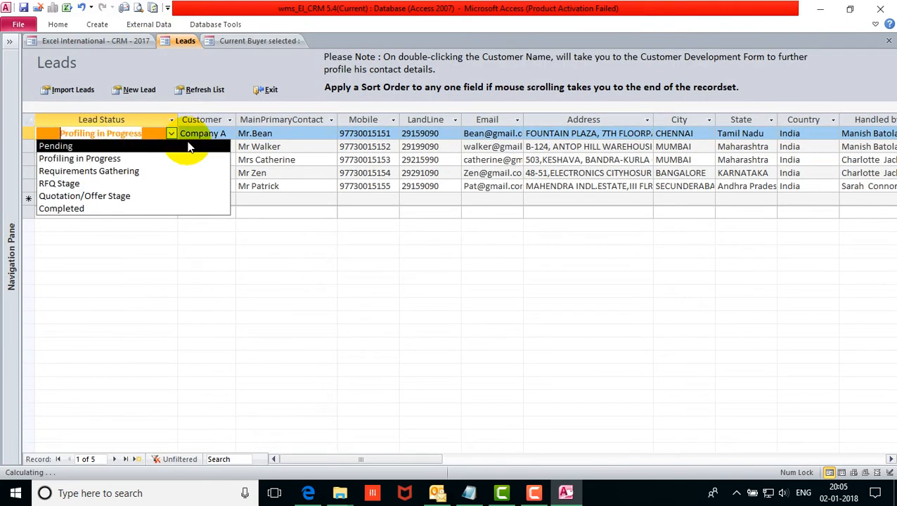
pyautogui.click(201, 134)
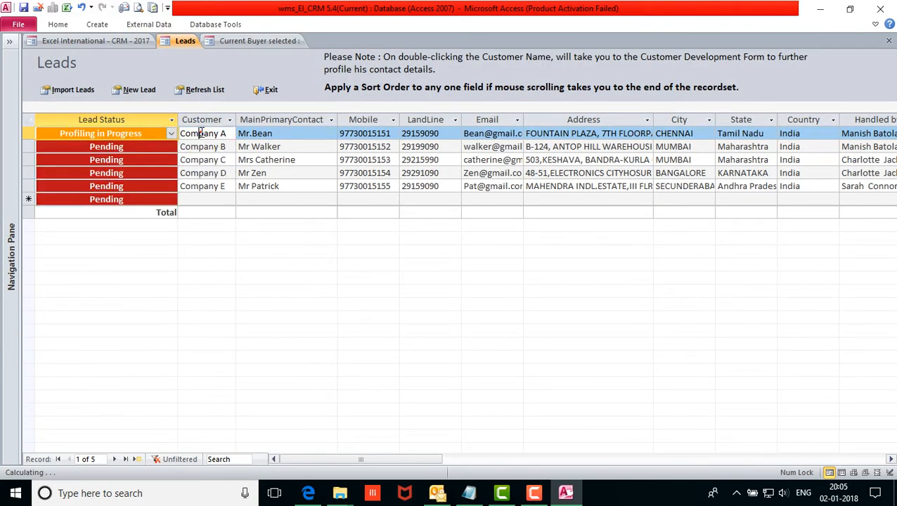
# Inspect Company A's contact, customer and Handled by cells in the Leads list.
pyautogui.doubleClick(287, 134)
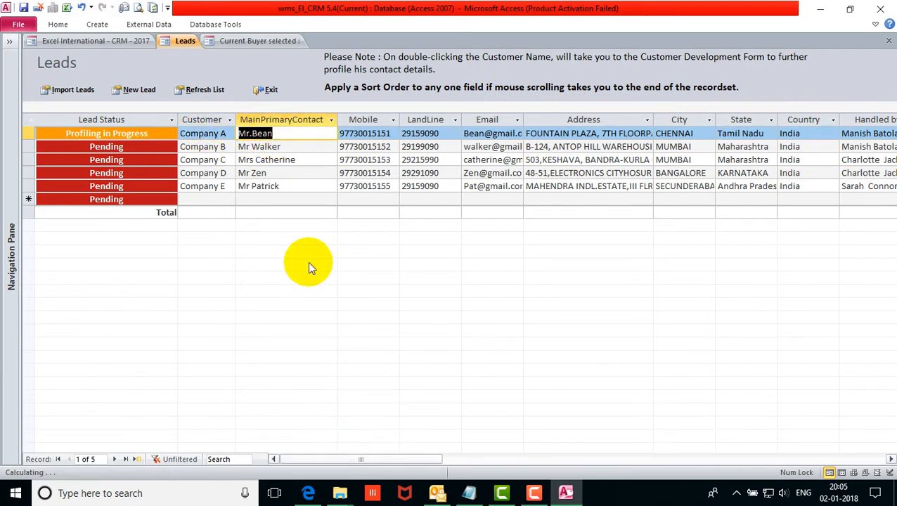
pyautogui.click(183, 133)
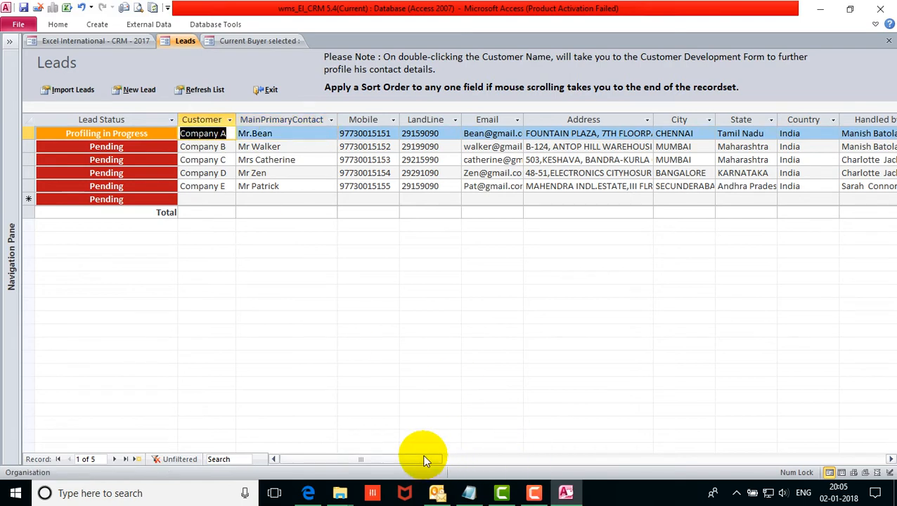
pyautogui.moveTo(421, 459); pyautogui.dragTo(482, 458)
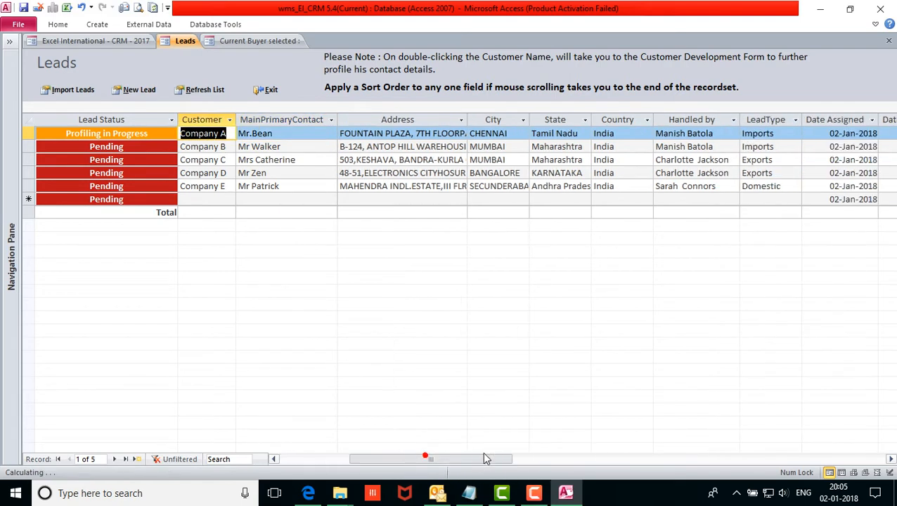
pyautogui.click(719, 134)
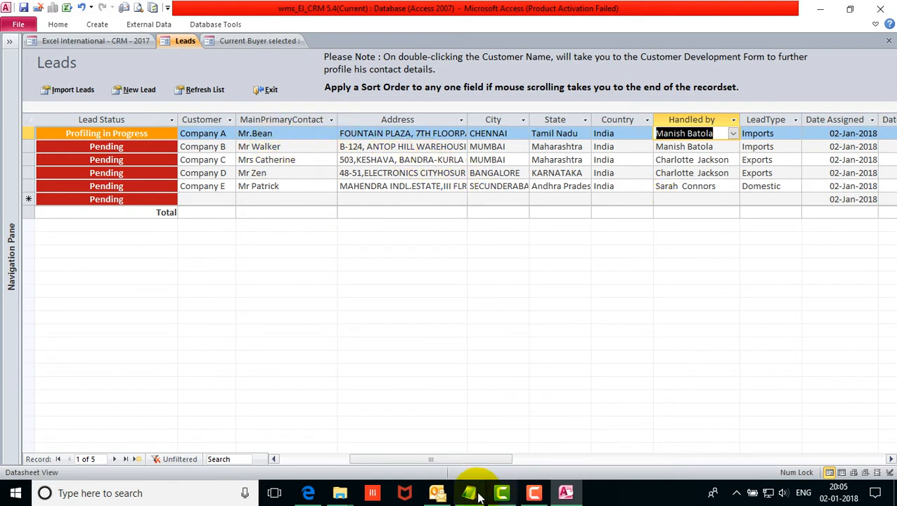
# Browse the Leads columns to Company A's Date Assigned and Date Profiling Initiated values.
pyautogui.moveTo(441, 457); pyautogui.dragTo(362, 459)
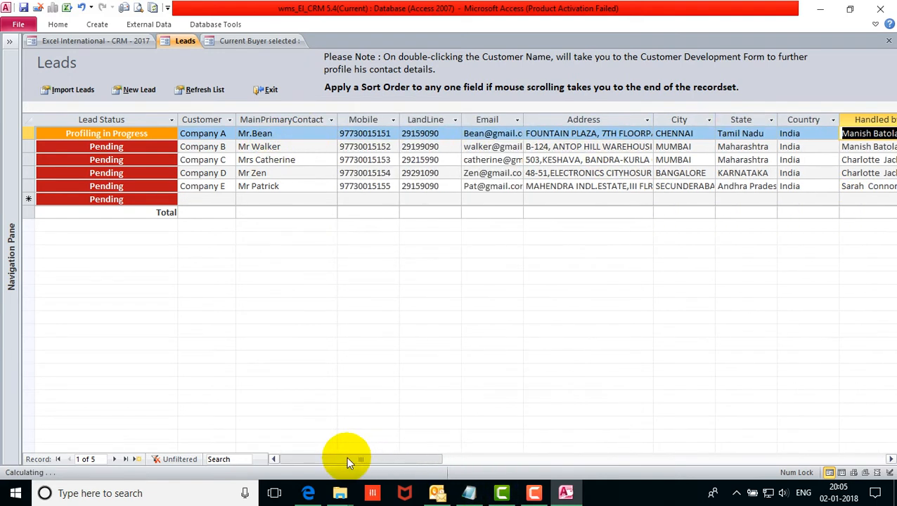
pyautogui.click(152, 121)
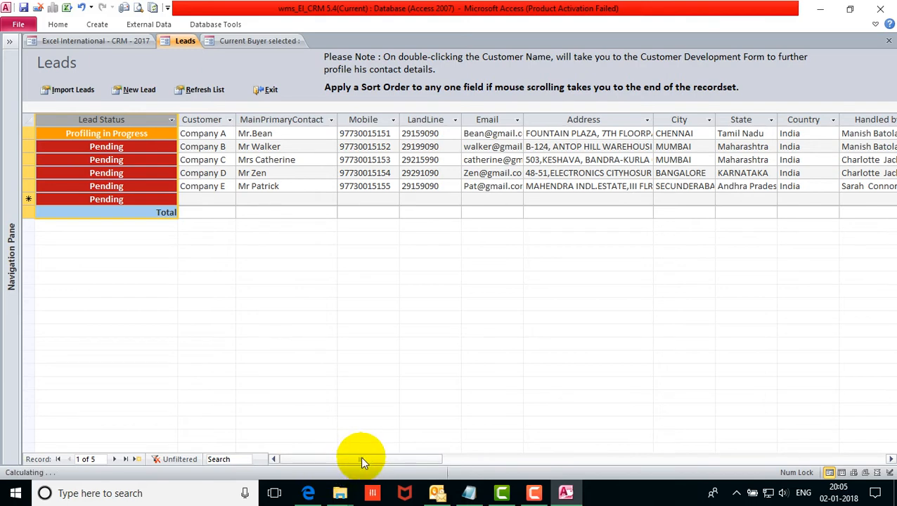
pyautogui.moveTo(360, 463); pyautogui.dragTo(497, 461)
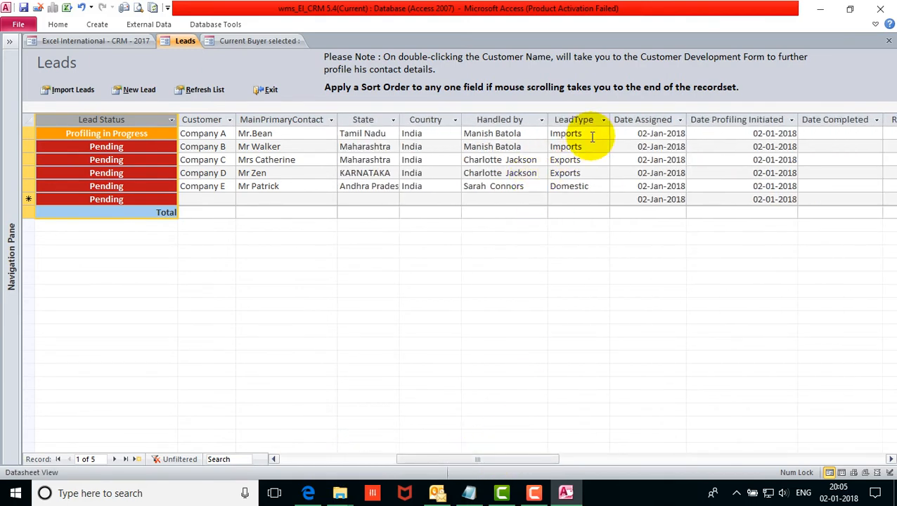
pyautogui.moveTo(528, 458); pyautogui.dragTo(559, 459)
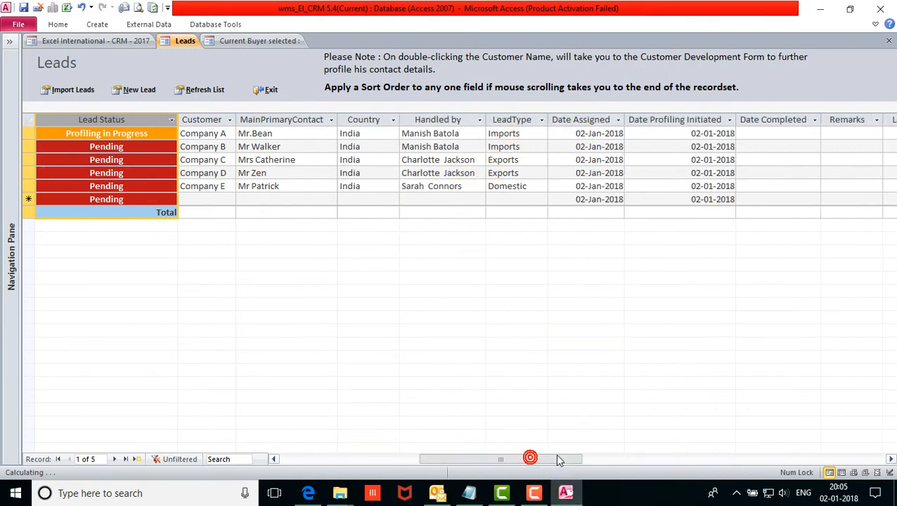
pyautogui.click(567, 133)
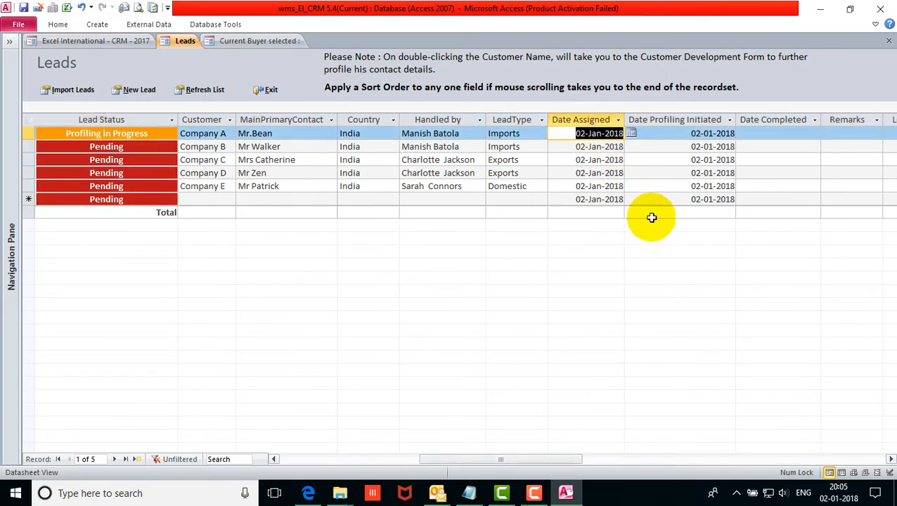
pyautogui.click(727, 134)
pyautogui.moveTo(541, 461); pyautogui.dragTo(635, 449)
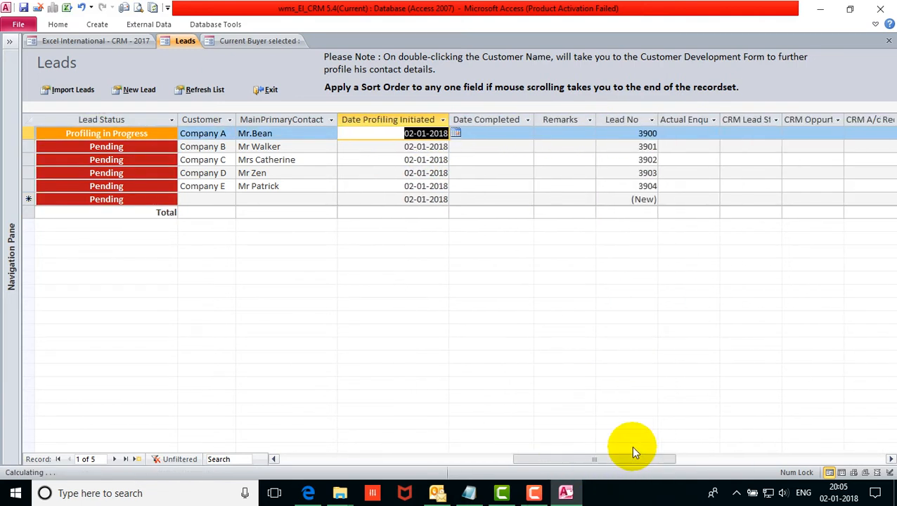
# Clear the Date Profiling Initiated dates for Companies B through E.
pyautogui.click(396, 149)
pyautogui.press('Delete')
pyautogui.press('Down')
pyautogui.press('Delete')
pyautogui.press('Down')
pyautogui.press('Delete')
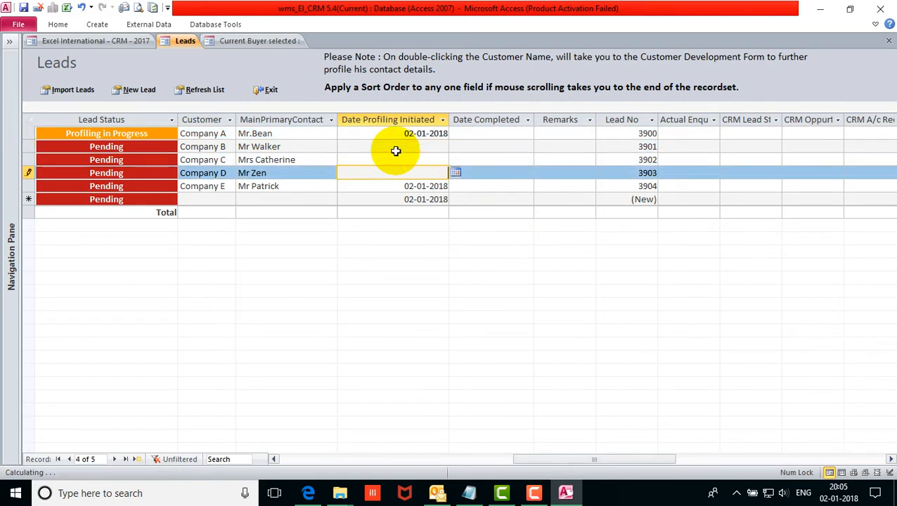
pyautogui.press('Down')
pyautogui.press('Delete')
pyautogui.press('Down')
pyautogui.press('Up')
pyautogui.press('Up')
pyautogui.press('Up')
pyautogui.press('Up')
pyautogui.press('Up')
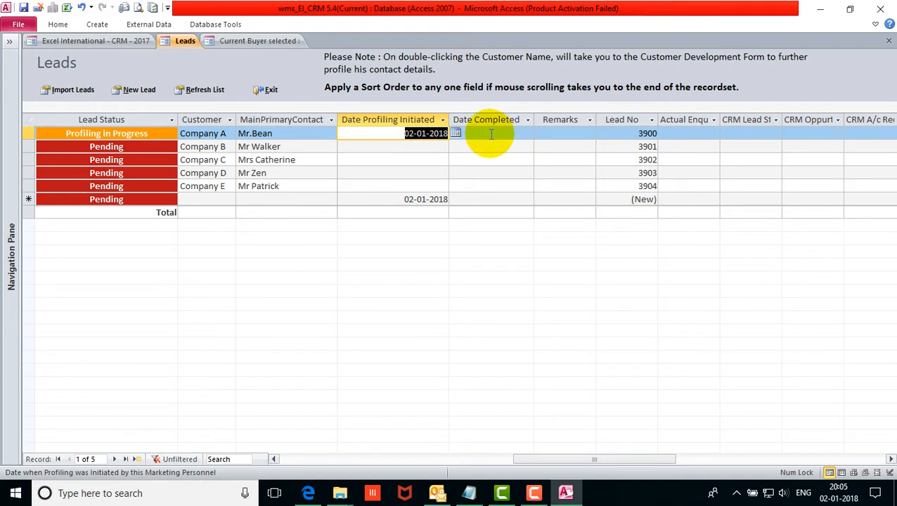
pyautogui.click(516, 133)
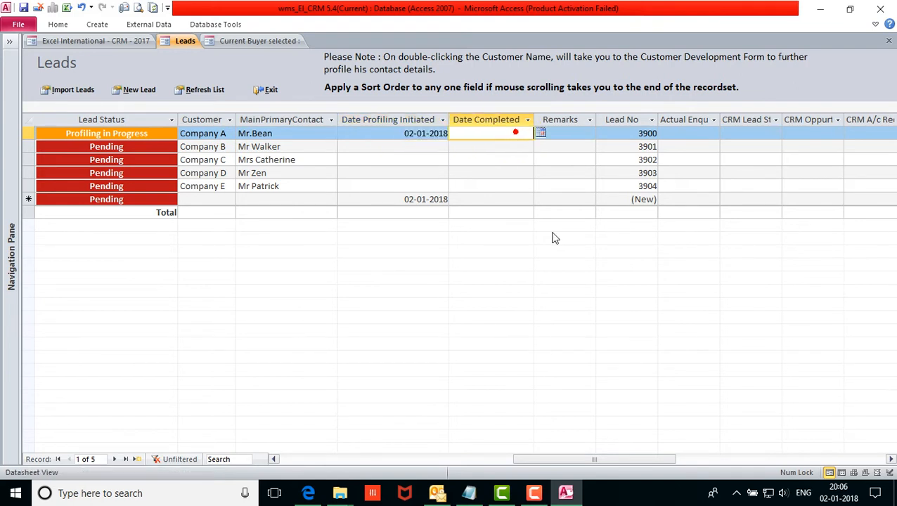
pyautogui.click(891, 460)
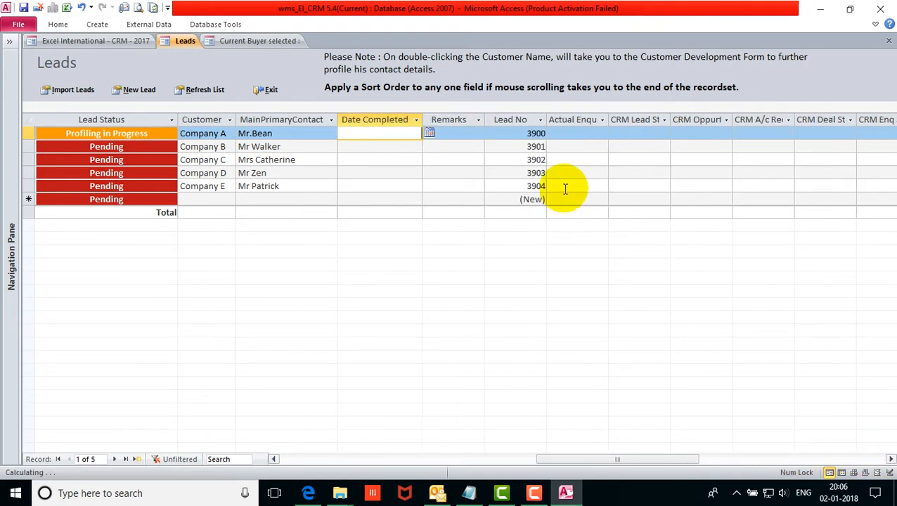
# Auto-fit the Actual Enquiry through CRM Enq columns to show their full headers.
pyautogui.moveTo(587, 118); pyautogui.dragTo(841, 119)
pyautogui.doubleClick(608, 116)
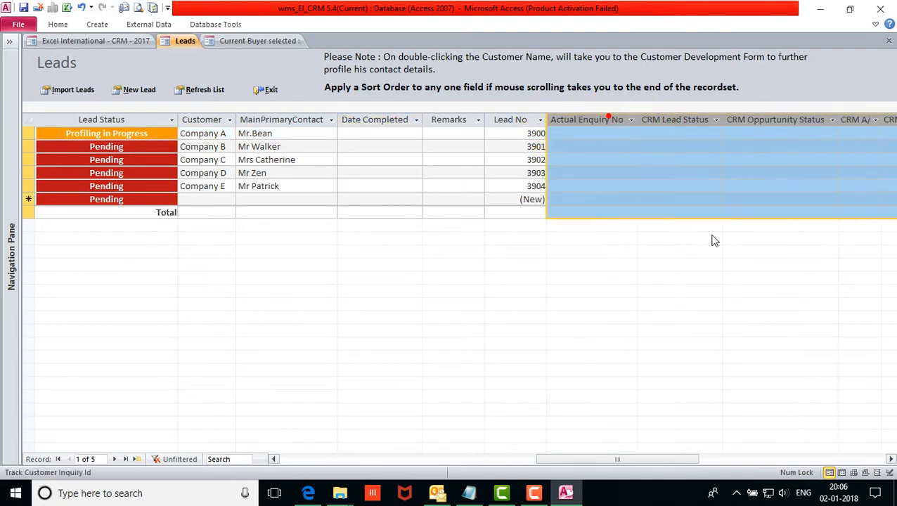
pyautogui.moveTo(621, 468); pyautogui.dragTo(692, 454)
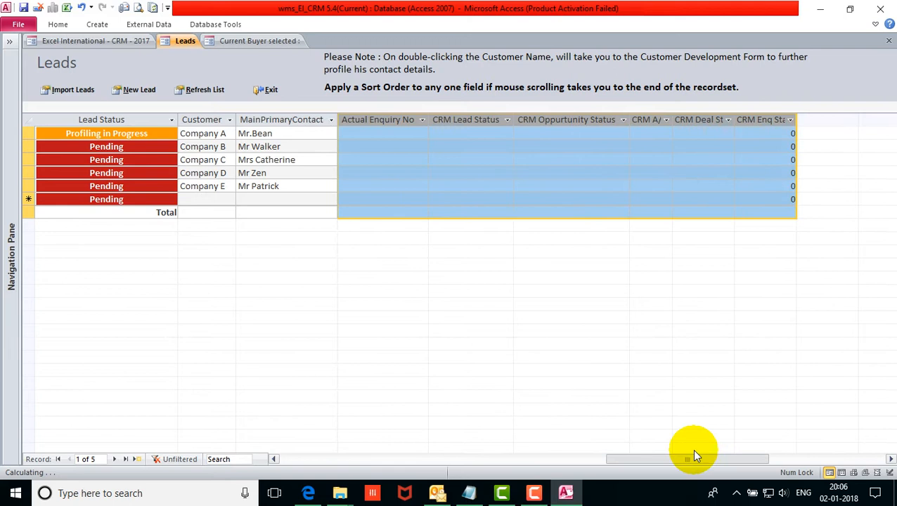
pyautogui.doubleClick(673, 118)
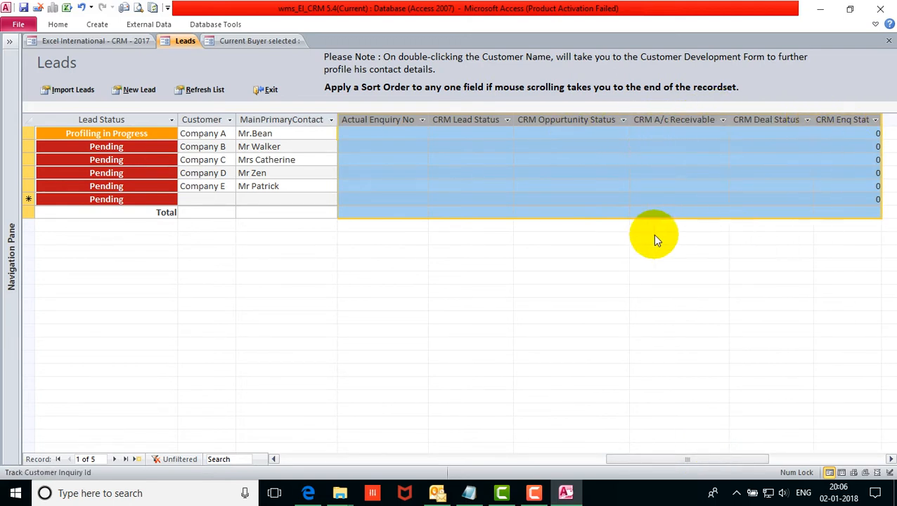
pyautogui.click(560, 133)
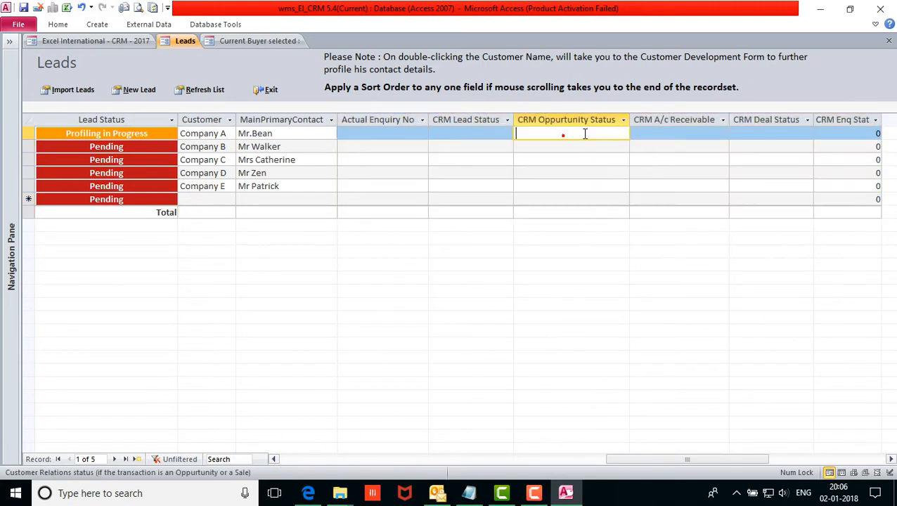
pyautogui.moveTo(345, 136); pyautogui.dragTo(838, 192)
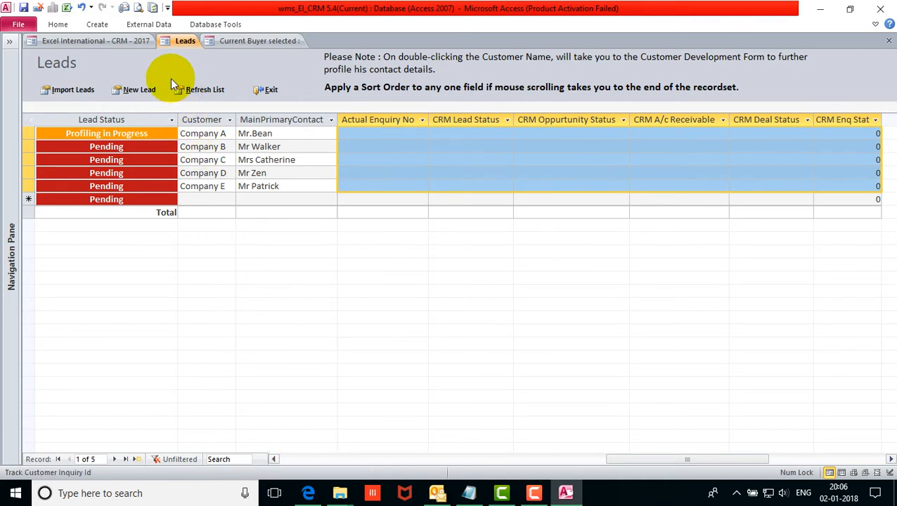
# Refresh the Leads list and return to Company A's customer form.
pyautogui.click(208, 90)
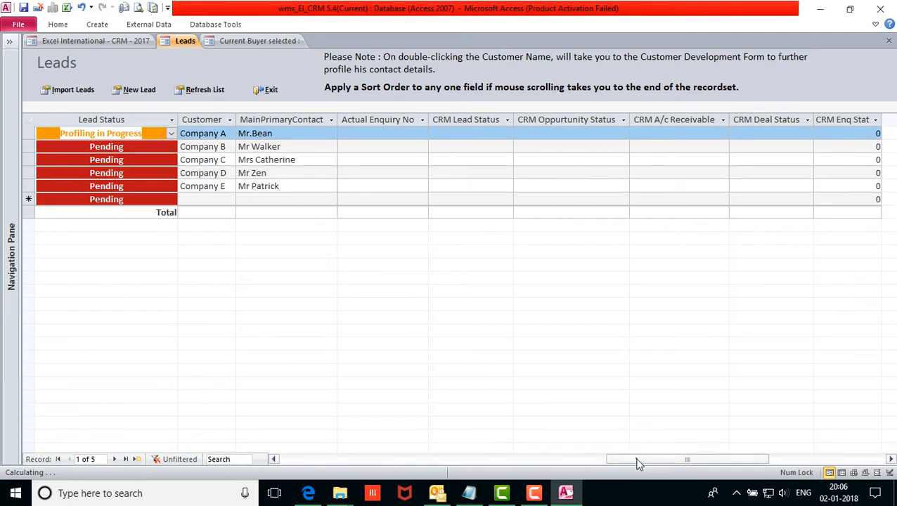
pyautogui.moveTo(638, 464); pyautogui.dragTo(274, 456)
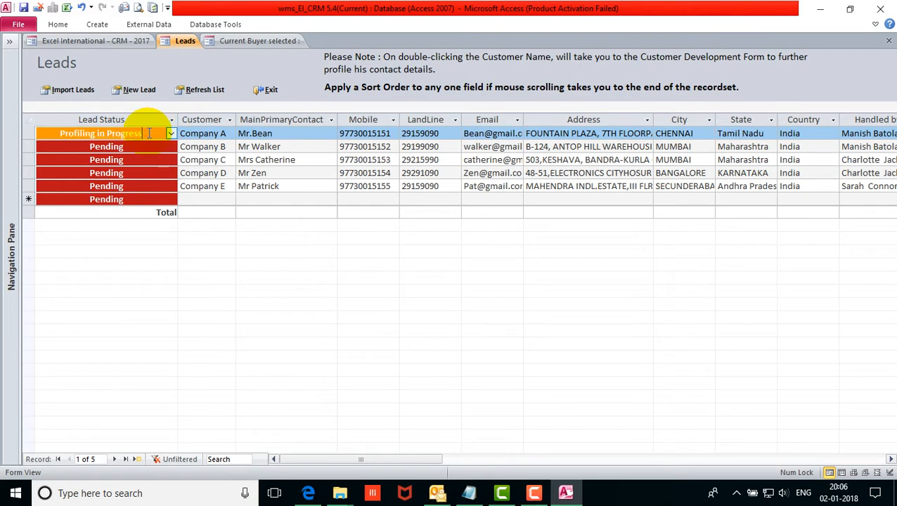
pyautogui.click(271, 43)
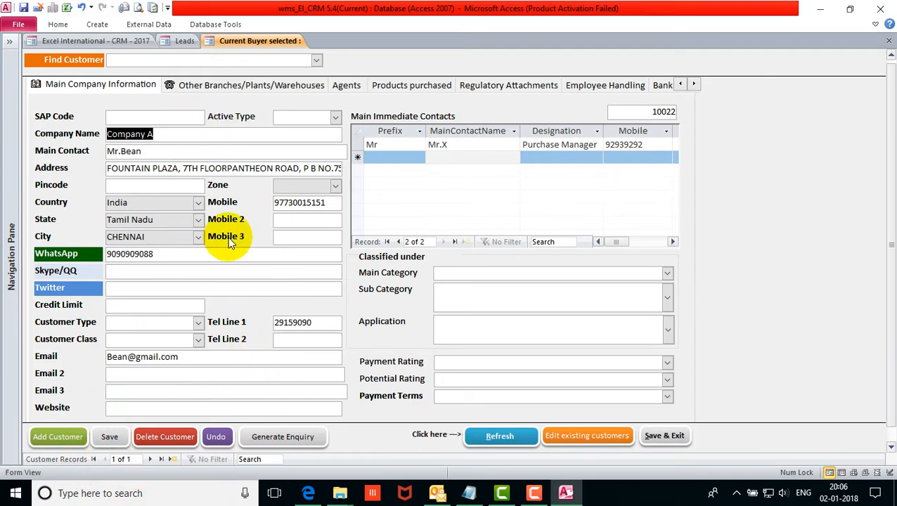
# Set the main category to OILS with sub categories Cassia Oil and Castor Oil.
pyautogui.click(667, 274)
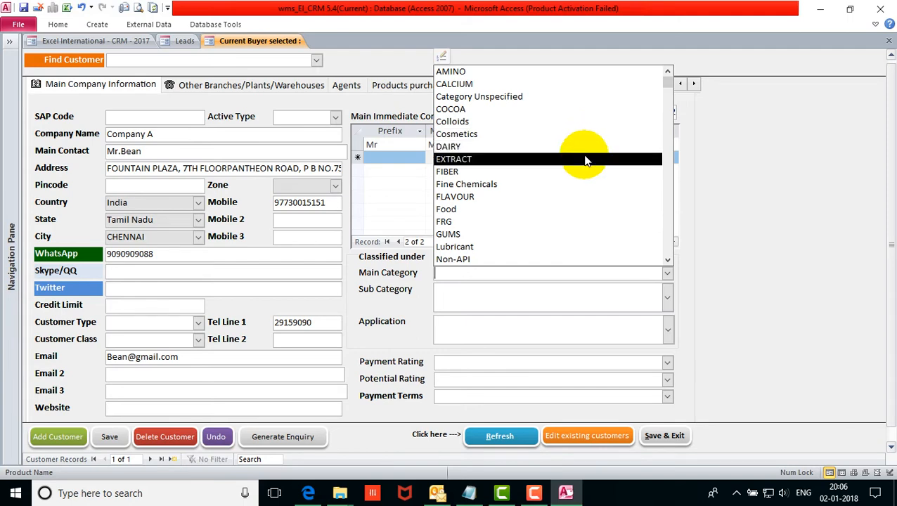
pyautogui.click(570, 184)
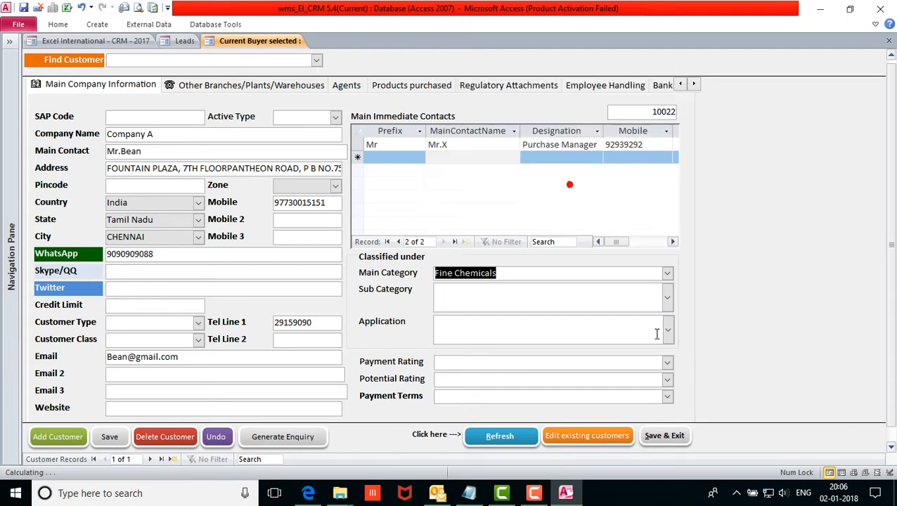
pyautogui.click(667, 296)
pyautogui.click(666, 274)
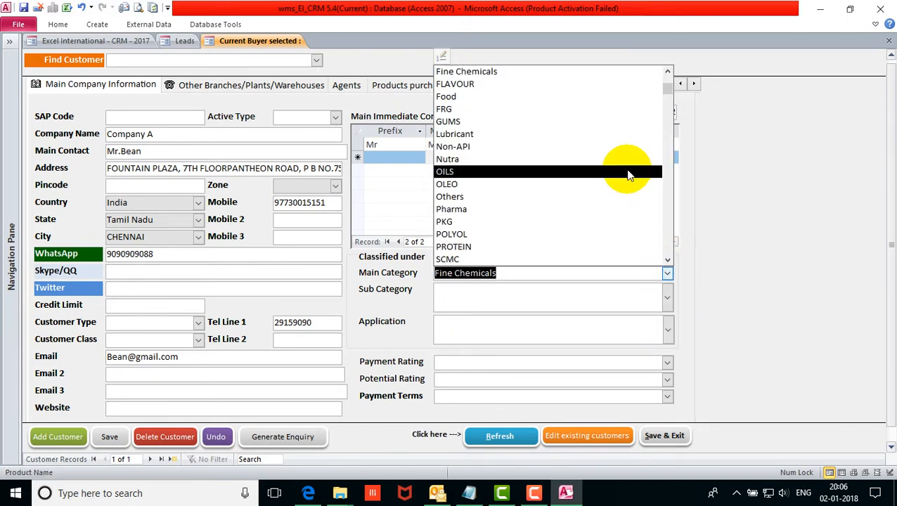
pyautogui.click(626, 172)
pyautogui.click(668, 297)
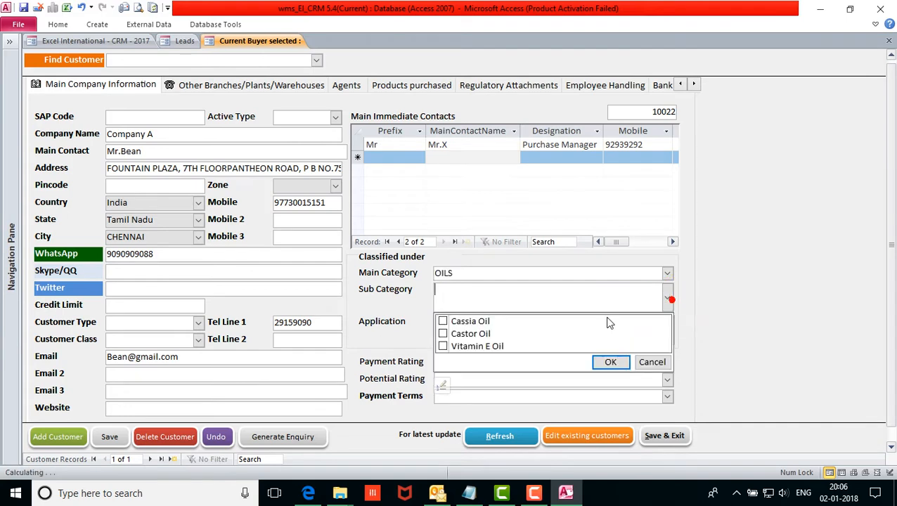
pyautogui.click(442, 321)
pyautogui.click(610, 363)
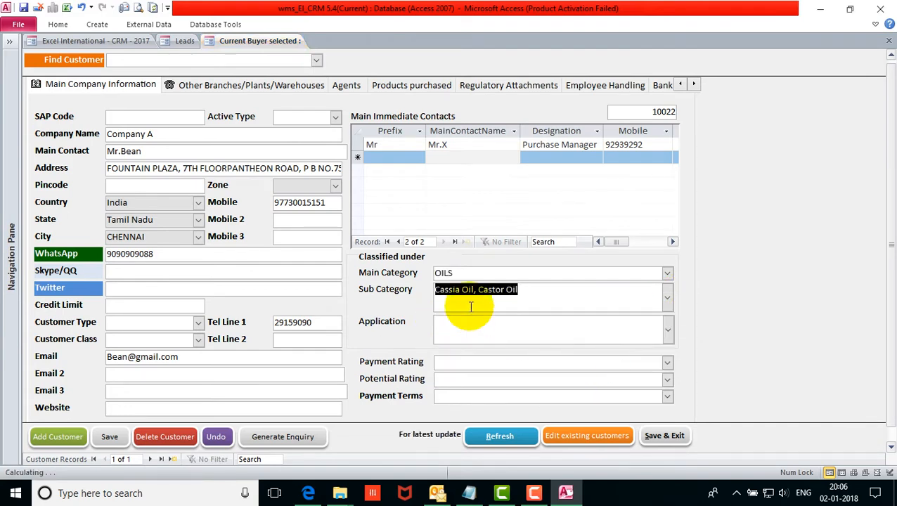
# Leave payment and potential ratings blank and save Company A's record.
pyautogui.click(666, 361)
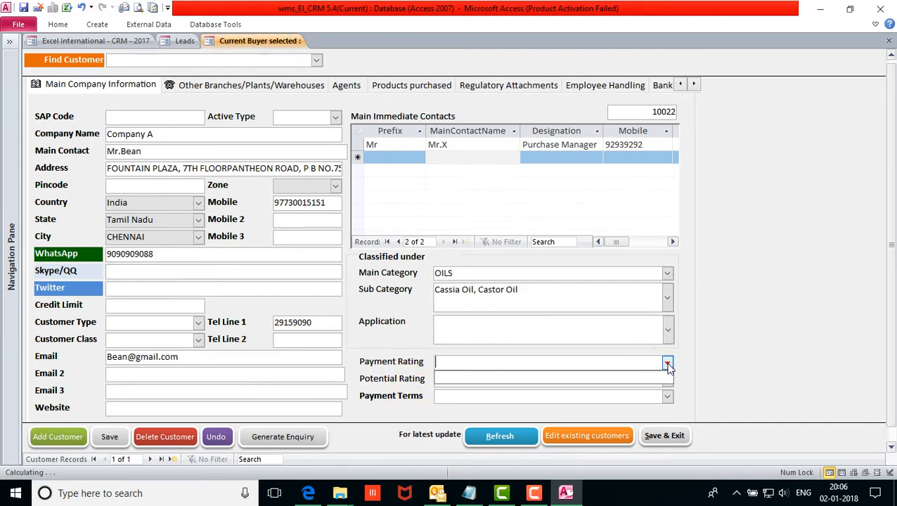
pyautogui.click(666, 362)
pyautogui.click(667, 379)
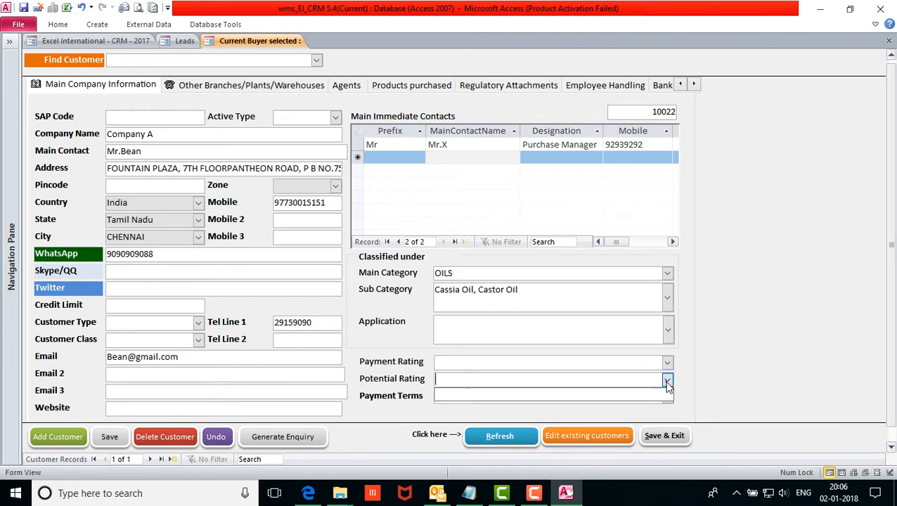
pyautogui.click(107, 439)
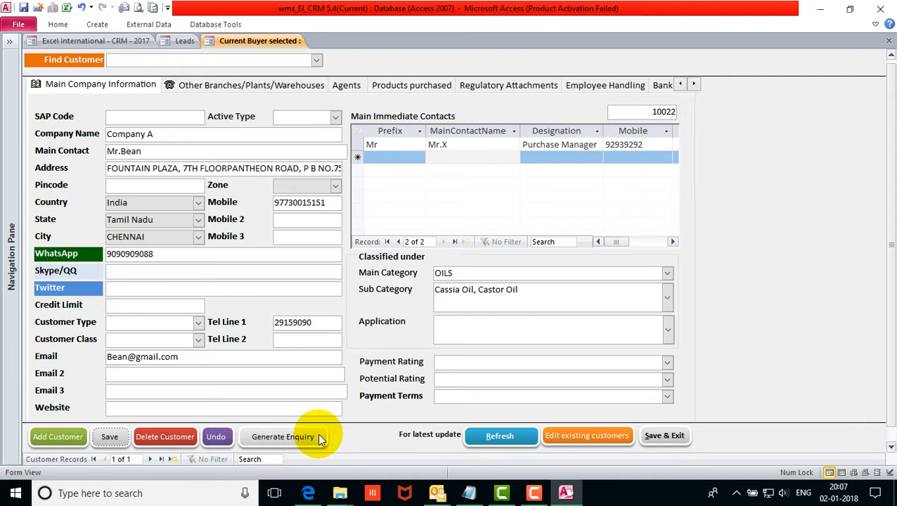
# Generate a new enquiry for Company A and close the Help popup.
pyautogui.moveTo(162, 134); pyautogui.dragTo(90, 133)
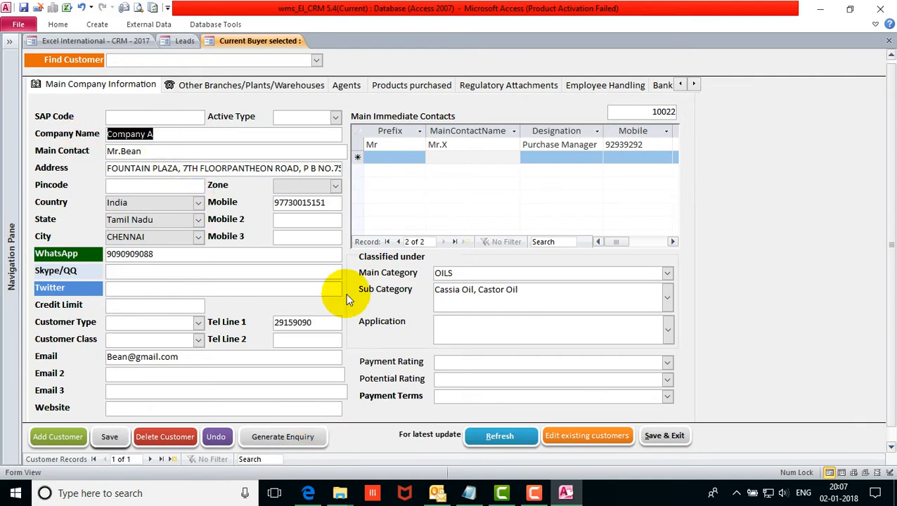
pyautogui.click(296, 437)
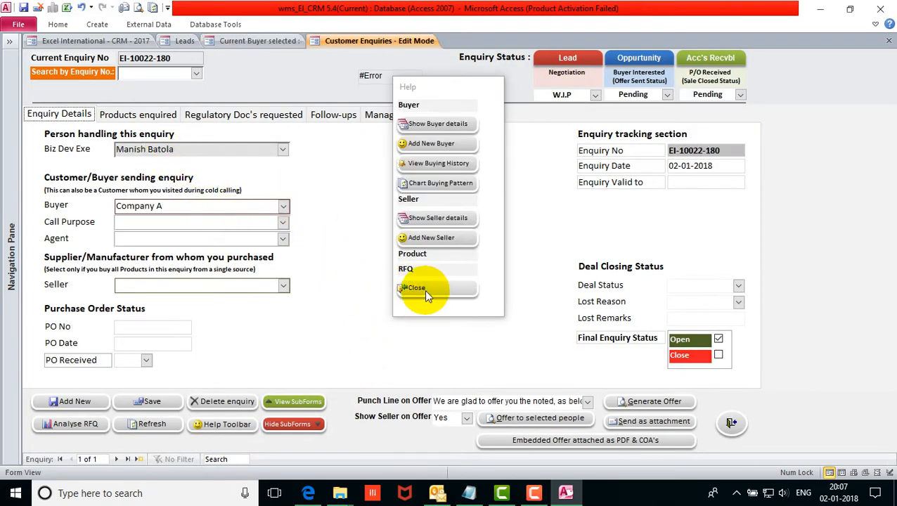
pyautogui.moveTo(448, 97); pyautogui.dragTo(435, 149)
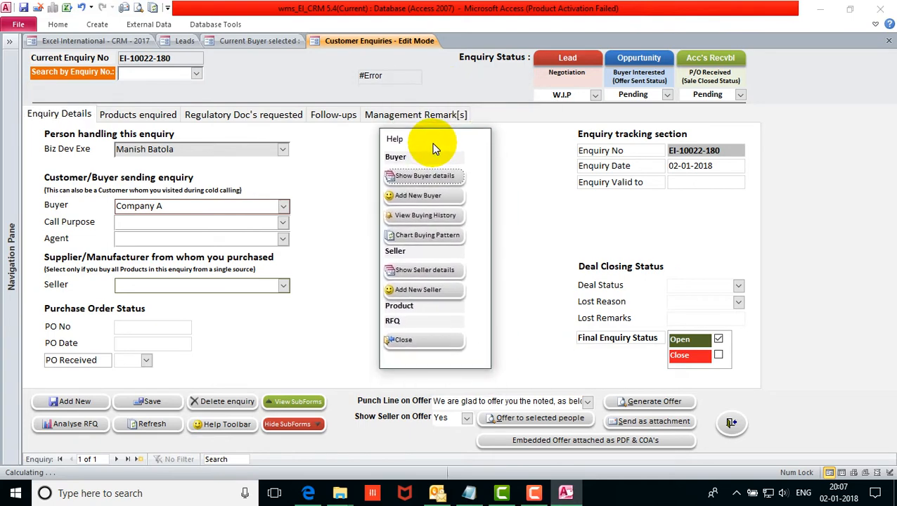
pyautogui.click(422, 342)
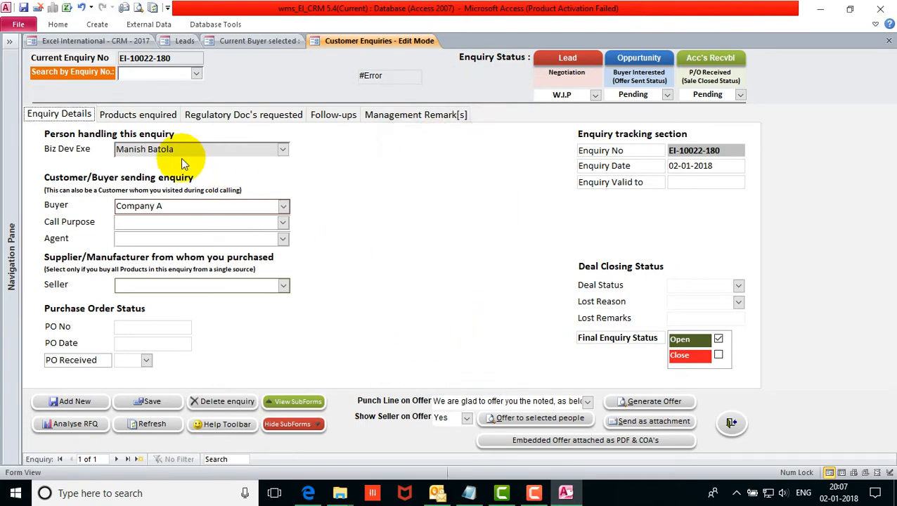
# Confirm Company A as buyer and save enquiry EI-10022-180.
pyautogui.moveTo(185, 148); pyautogui.dragTo(94, 165)
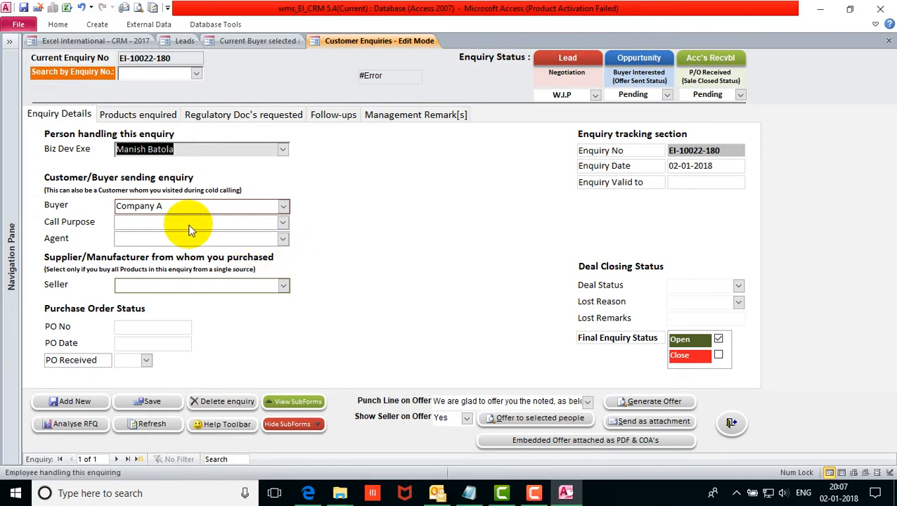
pyautogui.click(179, 206)
pyautogui.click(178, 205)
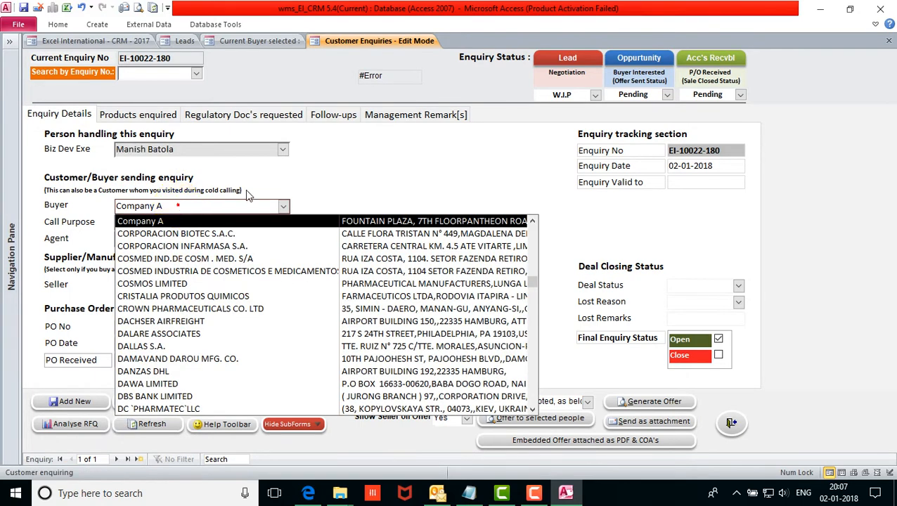
pyautogui.click(247, 199)
pyautogui.click(230, 61)
pyautogui.click(215, 41)
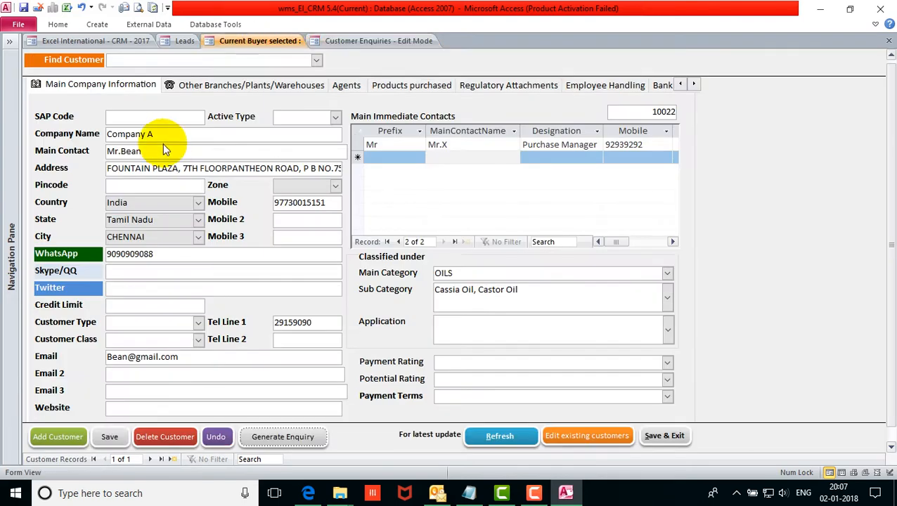
pyautogui.click(83, 138)
pyautogui.click(379, 41)
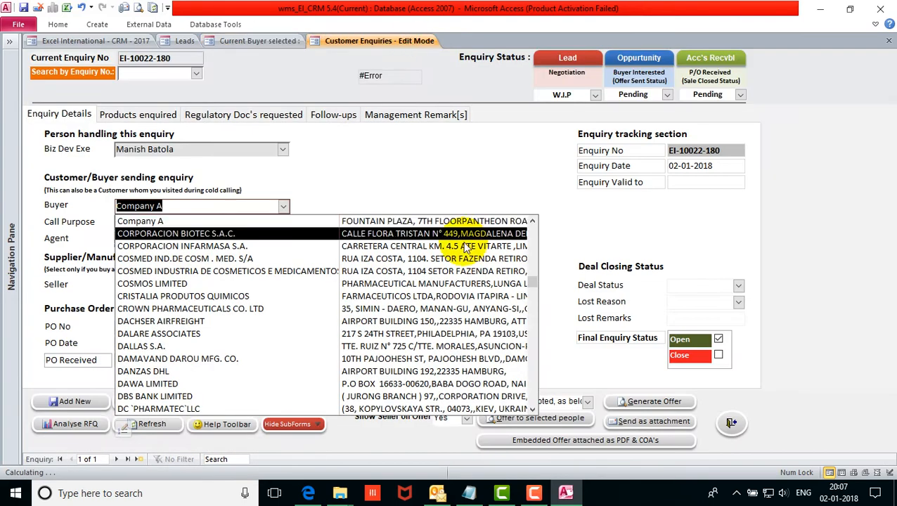
pyautogui.moveTo(724, 149); pyautogui.dragTo(680, 150)
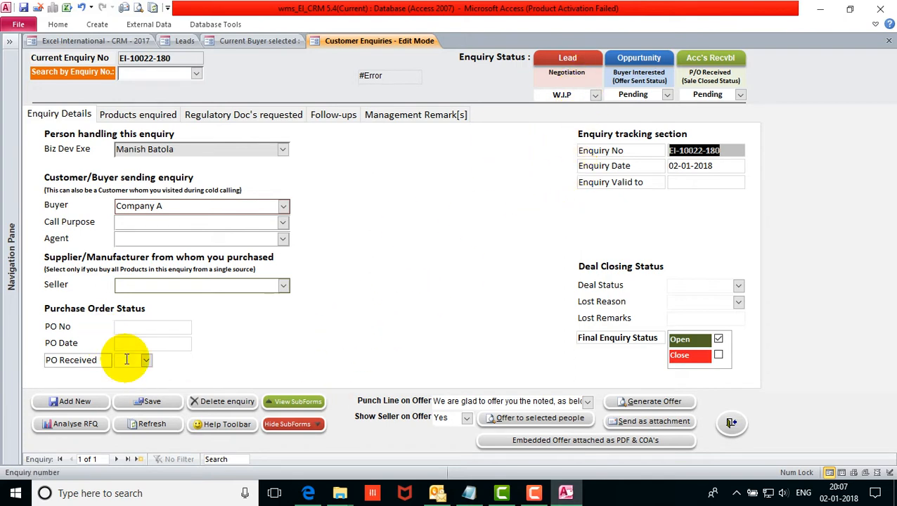
pyautogui.click(160, 402)
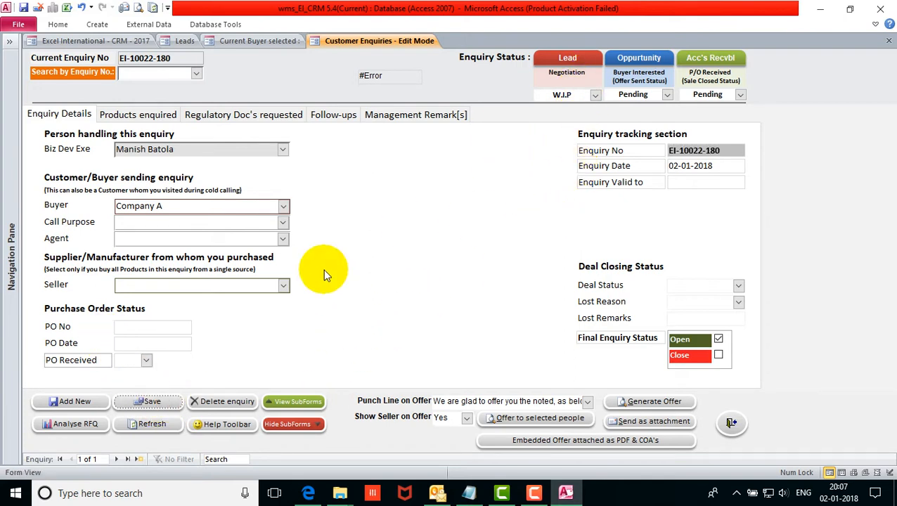
# Review Company A's lead stages on the Leads list, leaving it at Requirements Gathering.
pyautogui.click(185, 40)
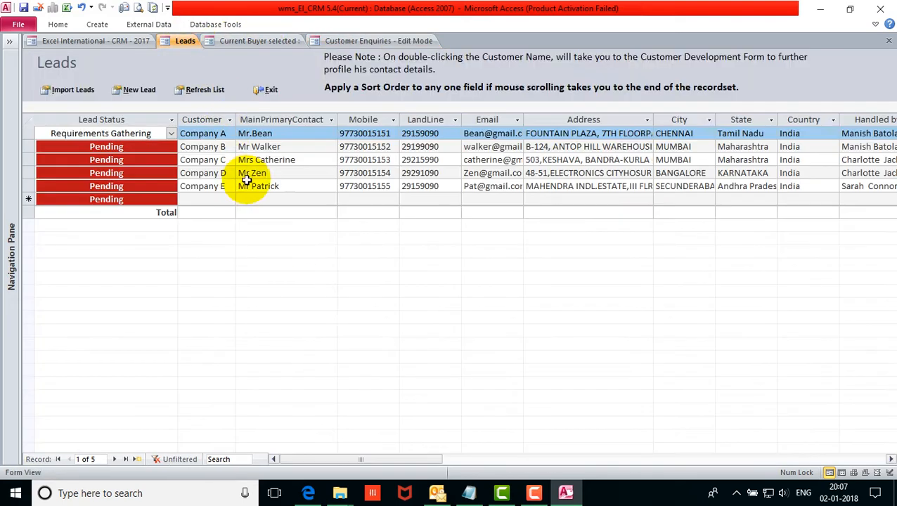
pyautogui.click(41, 133)
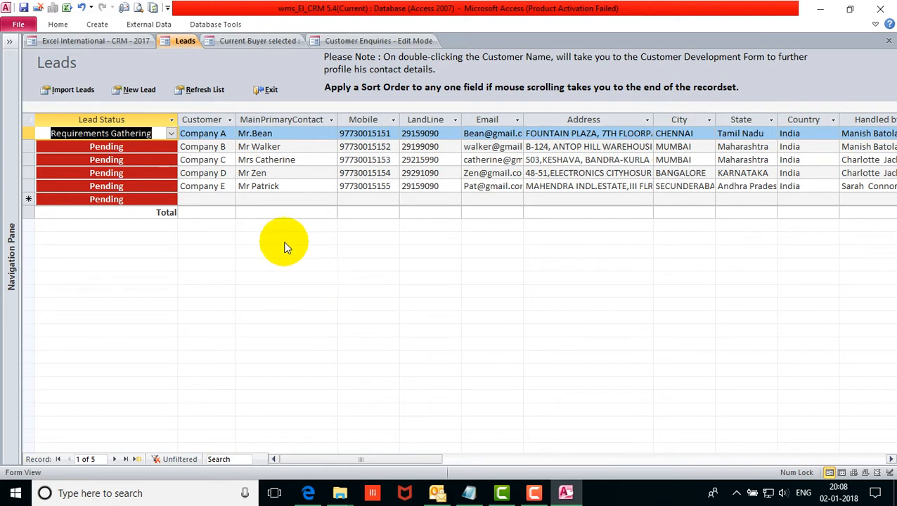
pyautogui.click(172, 133)
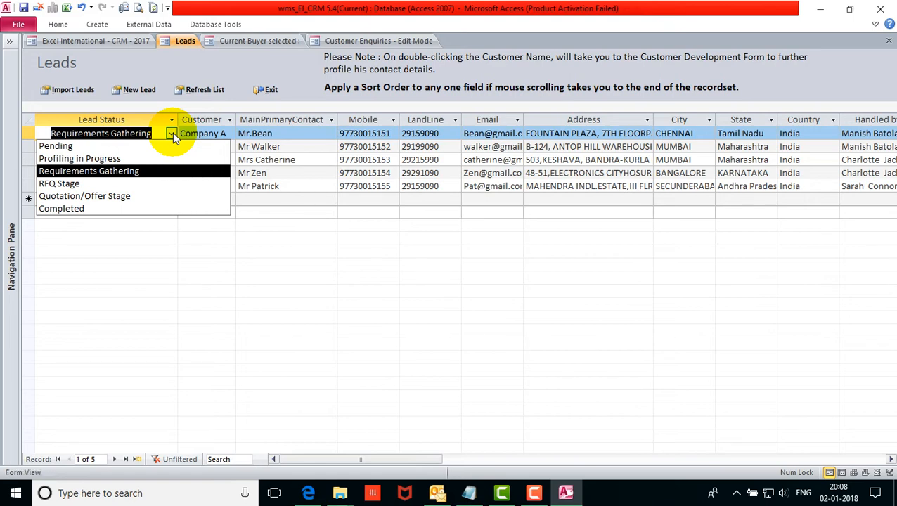
pyautogui.click(172, 134)
# Add ACCACIA GUM as the first enquired product, quantity 5 Kgs.
pyautogui.click(403, 41)
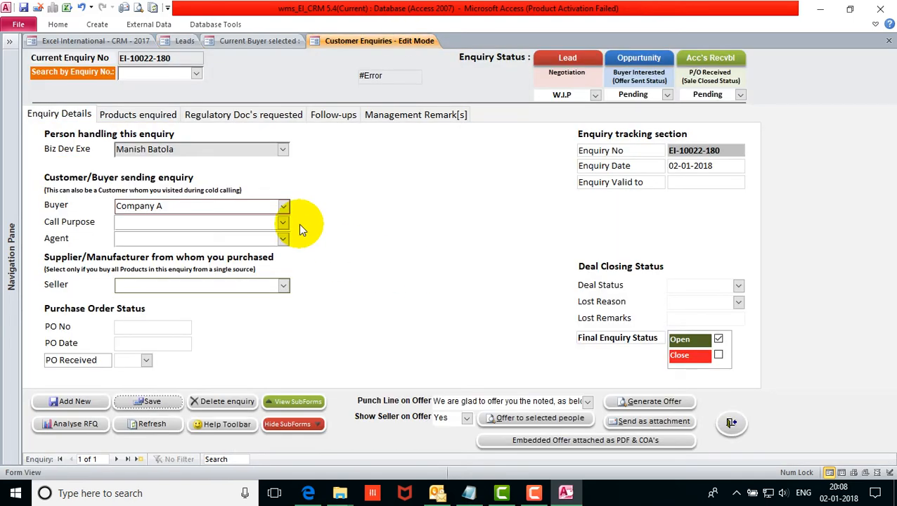
pyautogui.click(136, 115)
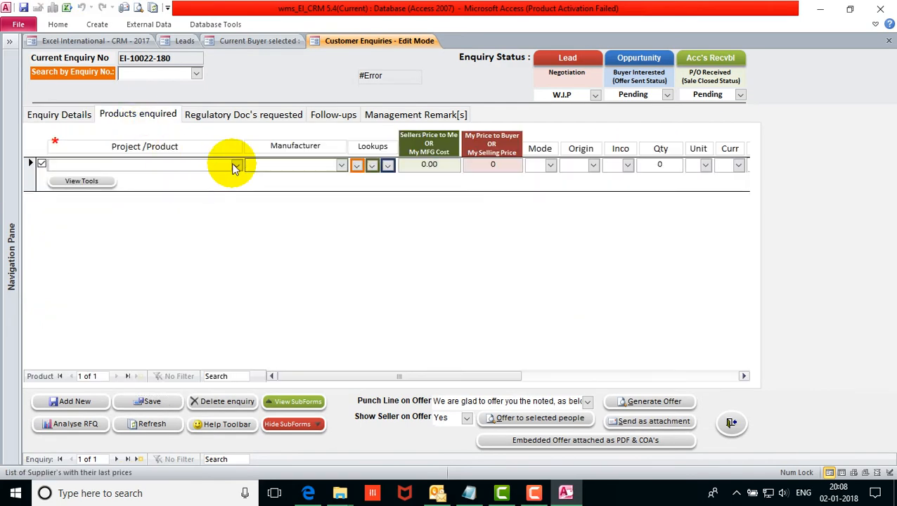
pyautogui.click(235, 166)
pyautogui.scroll(-2, 255, 227)
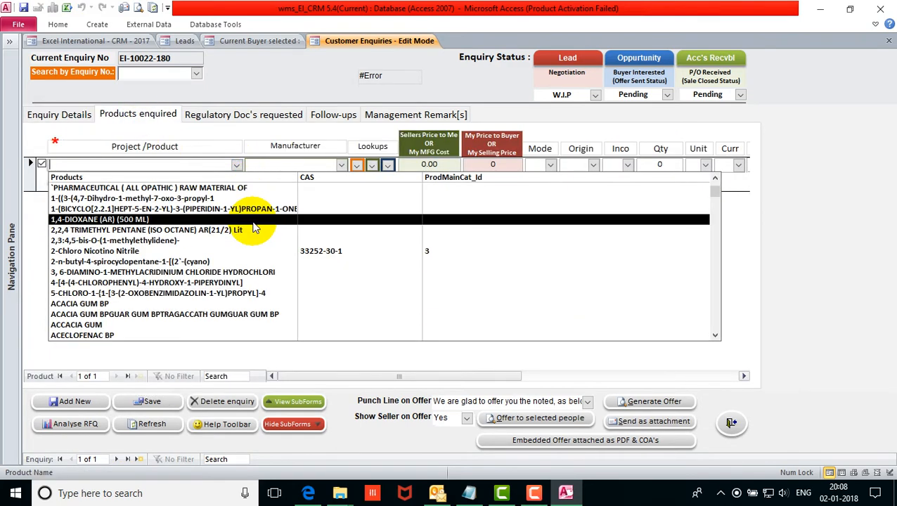
pyautogui.scroll(-2, 257, 247)
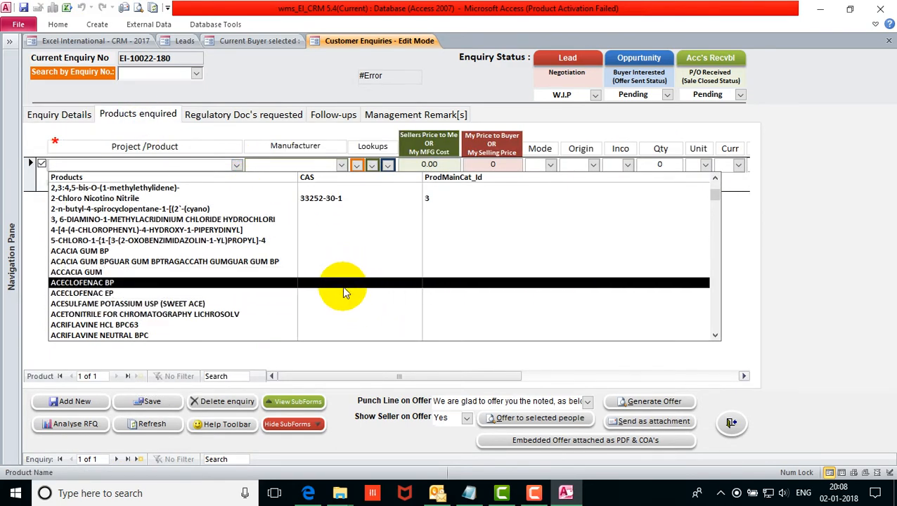
pyautogui.click(325, 272)
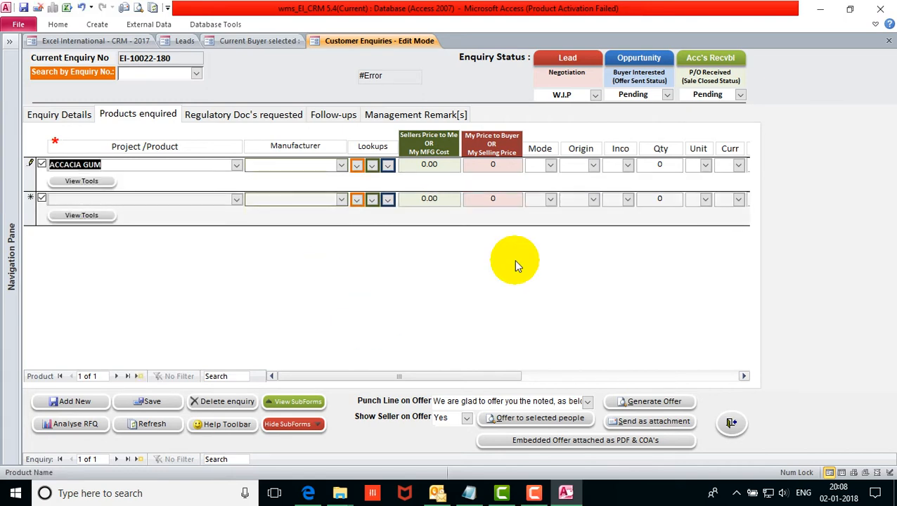
pyautogui.click(676, 164)
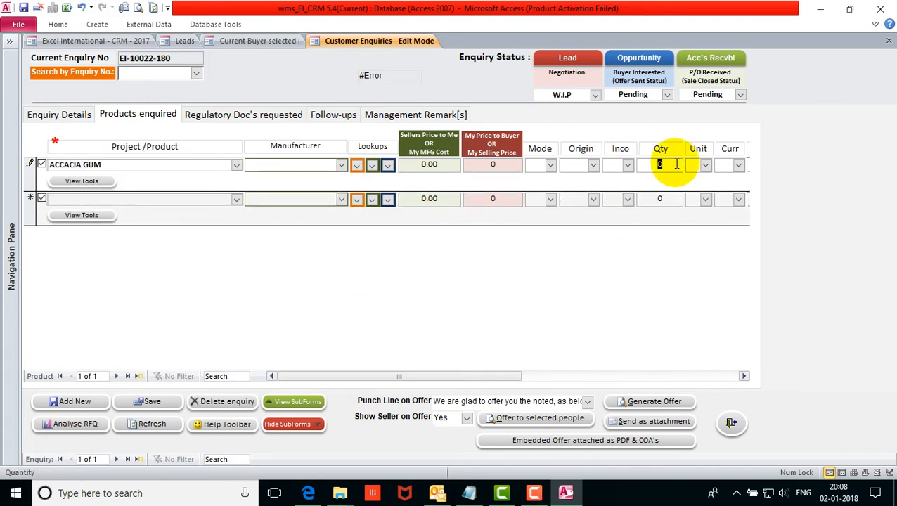
pyautogui.write('5')
pyautogui.click(705, 165)
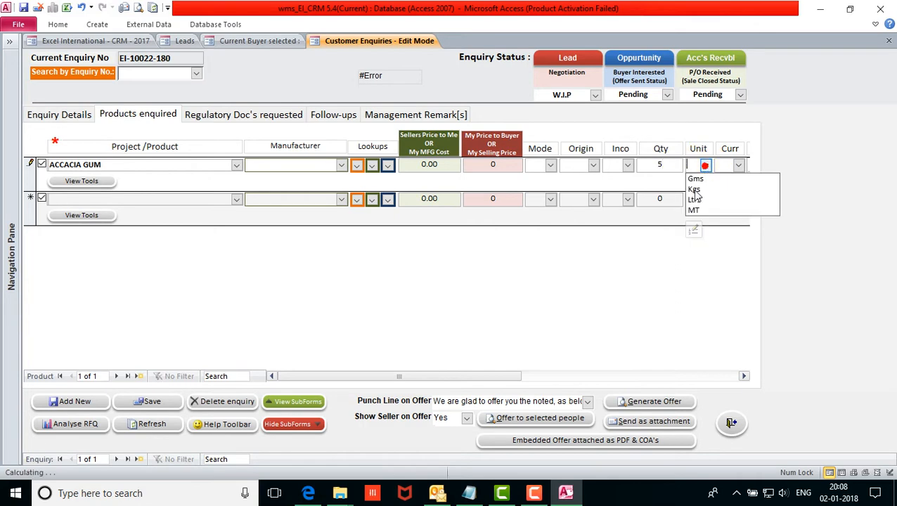
pyautogui.click(703, 187)
# Add BENZYL ALCOHOL BP as the second product, quantity 2 Ltrs.
pyautogui.click(236, 199)
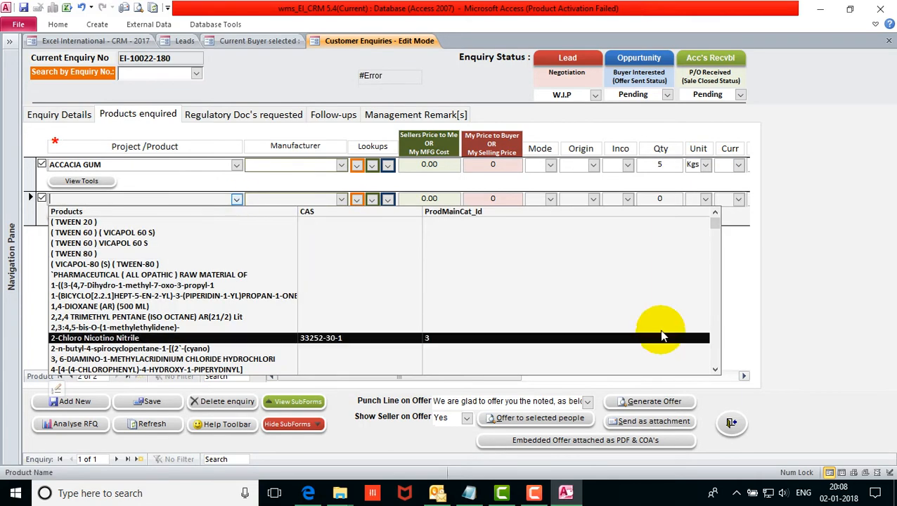
pyautogui.click(716, 332)
pyautogui.scroll(-10, 644, 336)
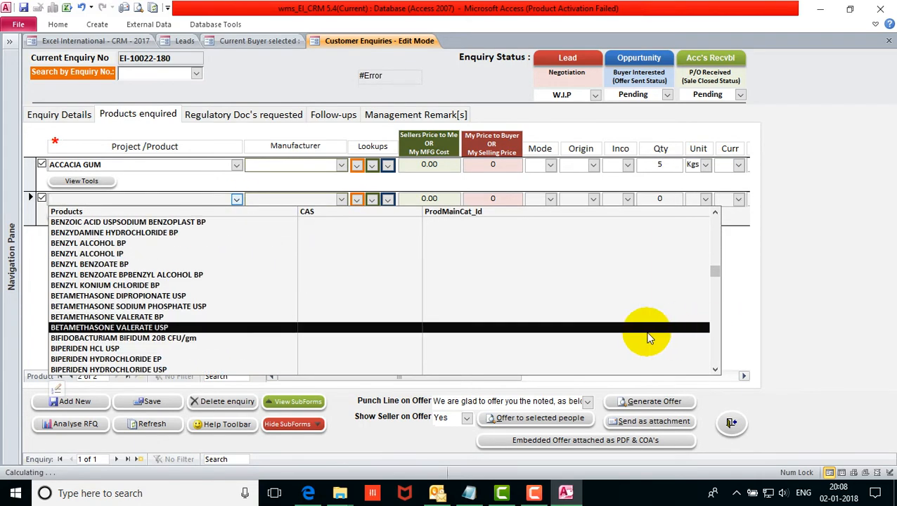
pyautogui.click(412, 244)
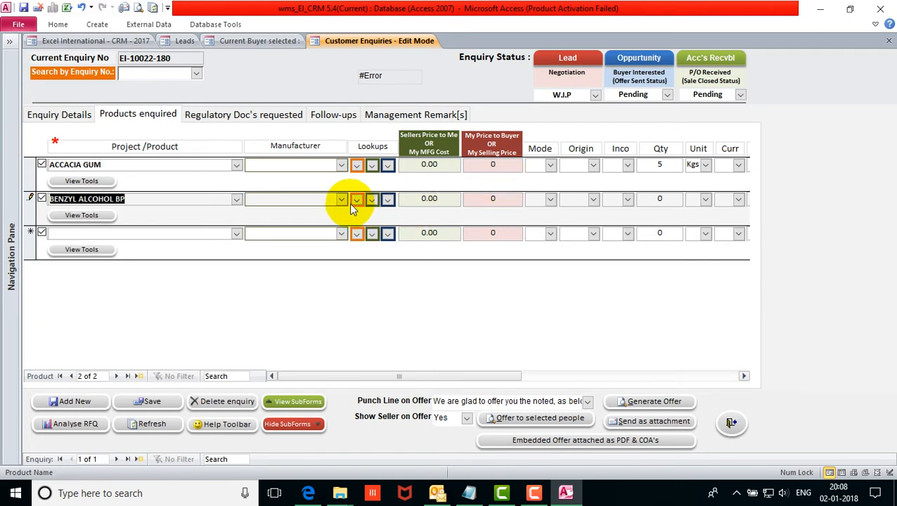
pyautogui.click(671, 198)
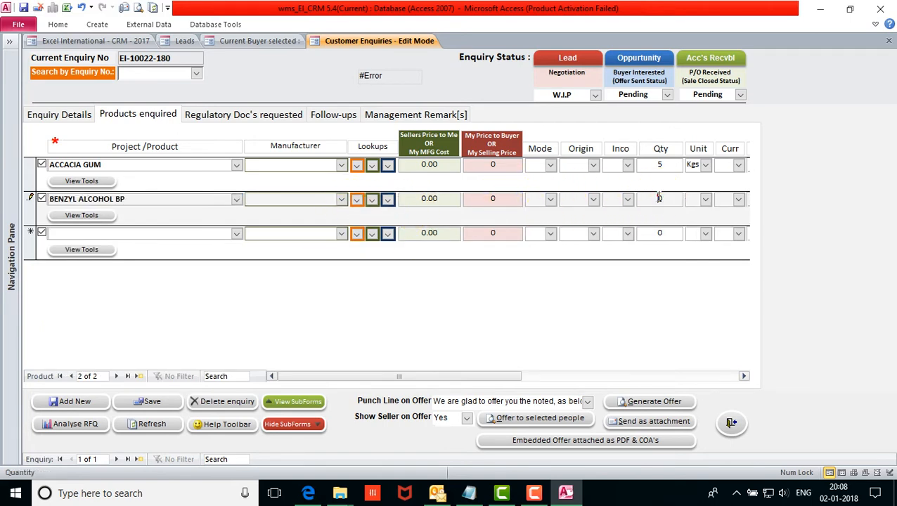
pyautogui.write('2')
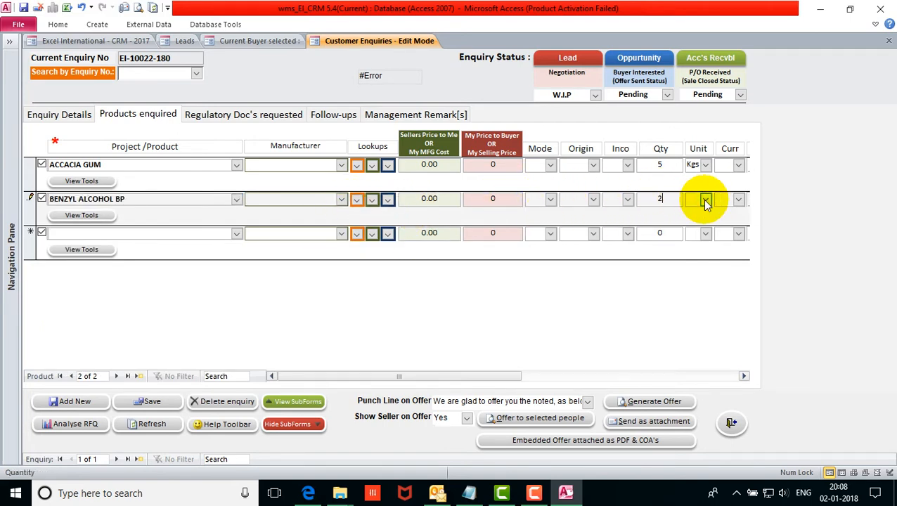
pyautogui.click(705, 200)
pyautogui.click(698, 221)
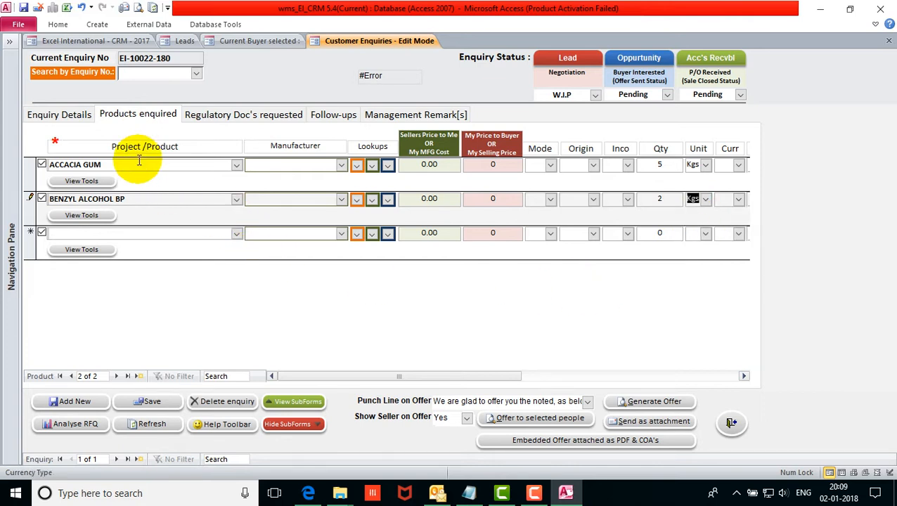
pyautogui.click(705, 200)
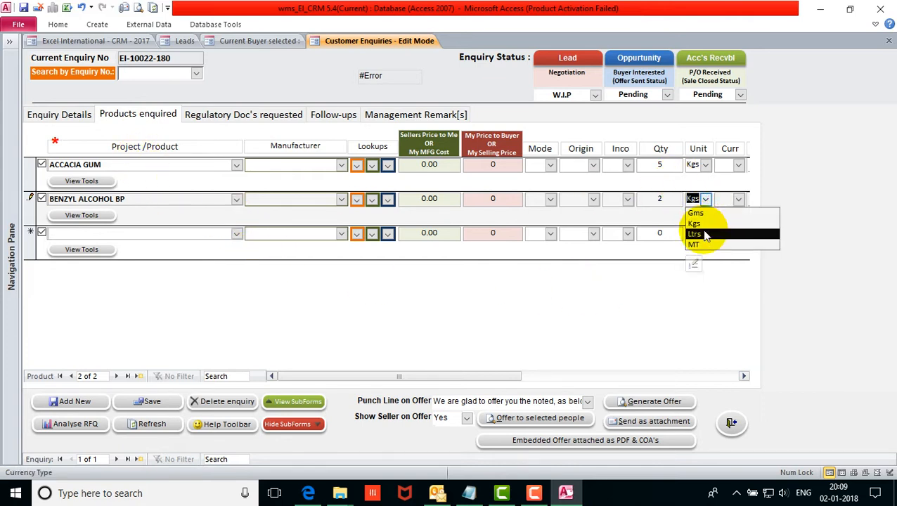
pyautogui.click(698, 220)
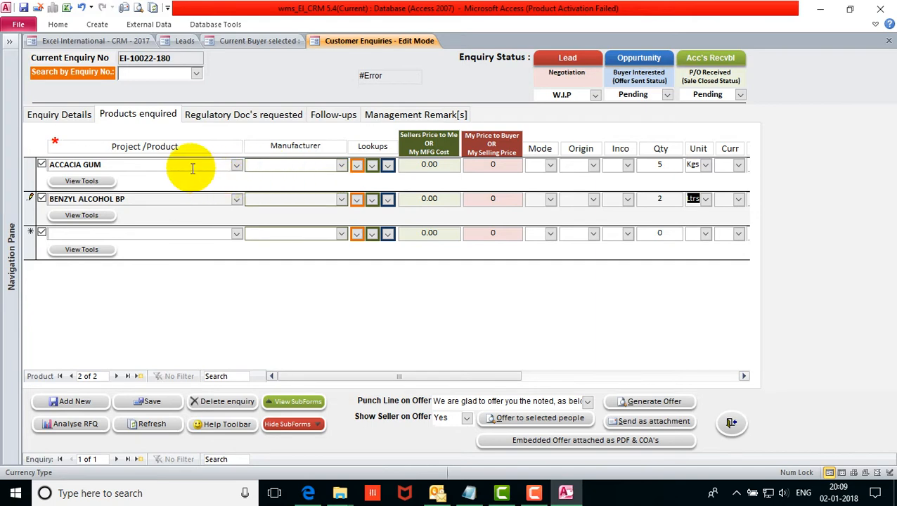
# Commit the BENZYL ALCOHOL BP row and save the enquiry.
pyautogui.click(177, 199)
pyautogui.click(188, 213)
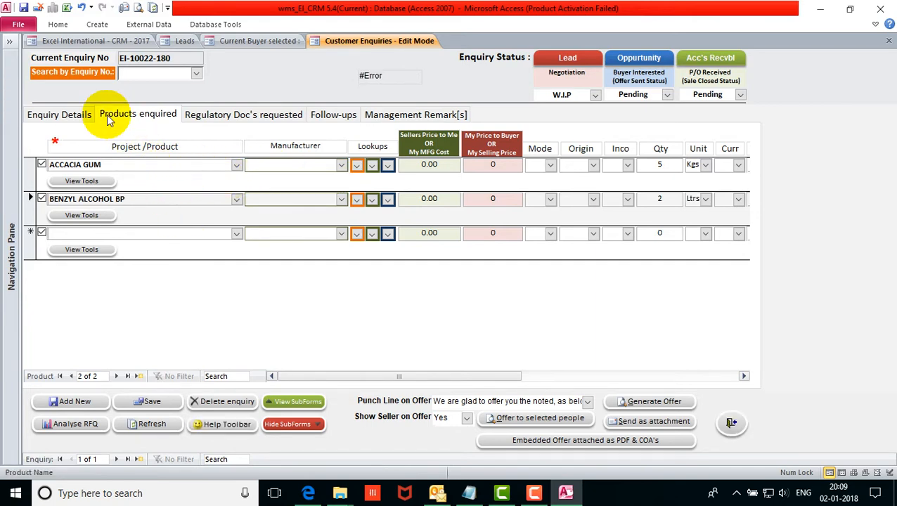
pyautogui.click(153, 402)
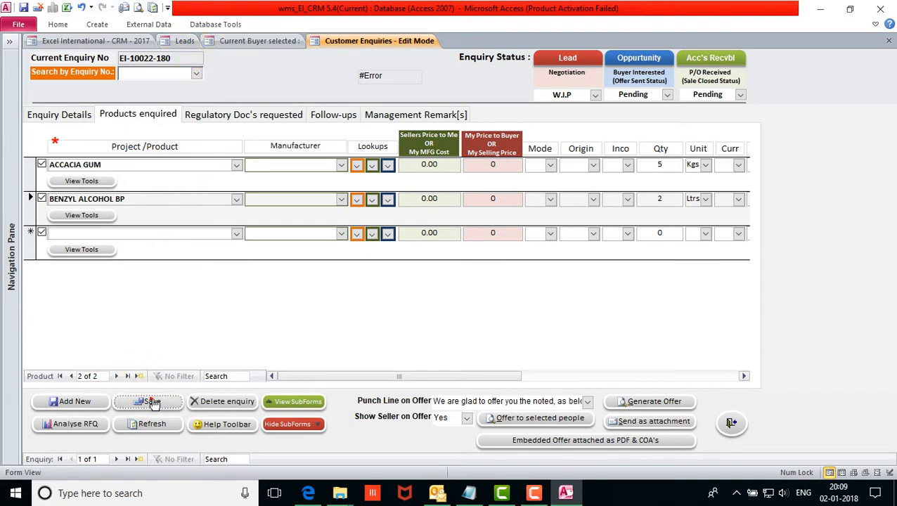
pyautogui.click(184, 41)
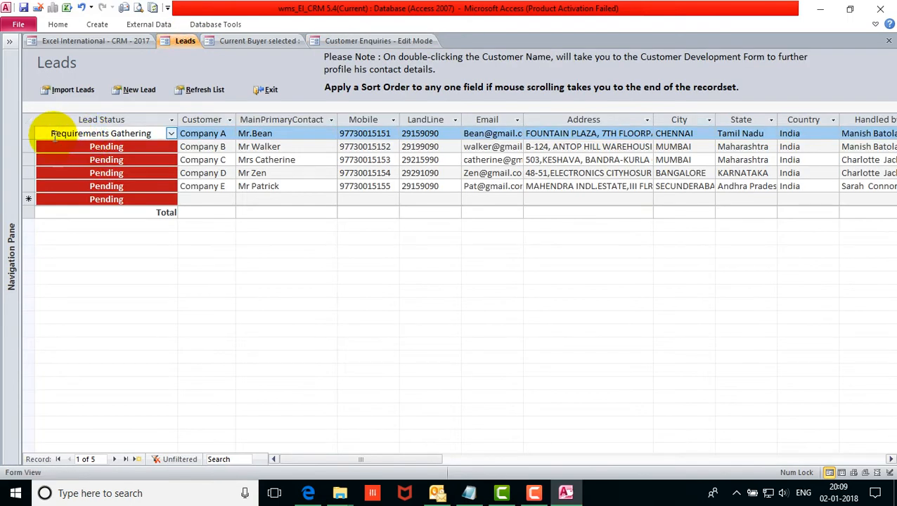
pyautogui.moveTo(52, 134); pyautogui.dragTo(162, 131)
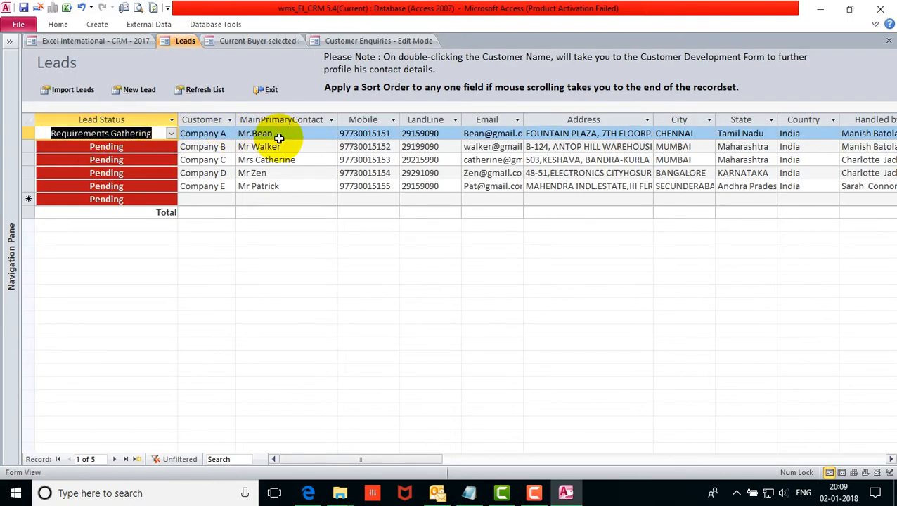
pyautogui.click(171, 133)
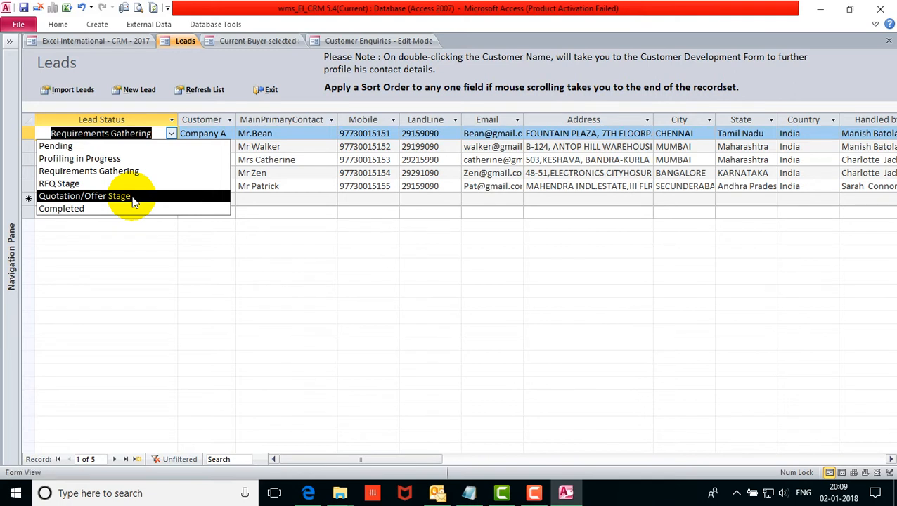
pyautogui.click(174, 135)
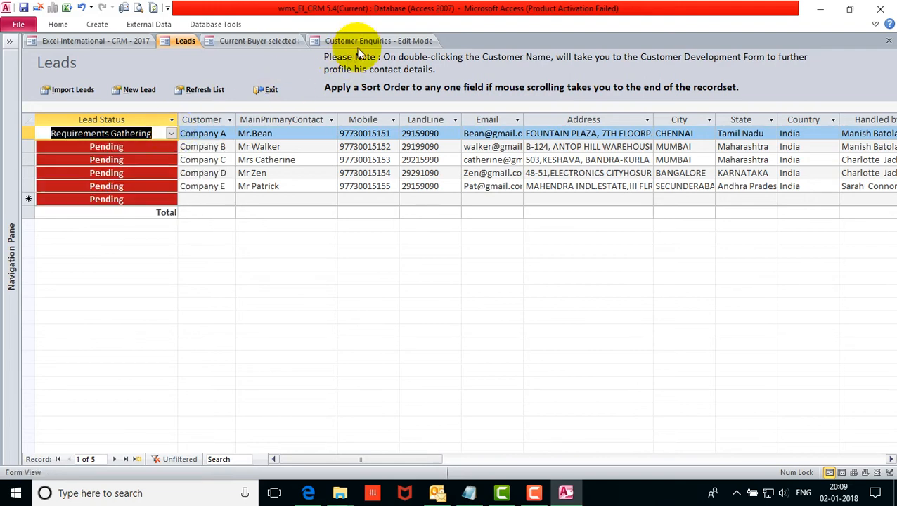
pyautogui.click(355, 41)
# Check the PO Received options on Enquiry Details, leaving it blank.
pyautogui.click(66, 105)
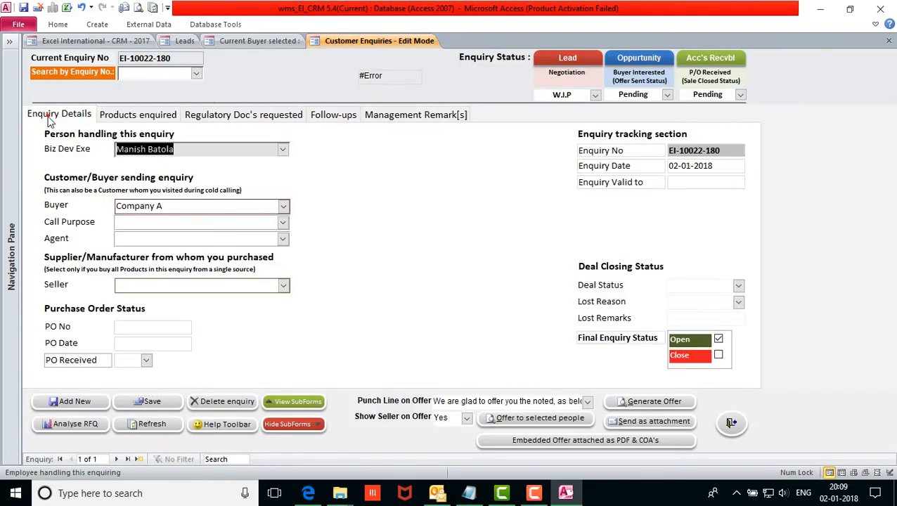
pyautogui.click(147, 361)
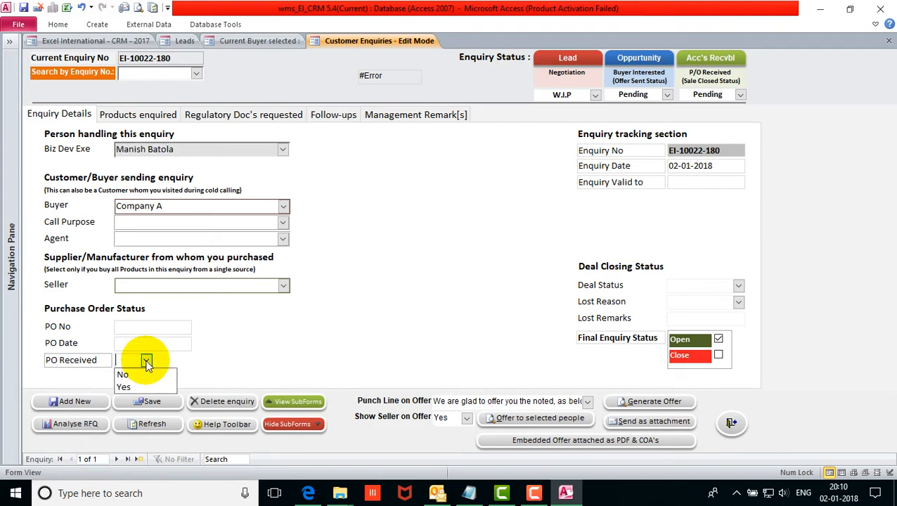
pyautogui.click(146, 361)
# In Leads, confirm Company A's lead status stays at Requirements Gathering.
pyautogui.click(177, 41)
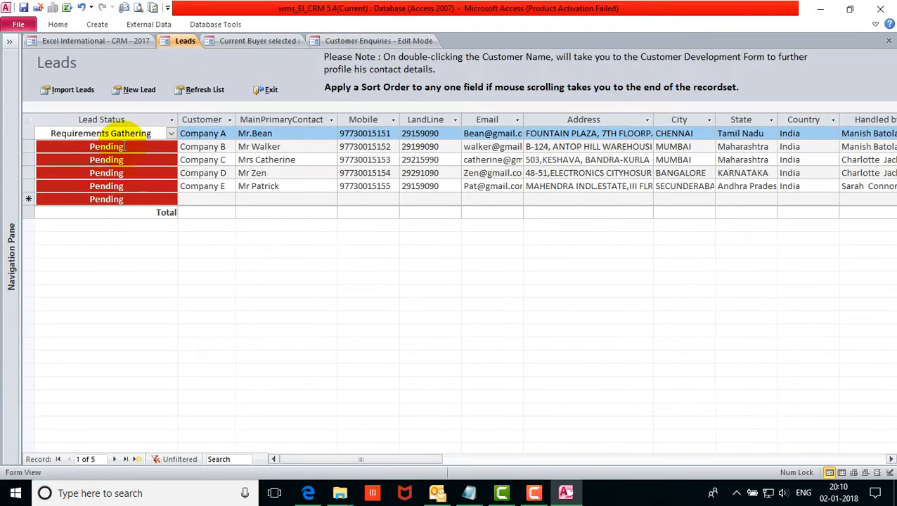
pyautogui.click(171, 134)
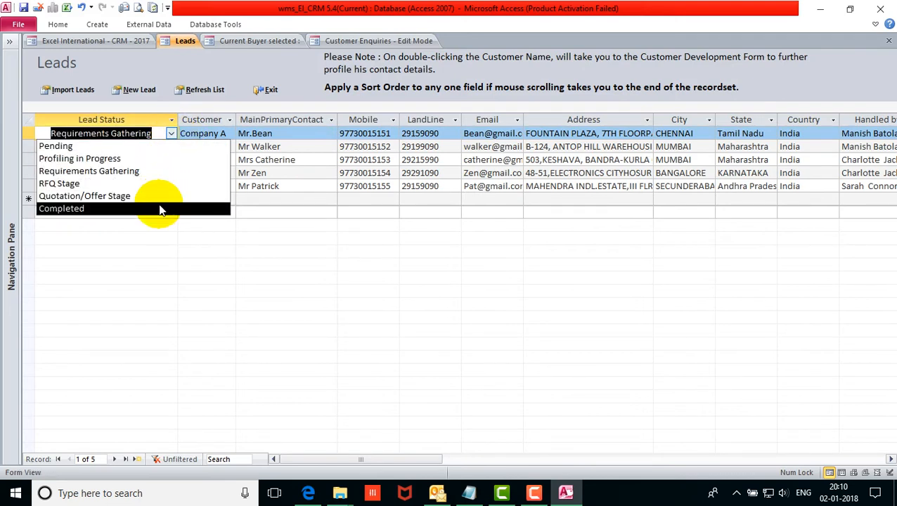
pyautogui.click(170, 132)
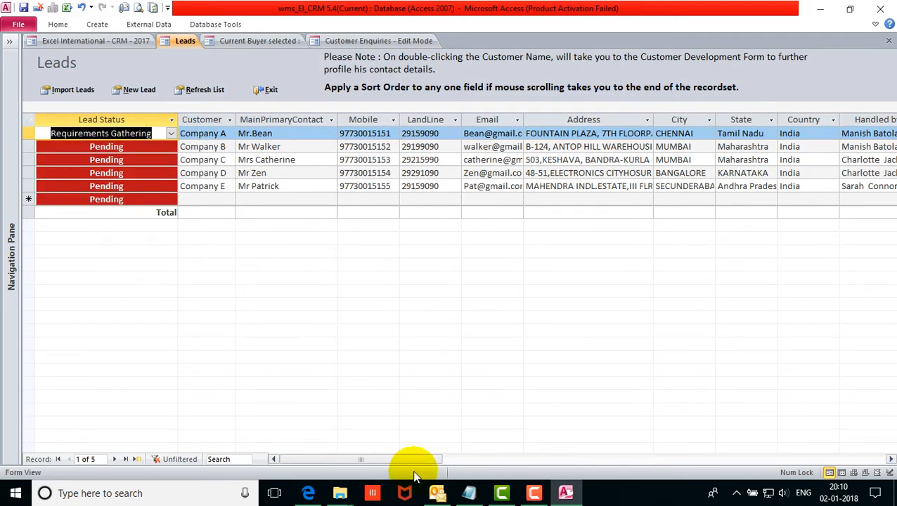
pyautogui.moveTo(401, 457); pyautogui.dragTo(726, 453)
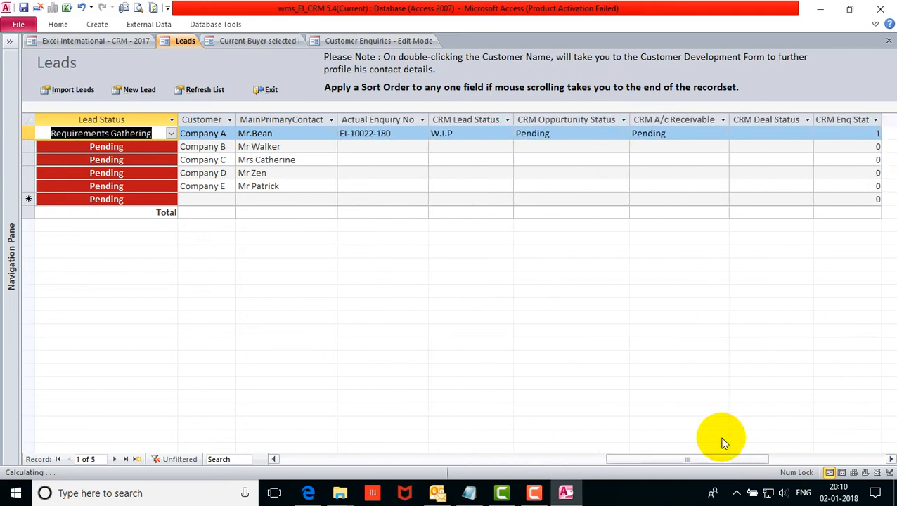
# Compare the lead's Actual Enquiry No EI-10022-180 with the form's Enquiry No.
pyautogui.click(399, 133)
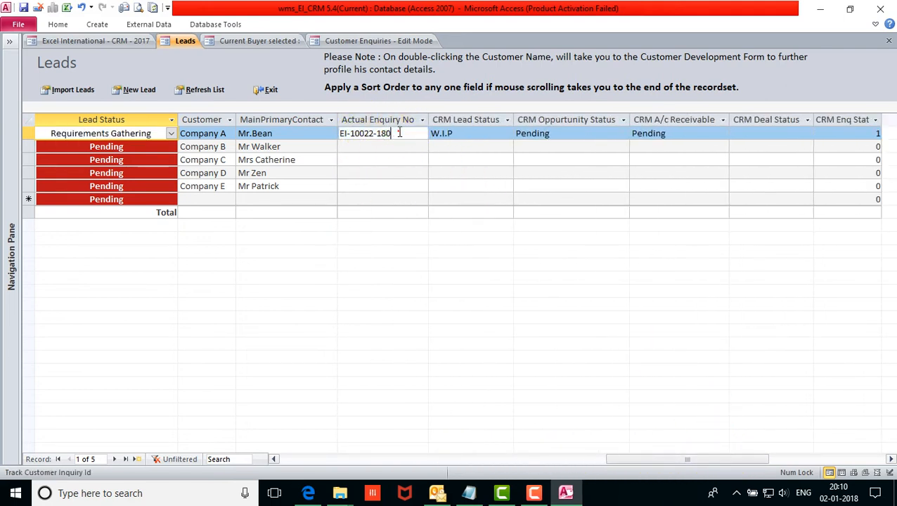
pyautogui.moveTo(399, 133); pyautogui.dragTo(326, 130)
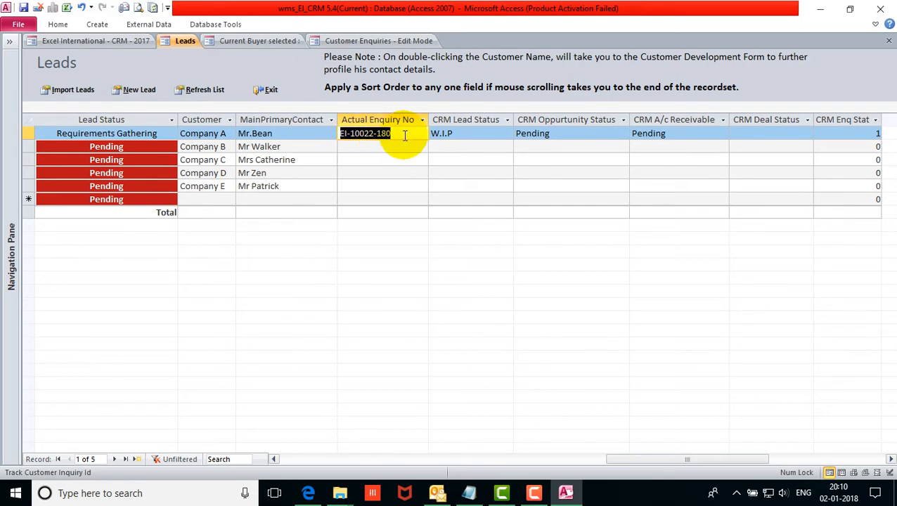
pyautogui.click(330, 40)
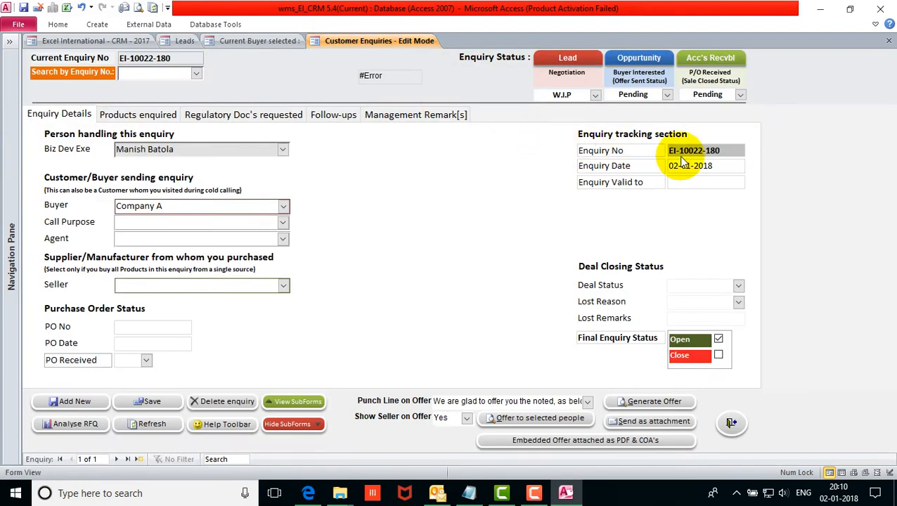
pyautogui.moveTo(723, 150); pyautogui.dragTo(657, 146)
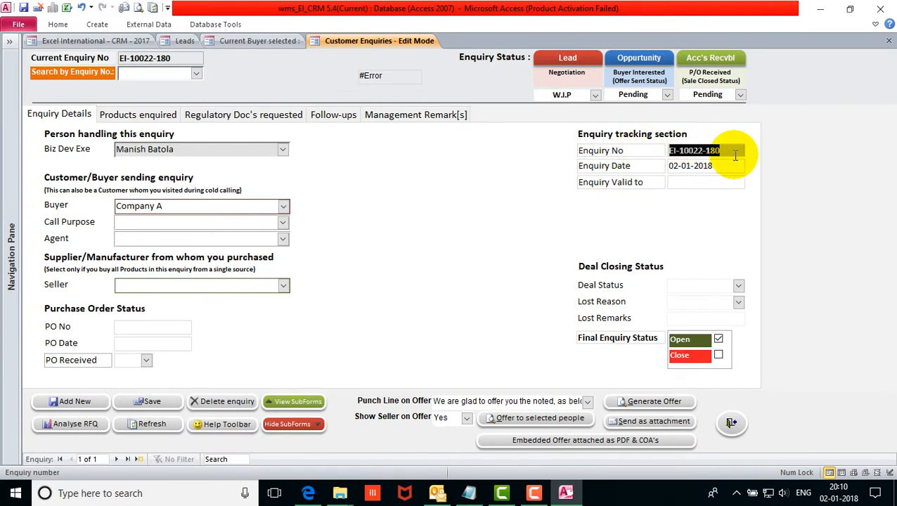
# Recheck the lead's enquiry number and W.I.P status, leaving the stage unchanged.
pyautogui.click(182, 42)
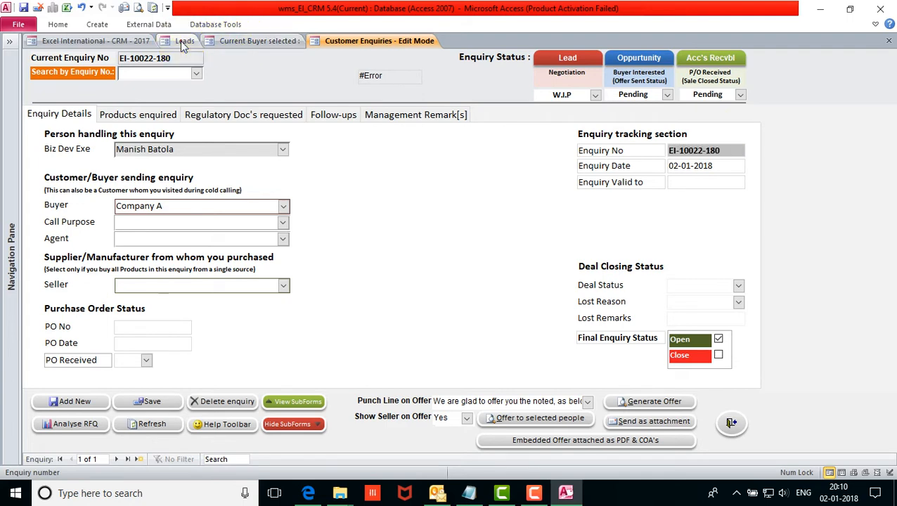
pyautogui.moveTo(395, 134); pyautogui.dragTo(325, 125)
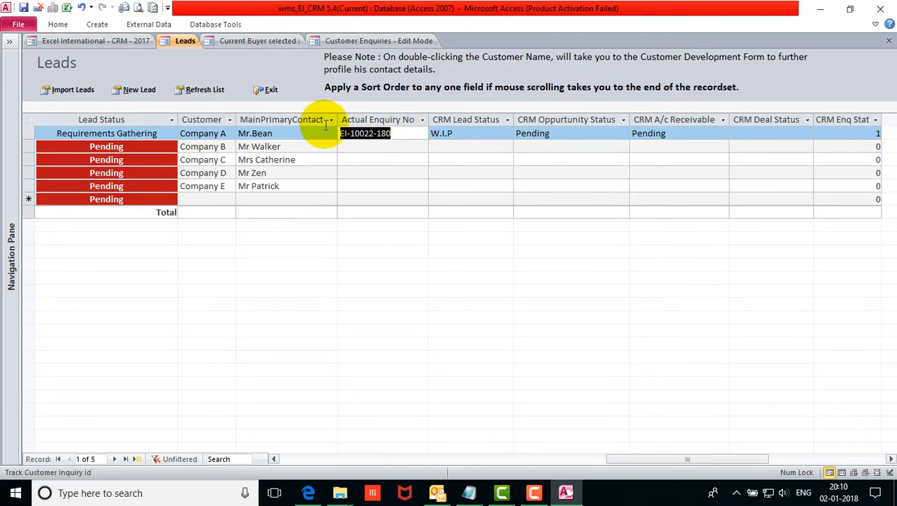
pyautogui.moveTo(465, 134); pyautogui.dragTo(418, 170)
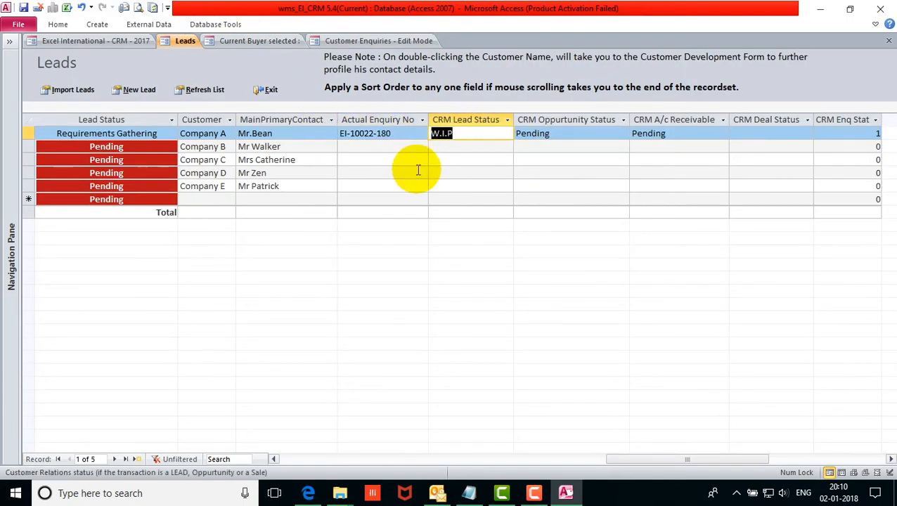
pyautogui.click(170, 134)
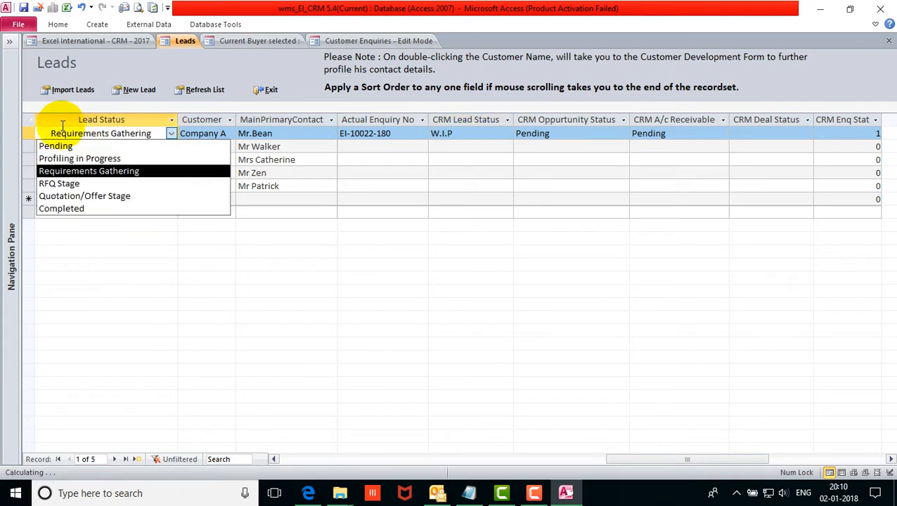
pyautogui.click(481, 133)
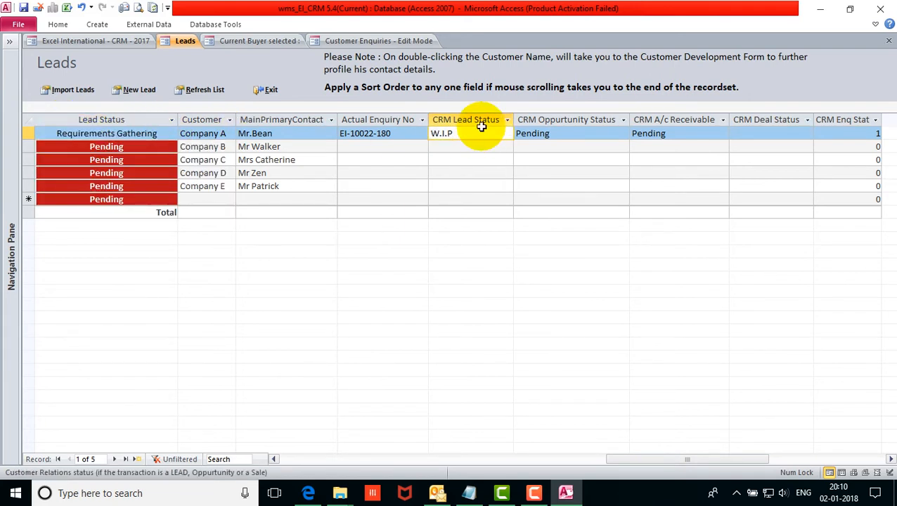
pyautogui.click(373, 40)
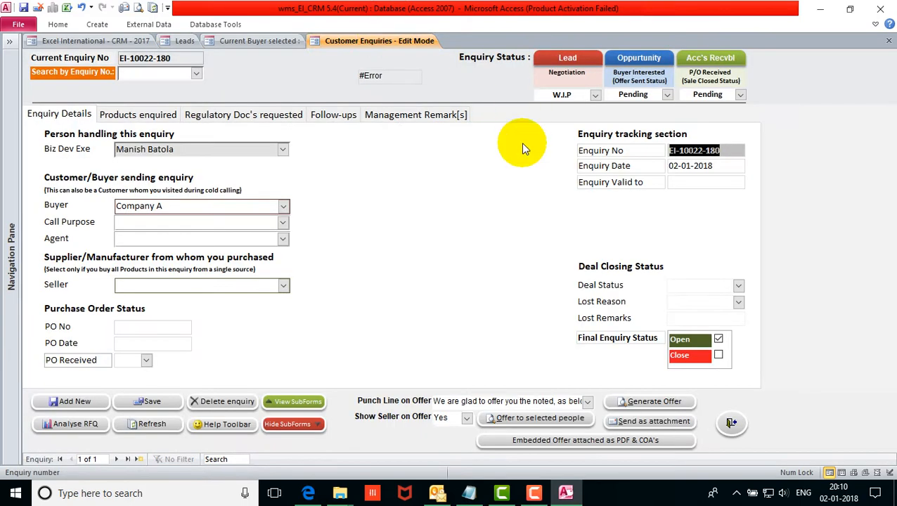
# Show the enquiry's products and the seller RFQ details for ACCACIA GUM.
pyautogui.click(138, 114)
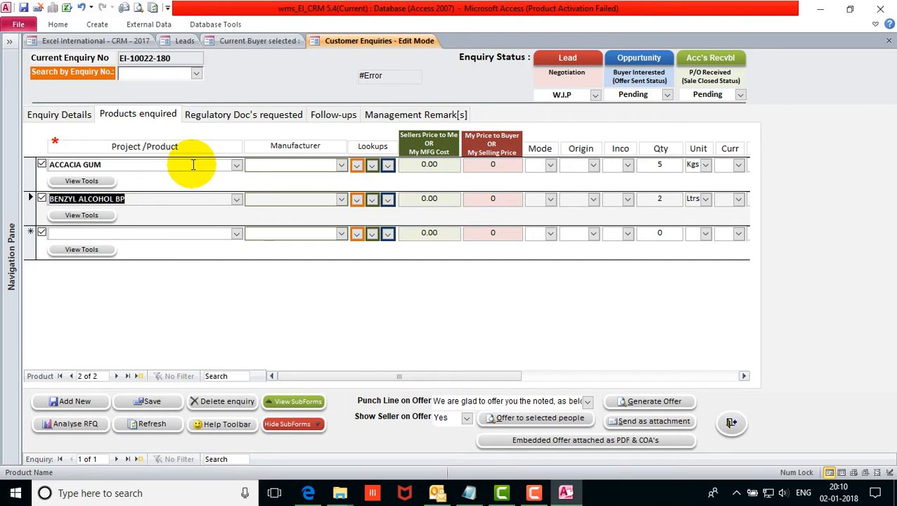
pyautogui.click(299, 400)
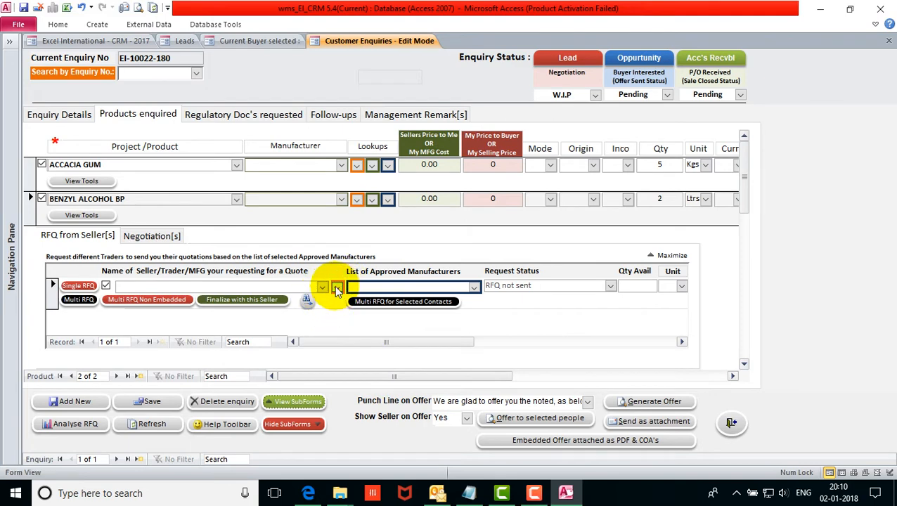
pyautogui.click(156, 167)
pyautogui.click(474, 287)
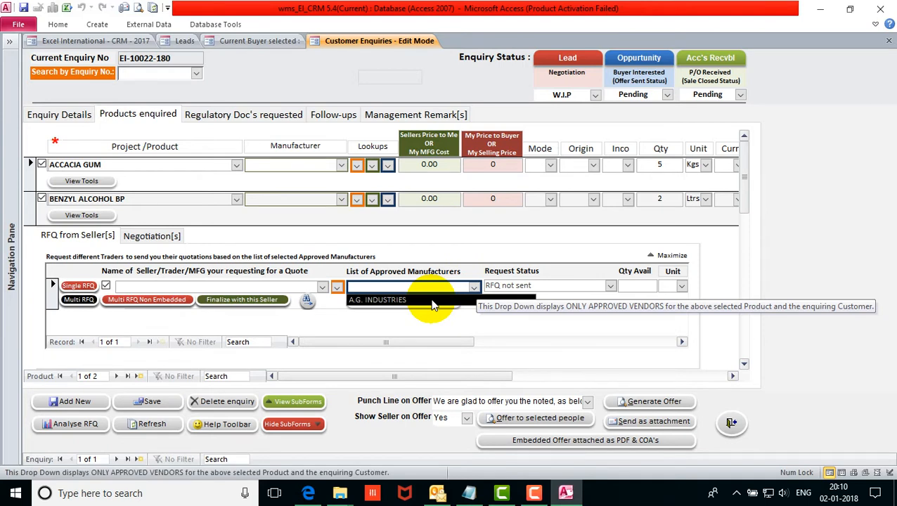
# Add seller ACCENT MICROCELL INDUSTRIES with approved manufacturer A.G. INDUSTRIES and save the RFQ row.
pyautogui.click(321, 286)
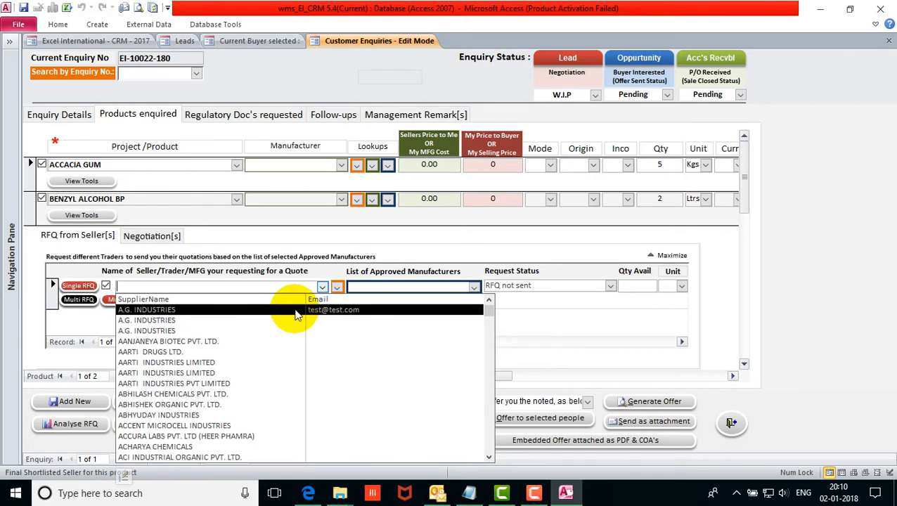
pyautogui.scroll(-1, 285, 320)
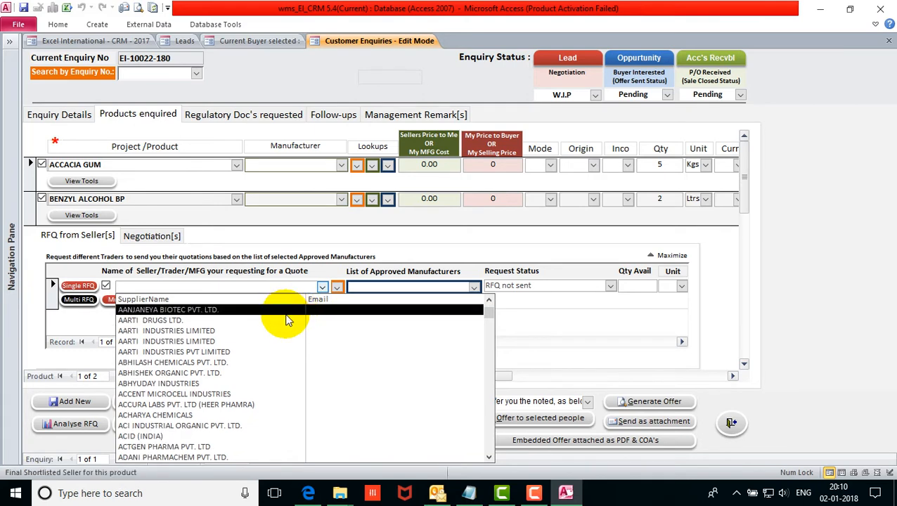
pyautogui.click(245, 395)
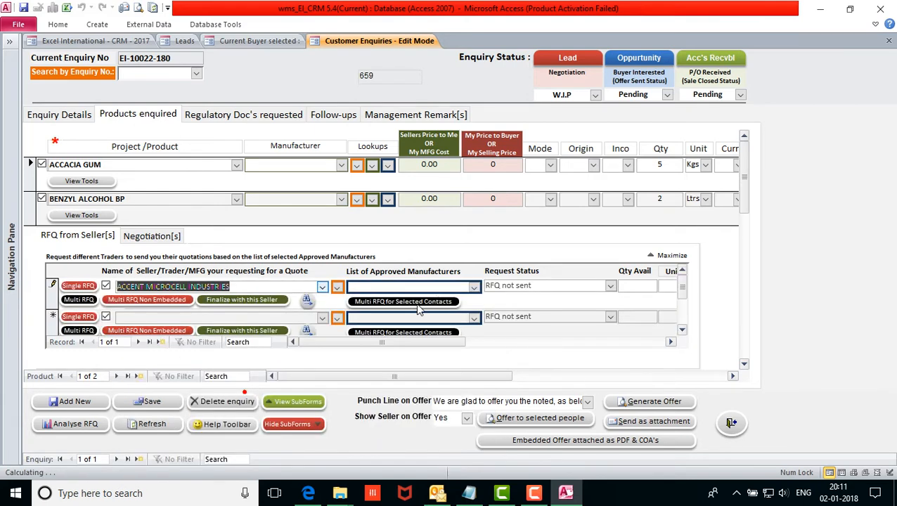
pyautogui.click(475, 287)
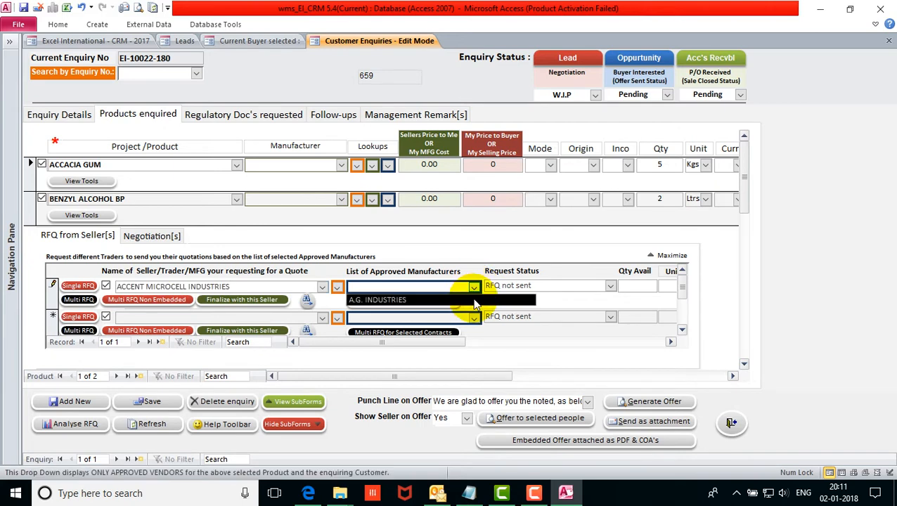
pyautogui.click(475, 302)
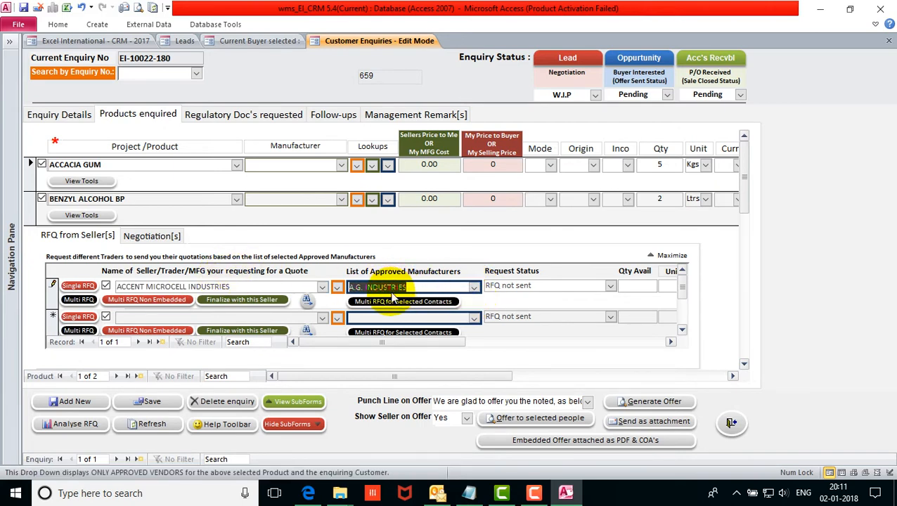
pyautogui.click(150, 401)
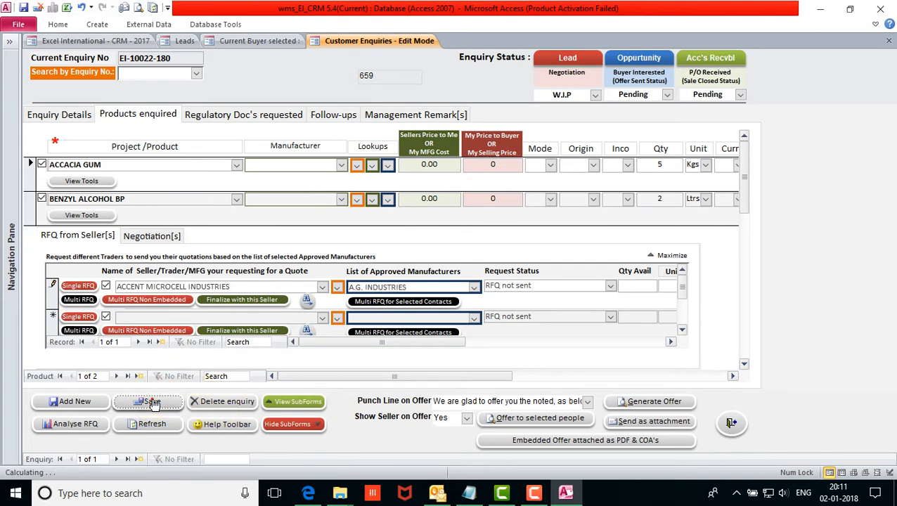
pyautogui.click(81, 289)
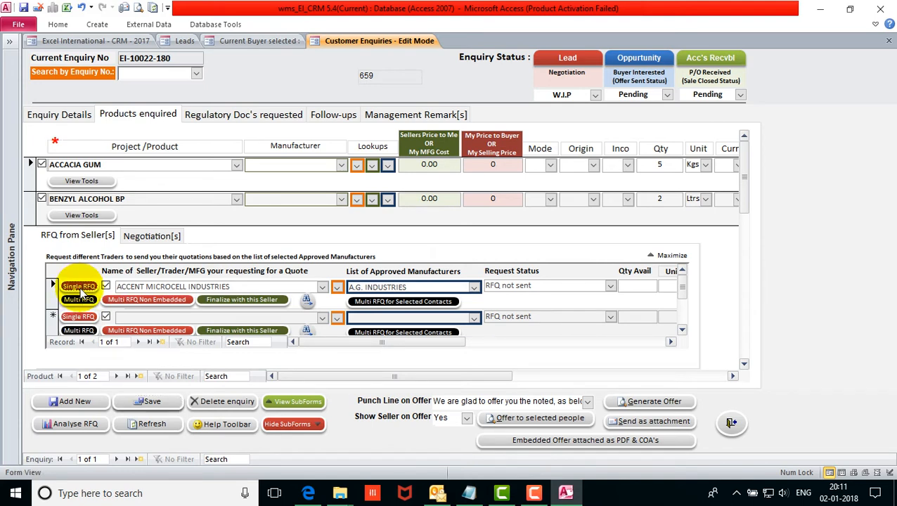
# Run Single RFQ for ACCACIA GUM, accepting a follow-up reminder.
pyautogui.click(79, 287)
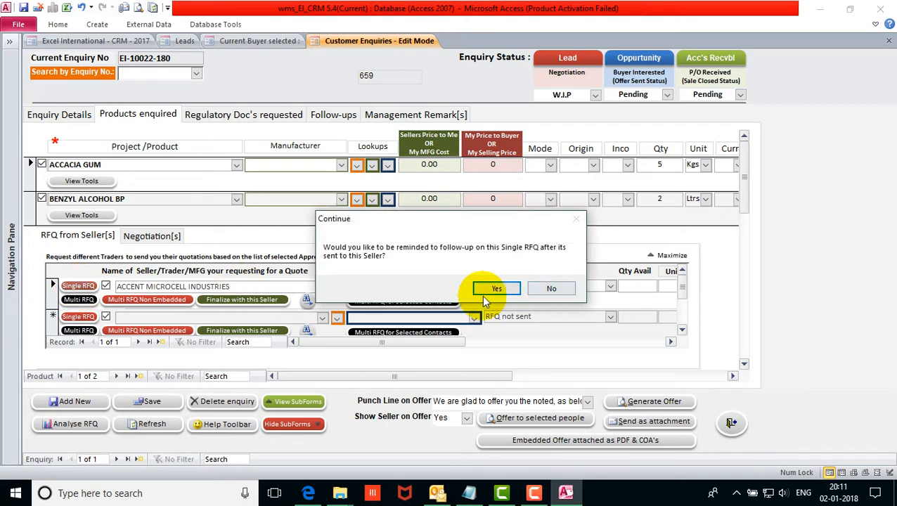
pyautogui.click(551, 284)
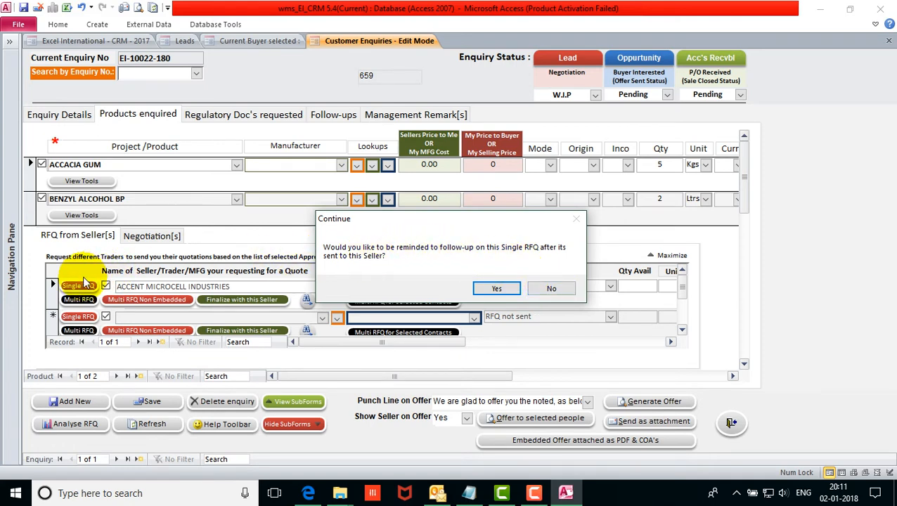
pyautogui.click(508, 292)
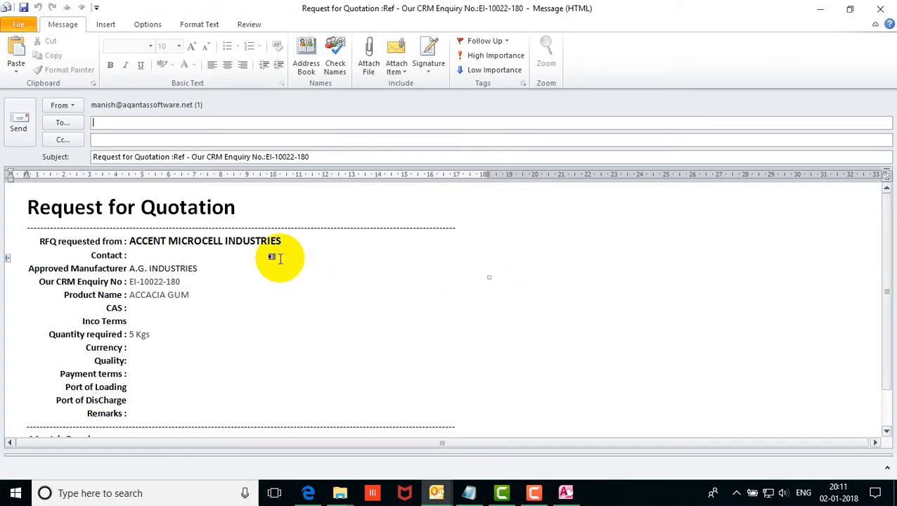
# Review seller, manufacturer and ACCACIA GUM in the RFQ email, then discard it unsaved.
pyautogui.moveTo(288, 241); pyautogui.dragTo(130, 241)
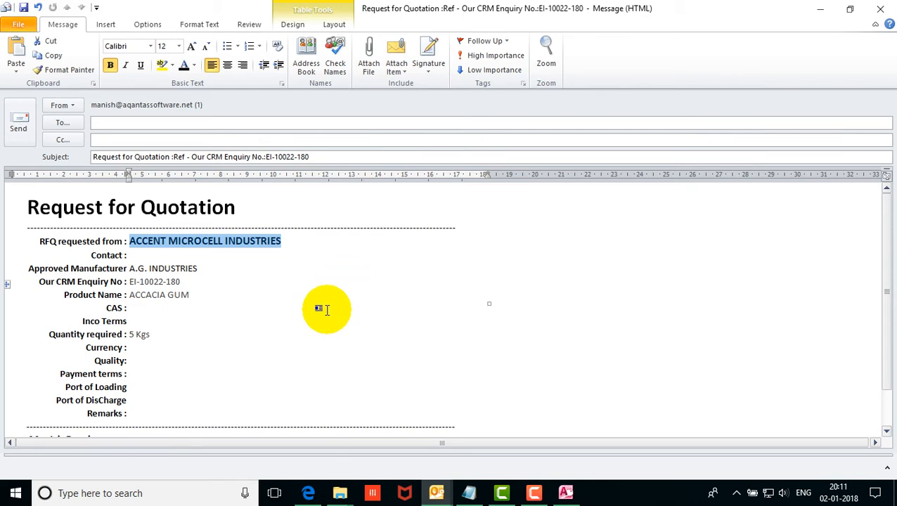
pyautogui.click(210, 244)
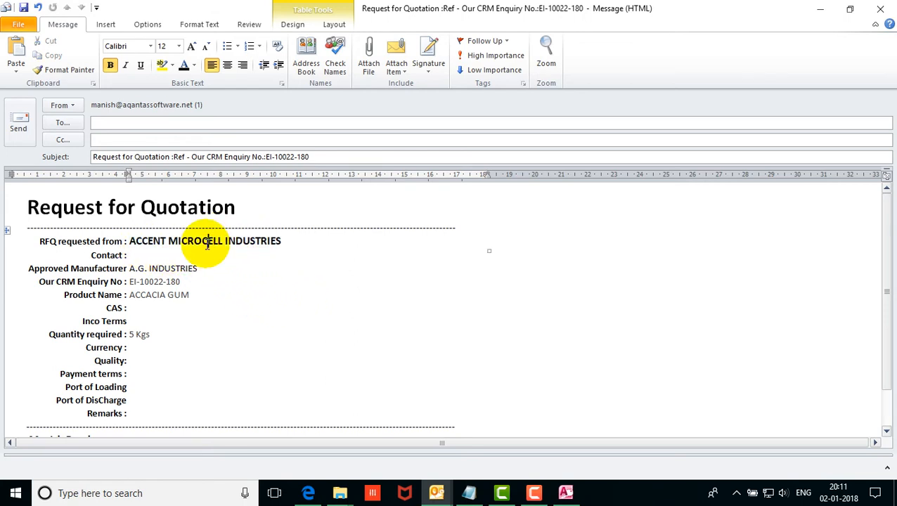
pyautogui.moveTo(285, 242); pyautogui.dragTo(156, 244)
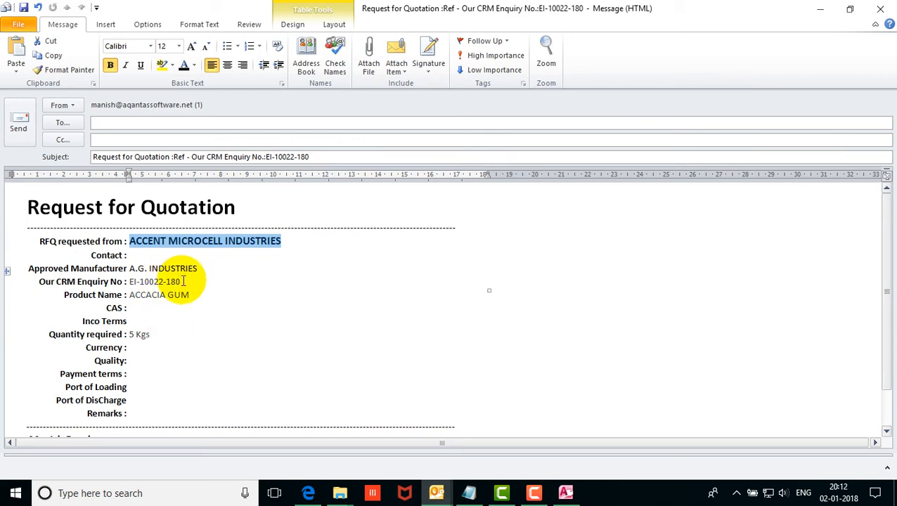
pyautogui.moveTo(199, 268); pyautogui.dragTo(128, 270)
pyautogui.moveTo(191, 295); pyautogui.dragTo(131, 332)
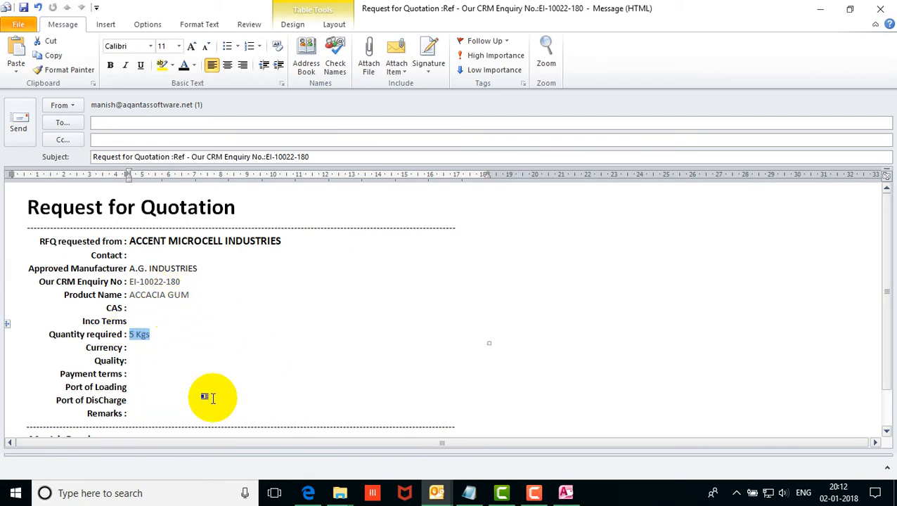
pyautogui.scroll(-1, 346, 352)
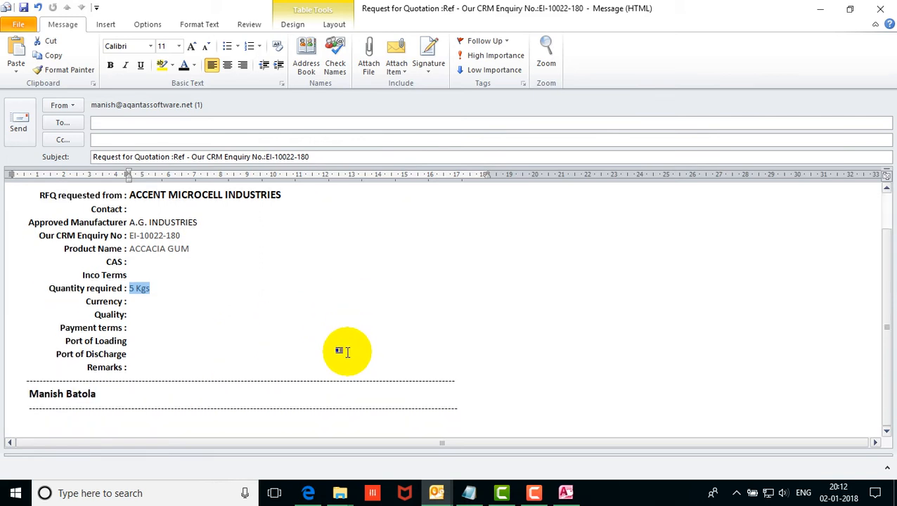
pyautogui.scroll(1, 347, 352)
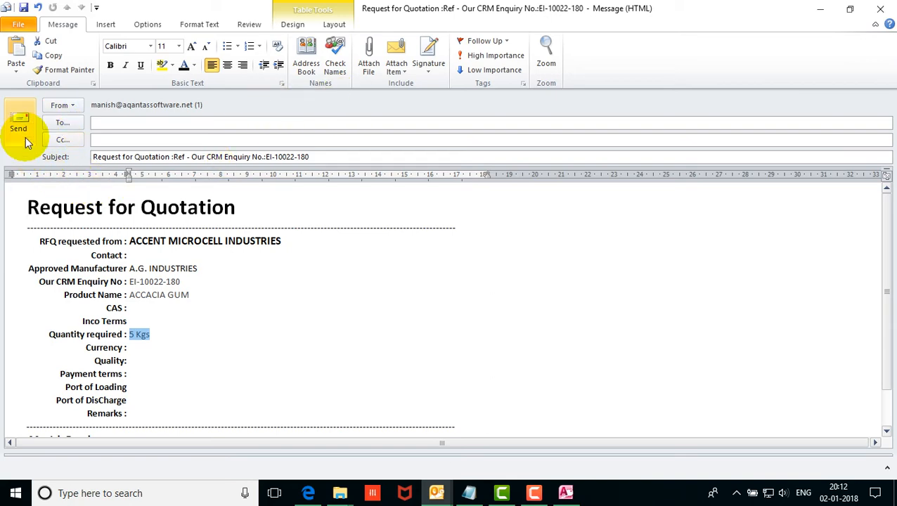
pyautogui.click(883, 12)
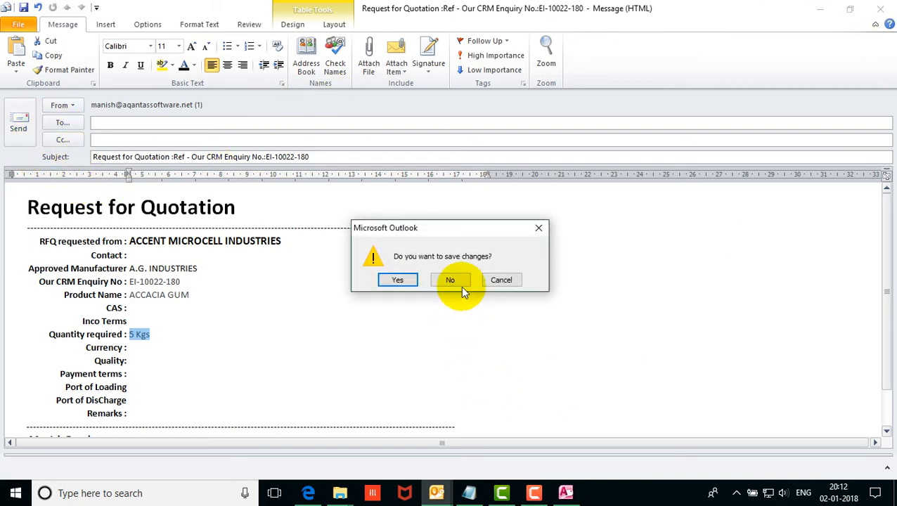
pyautogui.click(458, 284)
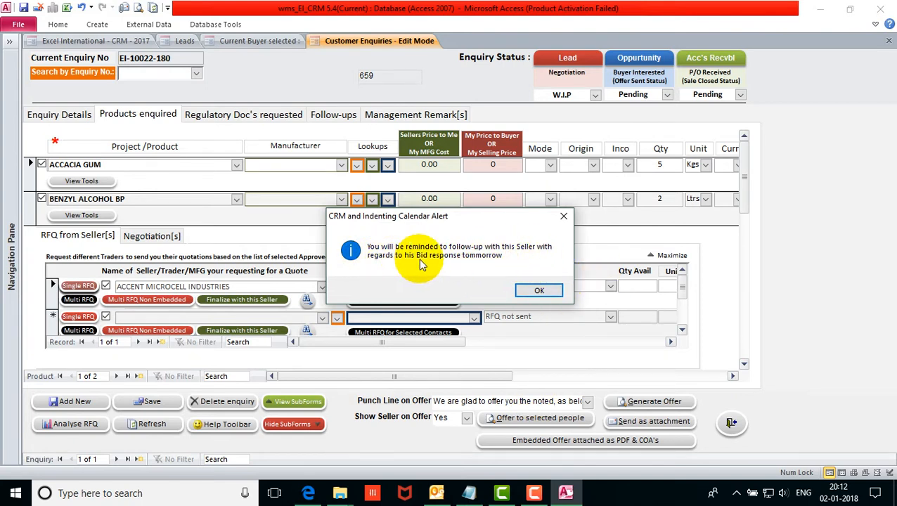
# Dismiss the reminder alert and confirm Company A's lead now shows RFQ Stage.
pyautogui.click(540, 290)
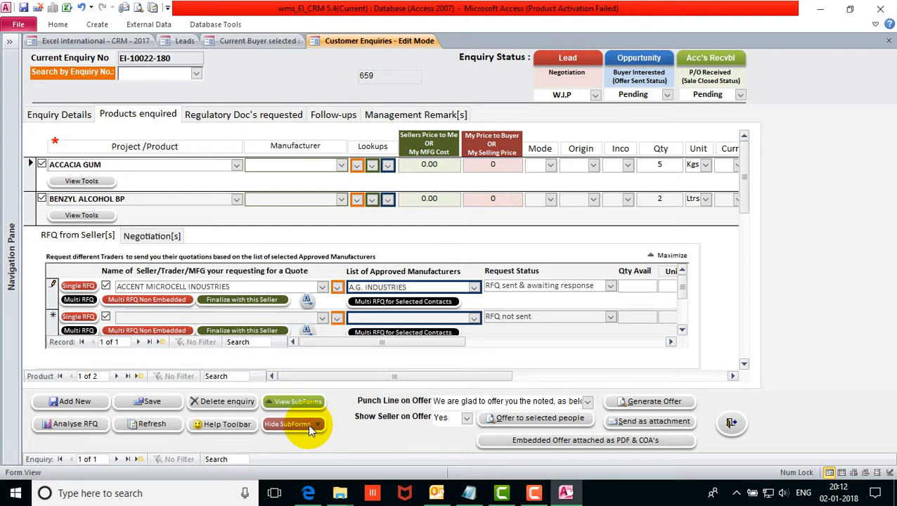
pyautogui.click(184, 41)
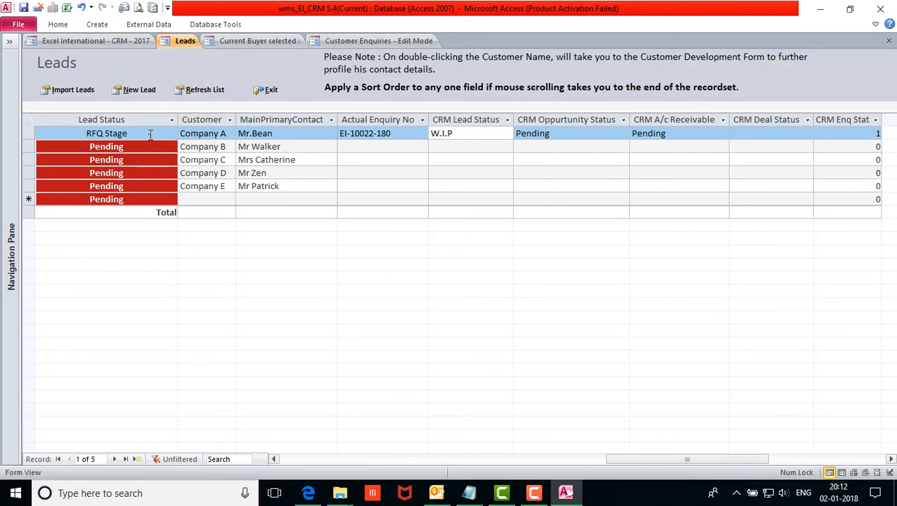
pyautogui.click(40, 134)
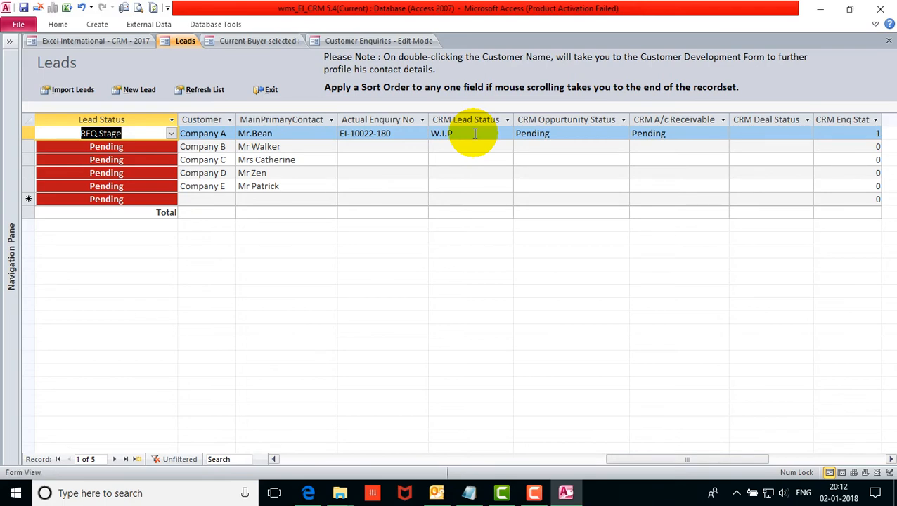
pyautogui.click(388, 42)
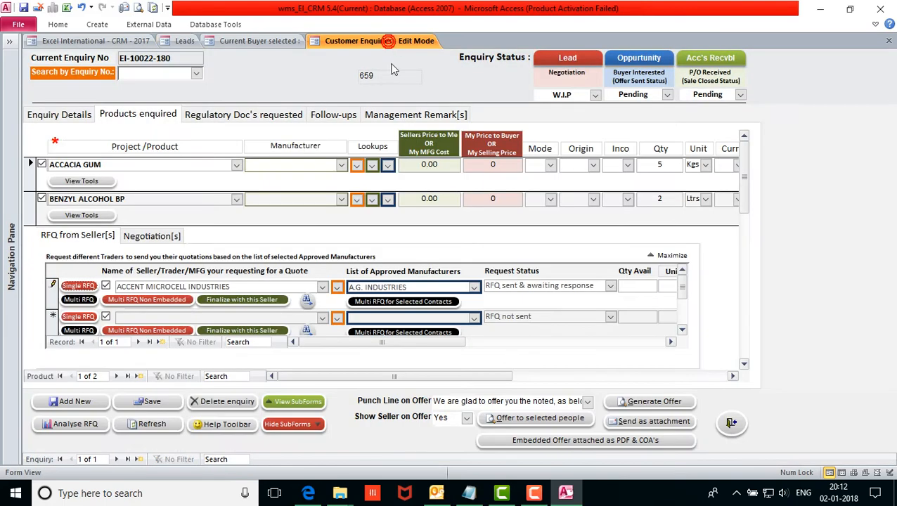
# Run Multi RFQ for both products, declining a follow-up reminder.
pyautogui.click(81, 288)
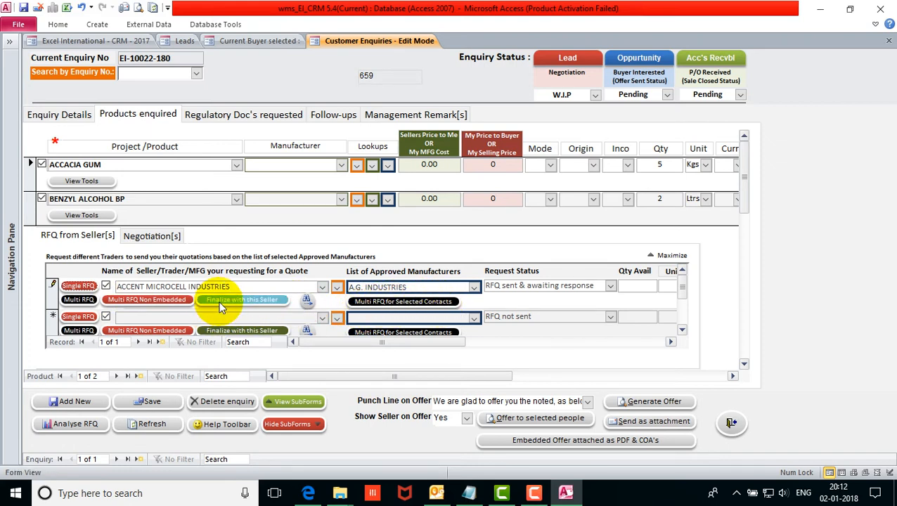
pyautogui.click(84, 300)
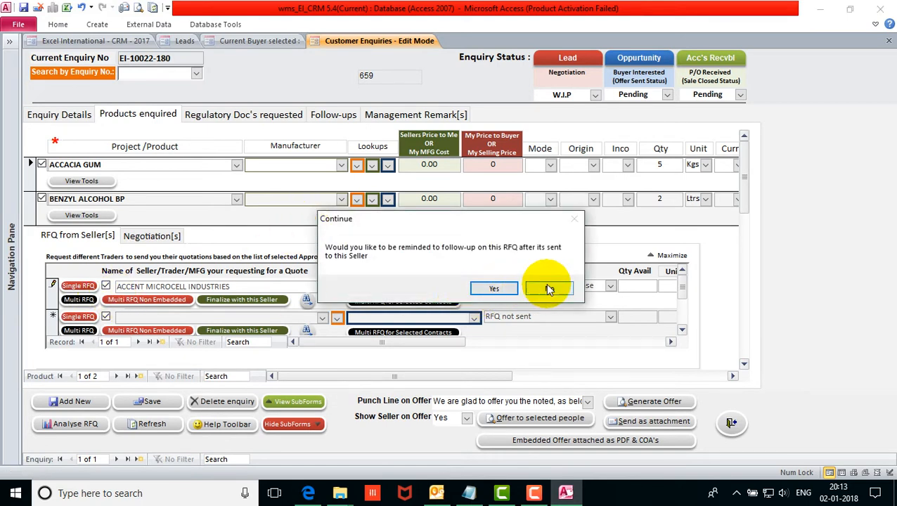
pyautogui.click(549, 288)
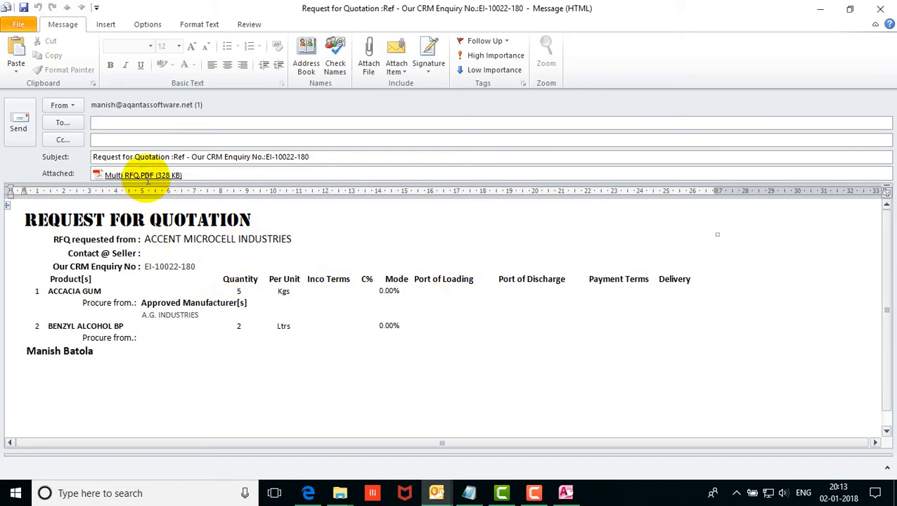
# Preview Multi RFQ.PDF listing both products, then discard the email unsaved.
pyautogui.doubleClick(144, 176)
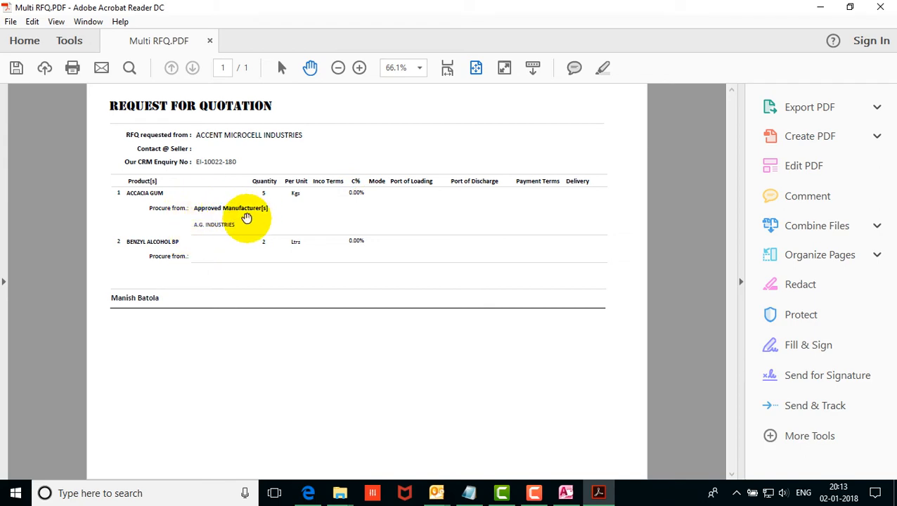
pyautogui.click(880, 7)
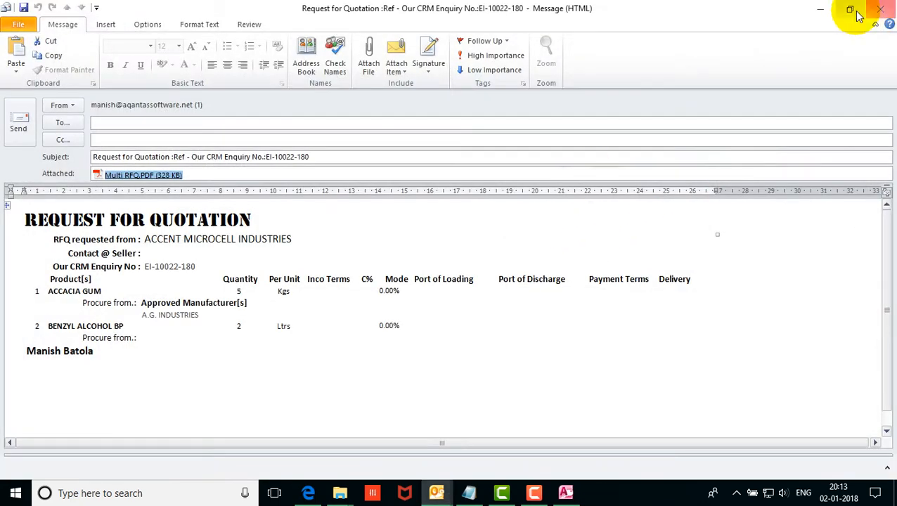
pyautogui.click(880, 10)
pyautogui.click(452, 278)
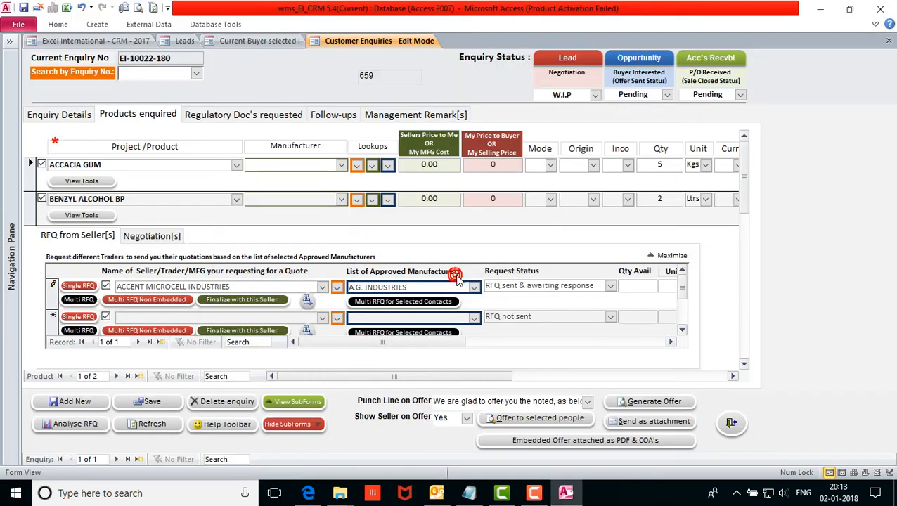
# In Leads, inspect Company A's lead status, now RFQ Stage.
pyautogui.click(184, 40)
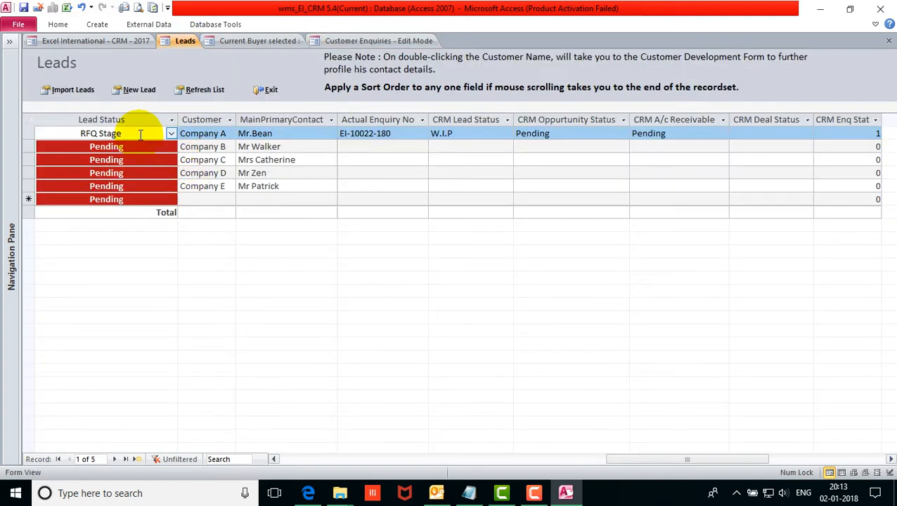
pyautogui.doubleClick(116, 134)
pyautogui.click(83, 132)
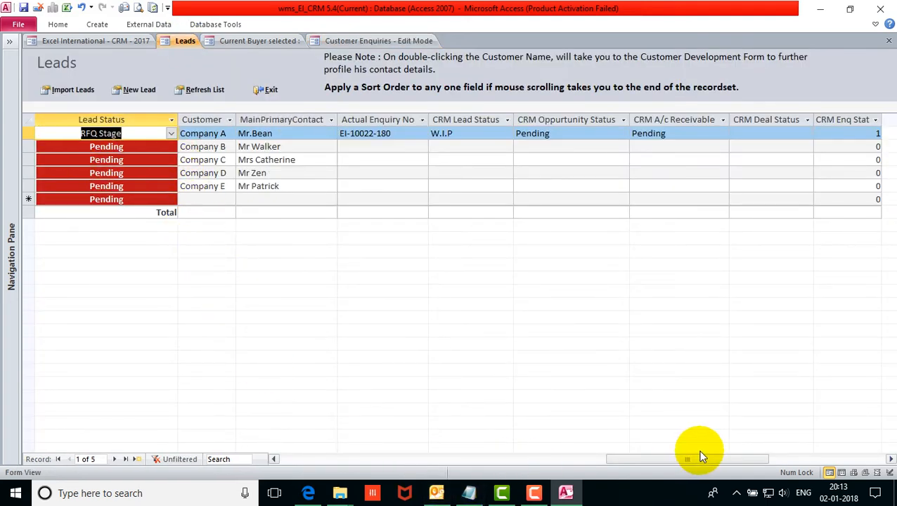
pyautogui.moveTo(672, 460)
pyautogui.mouseDown()
pyautogui.moveTo(719, 457)
pyautogui.moveTo(659, 455)
pyautogui.mouseUp()
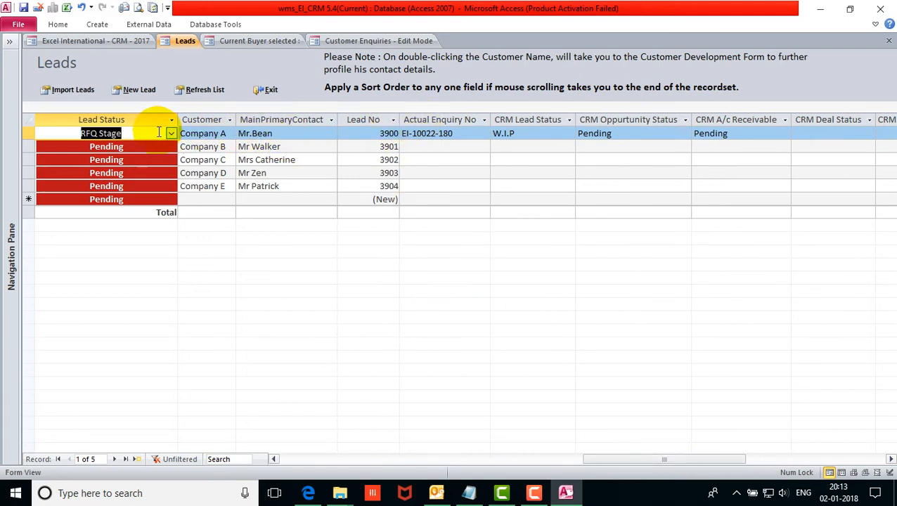
pyautogui.click(28, 134)
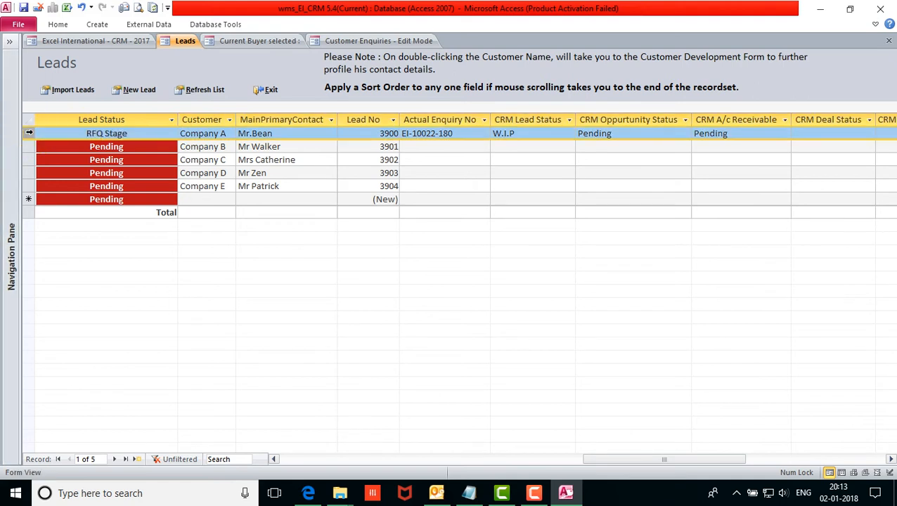
pyautogui.moveTo(650, 463); pyautogui.dragTo(672, 457)
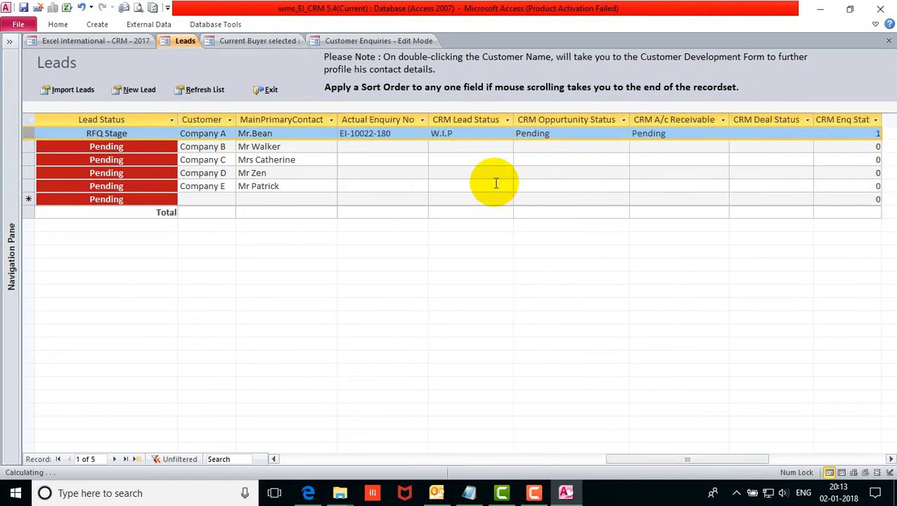
# Highlight the CRM Lead Status and CRM Opportunity Status columns to check them.
pyautogui.click(471, 120)
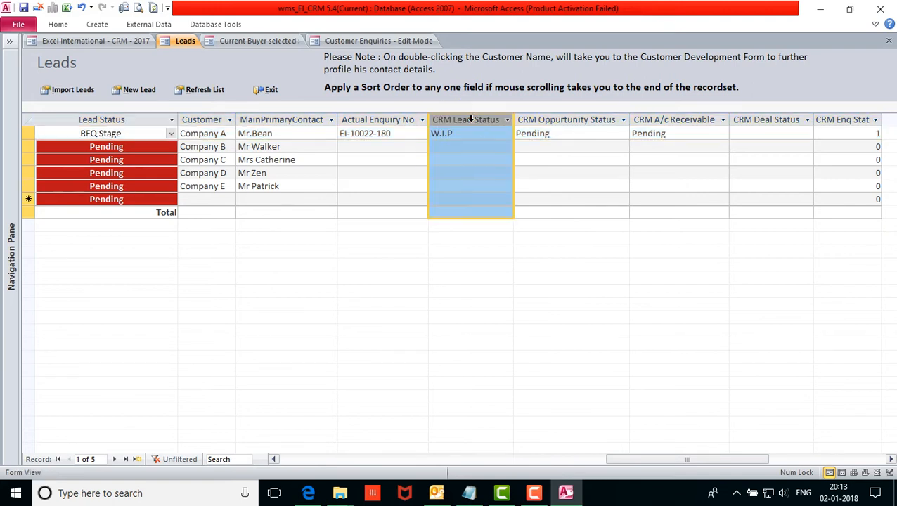
pyautogui.click(575, 120)
pyautogui.click(449, 120)
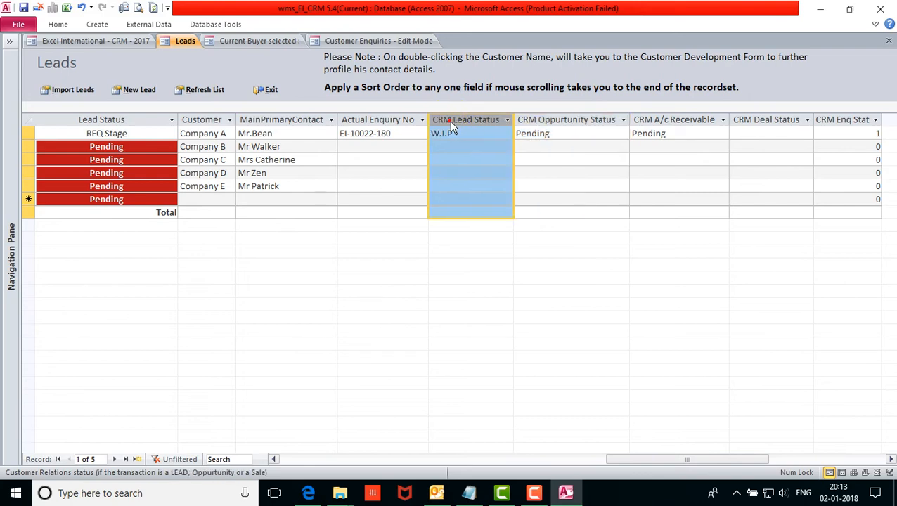
pyautogui.click(563, 118)
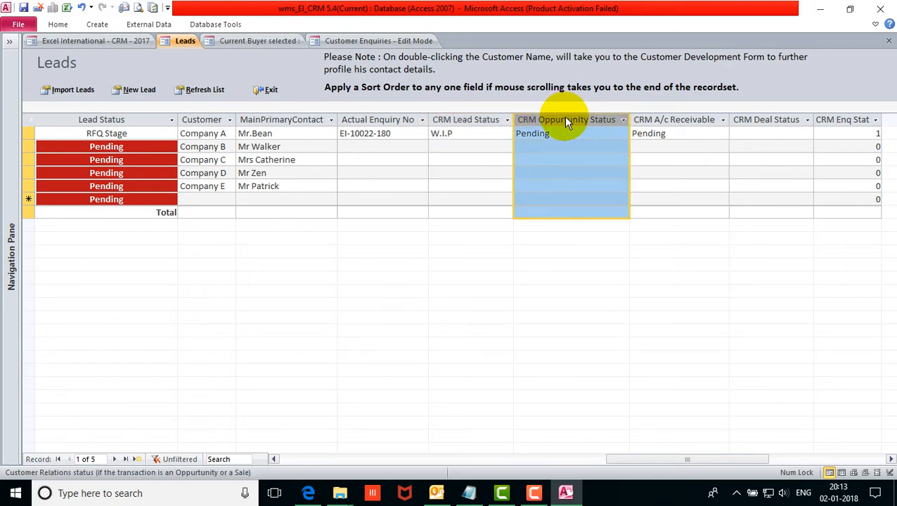
pyautogui.click(394, 39)
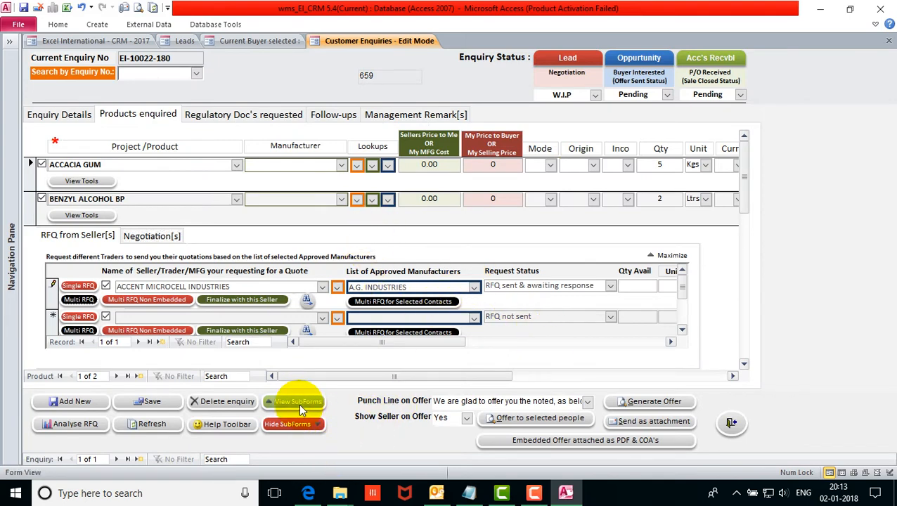
# Finalize ACCENT MICROCELL INDUSTRIES as ACCACIA GUM's seller and hide the RFQ and negotiation sub-forms.
pyautogui.click(264, 301)
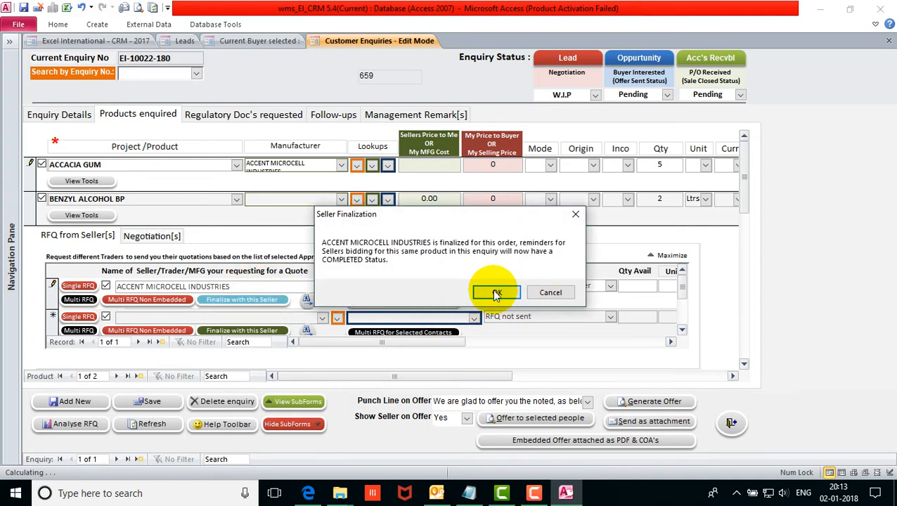
pyautogui.click(494, 295)
pyautogui.click(294, 423)
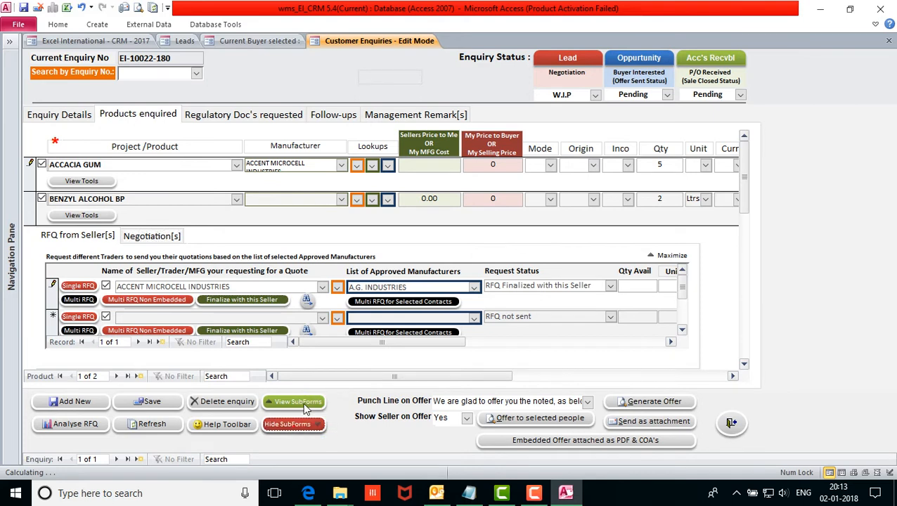
pyautogui.click(437, 169)
# Give ACCACIA GUM a seller price of 450, transport mode Air and origin CHINA.
pyautogui.write('450')
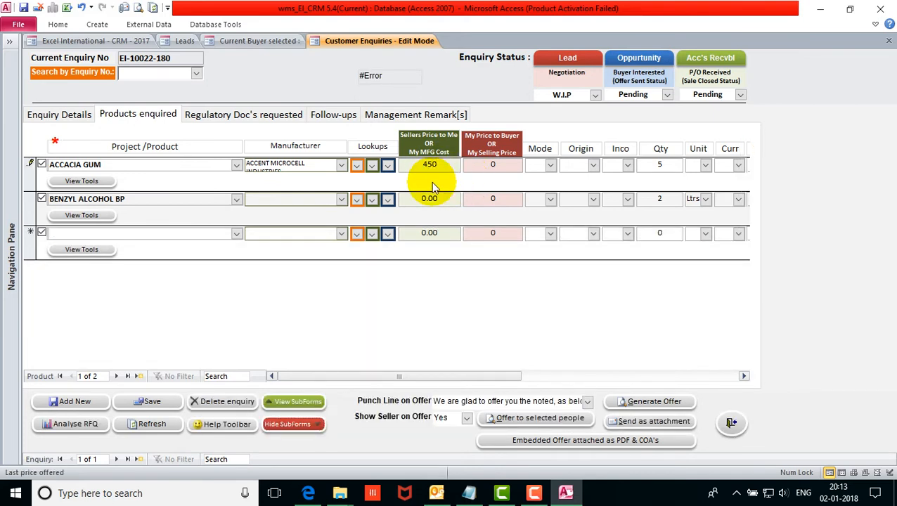
pyautogui.press('Tab')
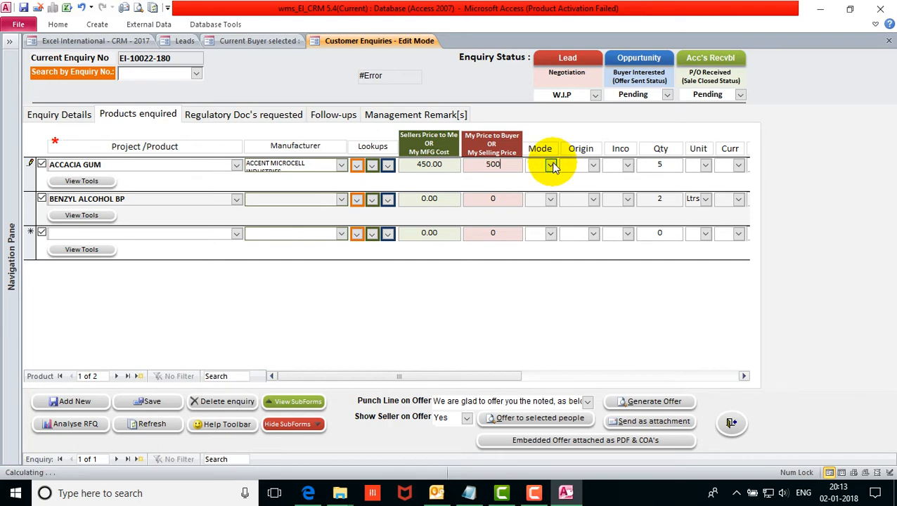
pyautogui.click(553, 166)
pyautogui.click(546, 176)
pyautogui.click(593, 166)
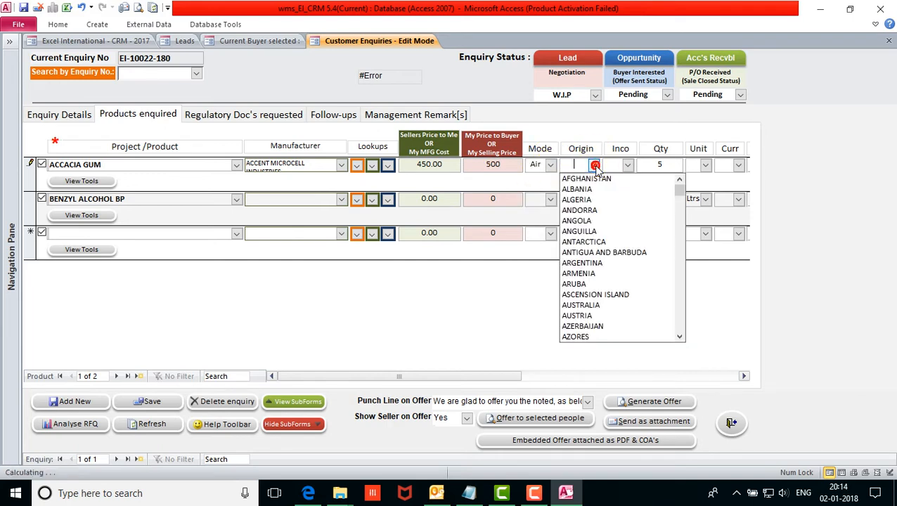
pyautogui.write('i')
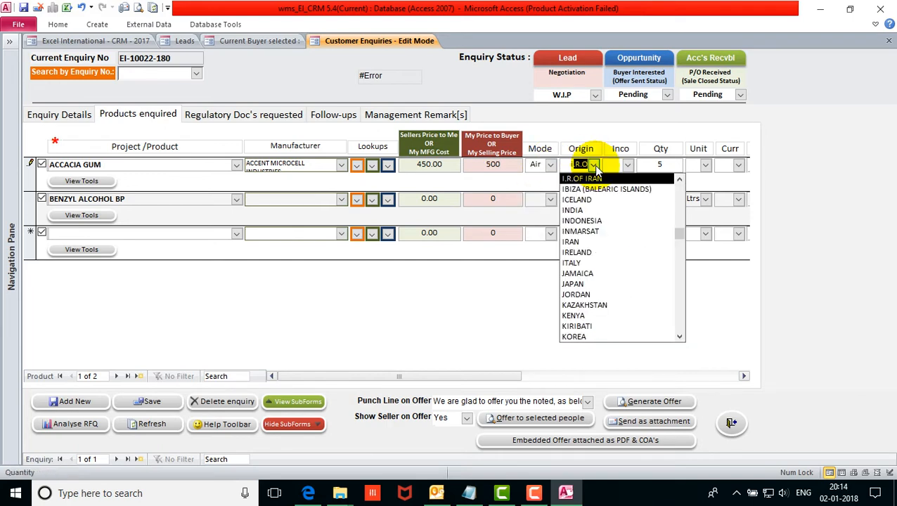
pyautogui.press('BackSpace')
pyautogui.press('BackSpace')
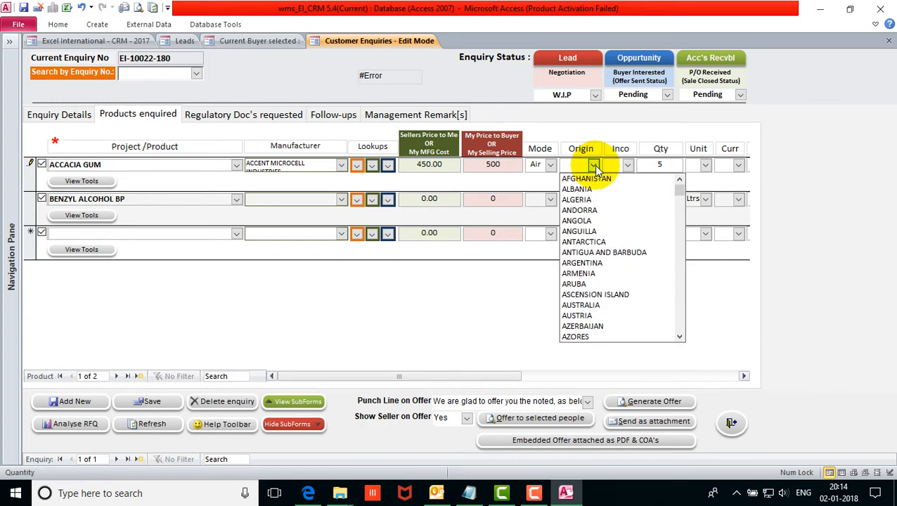
pyautogui.write('chinA')
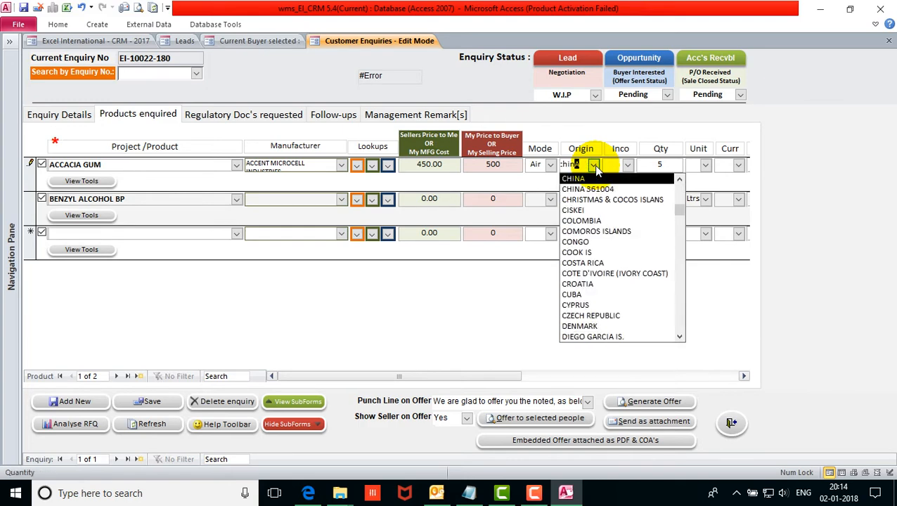
pyautogui.press('Tab')
# Set ACCACIA GUM's Inco term to CIF, unit to Kgs and currency to US - Dollar.
pyautogui.click(612, 179)
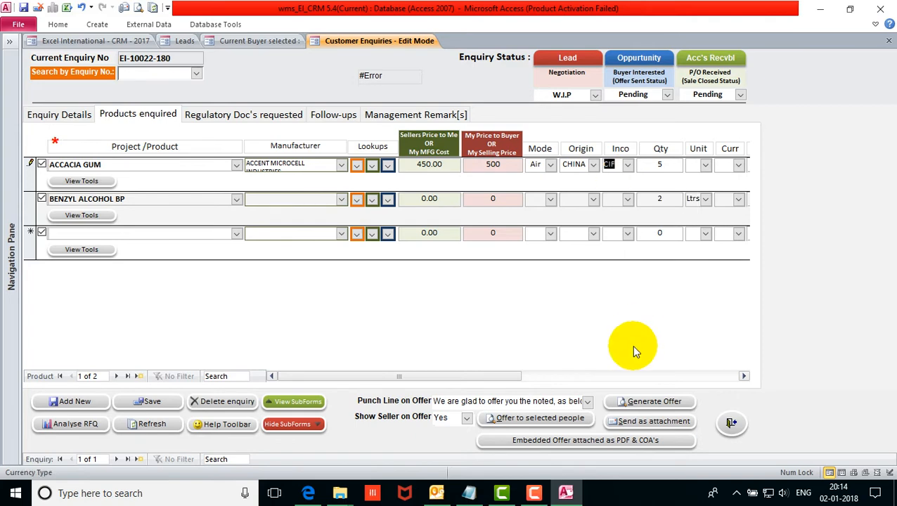
pyautogui.moveTo(509, 379); pyautogui.dragTo(603, 374)
pyautogui.click(445, 166)
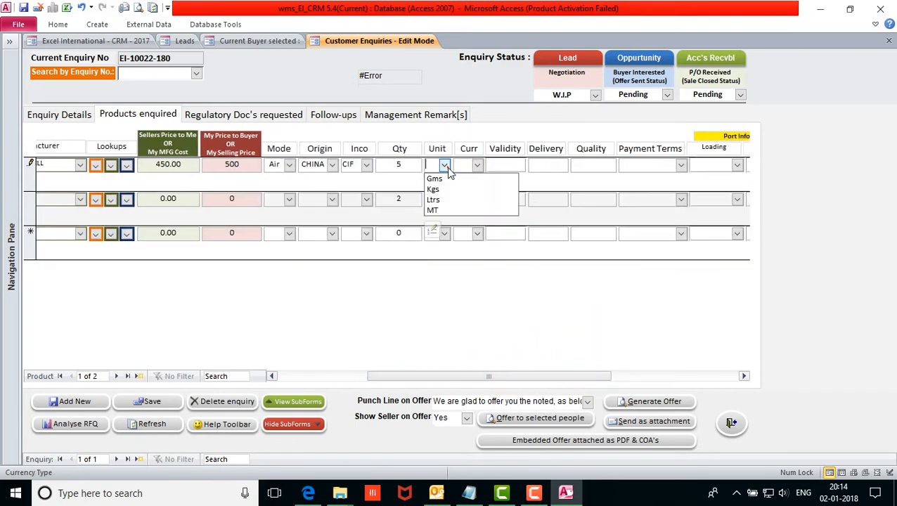
pyautogui.click(439, 189)
pyautogui.click(478, 165)
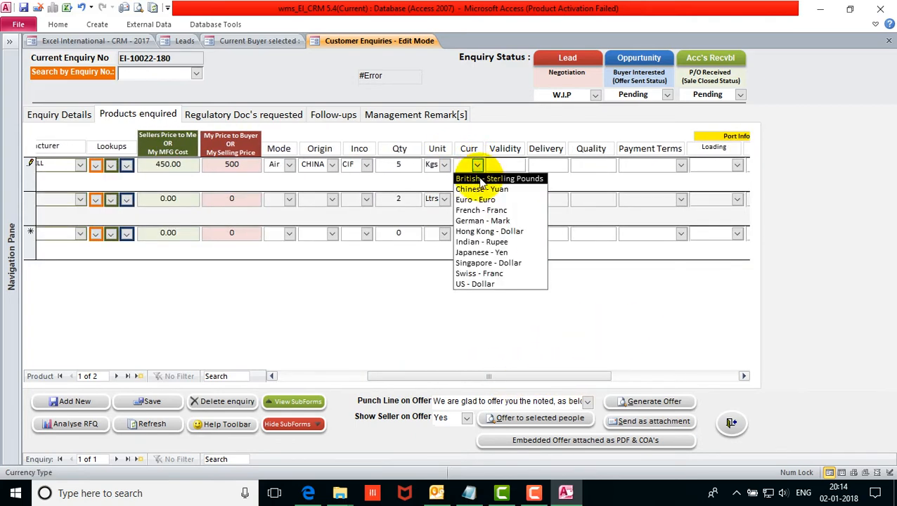
pyautogui.click(496, 190)
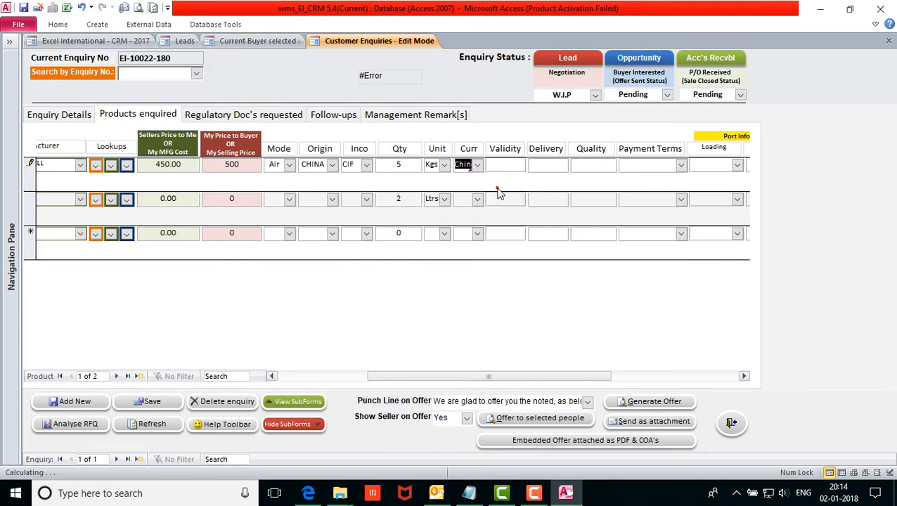
pyautogui.click(478, 164)
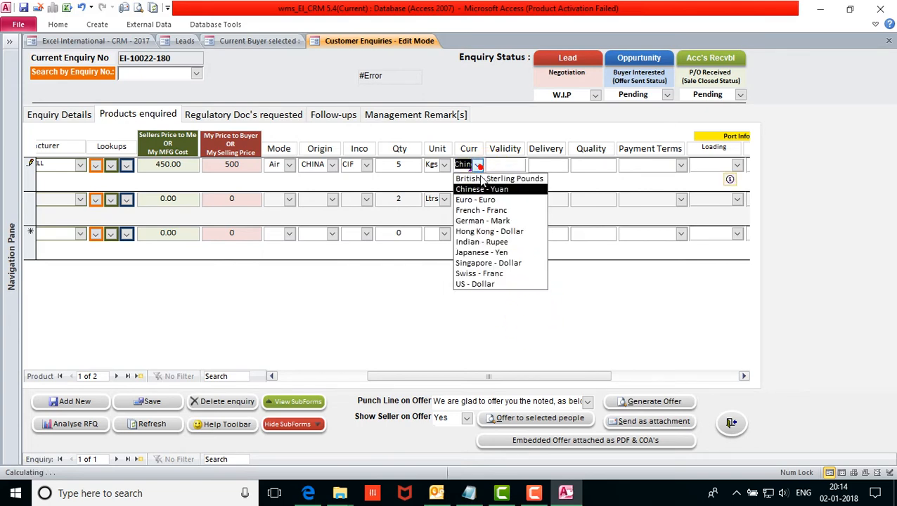
pyautogui.click(490, 284)
pyautogui.moveTo(566, 373); pyautogui.dragTo(619, 369)
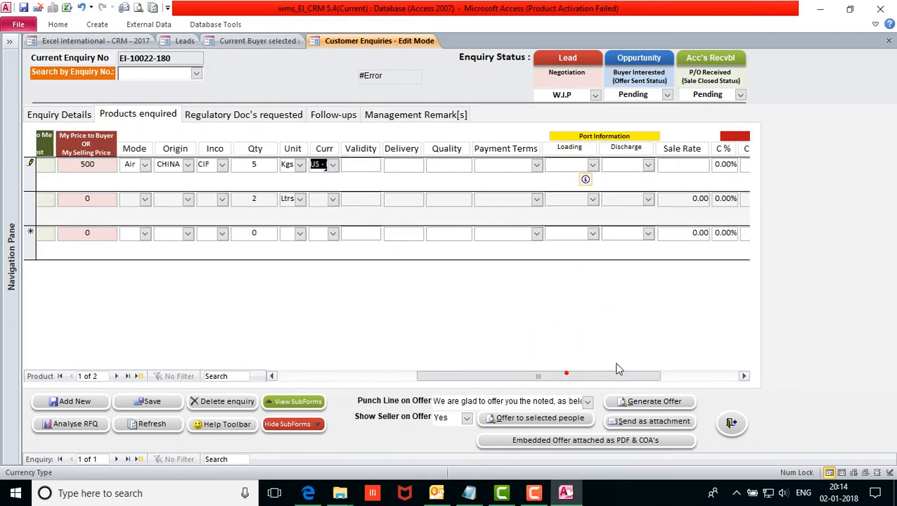
# Set 100% Advance by TT payment, Chinese Port to Nhava Sheva, and check the 2,500.00 sale rate.
pyautogui.click(536, 164)
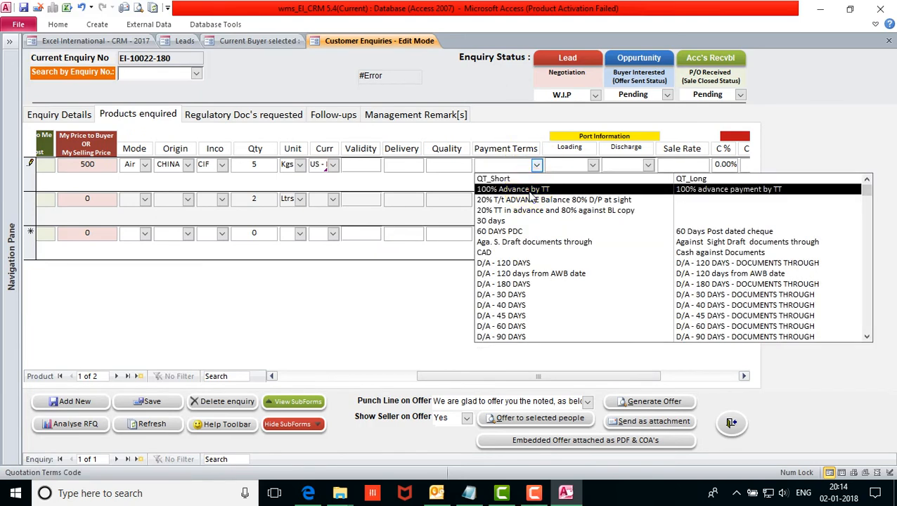
pyautogui.click(529, 190)
pyautogui.click(593, 165)
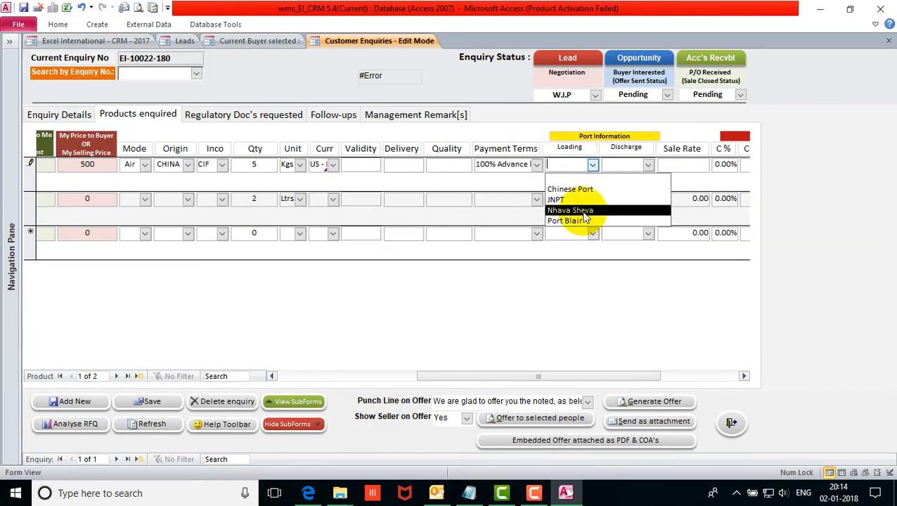
pyautogui.click(568, 190)
pyautogui.click(648, 165)
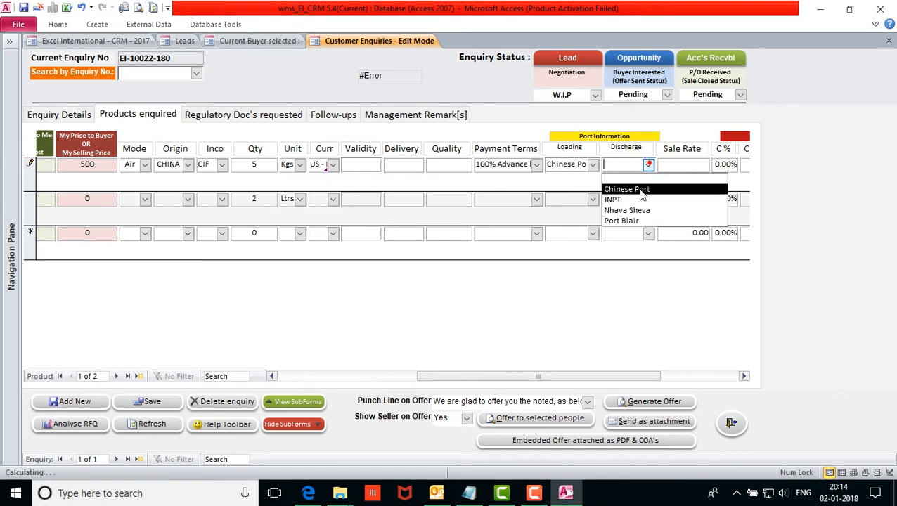
pyautogui.click(626, 210)
pyautogui.moveTo(601, 378); pyautogui.dragTo(634, 377)
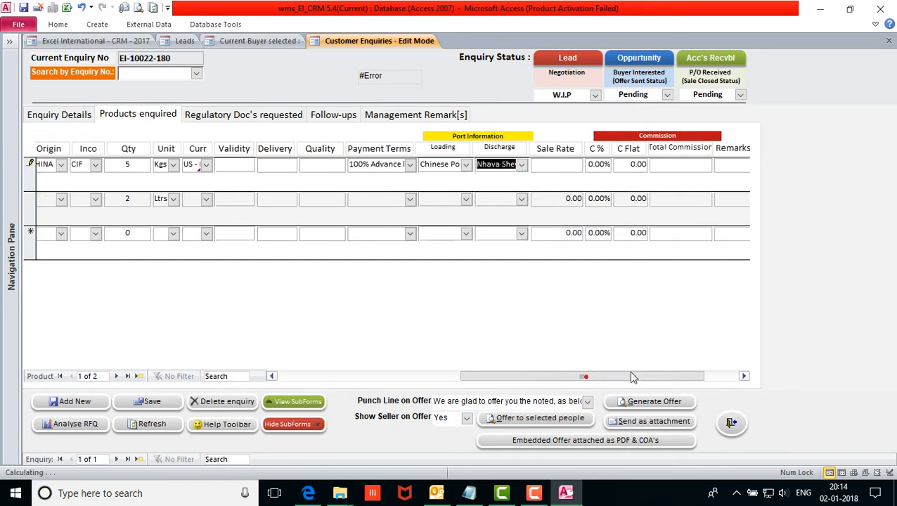
pyautogui.click(562, 169)
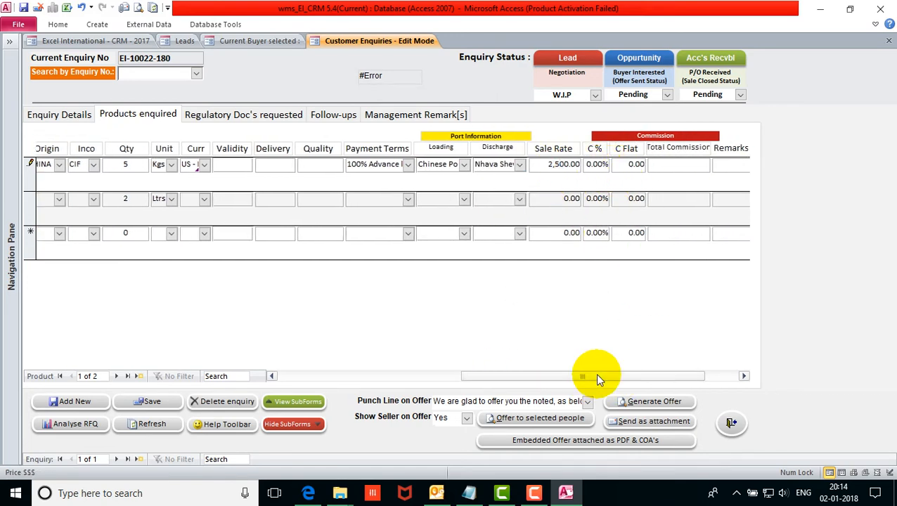
pyautogui.moveTo(597, 380); pyautogui.dragTo(397, 373)
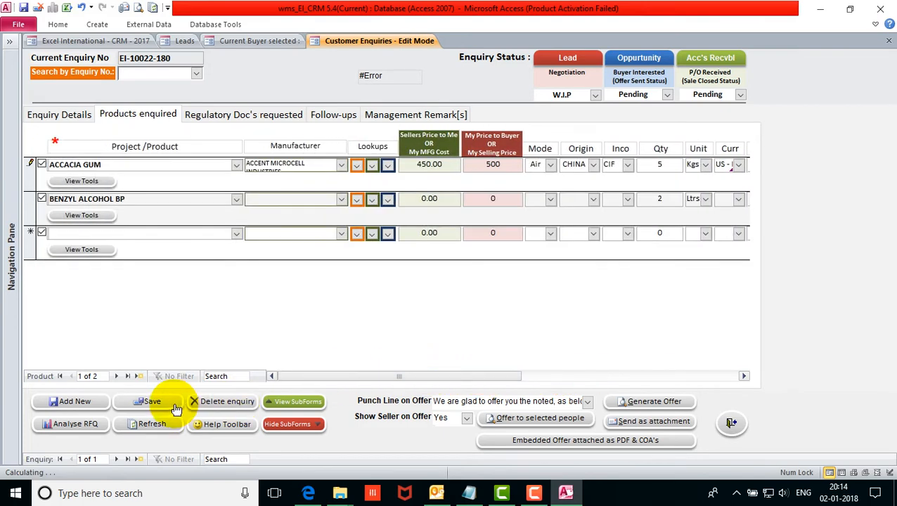
# Save ACCACIA GUM's pricing and give BENZYL ALCOHOL a selling price of 600 by Air.
pyautogui.click(176, 408)
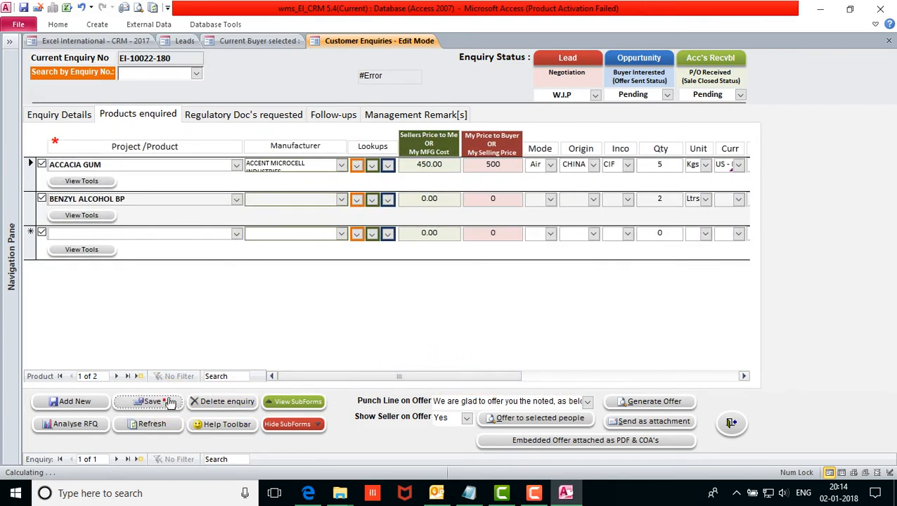
pyautogui.click(416, 196)
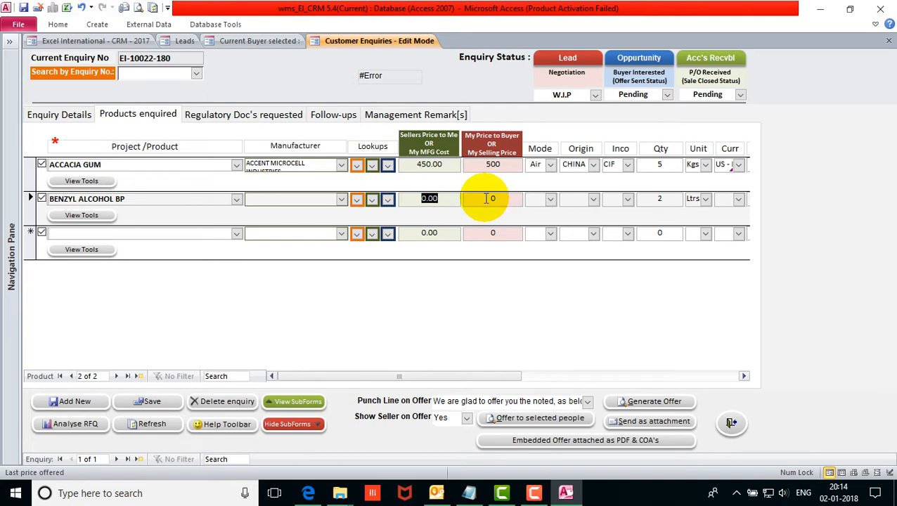
pyautogui.doubleClick(487, 198)
pyautogui.write('6')
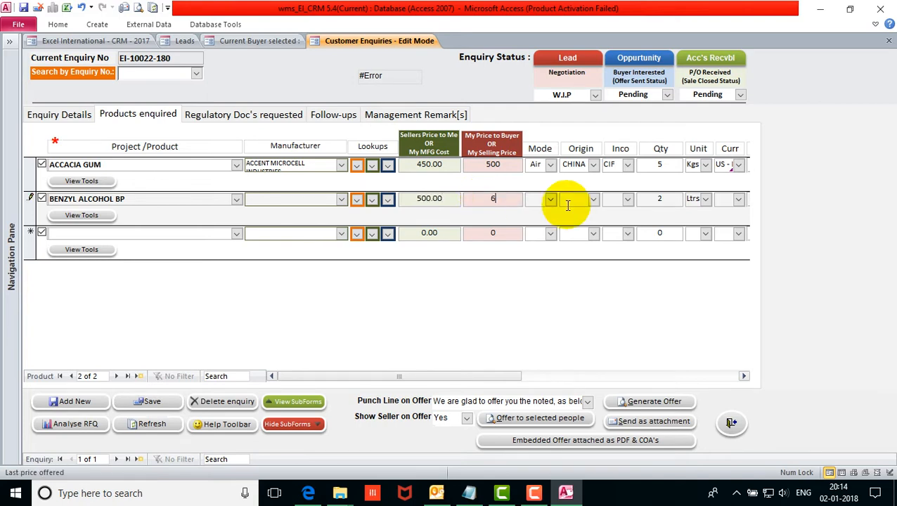
pyautogui.write('00')
pyautogui.click(551, 200)
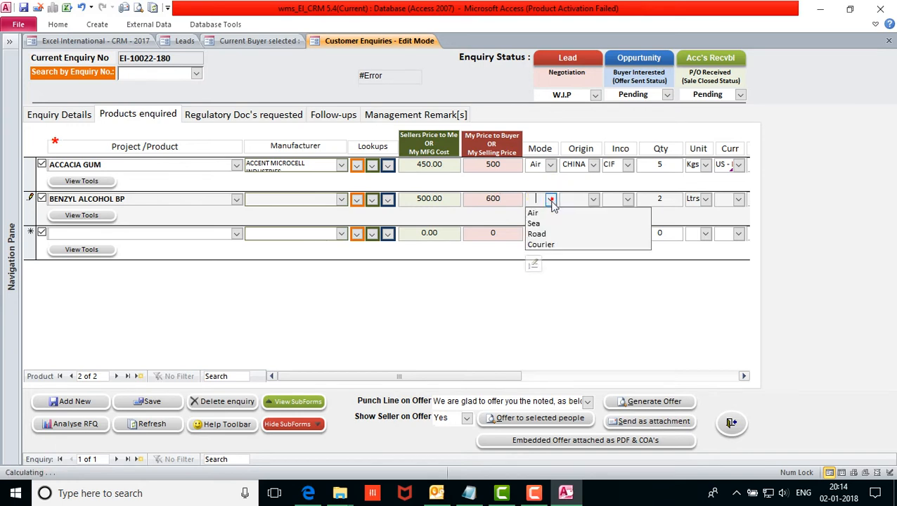
pyautogui.click(538, 211)
# Set BENZYL ALCOHOL's origin to CHINA and Inco term to CIF.
pyautogui.click(593, 199)
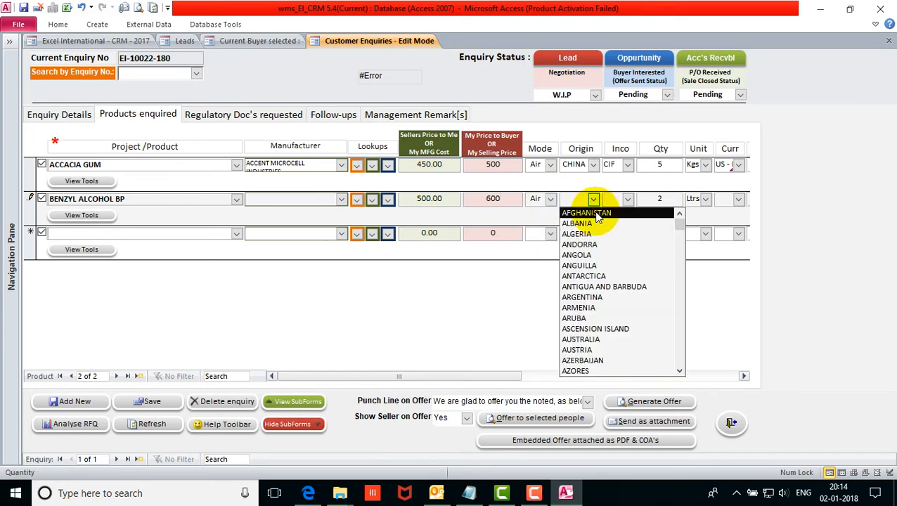
pyautogui.write('chi')
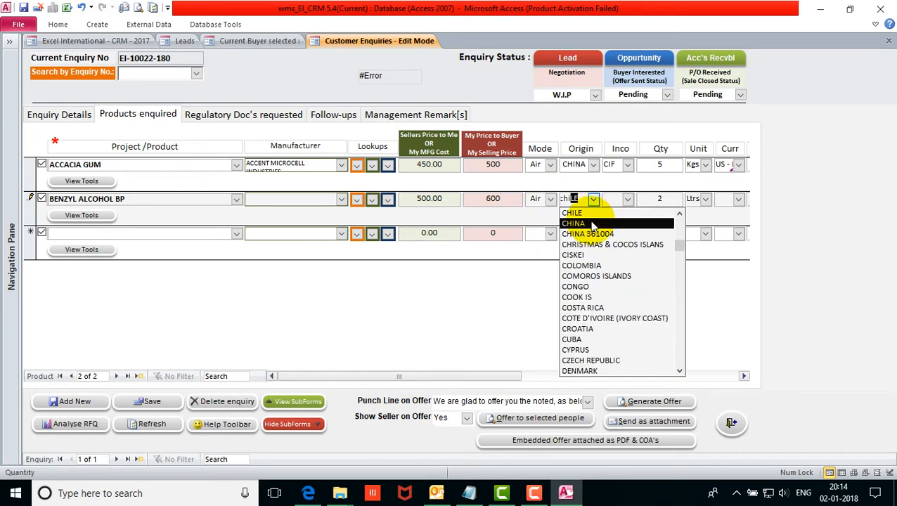
pyautogui.click(593, 223)
pyautogui.click(628, 200)
pyautogui.click(609, 211)
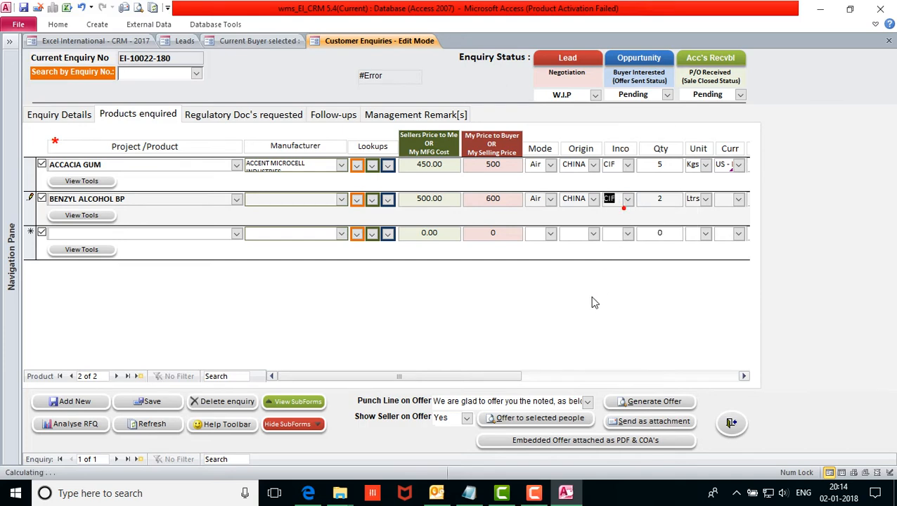
pyautogui.click(499, 376)
# Set the second product's currency to US - Dollar and payment terms to 100% Advance by TT.
pyautogui.click(523, 199)
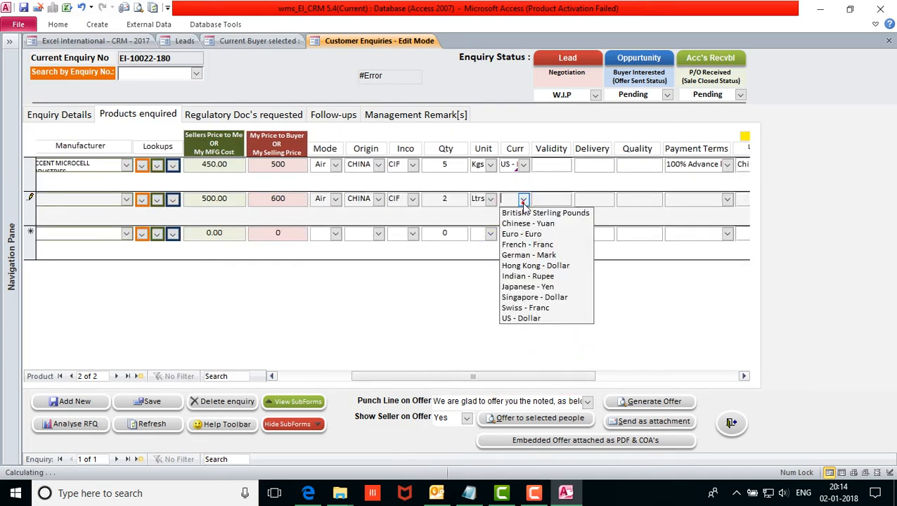
pyautogui.click(518, 320)
pyautogui.hscroll(3, 585, 368)
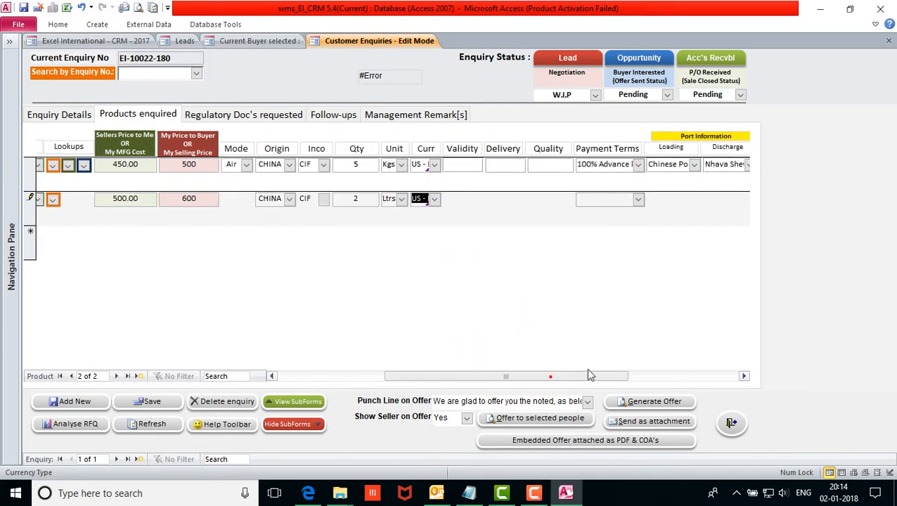
pyautogui.click(560, 200)
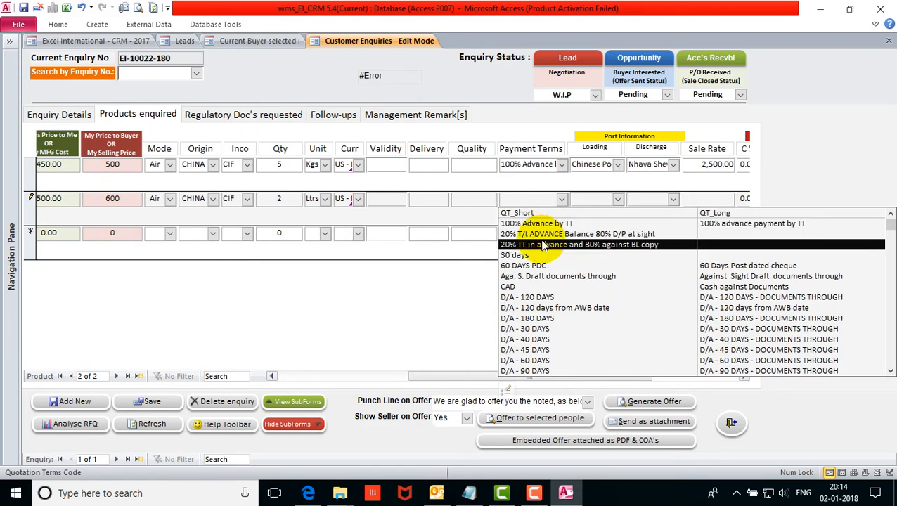
pyautogui.click(540, 223)
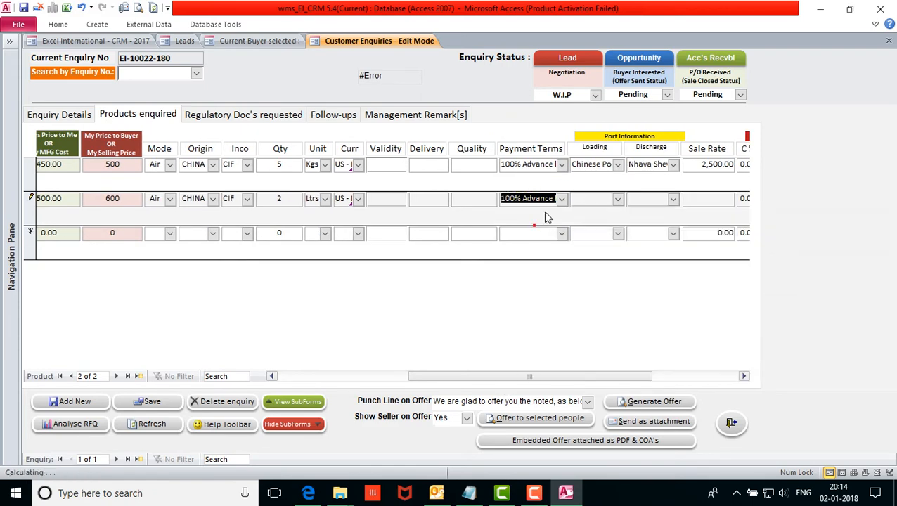
# Route the second product from Chinese Port to Nhava Sheva, check its sale rate, and save the enquiry.
pyautogui.click(617, 198)
pyautogui.click(594, 223)
pyautogui.click(673, 199)
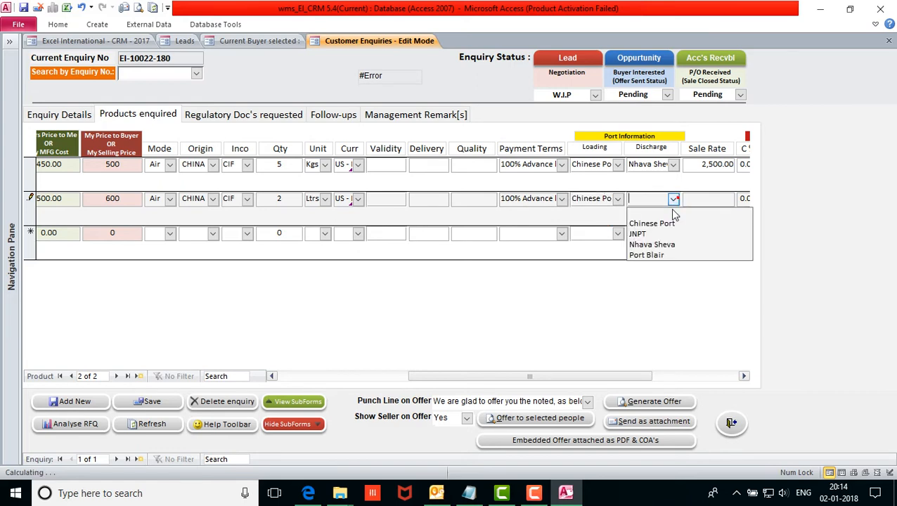
pyautogui.click(657, 244)
pyautogui.moveTo(605, 376); pyautogui.dragTo(660, 376)
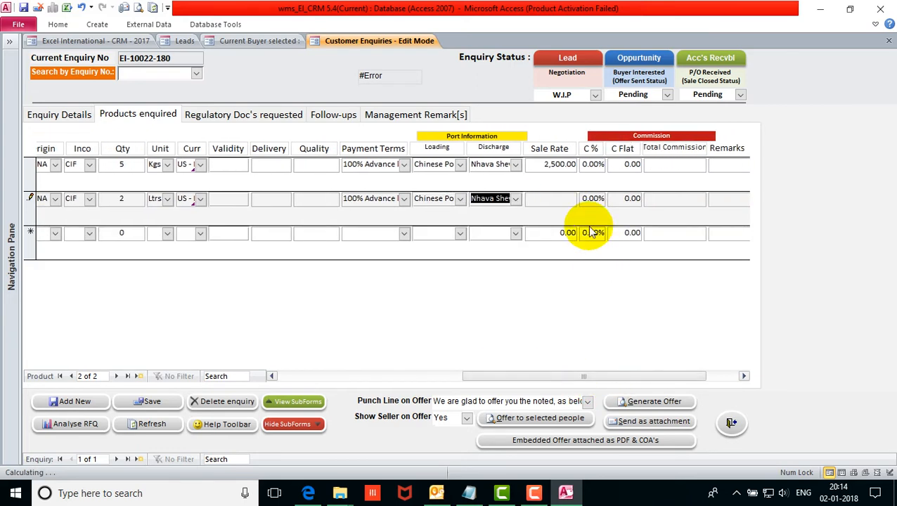
pyautogui.click(566, 200)
pyautogui.moveTo(589, 397); pyautogui.dragTo(371, 376)
pyautogui.click(152, 402)
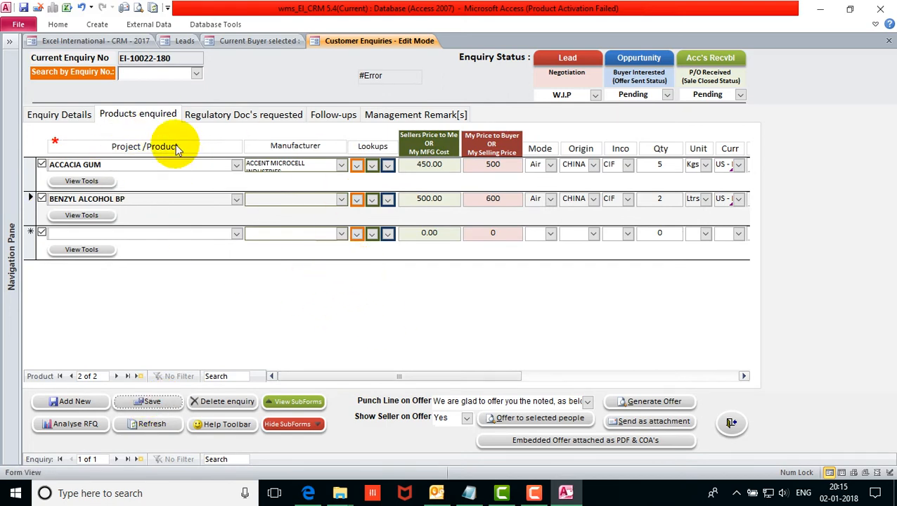
# Verify the enquiry's buyer on the Enquiry Details tab, then send the offer as an attachment.
pyautogui.click(59, 115)
pyautogui.click(171, 209)
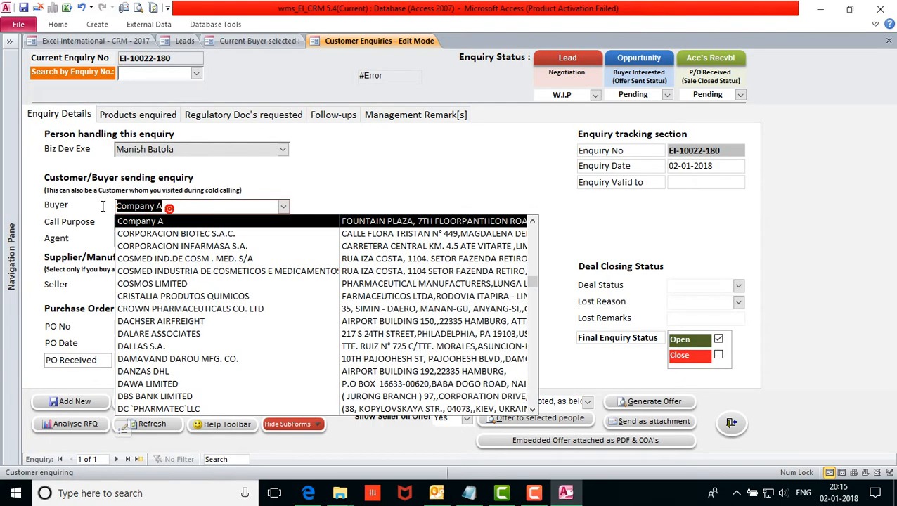
pyautogui.click(391, 165)
pyautogui.click(185, 40)
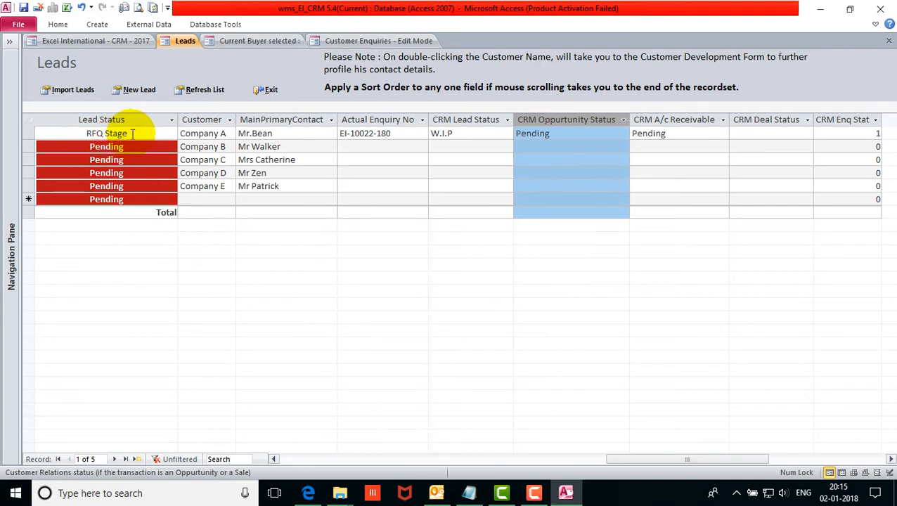
pyautogui.click(373, 41)
pyautogui.click(602, 230)
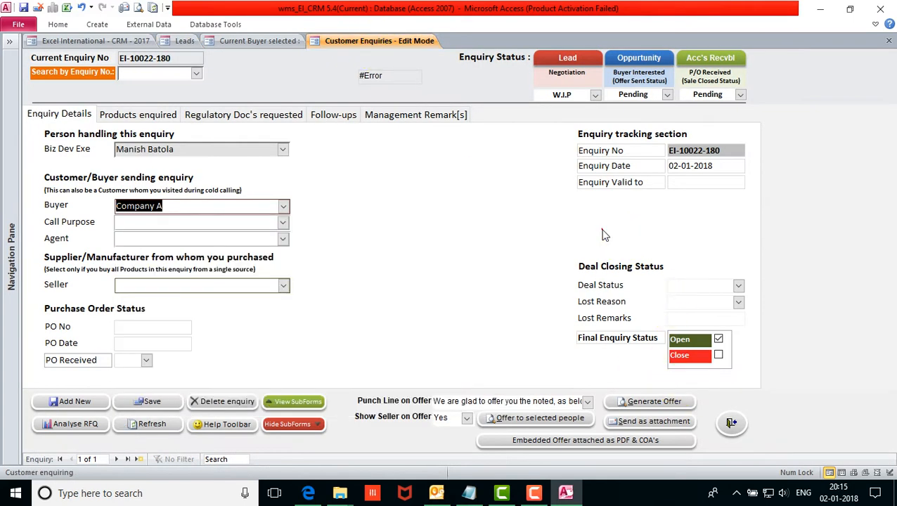
pyautogui.click(665, 421)
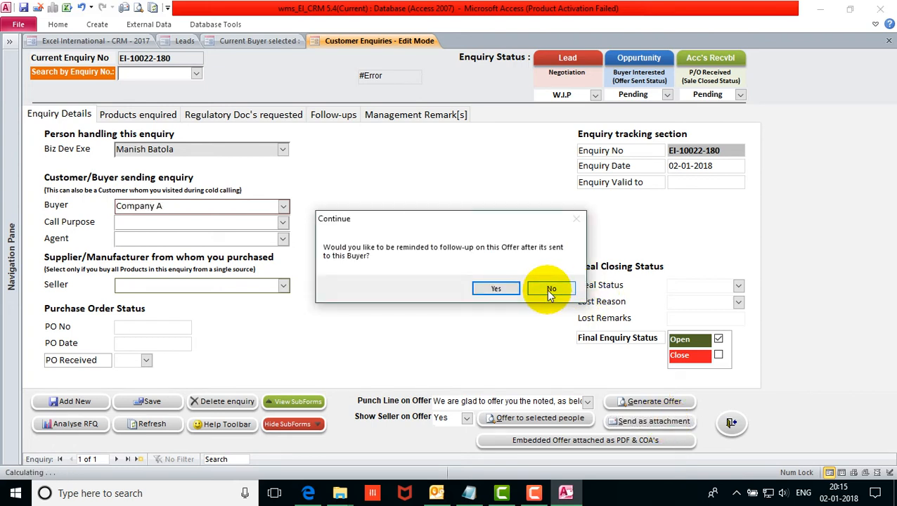
# Decline the follow-up reminder and open the Customer Offer.PDF attached to the Outlook email.
pyautogui.click(535, 289)
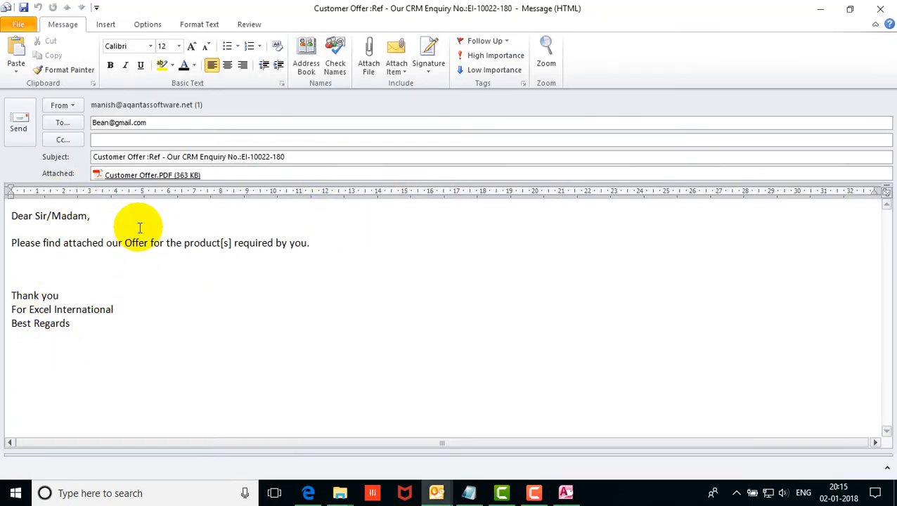
pyautogui.doubleClick(140, 175)
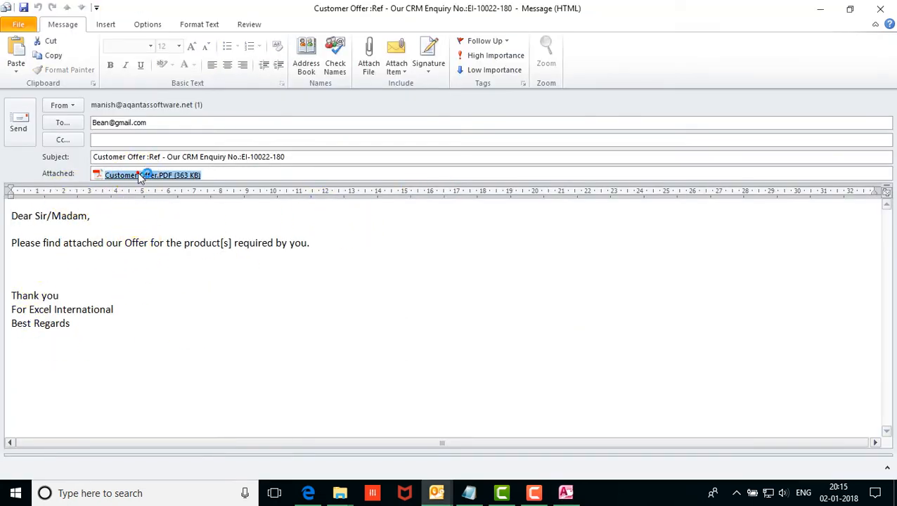
pyautogui.click(359, 68)
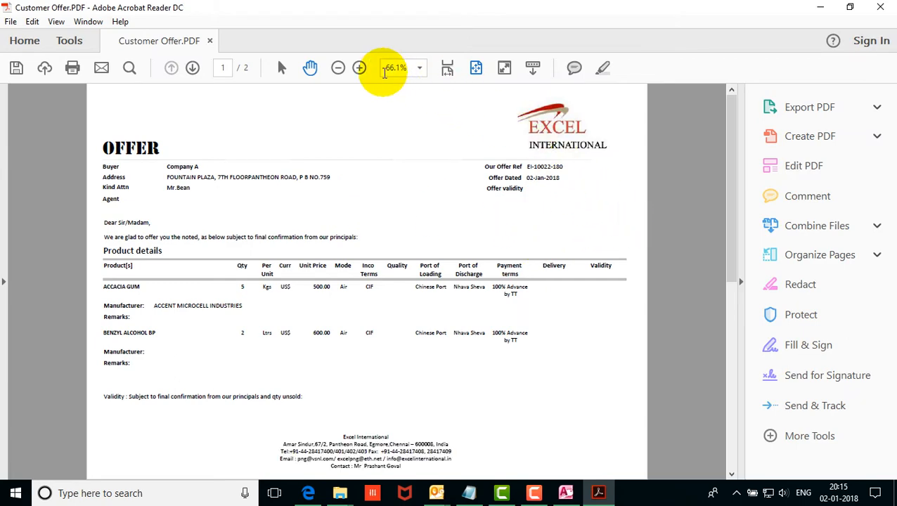
# Zoom the offer PDF to 125%, scroll through both product prices, and close Acrobat.
pyautogui.click(359, 68)
pyautogui.click(359, 67)
pyautogui.click(359, 67)
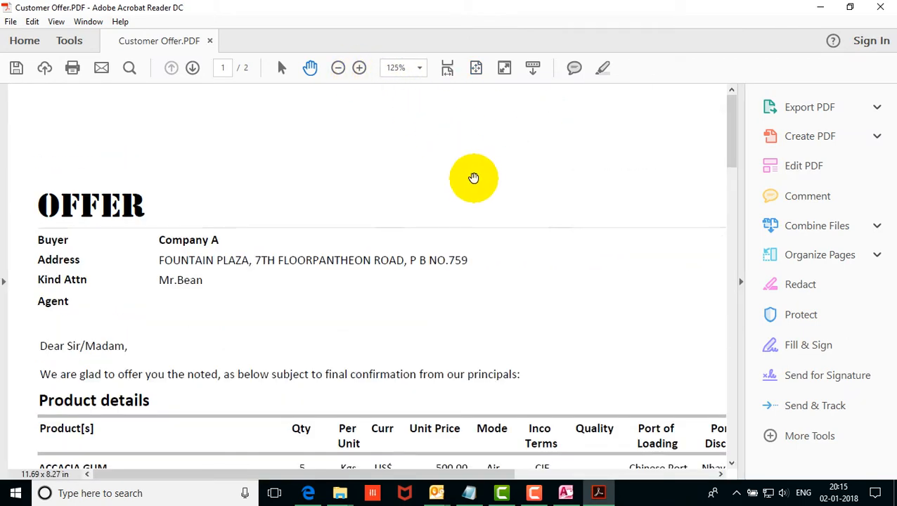
pyautogui.scroll(-1, 320, 256)
pyautogui.scroll(-6, 449, 293)
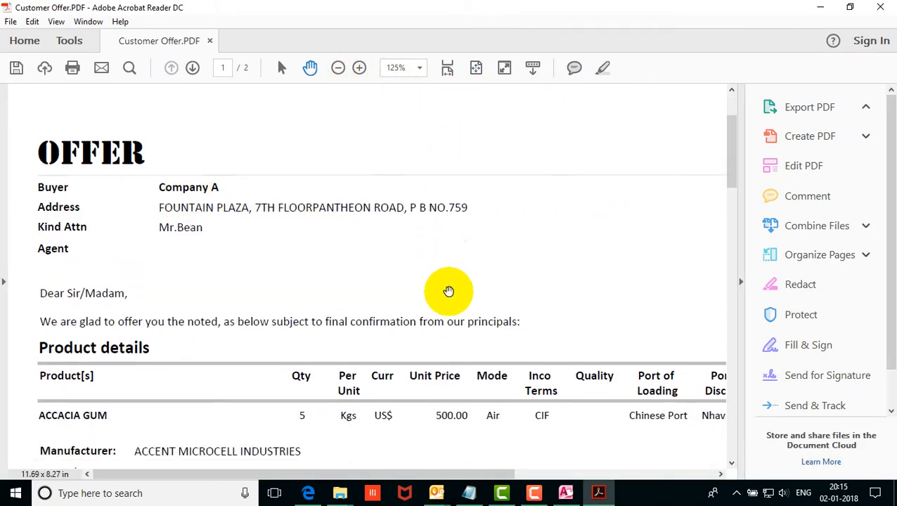
pyautogui.scroll(-2, 426, 385)
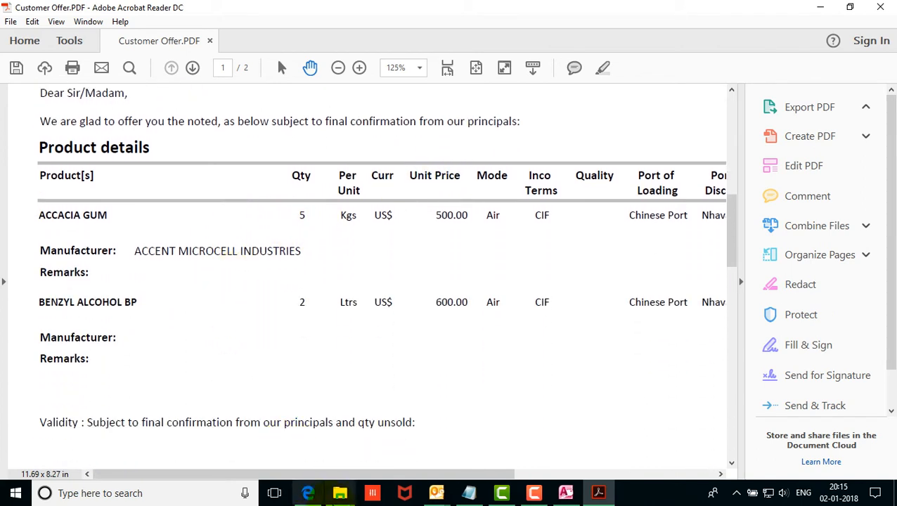
pyautogui.scroll(-1, 487, 379)
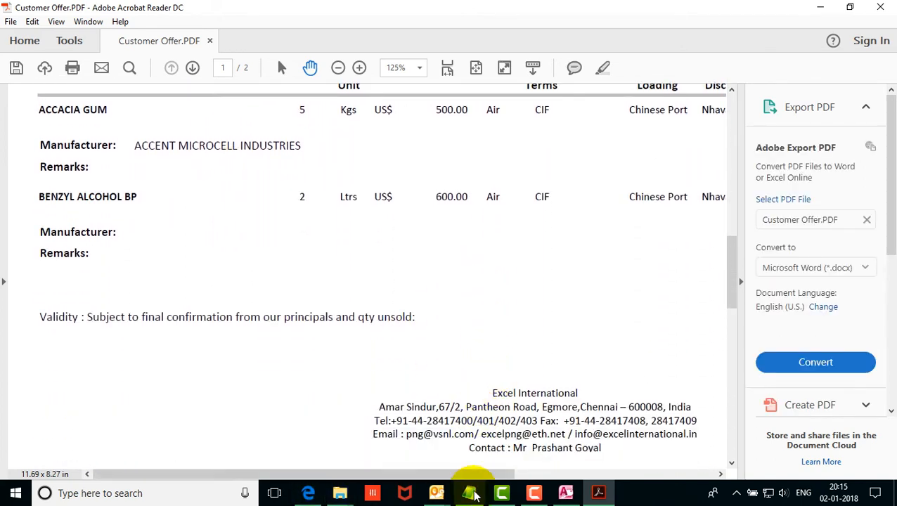
pyautogui.scroll(3, 525, 364)
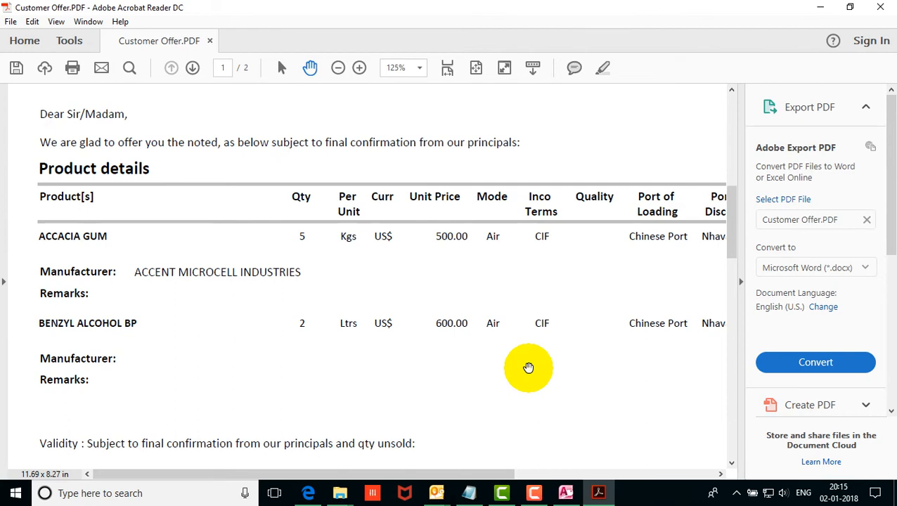
pyautogui.scroll(1, 528, 368)
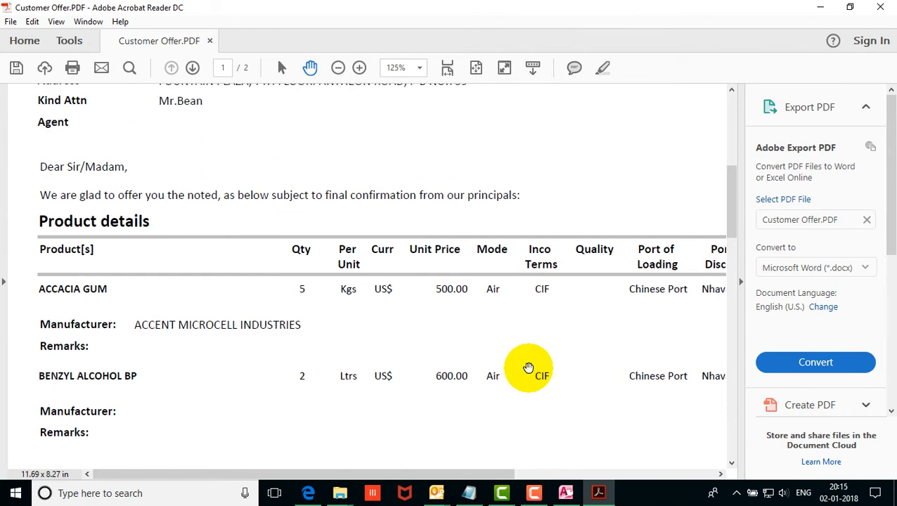
pyautogui.click(883, 8)
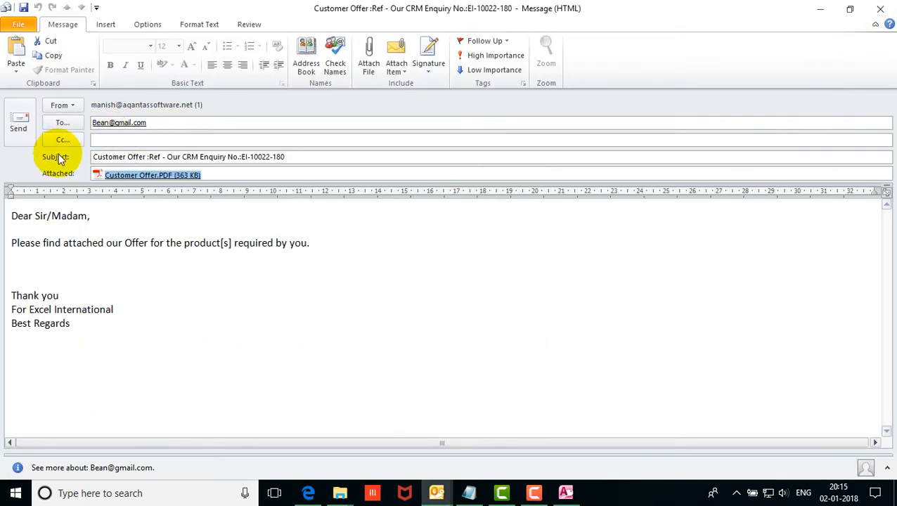
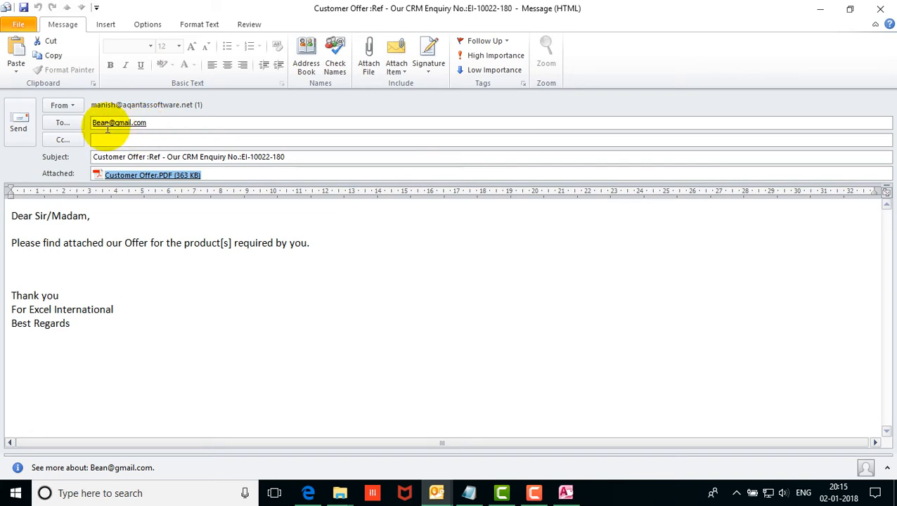
# Close the Customer Offer email in Outlook, discarding its changes.
pyautogui.click(885, 8)
pyautogui.click(453, 280)
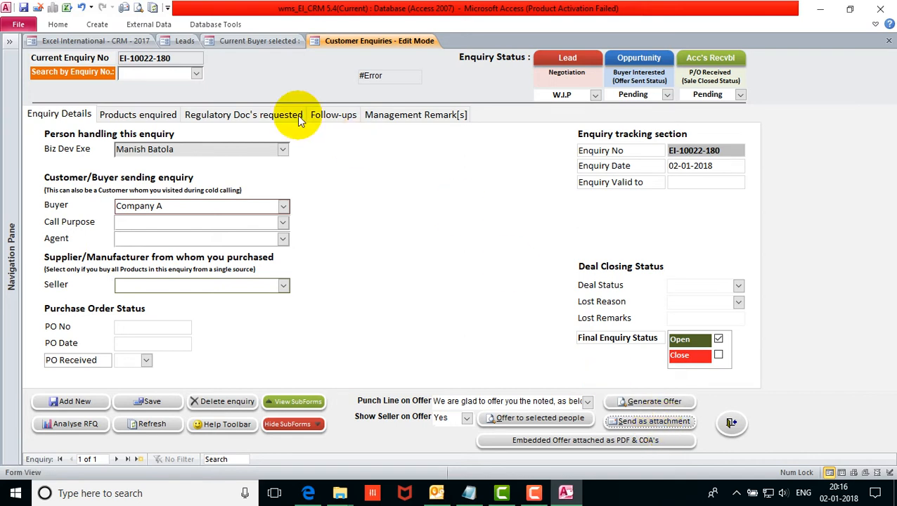
# In the Leads list, review Company A's lead status, profiling and completion date columns.
pyautogui.click(183, 42)
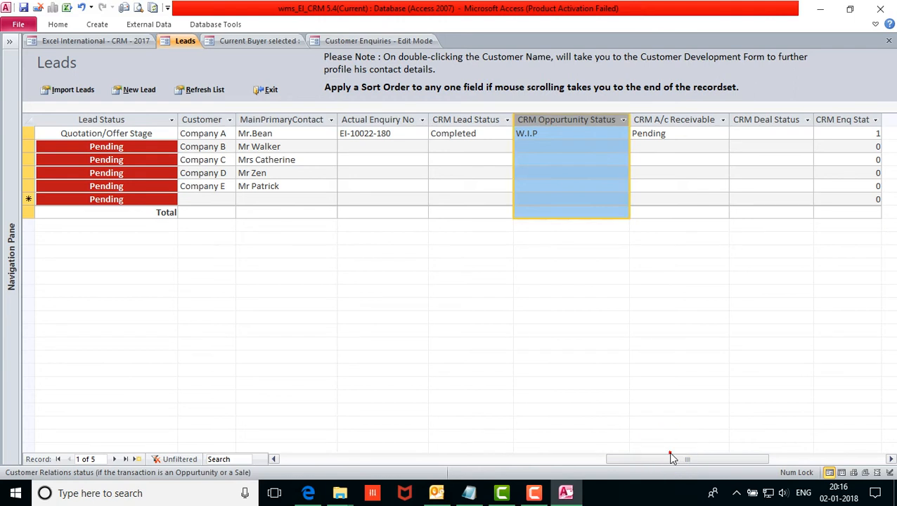
pyautogui.click(469, 119)
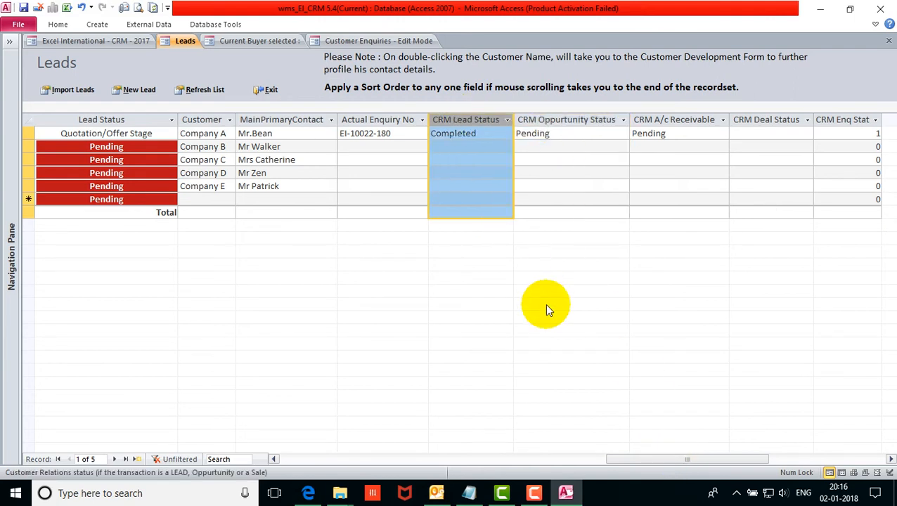
pyautogui.moveTo(690, 462); pyautogui.dragTo(598, 460)
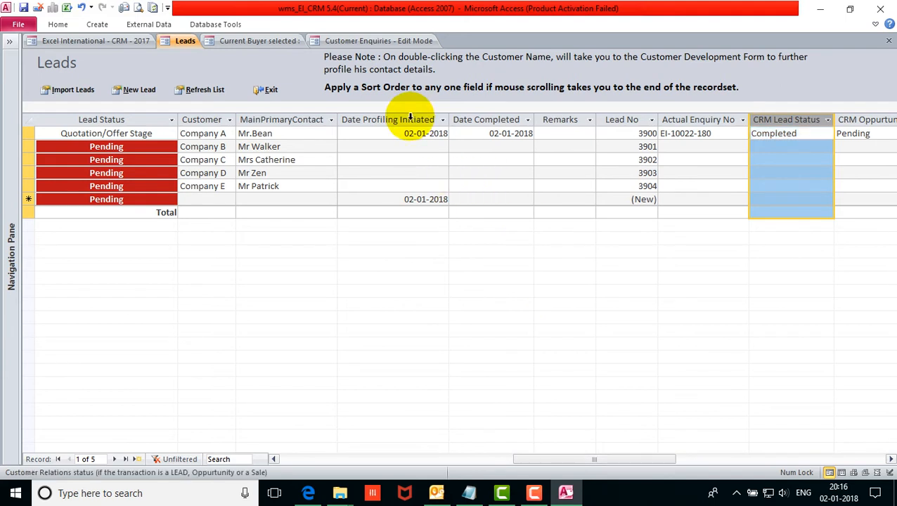
pyautogui.click(407, 119)
pyautogui.click(503, 121)
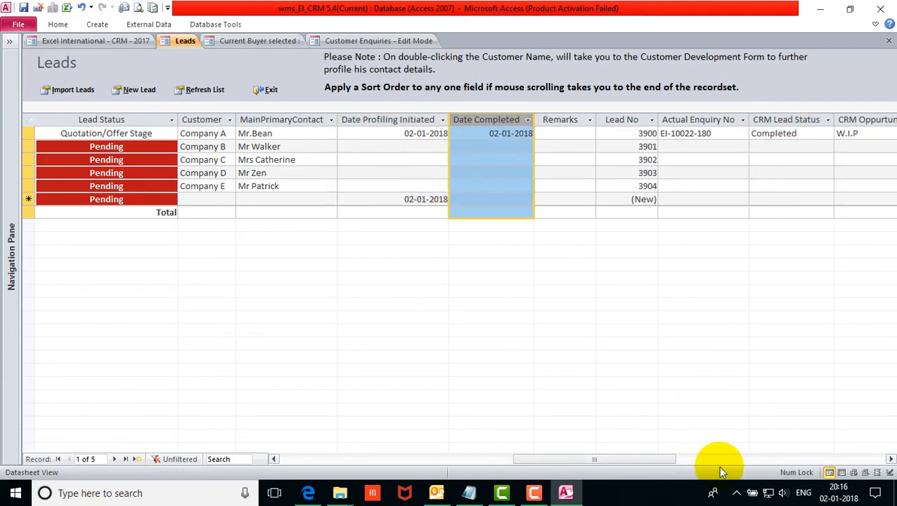
pyautogui.moveTo(672, 464); pyautogui.dragTo(687, 464)
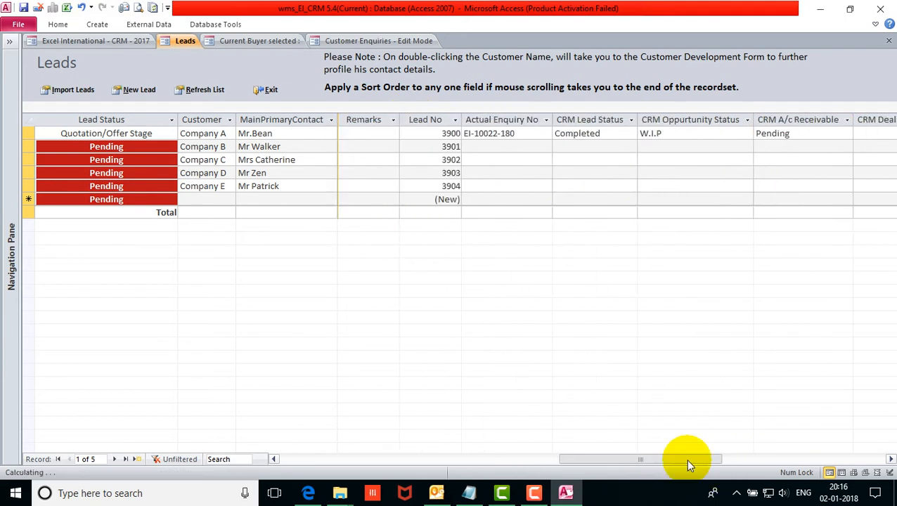
pyautogui.click(531, 120)
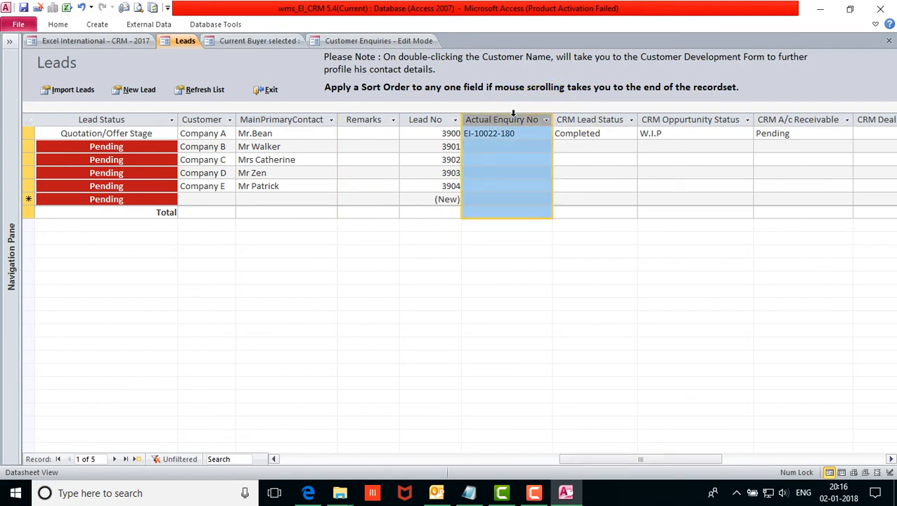
pyautogui.click(601, 119)
pyautogui.moveTo(703, 462); pyautogui.dragTo(747, 462)
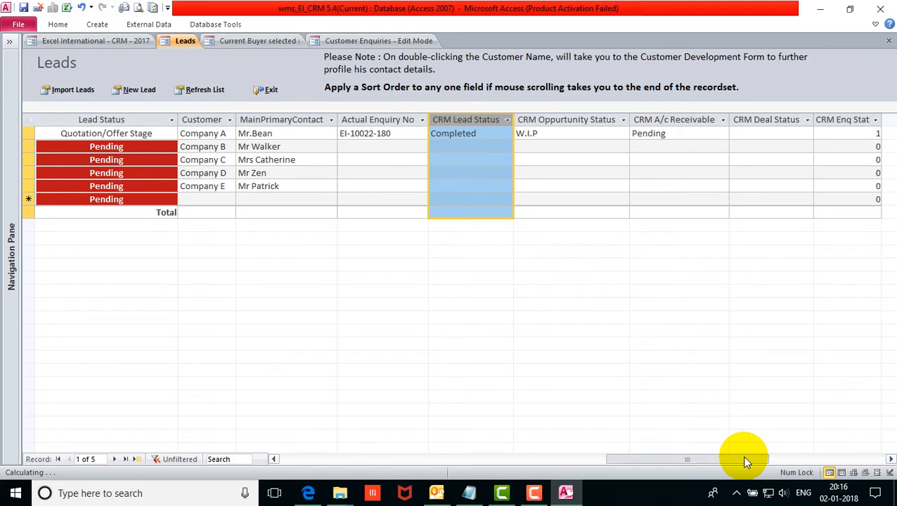
# Check Company A's Opportunity W.I.P and Receivable Pending values, then return to the enquiry form.
pyautogui.click(563, 119)
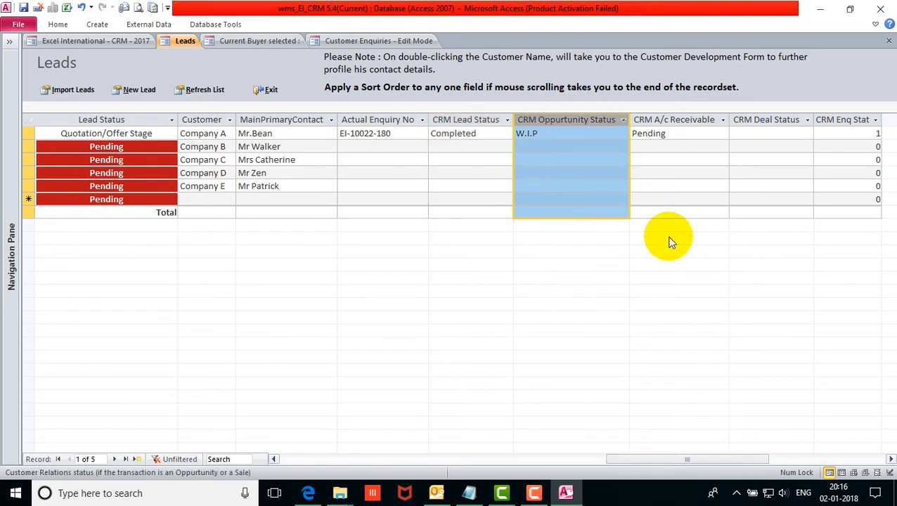
pyautogui.click(593, 134)
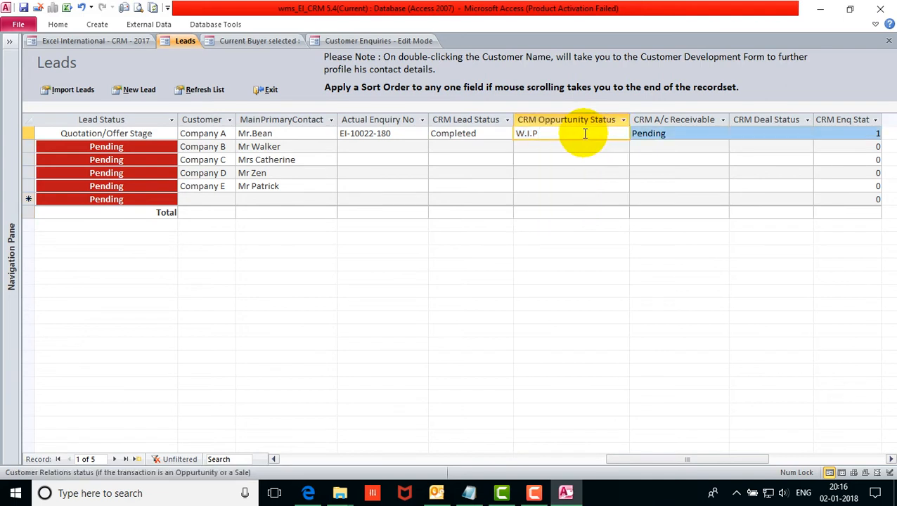
pyautogui.doubleClick(582, 132)
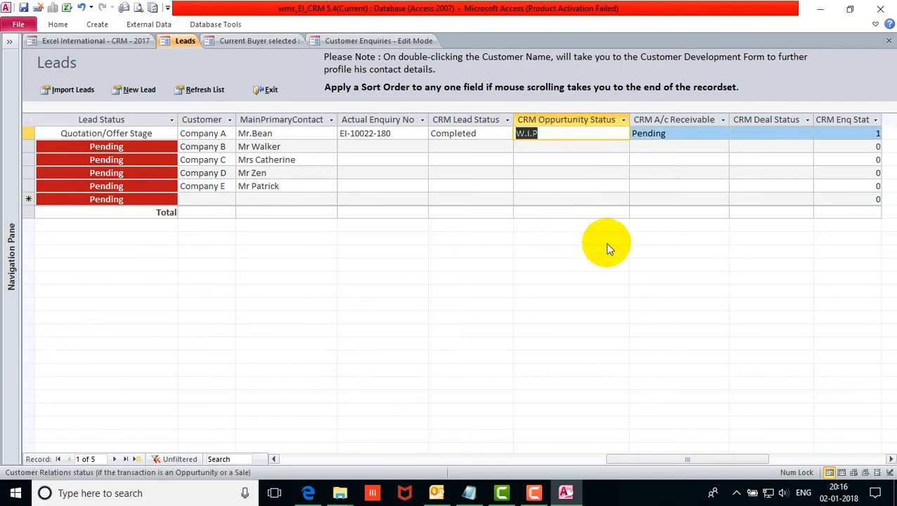
pyautogui.click(683, 117)
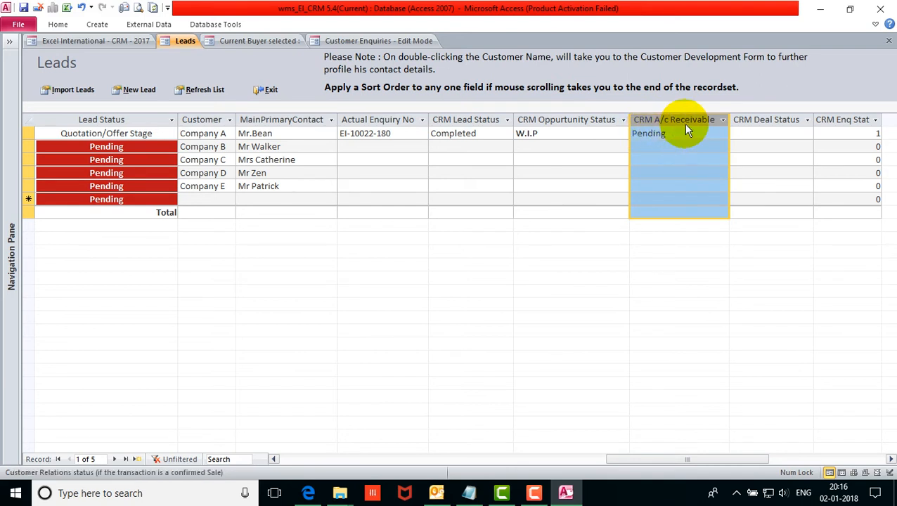
pyautogui.click(674, 135)
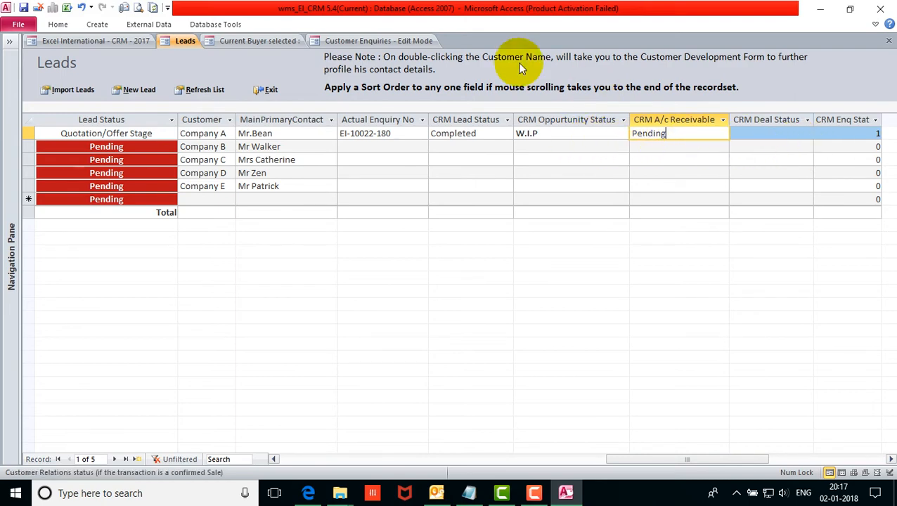
pyautogui.click(378, 41)
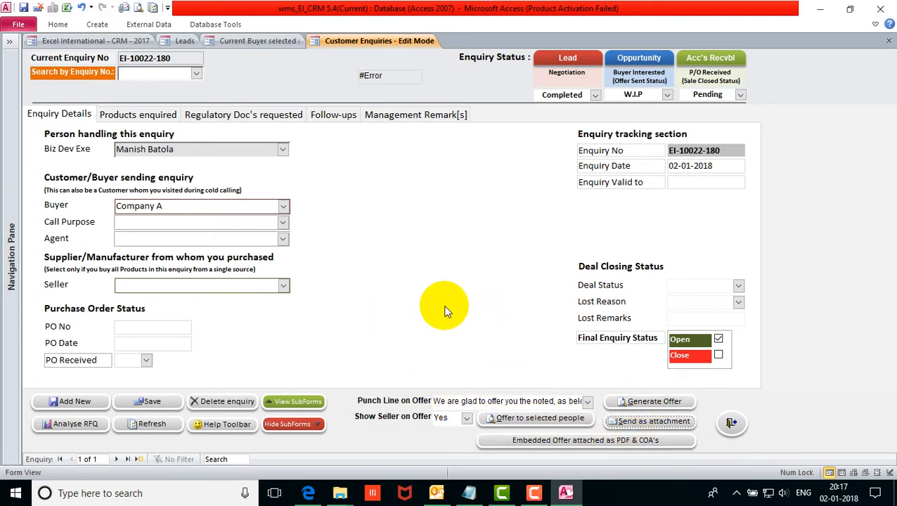
# Save the enquiry and start a follow-up: reason Opportunity, date 03-Jan-2018, contacted by Mobile.
pyautogui.click(167, 118)
pyautogui.click(175, 401)
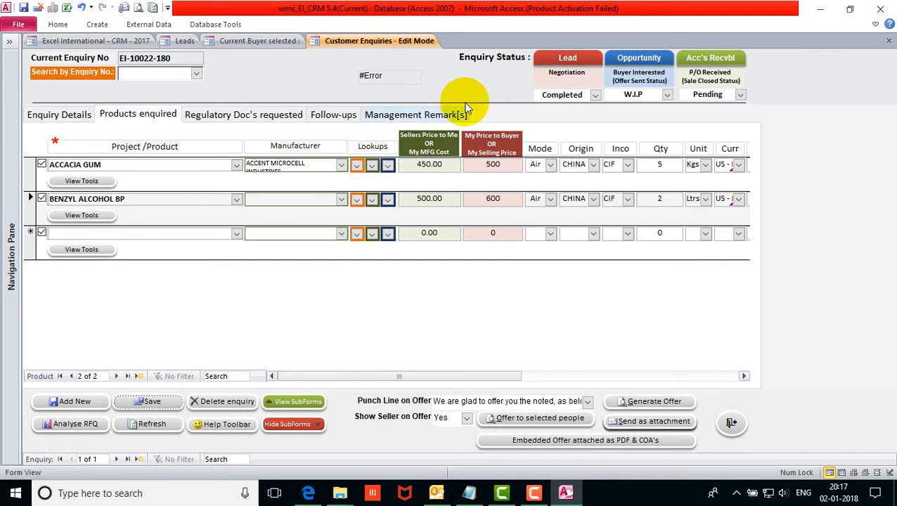
pyautogui.click(336, 116)
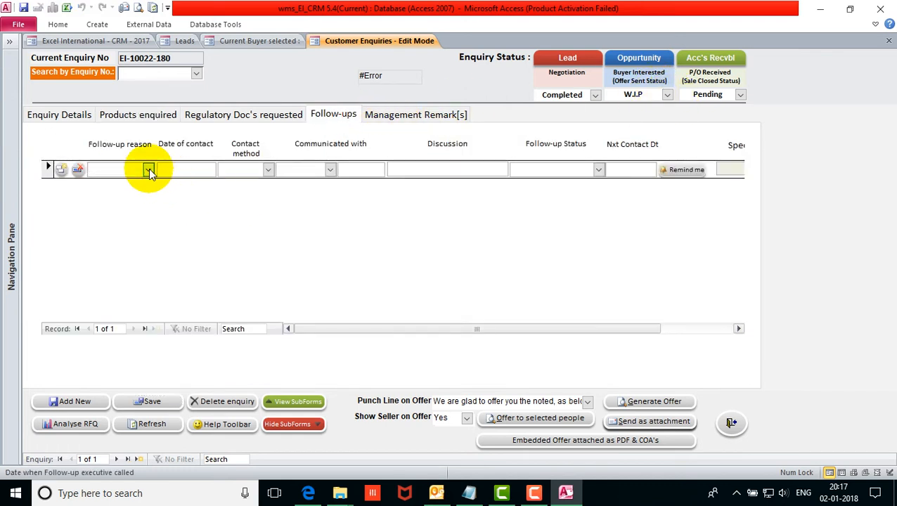
pyautogui.click(149, 171)
pyautogui.click(113, 194)
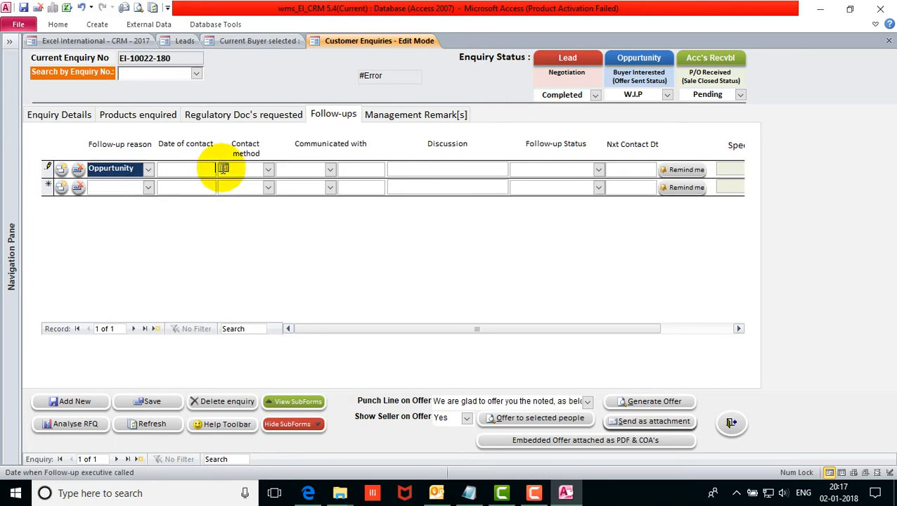
pyautogui.click(222, 169)
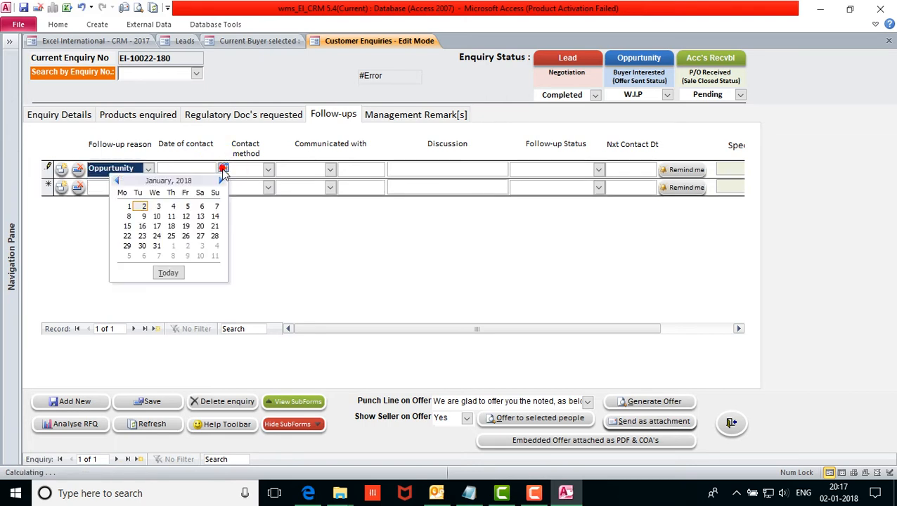
pyautogui.click(159, 207)
pyautogui.click(269, 170)
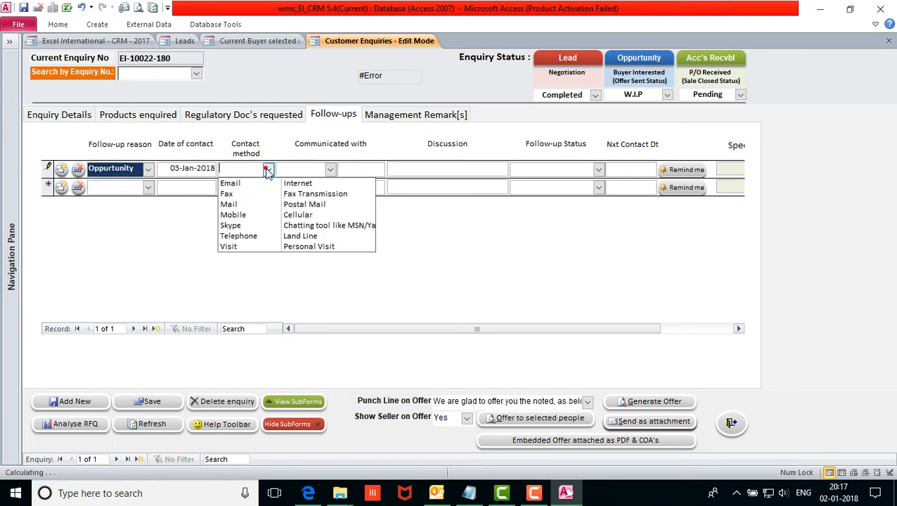
pyautogui.click(263, 215)
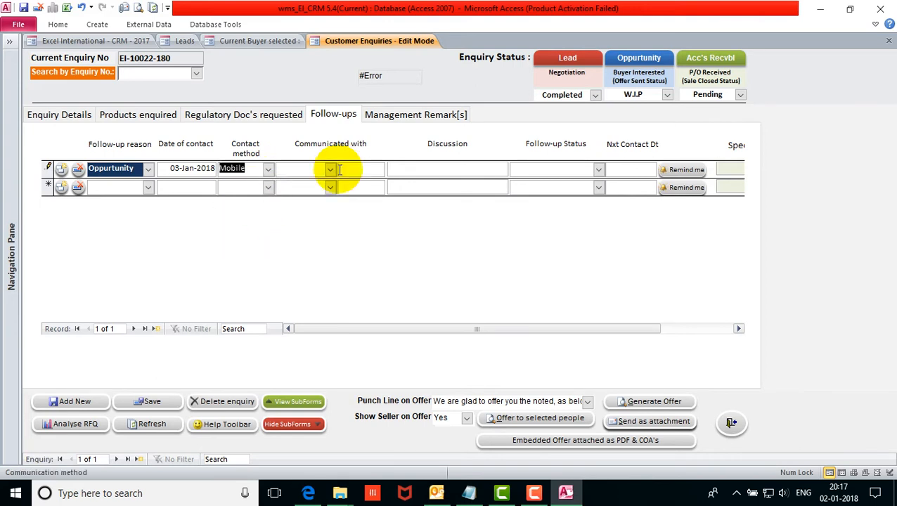
# Record Mr.X as the person contacted and enter the discussion 'Confirmation of PO'.
pyautogui.click(330, 170)
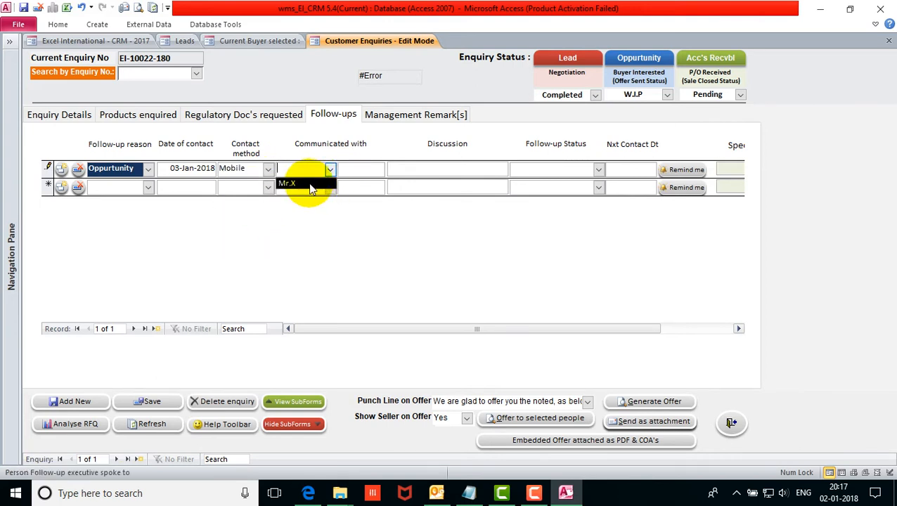
pyautogui.click(310, 184)
pyautogui.click(436, 169)
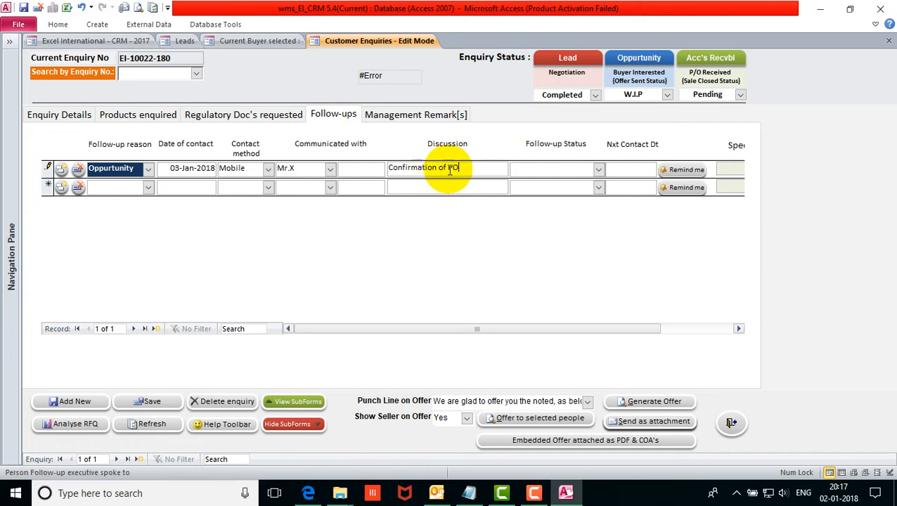
# Review the follow-up status options in Edit List Items, then close the editor.
pyautogui.click(598, 170)
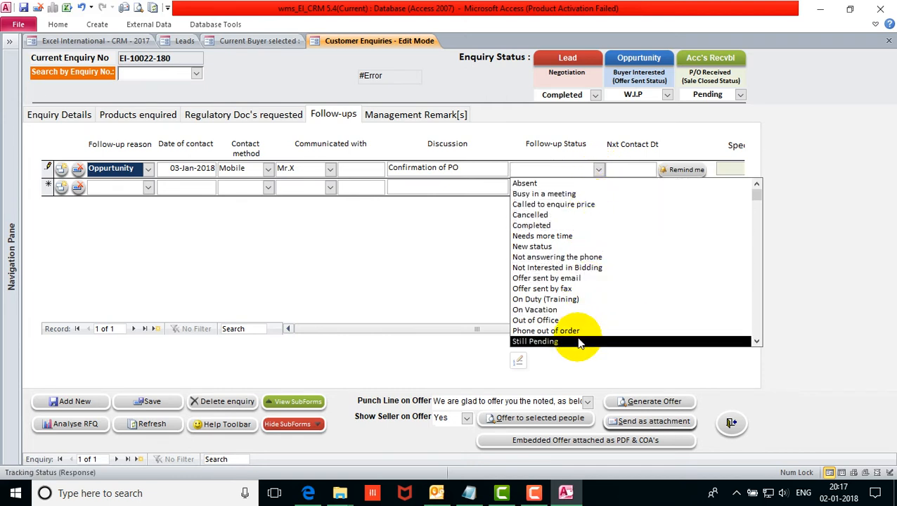
pyautogui.click(757, 341)
pyautogui.click(756, 342)
pyautogui.click(757, 342)
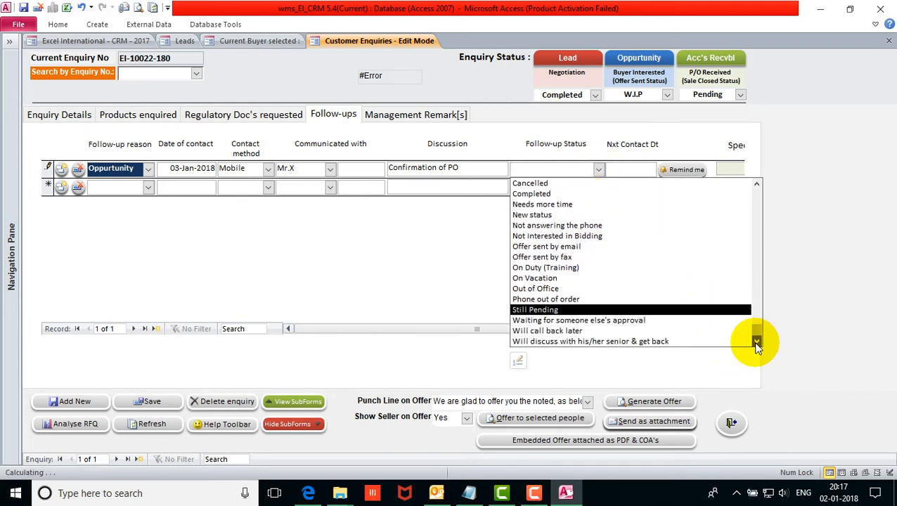
pyautogui.moveTo(758, 340); pyautogui.dragTo(761, 185)
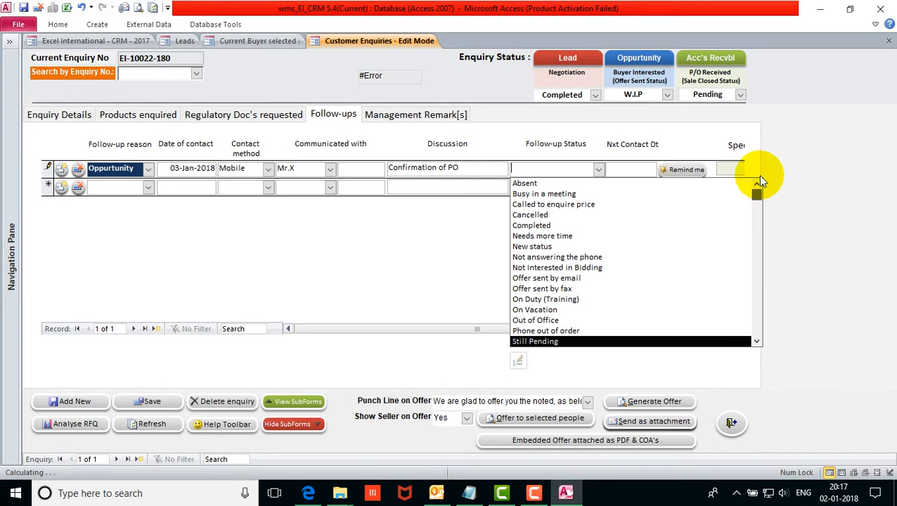
pyautogui.click(520, 362)
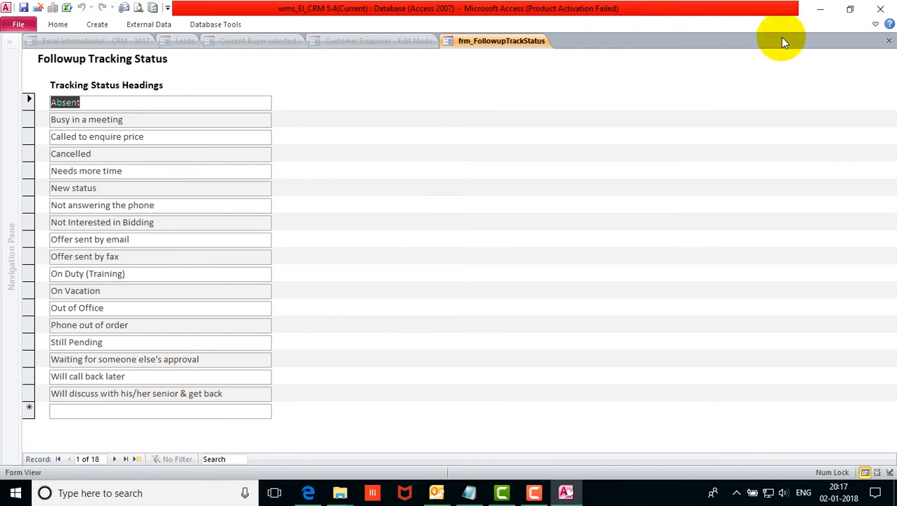
pyautogui.click(889, 41)
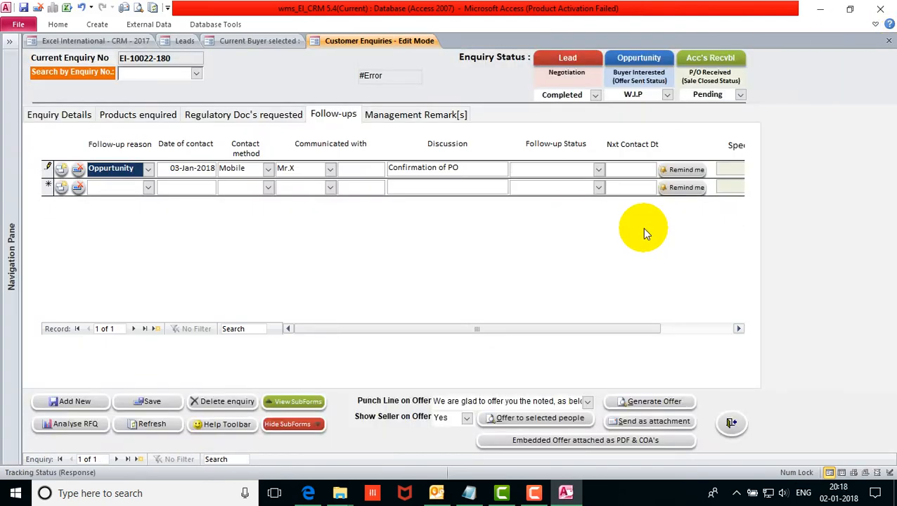
# Set the follow-up status to Needs more time and next contact date to 04-Jan-2018.
pyautogui.click(599, 169)
pyautogui.scroll(-1, 599, 173)
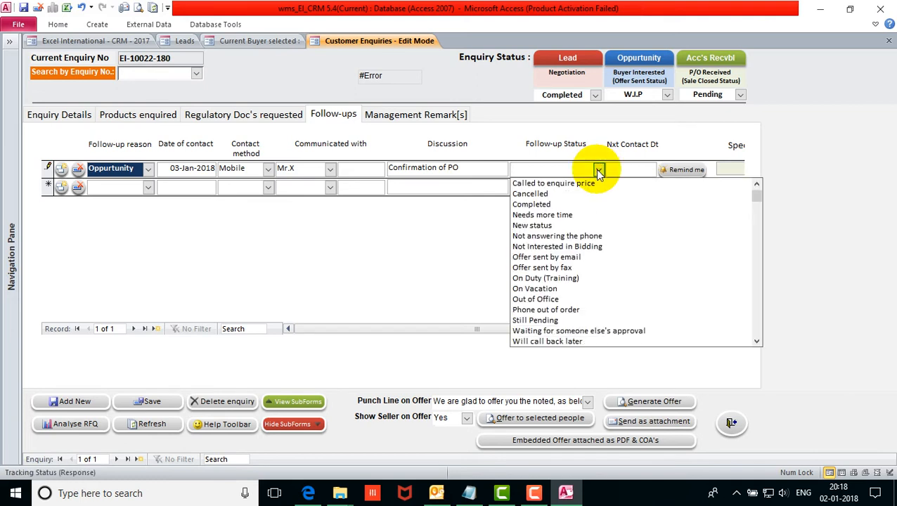
pyautogui.click(590, 222)
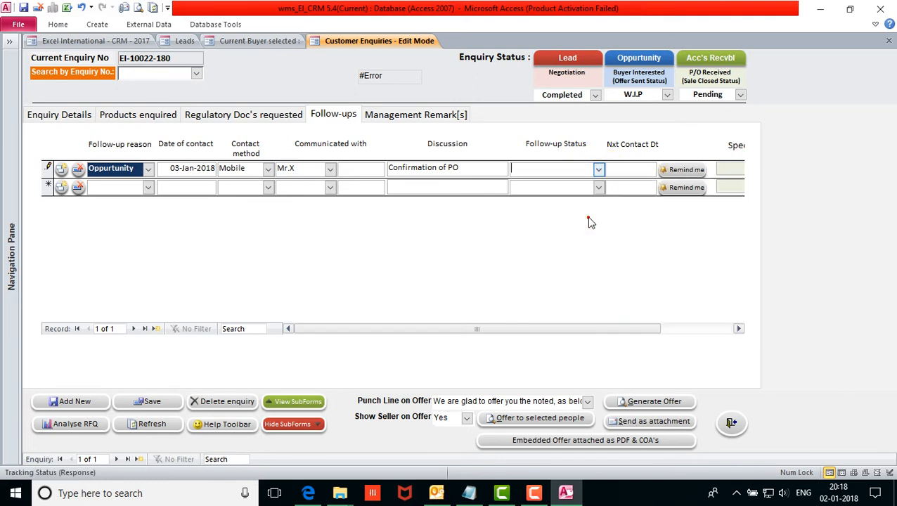
pyautogui.click(658, 171)
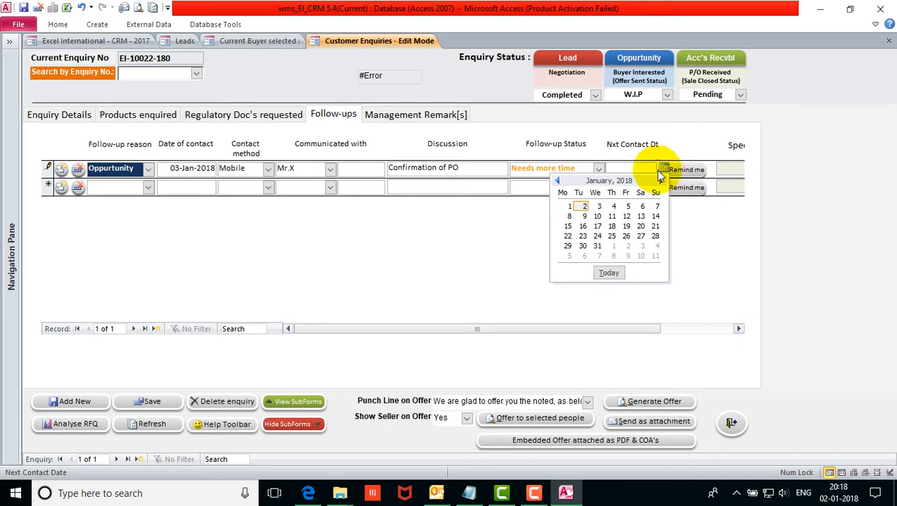
pyautogui.click(613, 206)
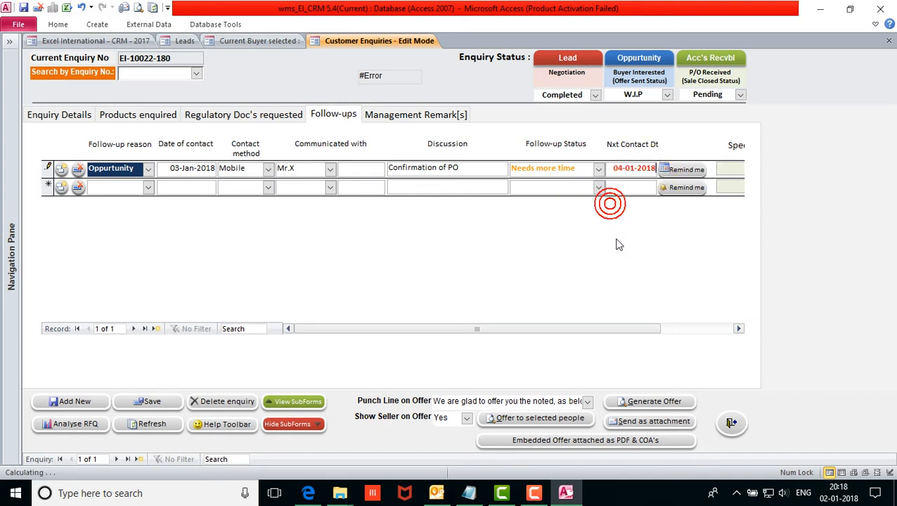
# Schedule the follow-up reminder in the CRM calendar and save the entry.
pyautogui.click(680, 170)
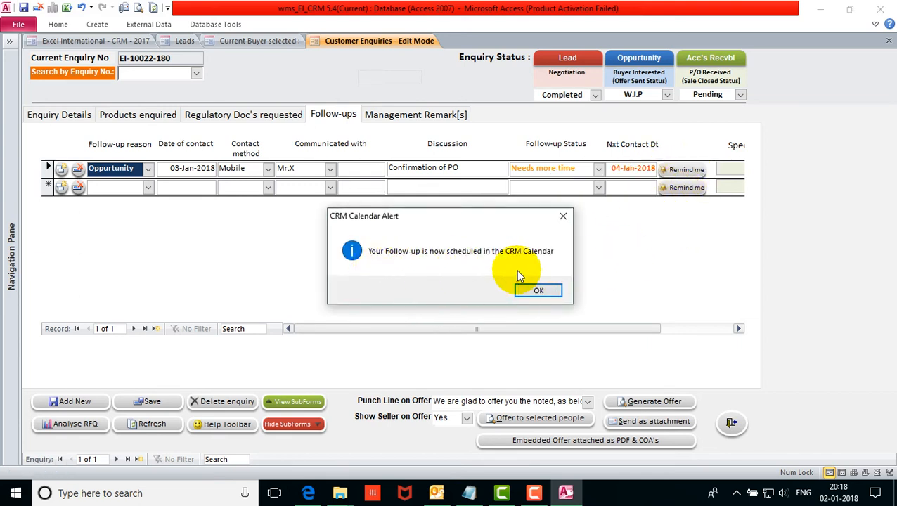
pyautogui.click(527, 291)
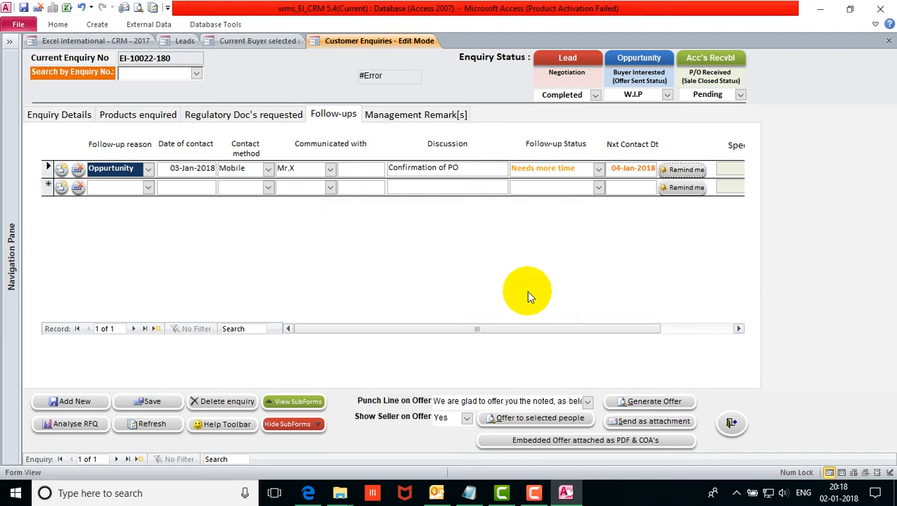
pyautogui.click(149, 403)
pyautogui.click(82, 114)
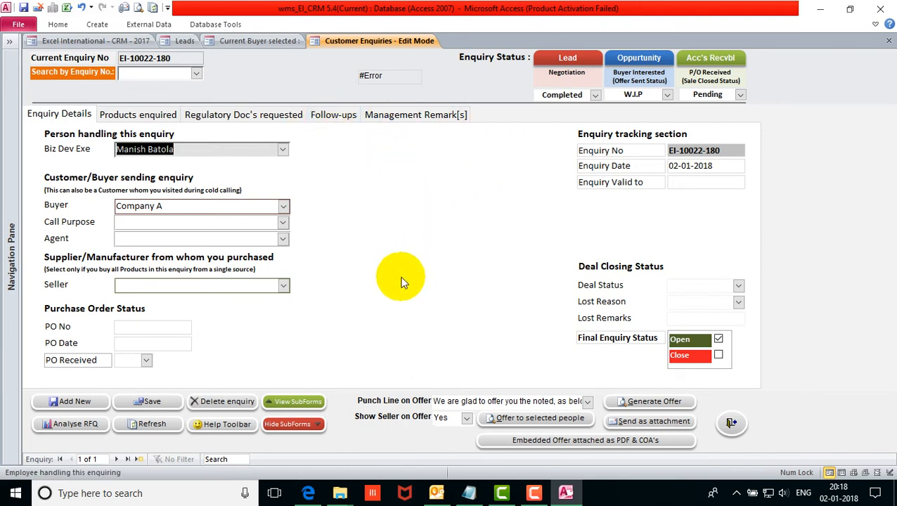
# Enter PO No PO-8909 with PO Date 03-01-2018 and save the enquiry.
pyautogui.click(175, 327)
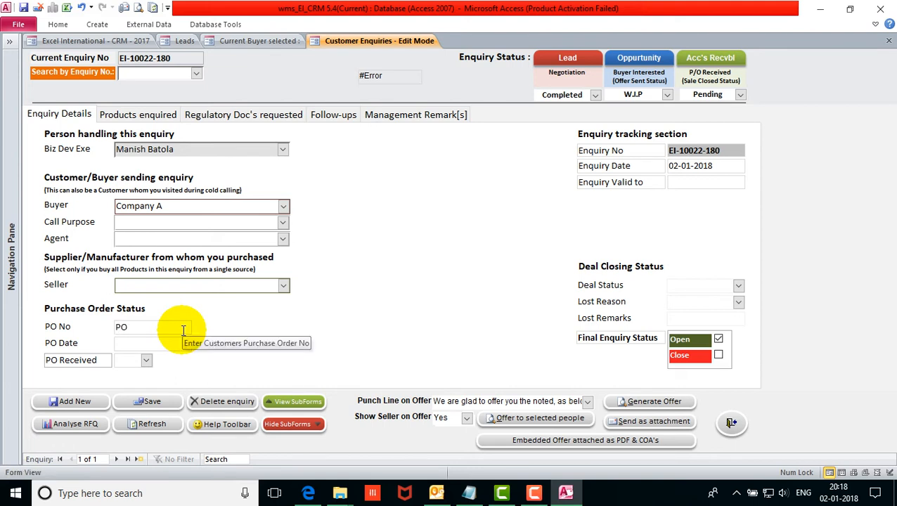
pyautogui.write('PO-8909')
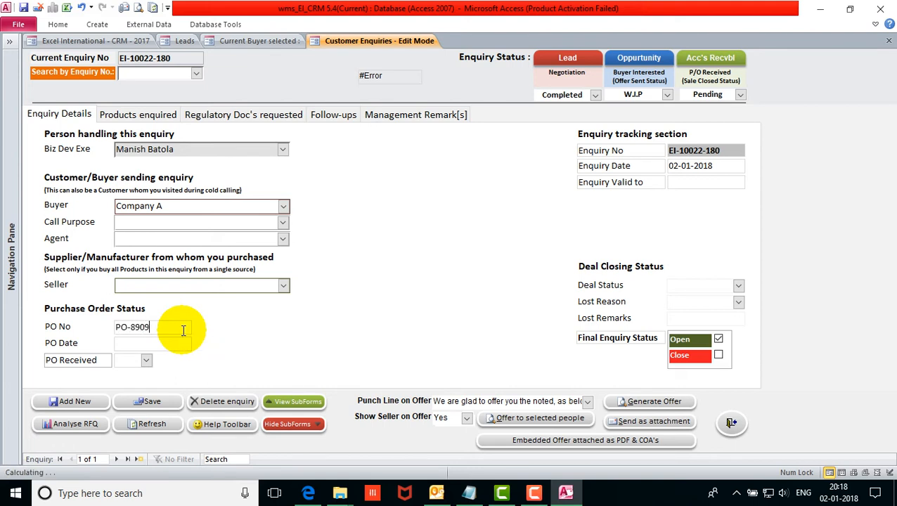
pyautogui.click(183, 343)
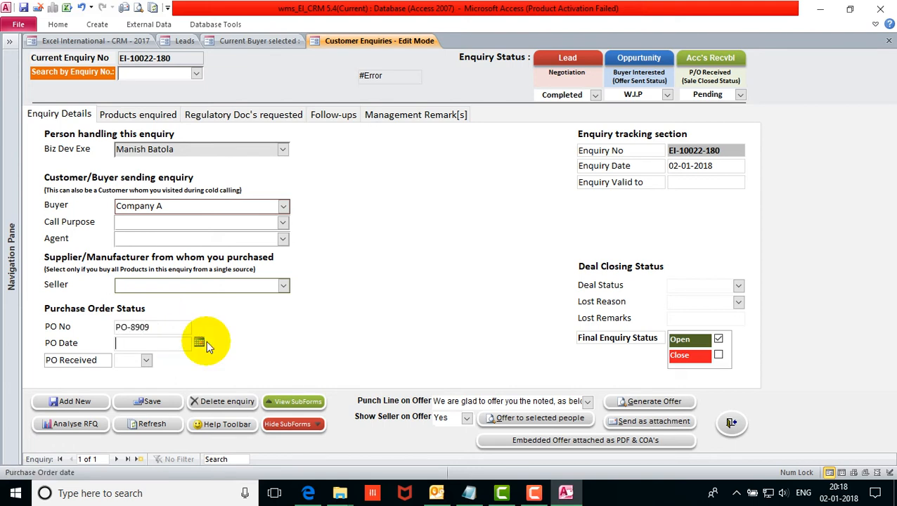
pyautogui.click(200, 342)
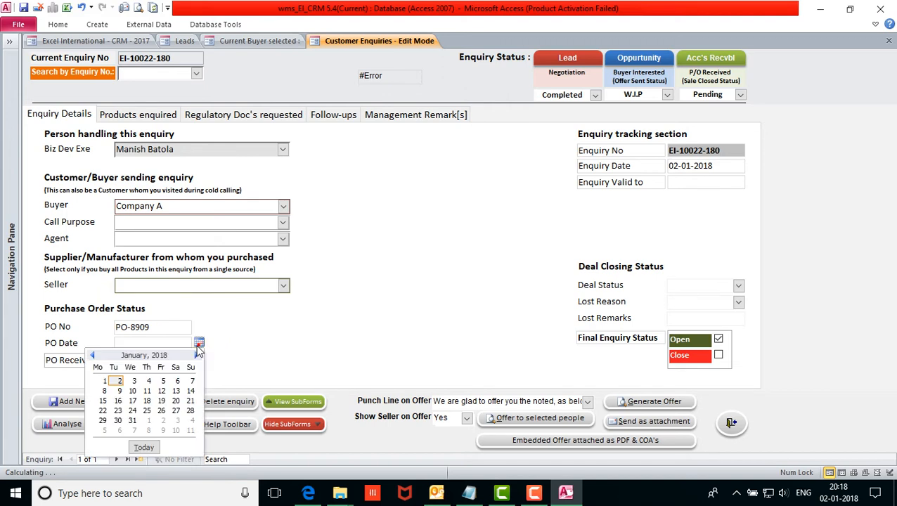
pyautogui.click(148, 381)
pyautogui.click(199, 342)
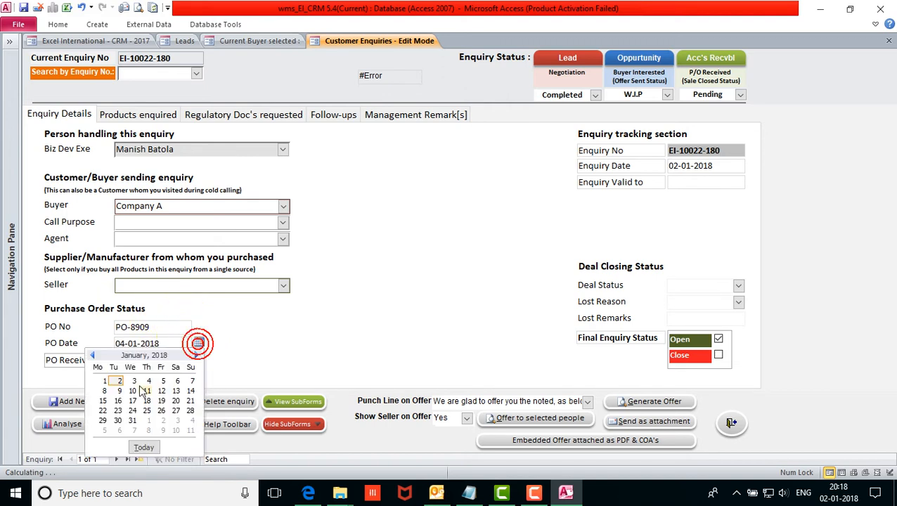
pyautogui.click(135, 382)
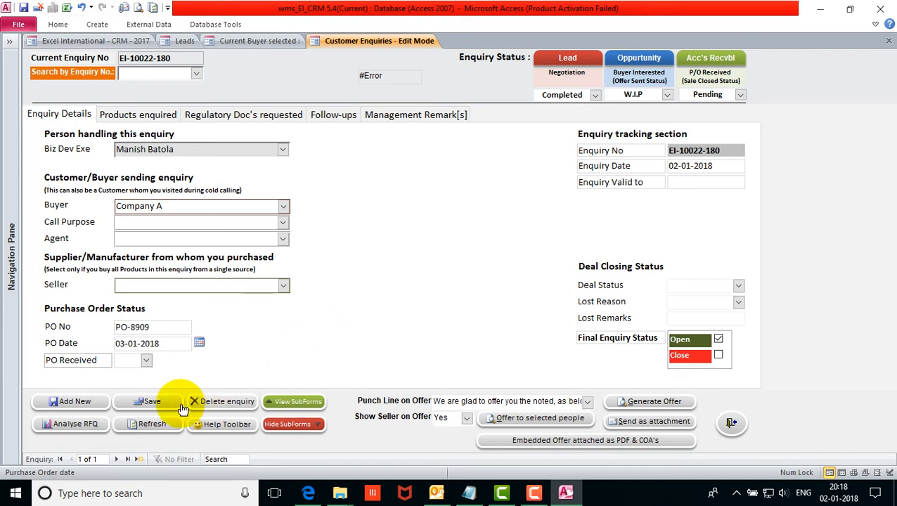
pyautogui.click(148, 401)
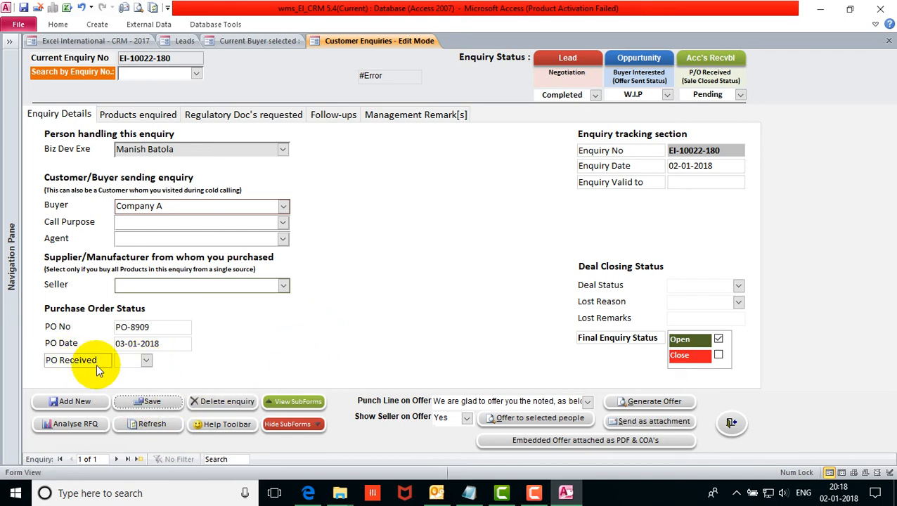
# Glance at the PO Received choices and the Leads list, then return to the enquiry form.
pyautogui.click(146, 361)
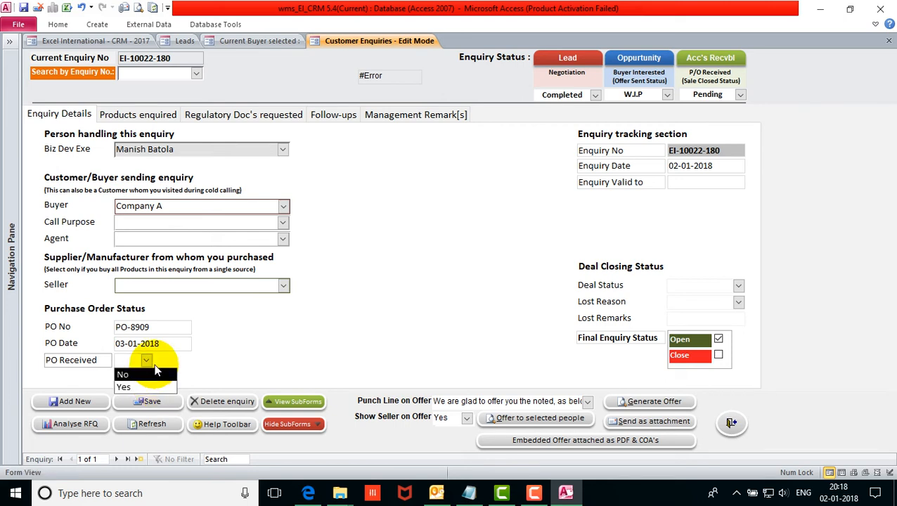
pyautogui.click(179, 356)
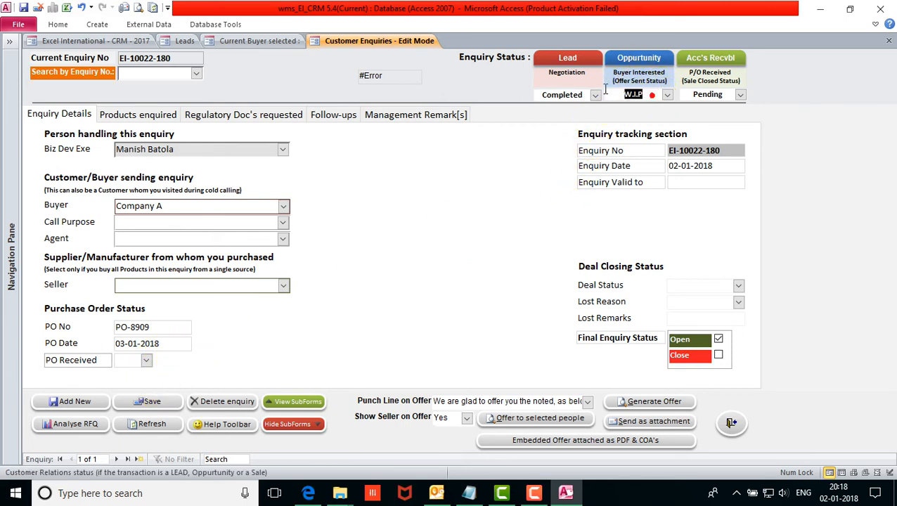
pyautogui.click(724, 95)
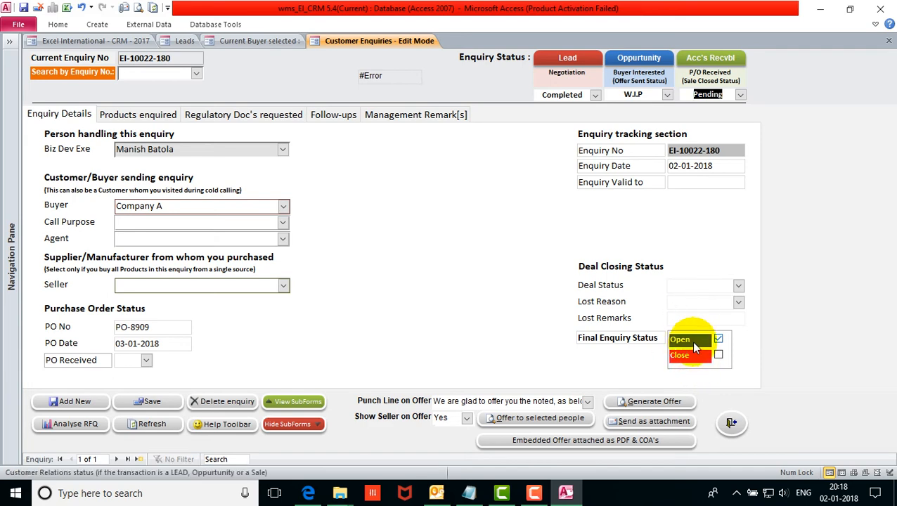
pyautogui.click(185, 40)
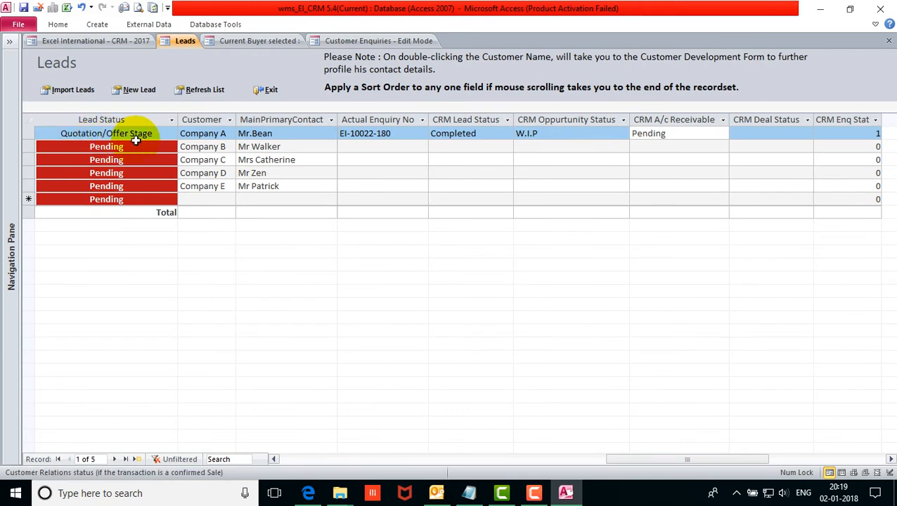
pyautogui.click(376, 40)
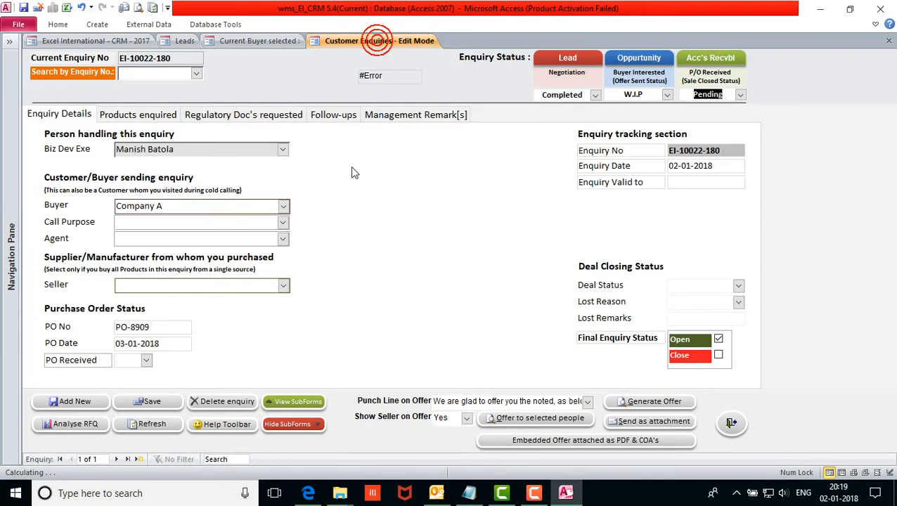
# Set PO Received to Yes, clear pending reminders, and save the now-won, closed enquiry.
pyautogui.click(146, 360)
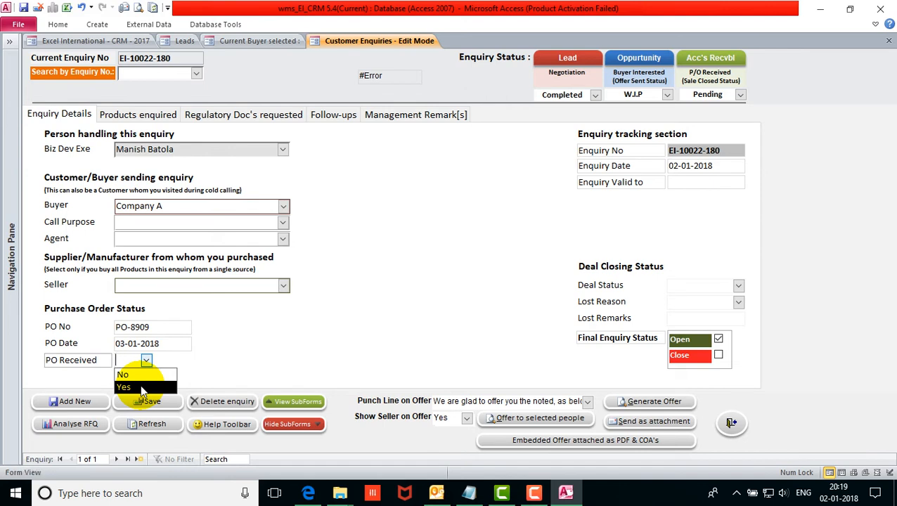
pyautogui.click(141, 389)
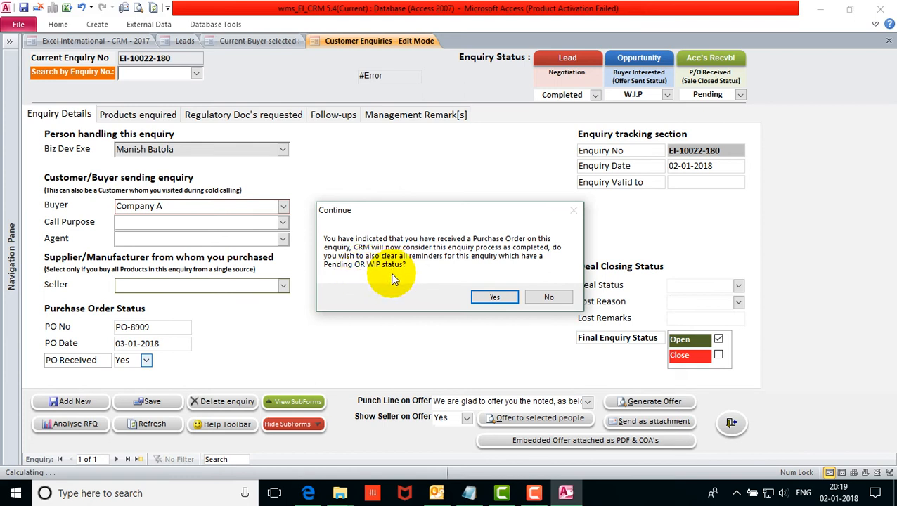
pyautogui.click(493, 298)
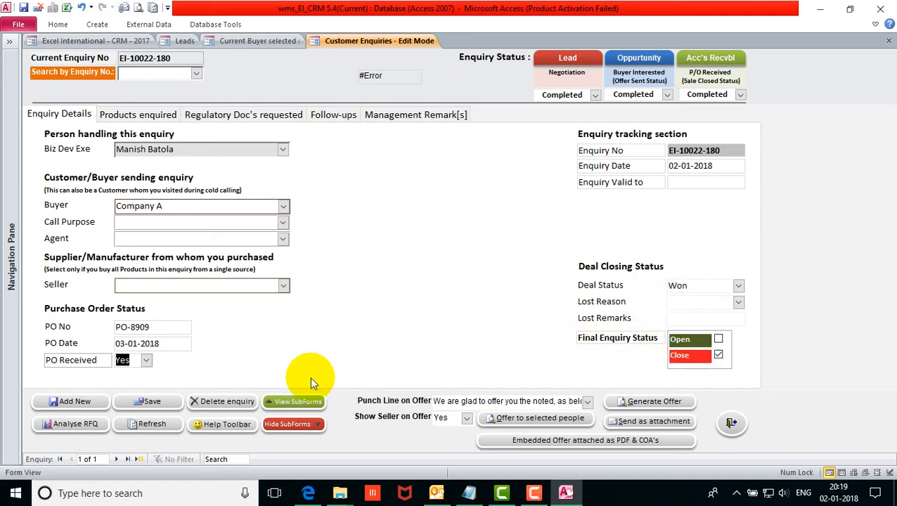
pyautogui.click(155, 404)
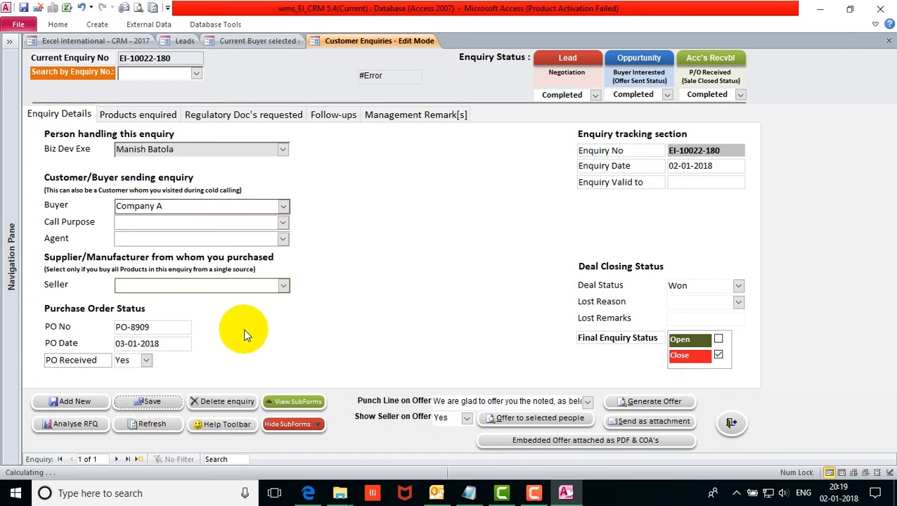
pyautogui.click(189, 42)
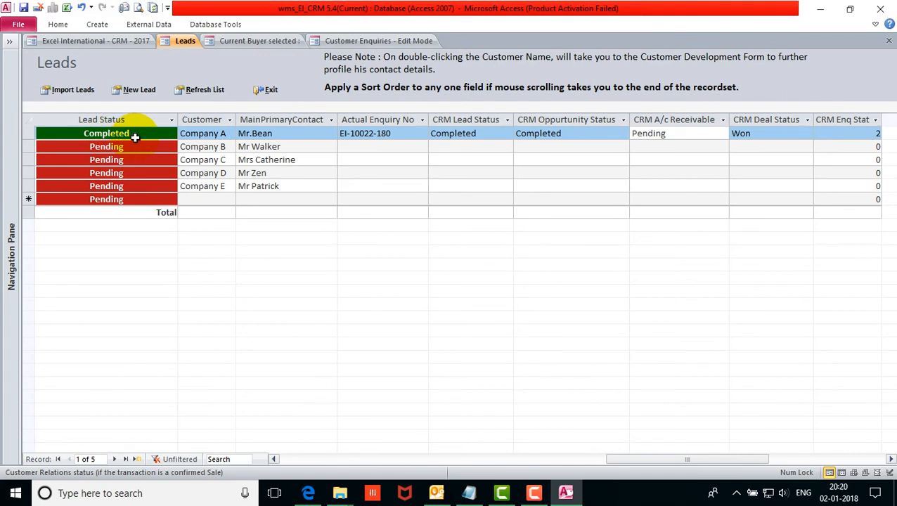
pyautogui.click(890, 459)
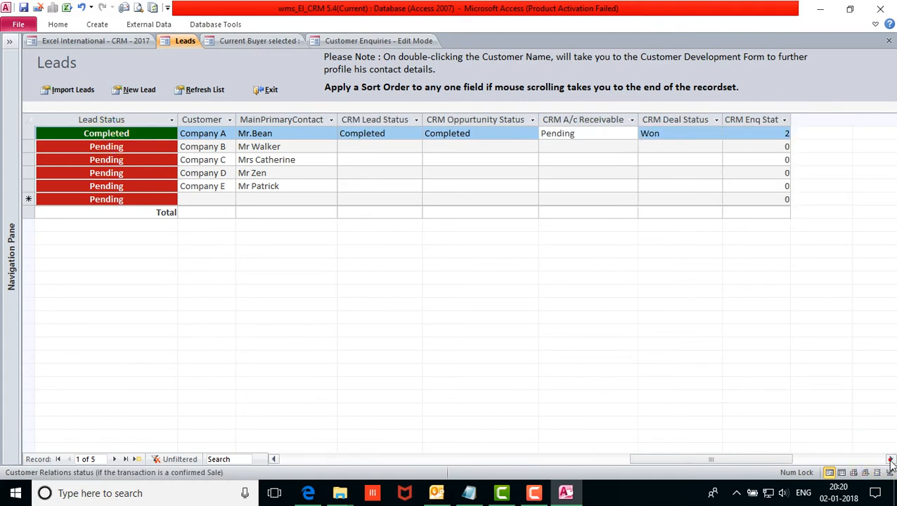
pyautogui.click(673, 133)
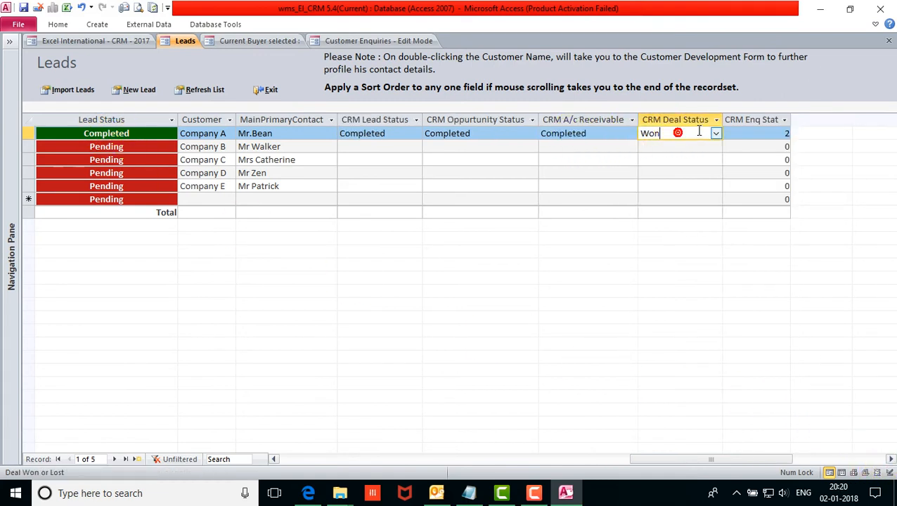
pyautogui.click(747, 134)
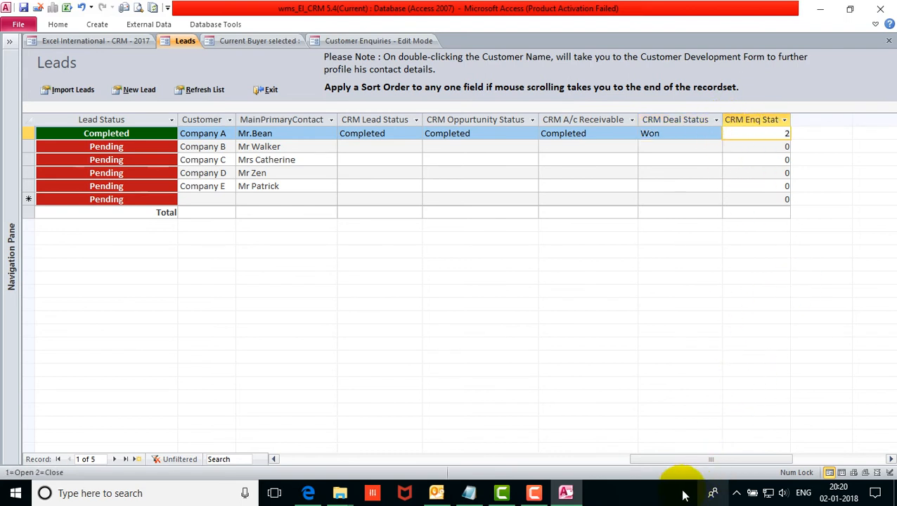
pyautogui.moveTo(661, 459); pyautogui.dragTo(252, 459)
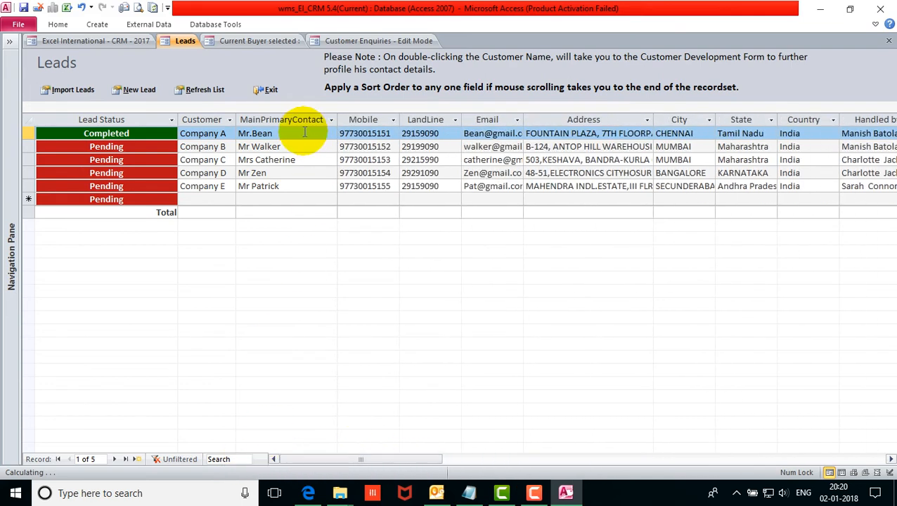
pyautogui.click(239, 134)
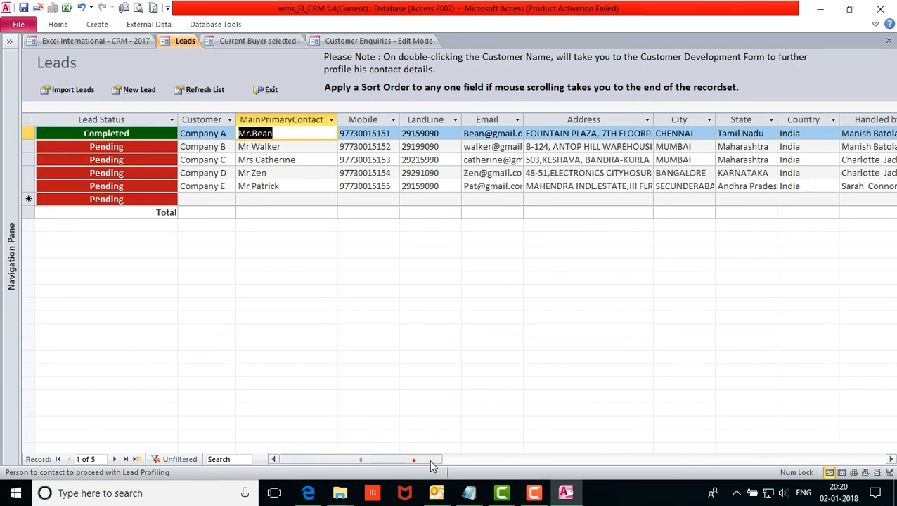
pyautogui.moveTo(432, 462); pyautogui.dragTo(460, 460)
pyautogui.click(785, 133)
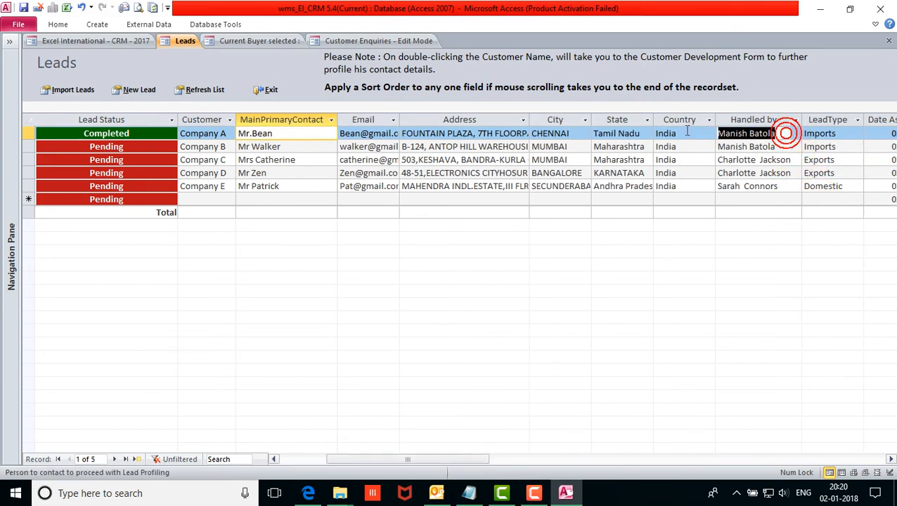
pyautogui.moveTo(457, 460); pyautogui.dragTo(593, 457)
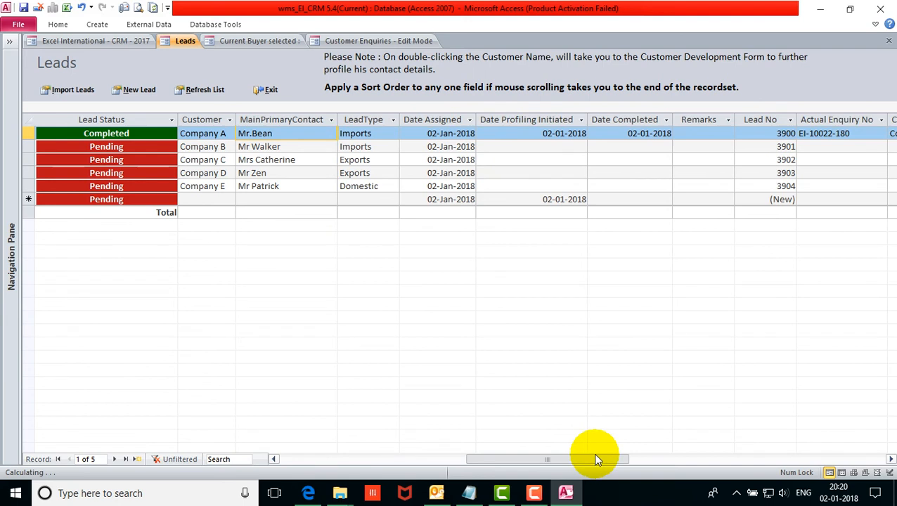
pyautogui.click(430, 118)
pyautogui.click(533, 119)
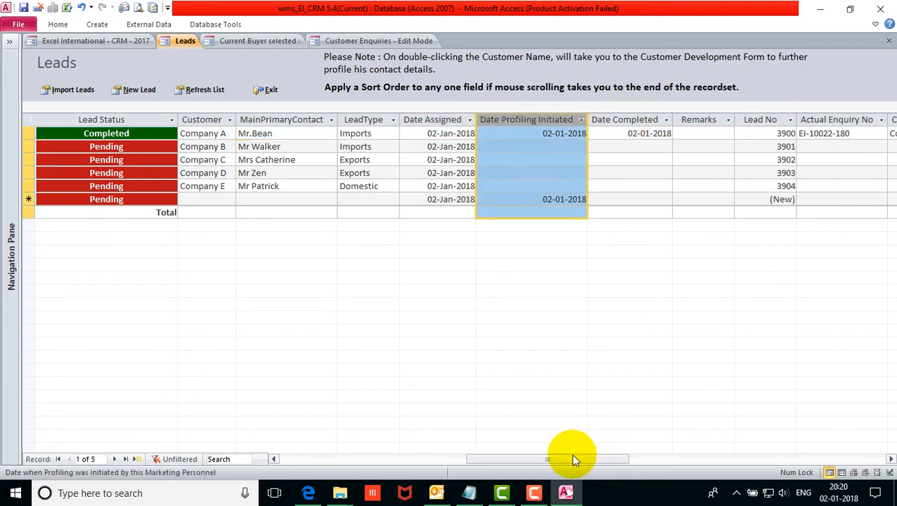
pyautogui.moveTo(560, 458); pyautogui.dragTo(633, 461)
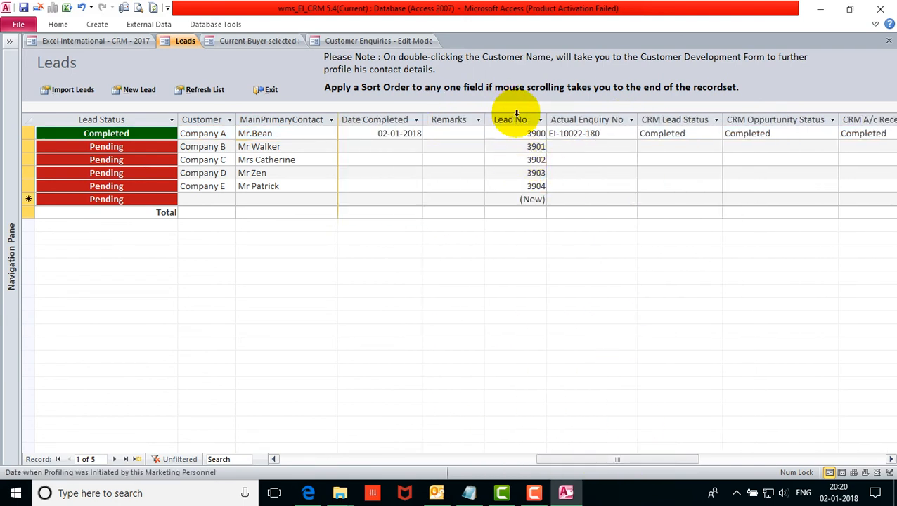
pyautogui.click(581, 116)
pyautogui.moveTo(626, 459); pyautogui.dragTo(684, 459)
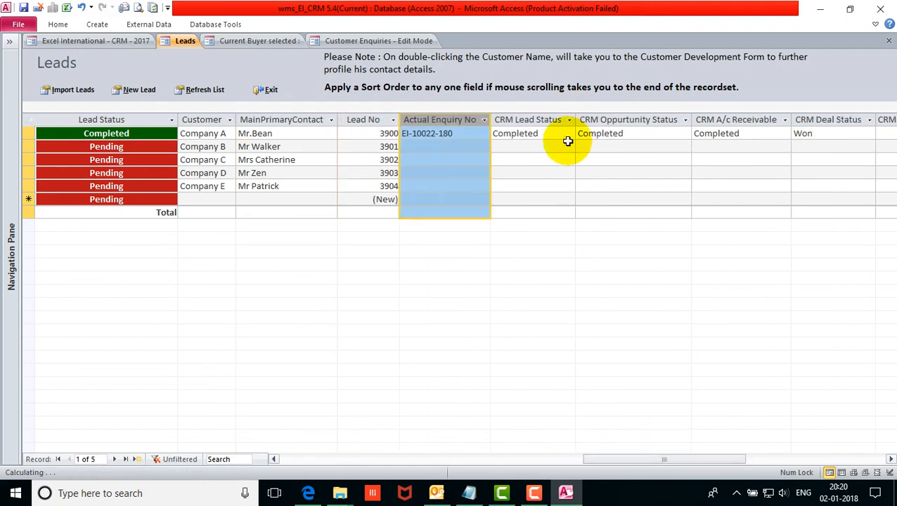
pyautogui.click(518, 114)
pyautogui.click(643, 118)
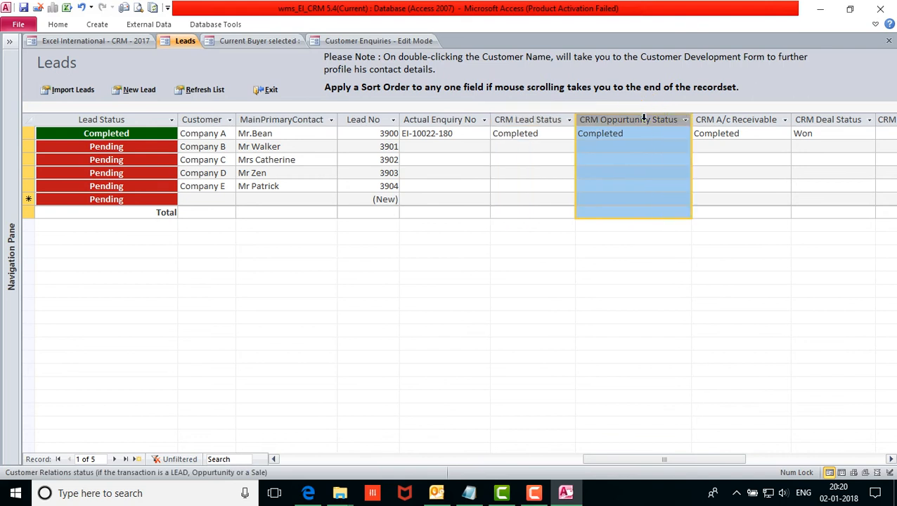
pyautogui.click(751, 119)
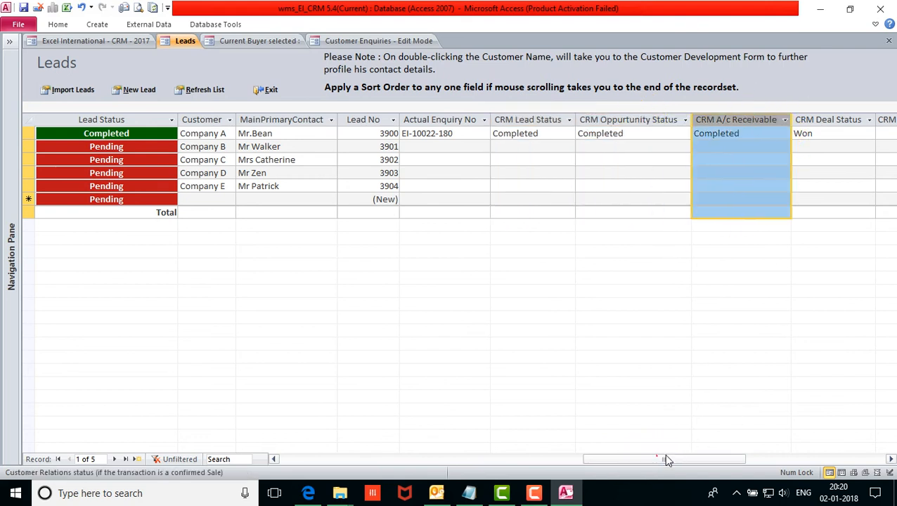
pyautogui.moveTo(666, 459); pyautogui.dragTo(703, 458)
pyautogui.click(687, 120)
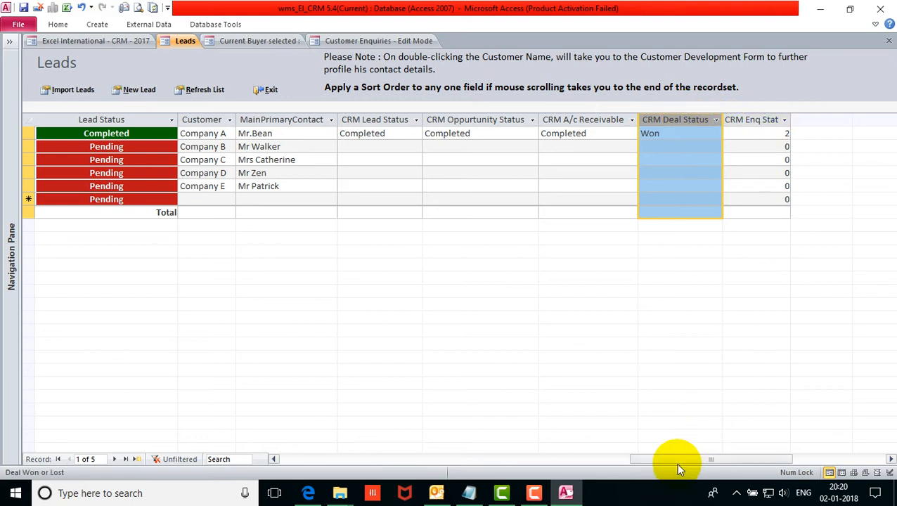
pyautogui.moveTo(675, 459); pyautogui.dragTo(286, 455)
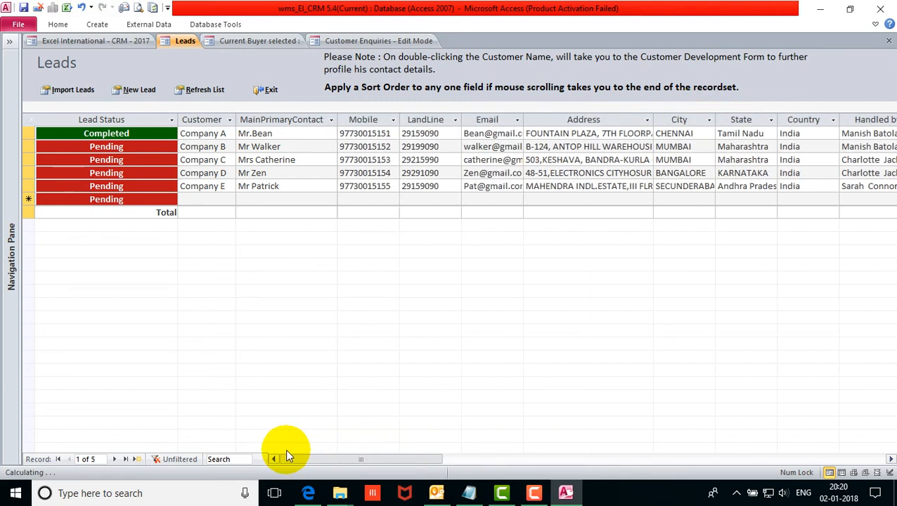
pyautogui.click(121, 159)
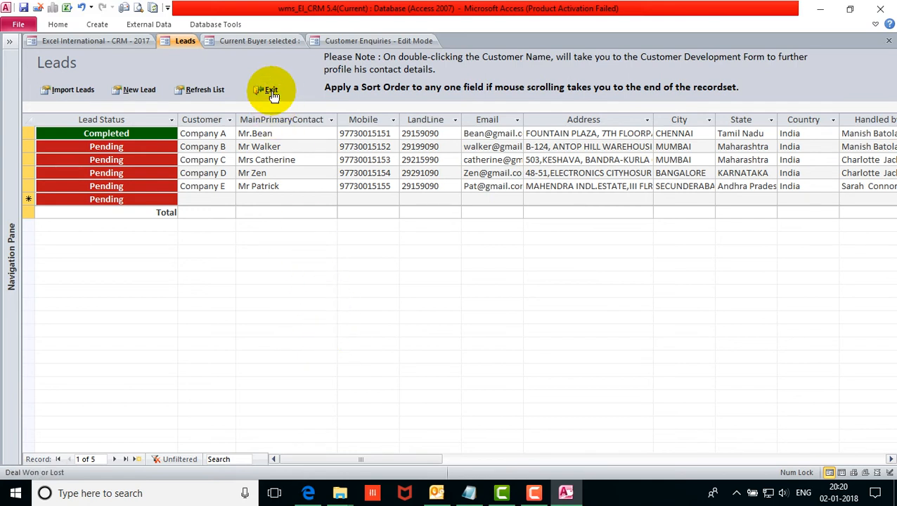
# Add lead Company F with its main contact's name, mobile number and e-mail, widening the Email column.
pyautogui.click(211, 199)
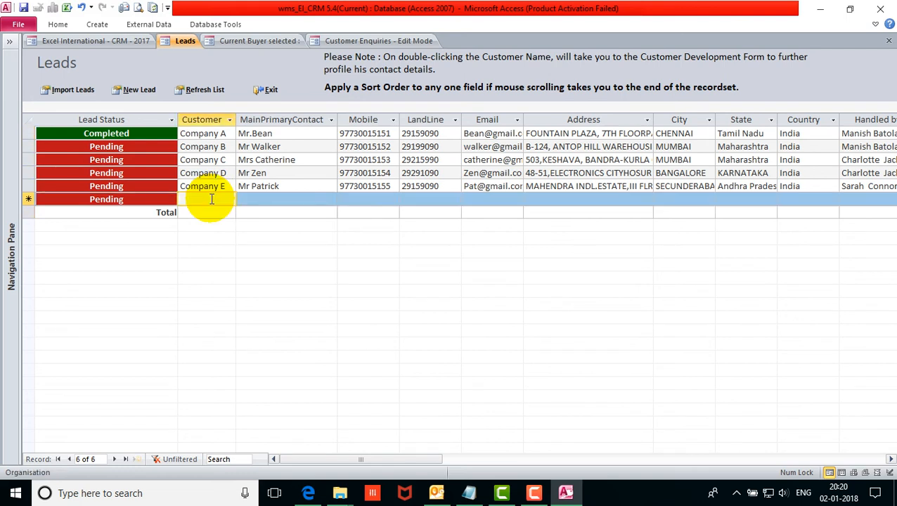
pyautogui.write('Company F')
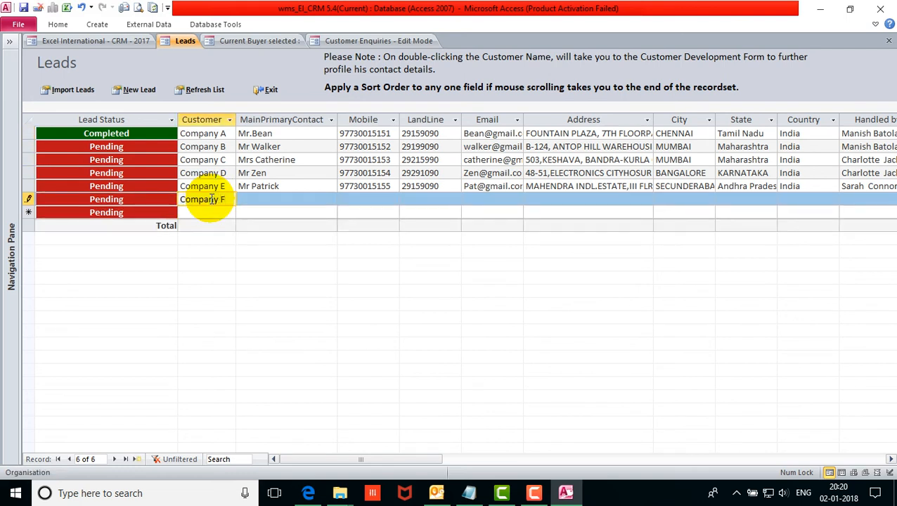
pyautogui.press('Tab')
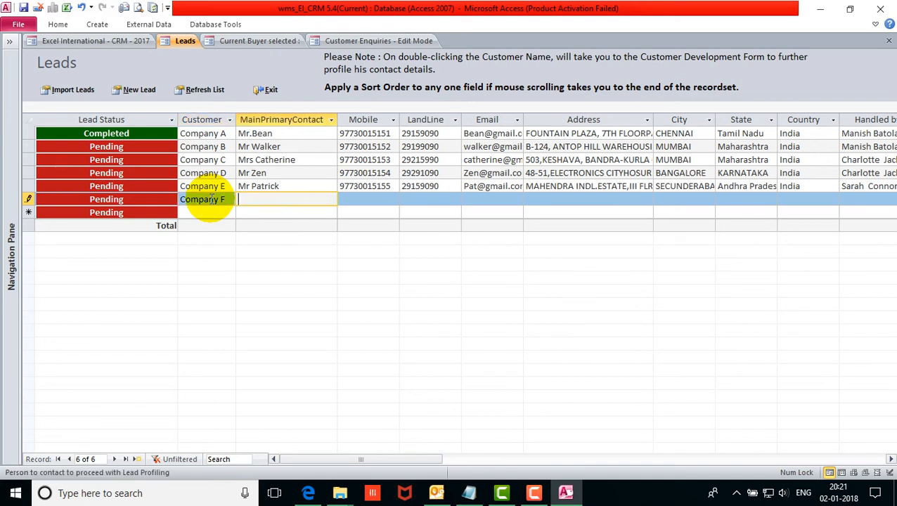
pyautogui.write('Mr.Sudha')
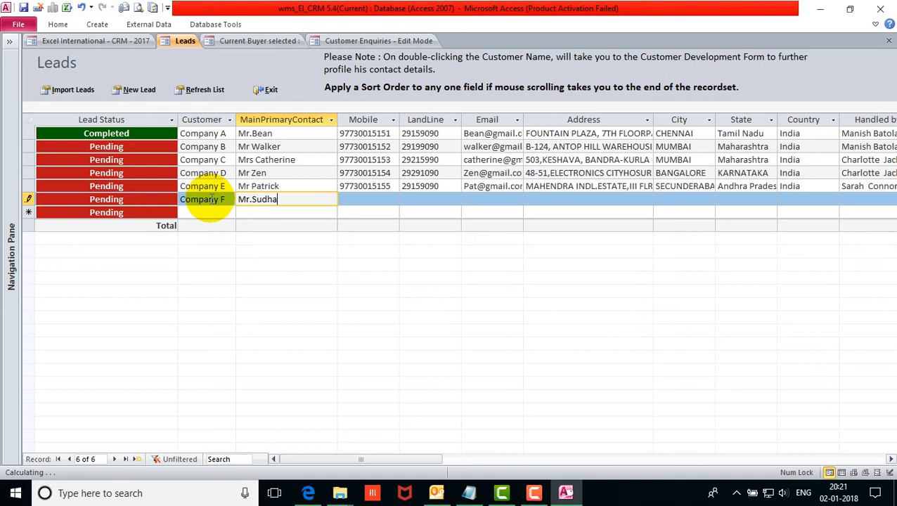
pyautogui.write('kar')
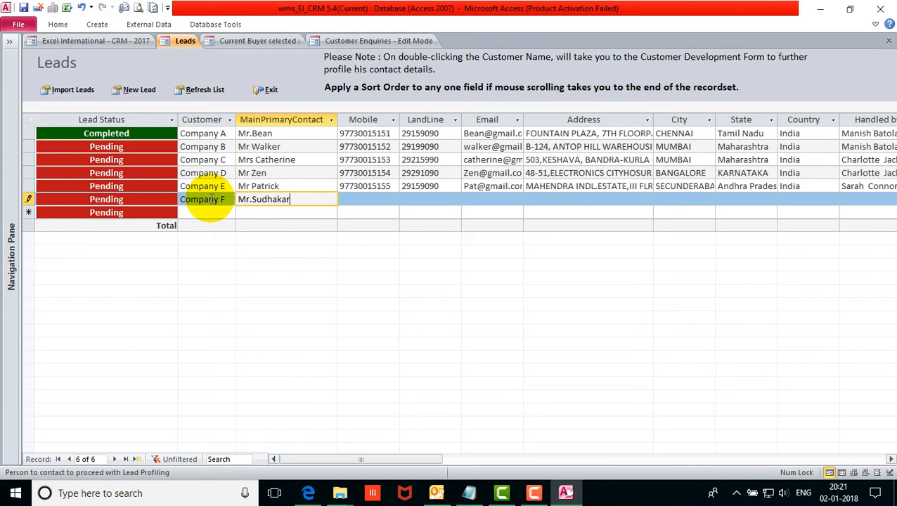
pyautogui.press('Tab')
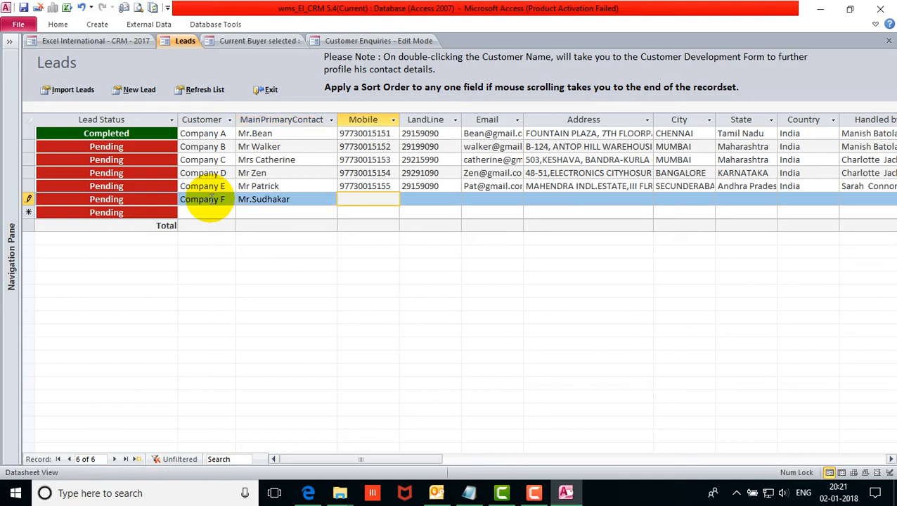
pyautogui.click(501, 200)
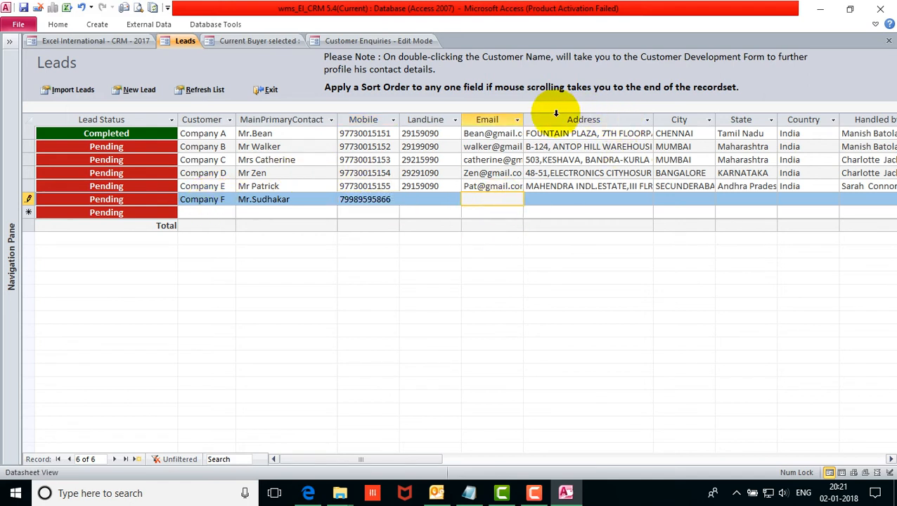
pyautogui.moveTo(523, 121); pyautogui.dragTo(595, 121)
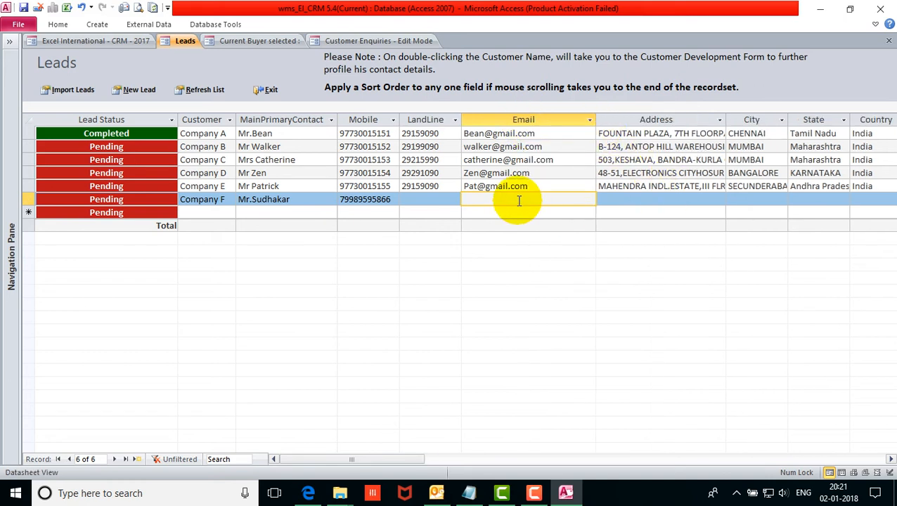
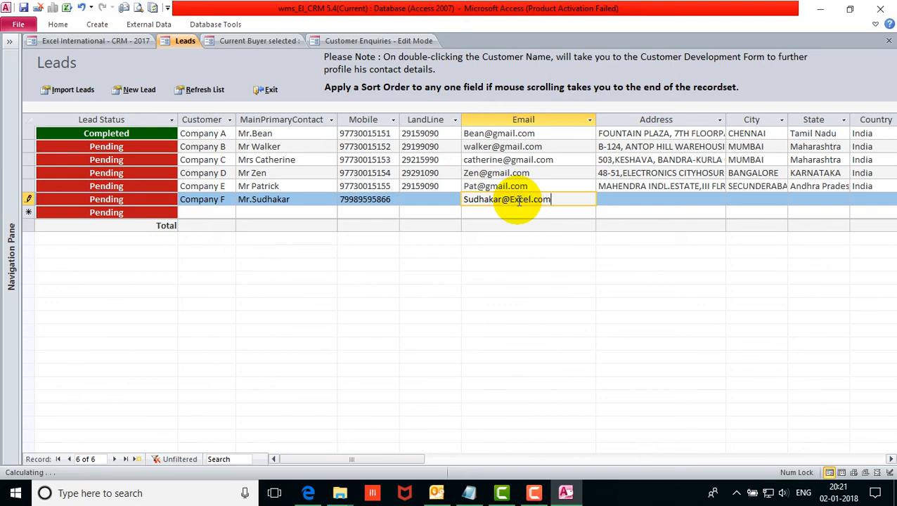
pyautogui.press('Tab')
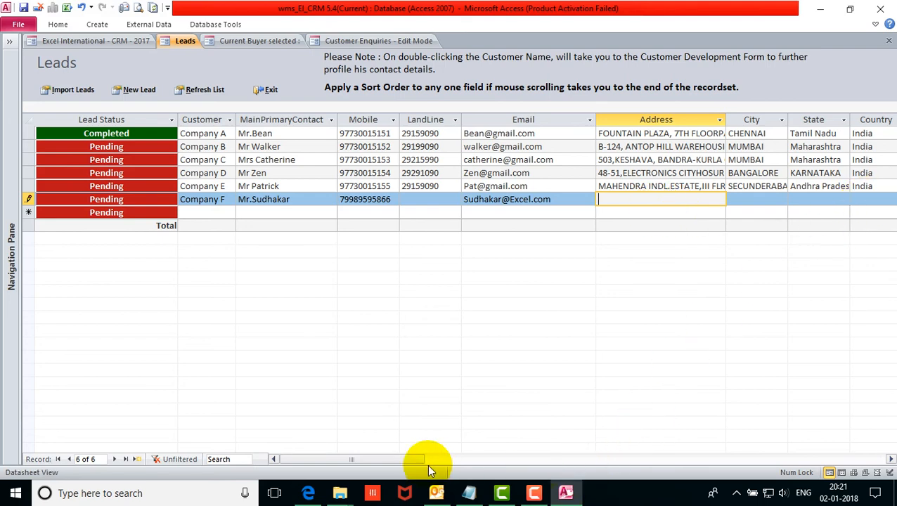
pyautogui.moveTo(425, 459); pyautogui.dragTo(484, 457)
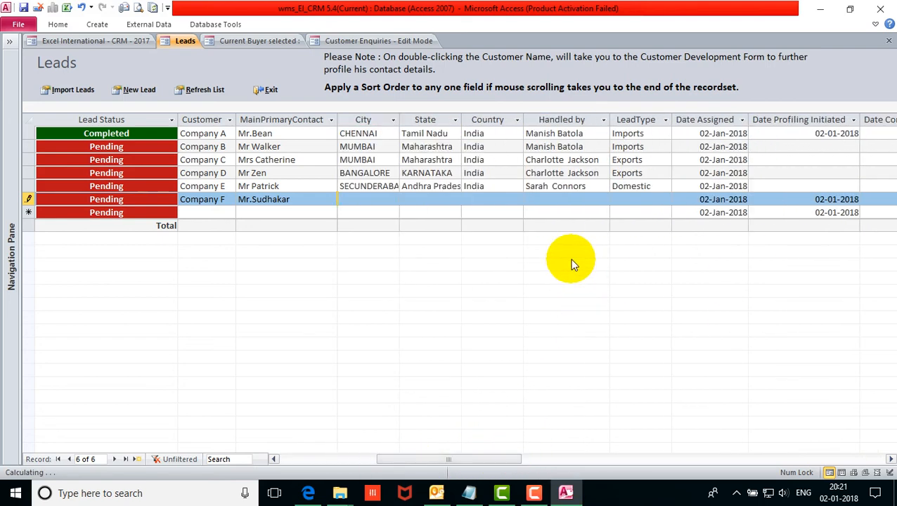
# Assign a staff member as Company F's handler and check the contact name field.
pyautogui.click(567, 198)
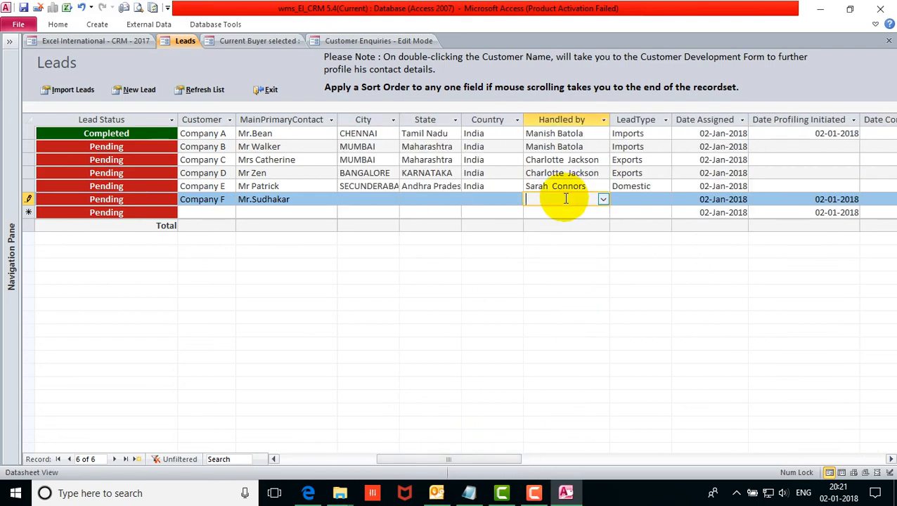
pyautogui.click(602, 199)
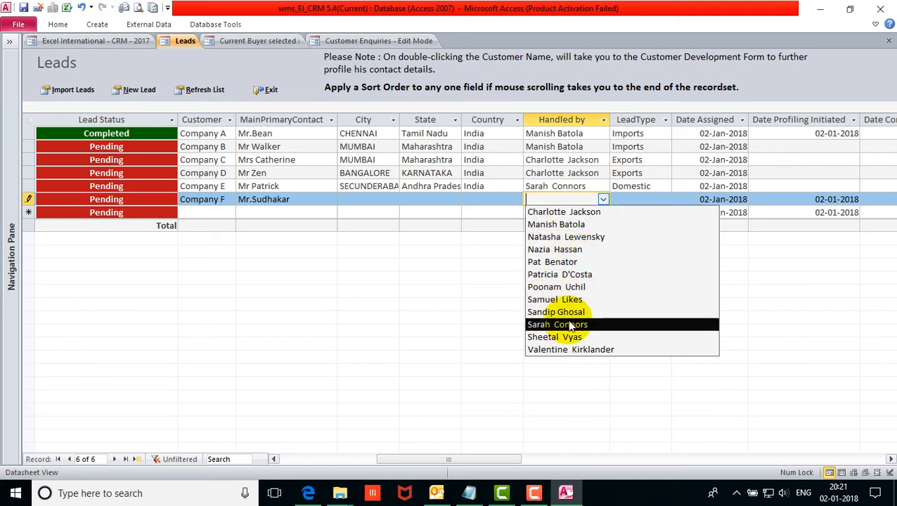
pyautogui.click(554, 337)
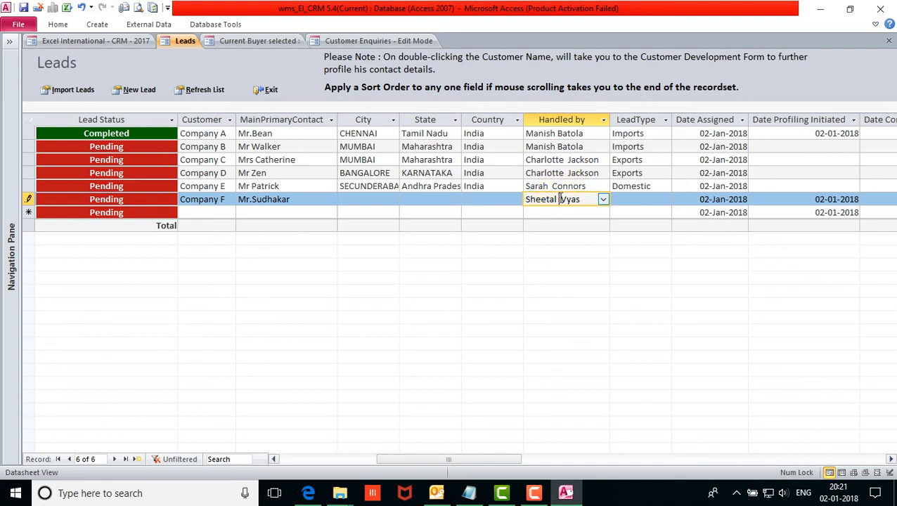
pyautogui.moveTo(560, 201); pyautogui.dragTo(498, 203)
pyautogui.click(246, 199)
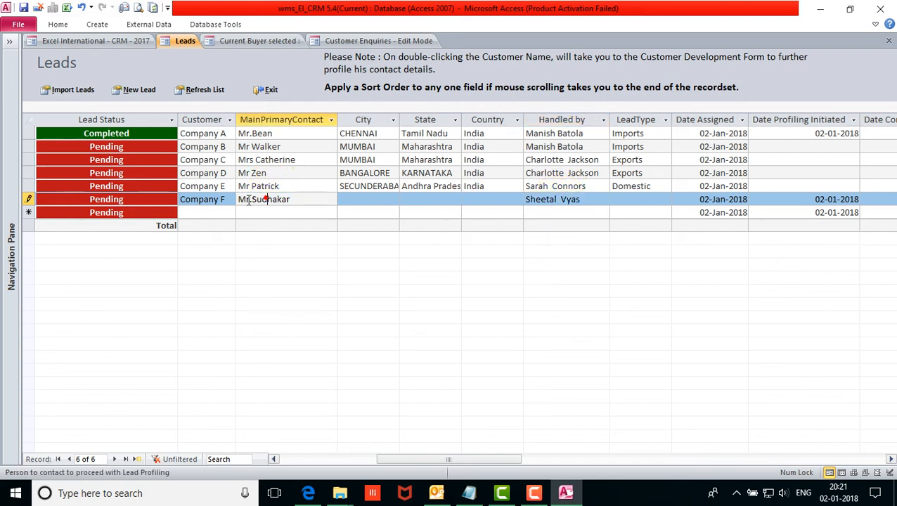
pyautogui.moveTo(251, 200); pyautogui.dragTo(304, 199)
pyautogui.moveTo(250, 199); pyautogui.dragTo(333, 200)
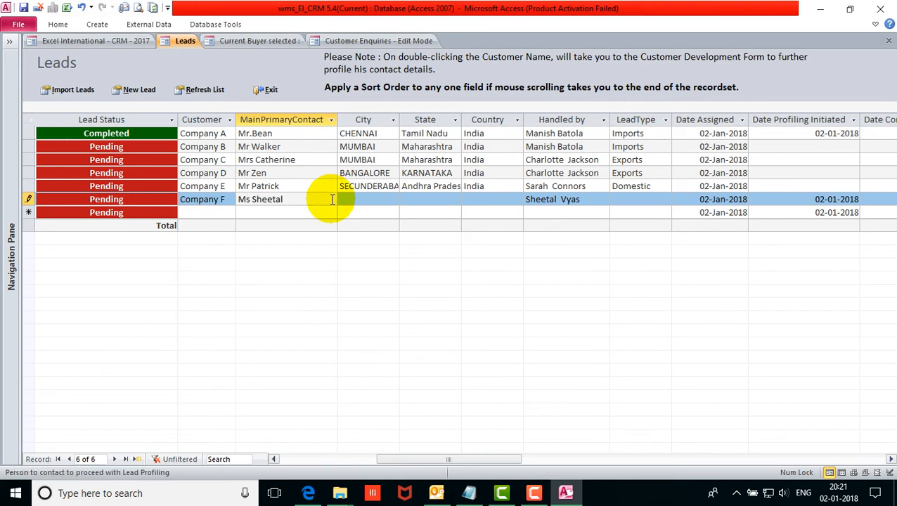
pyautogui.click(501, 199)
# Set Company F's LeadType to Imports and delete its Date Profiling Initiated value.
pyautogui.click(630, 199)
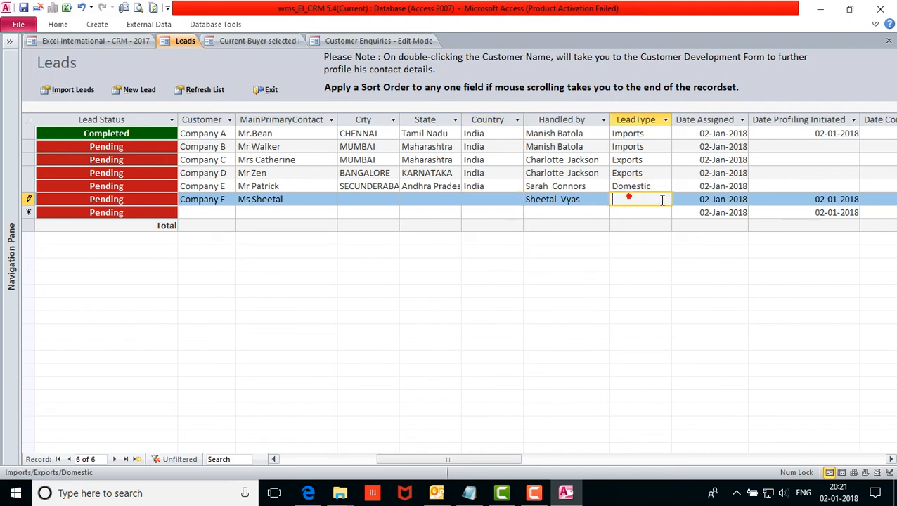
pyautogui.click(663, 199)
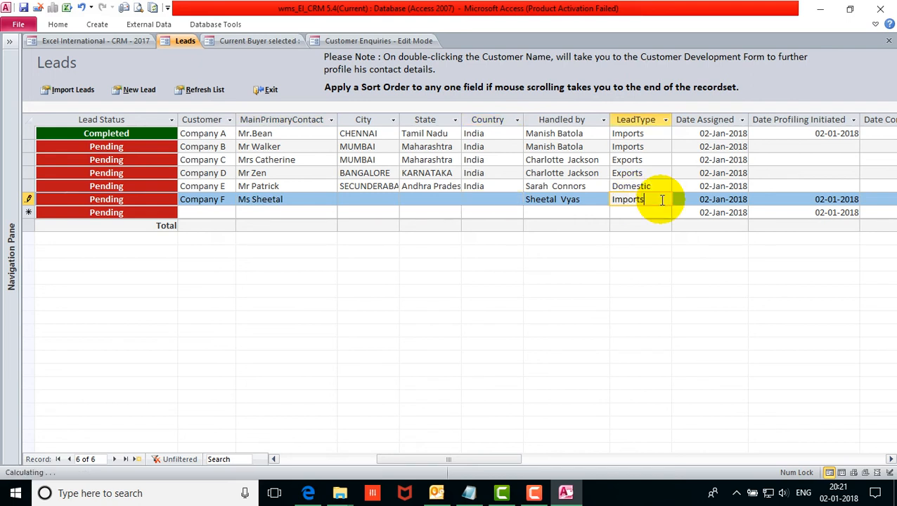
pyautogui.click(775, 199)
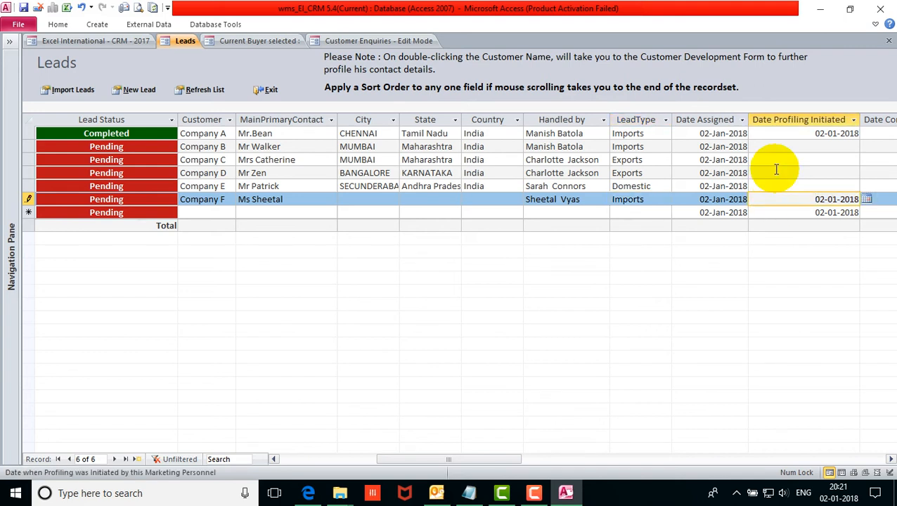
pyautogui.click(811, 194)
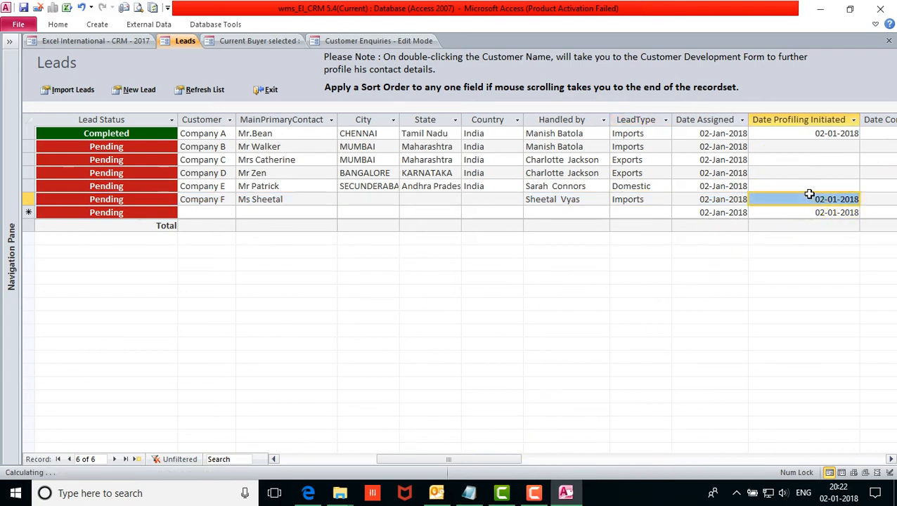
pyautogui.press('Delete')
pyautogui.click(812, 176)
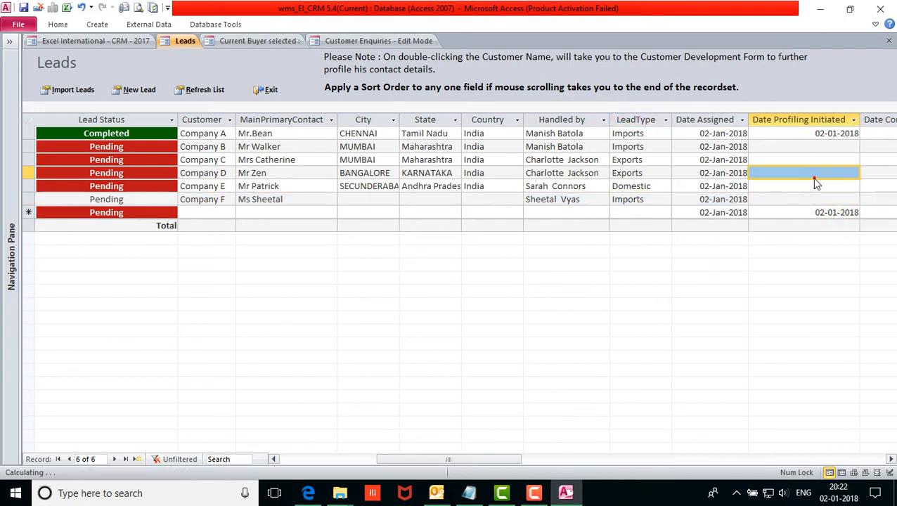
pyautogui.moveTo(383, 459); pyautogui.dragTo(288, 460)
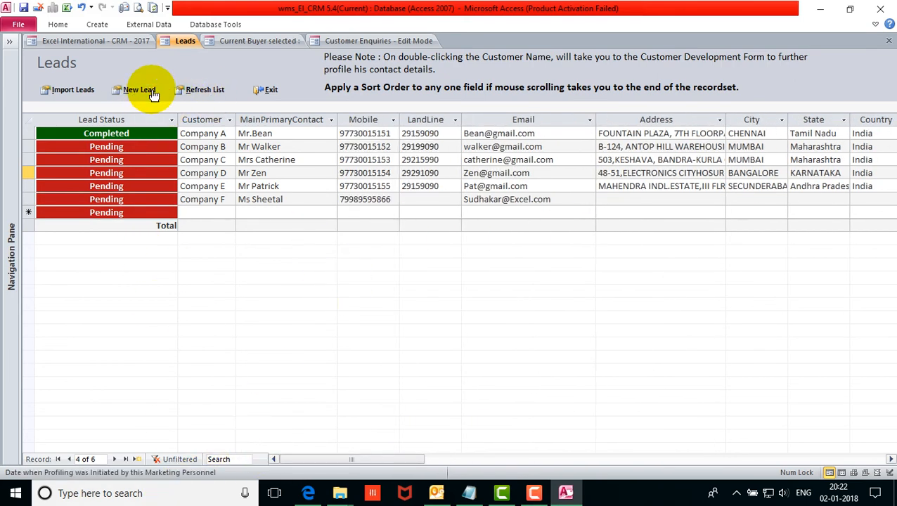
# Refresh the Leads list and add a blank enquiry record with Pending statuses, then close the form.
pyautogui.click(204, 90)
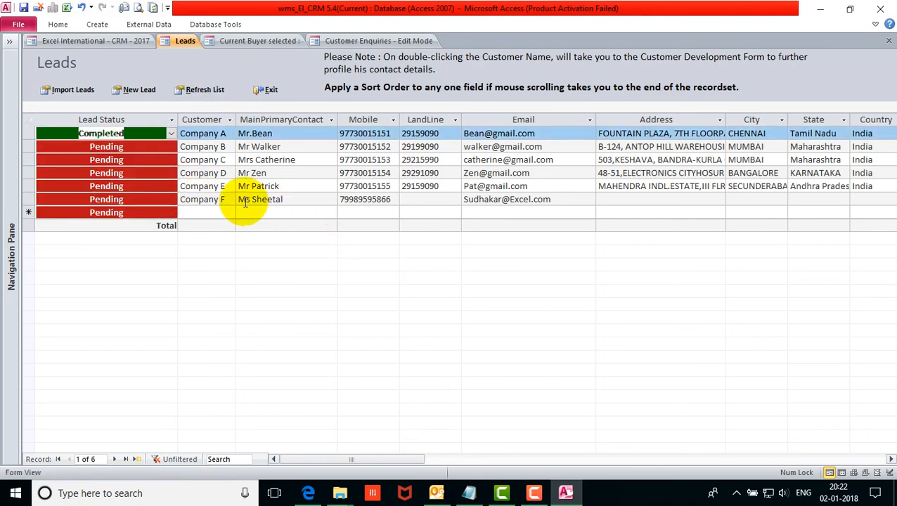
pyautogui.click(380, 45)
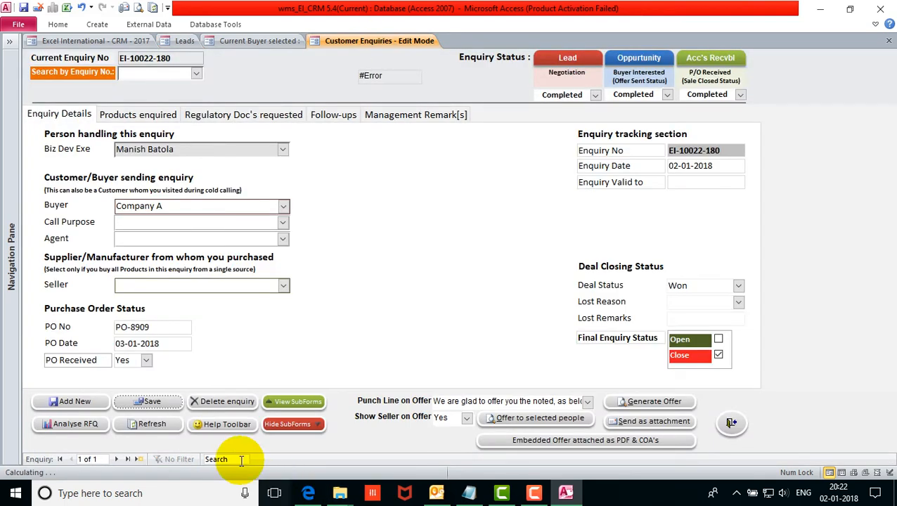
pyautogui.click(73, 401)
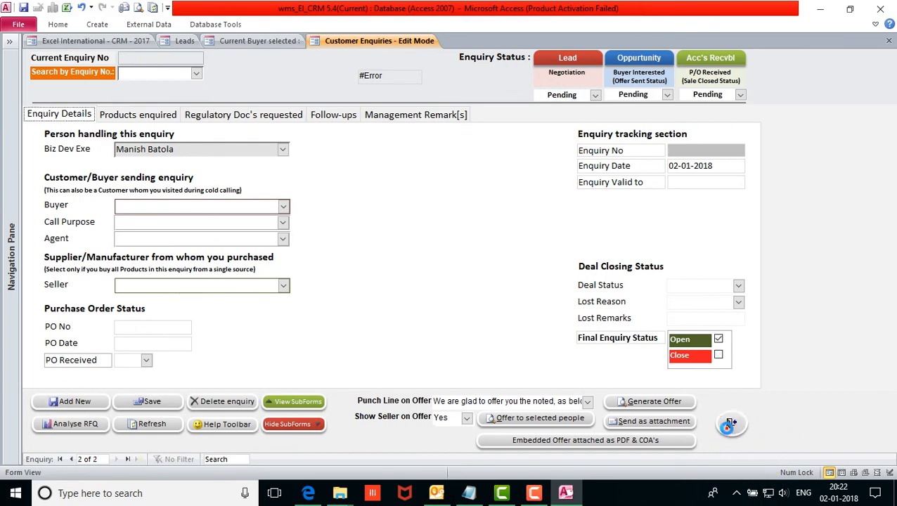
pyautogui.click(731, 423)
# Close the buyer form and convert Company F's lead into a customer profile.
pyautogui.click(287, 41)
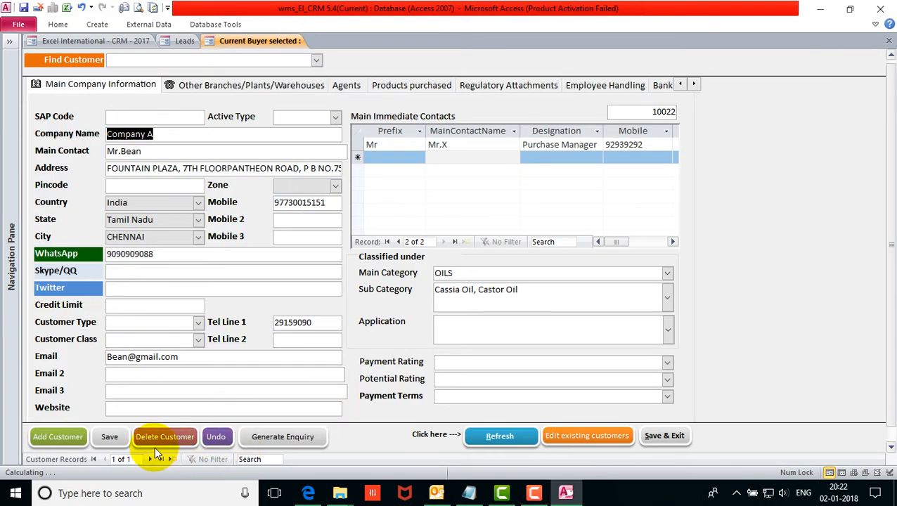
pyautogui.click(626, 437)
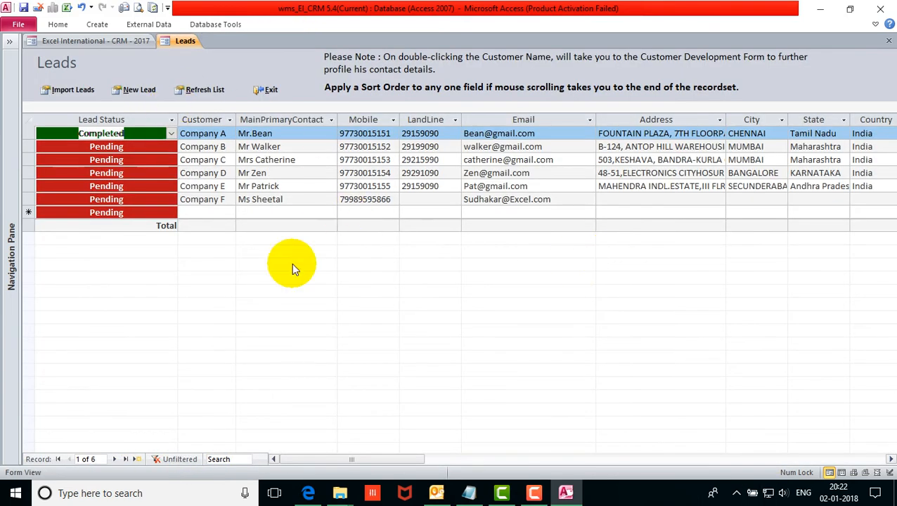
pyautogui.click(276, 199)
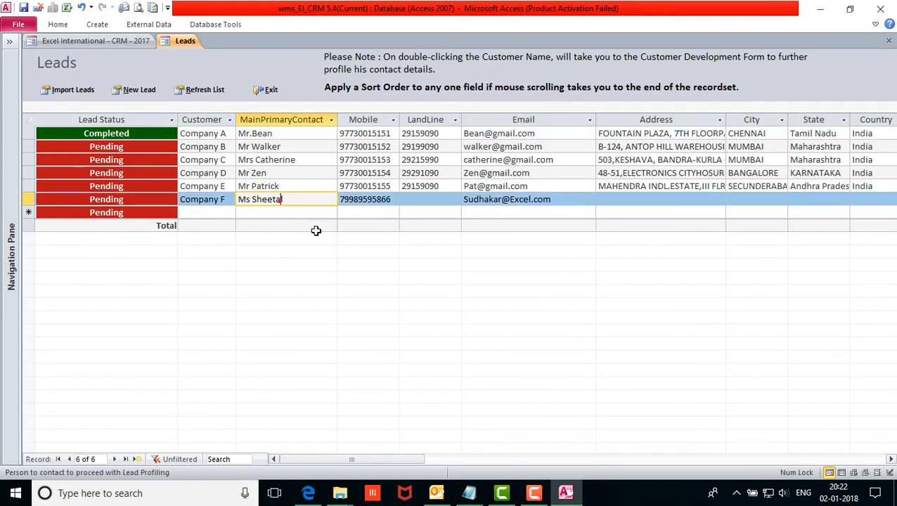
pyautogui.click(214, 201)
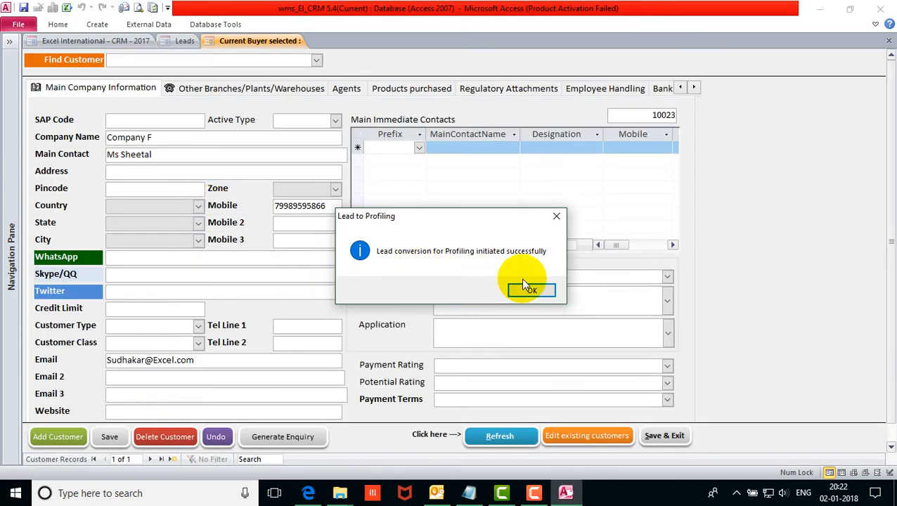
pyautogui.click(531, 291)
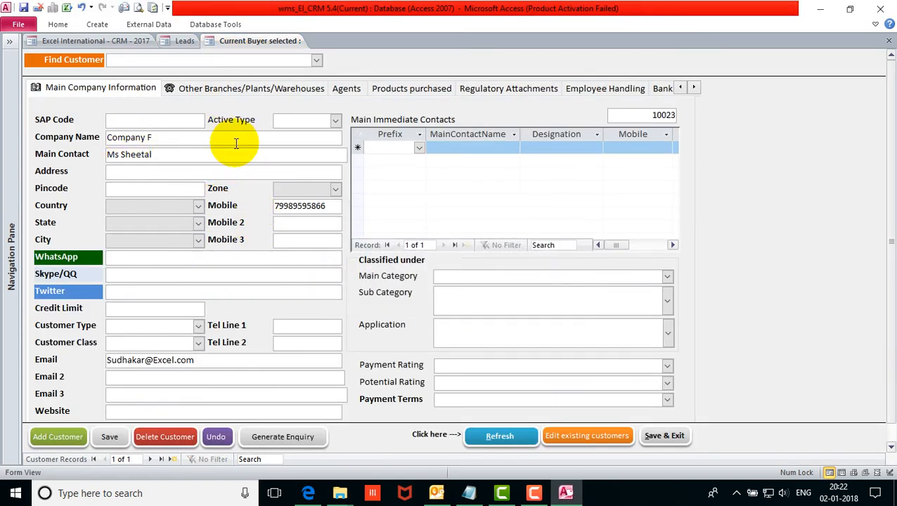
# Set Company F's address to 'Address XYZ', save the customer, and generate enquiry EI-10023-181.
pyautogui.click(135, 172)
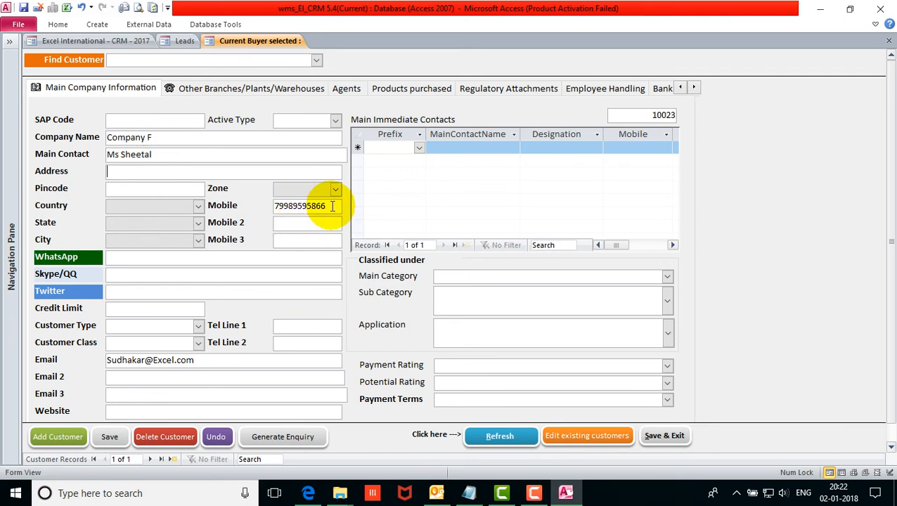
pyautogui.moveTo(330, 206); pyautogui.dragTo(277, 205)
pyautogui.click(171, 171)
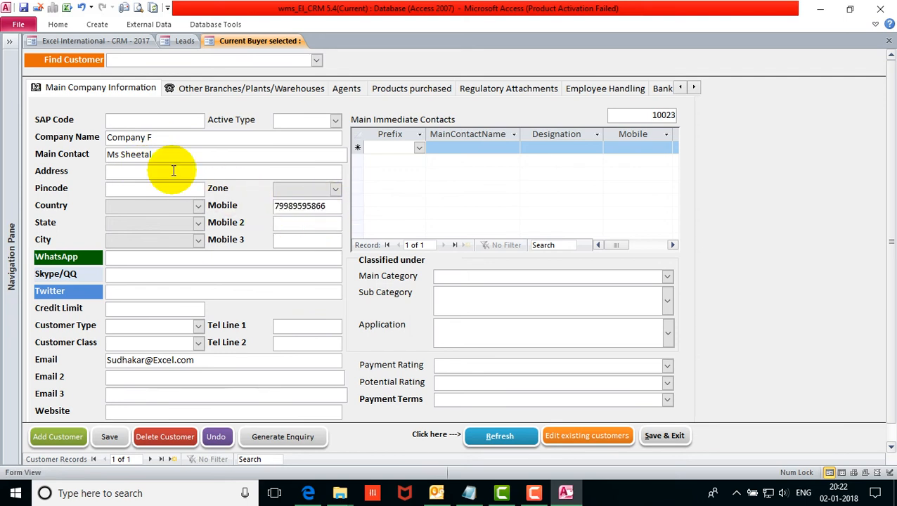
pyautogui.write('Address XYZ')
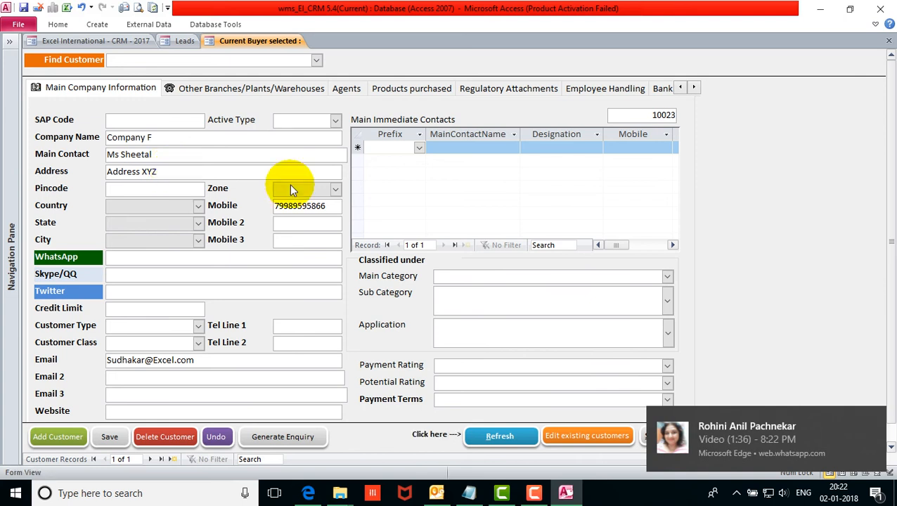
pyautogui.moveTo(881, 426)
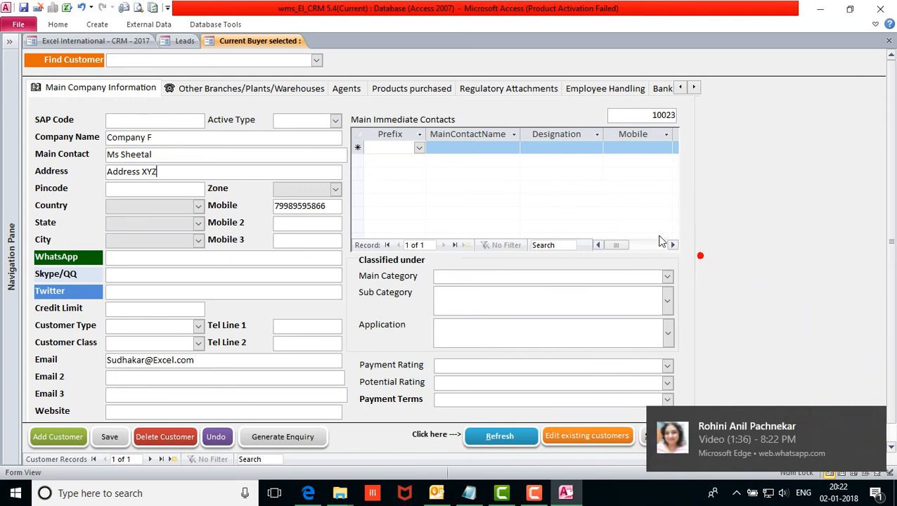
pyautogui.click(185, 157)
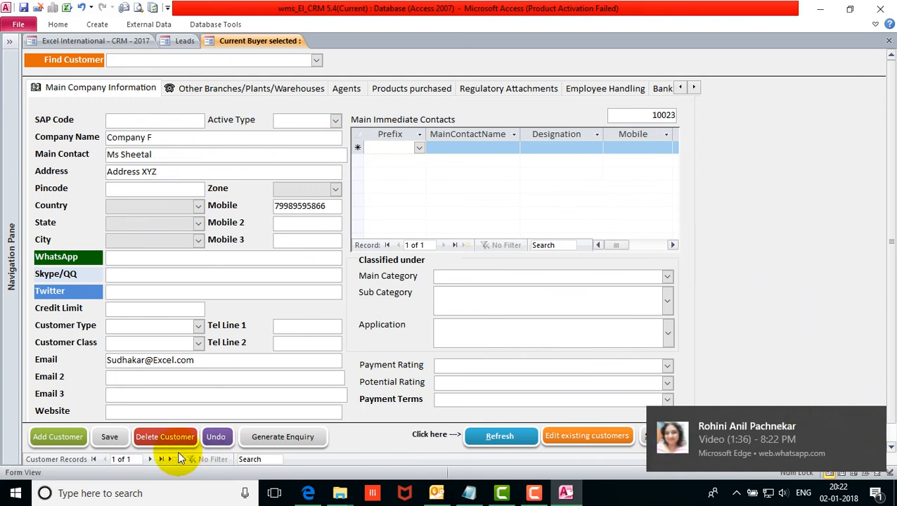
pyautogui.click(114, 441)
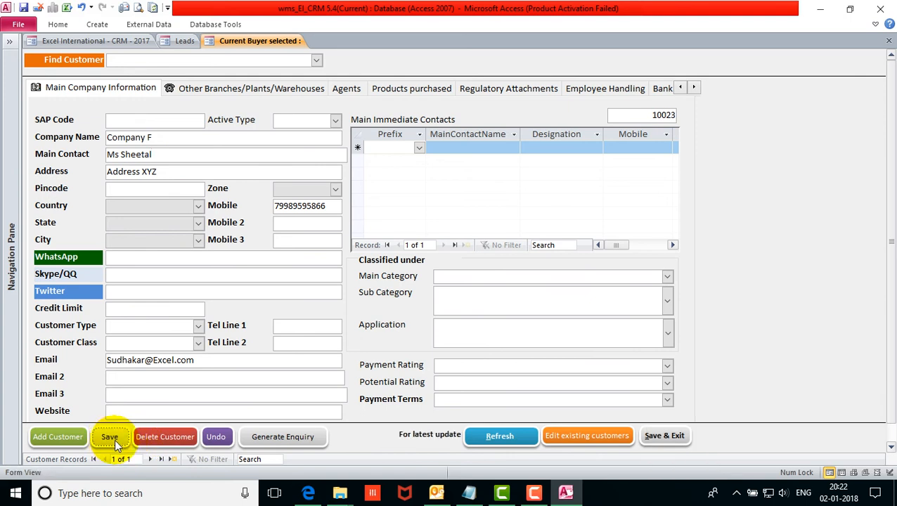
pyautogui.click(303, 437)
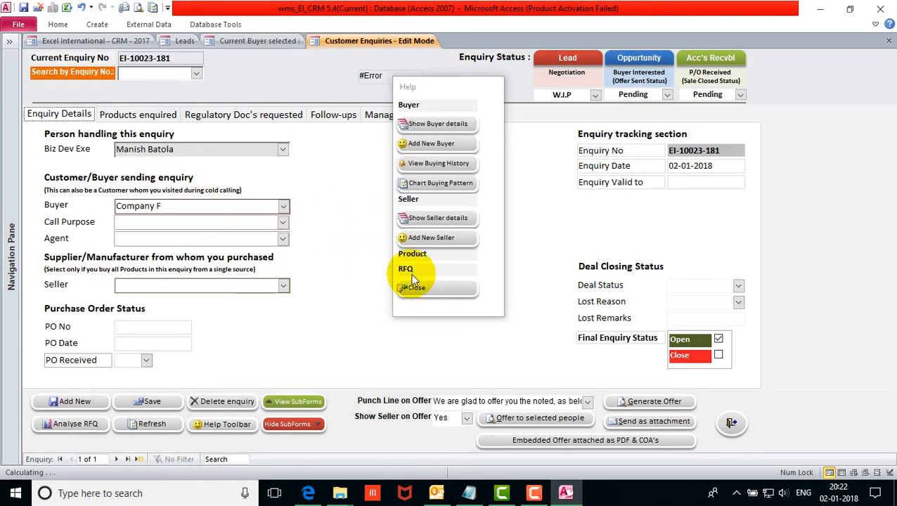
# Dismiss the help panel and look over the products enquired for EI-10023-181.
pyautogui.click(416, 286)
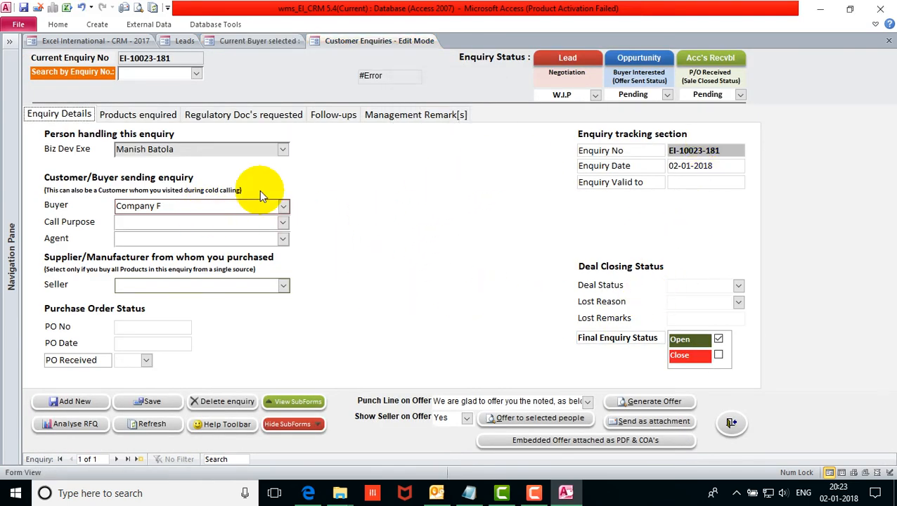
pyautogui.click(138, 115)
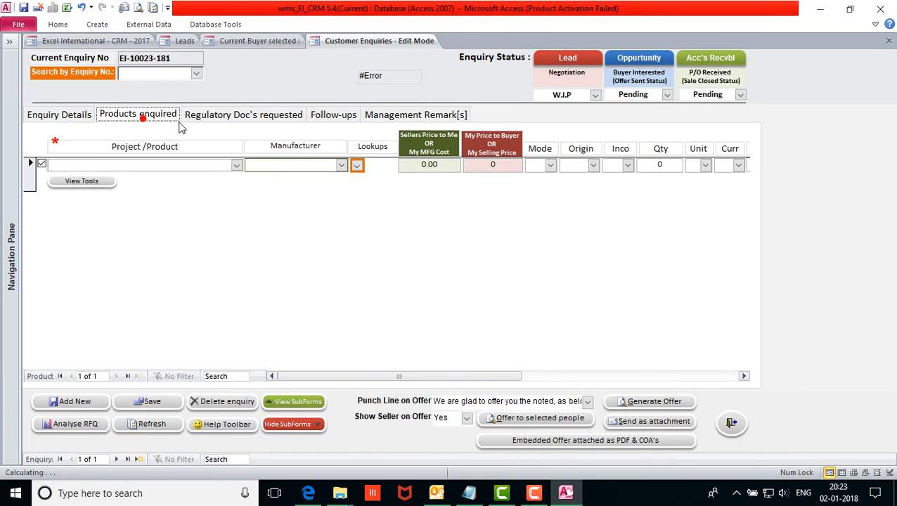
pyautogui.click(82, 116)
# Review Company F in Leads: Requirements Gathering, enquiry EI-10023-181, CRM Lead Status W.I.P.
pyautogui.click(181, 41)
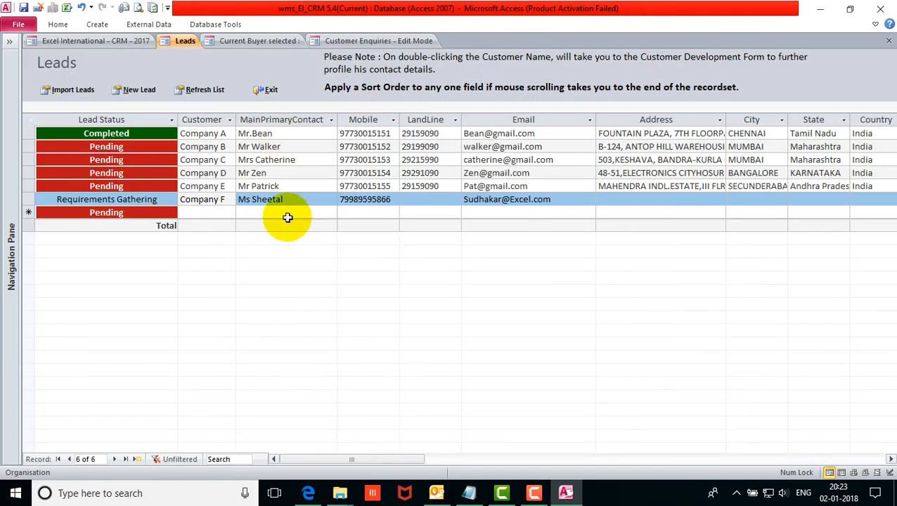
pyautogui.moveTo(398, 460); pyautogui.dragTo(695, 455)
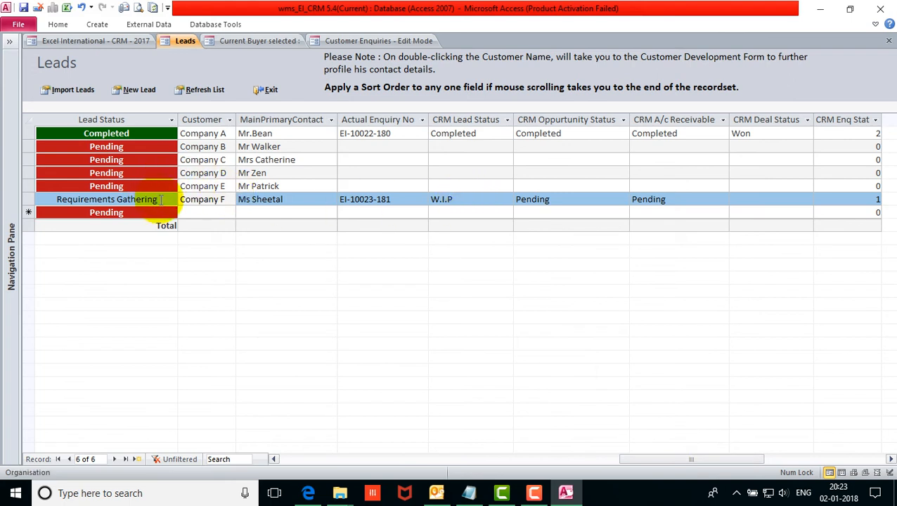
pyautogui.moveTo(161, 200); pyautogui.dragTo(10, 191)
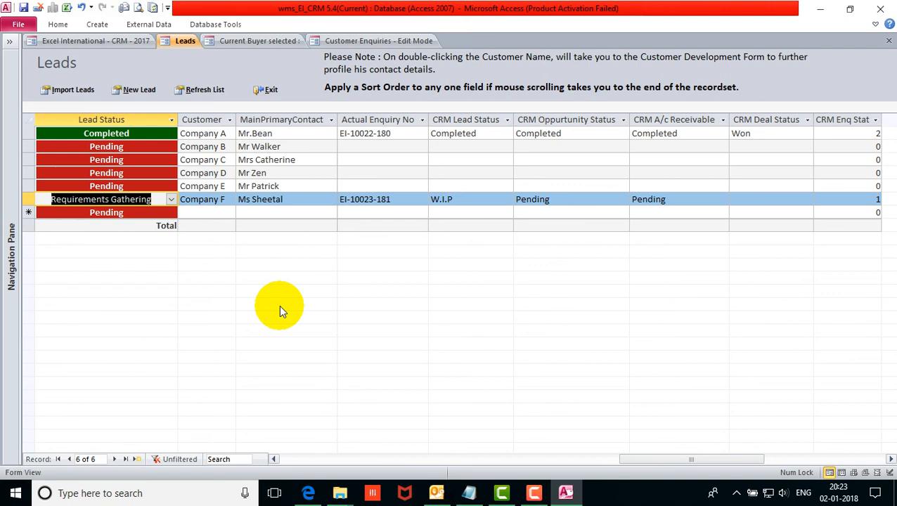
pyautogui.moveTo(723, 463); pyautogui.dragTo(334, 457)
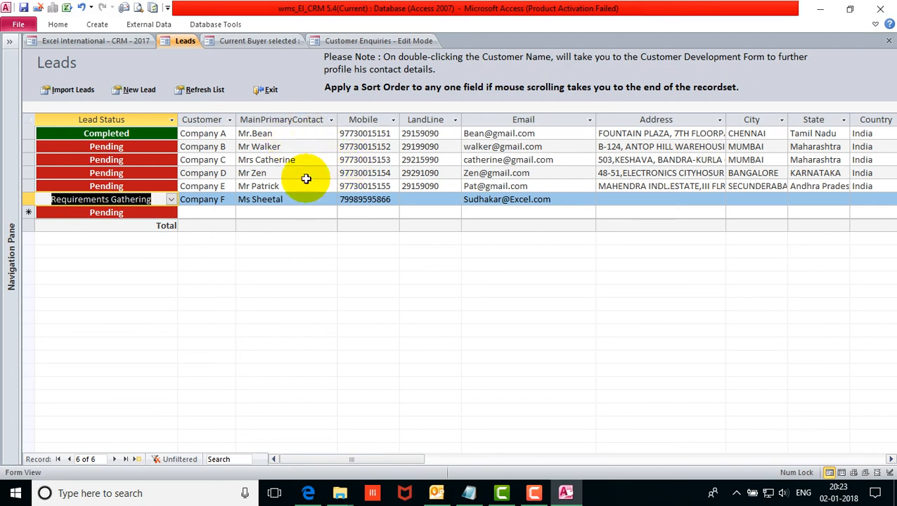
# Close the lead, enquiry and buyer forms and unlock User Level Security with the password.
pyautogui.click(271, 92)
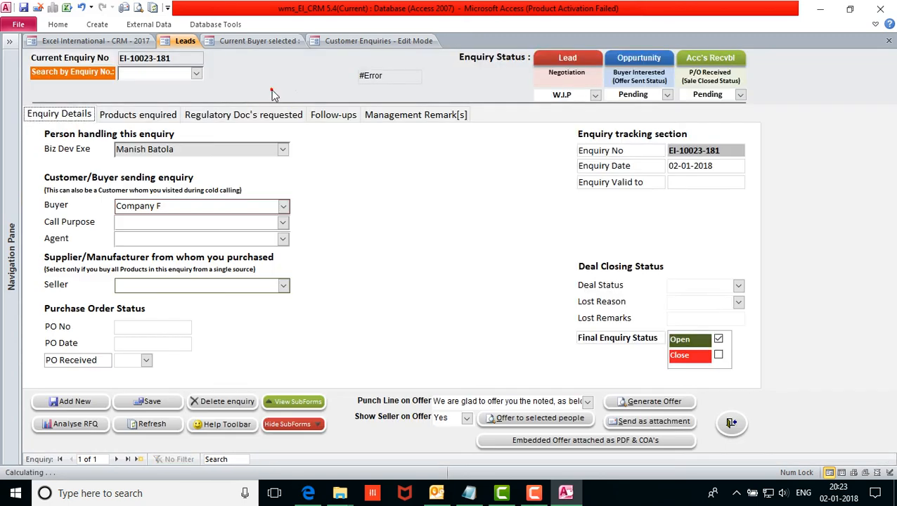
pyautogui.click(731, 425)
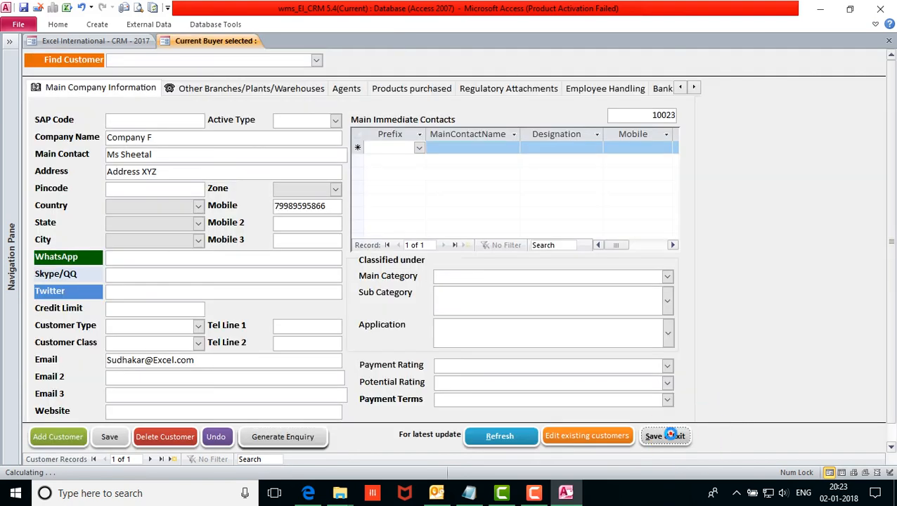
pyautogui.click(671, 436)
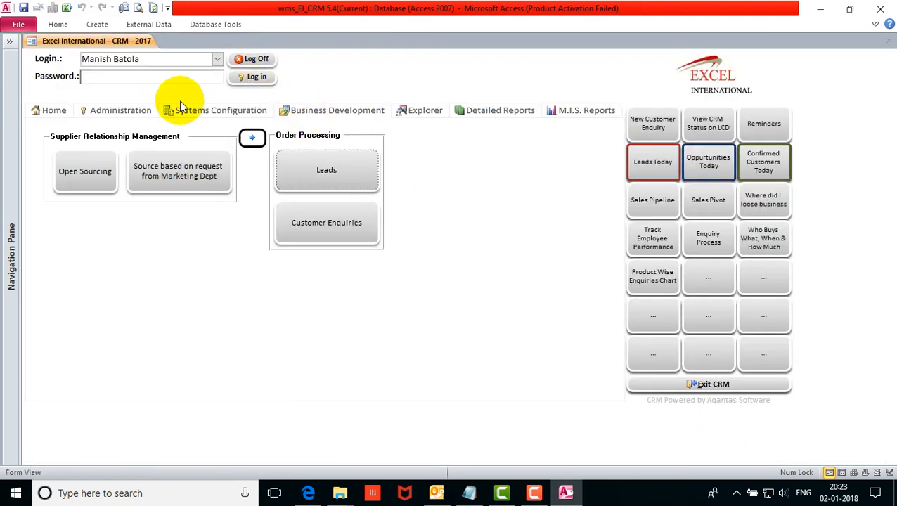
pyautogui.click(121, 111)
pyautogui.click(246, 173)
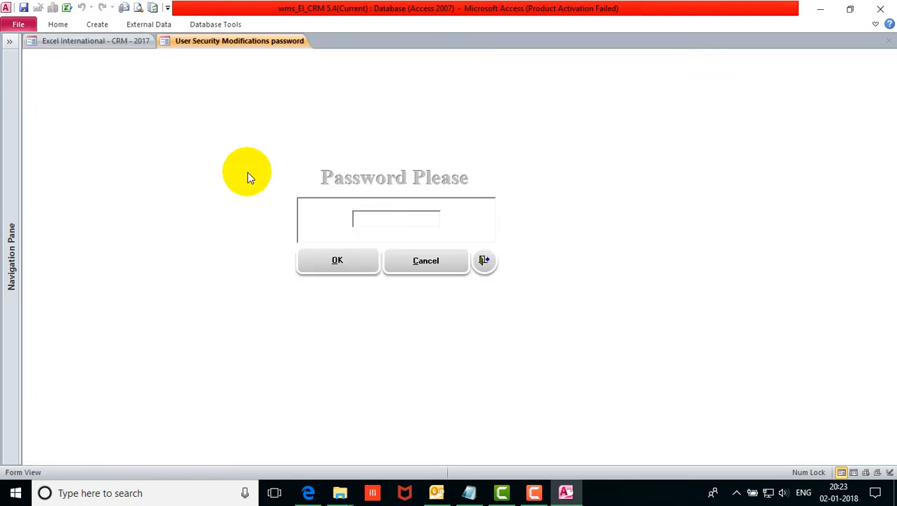
pyautogui.write('****')
pyautogui.press('Return')
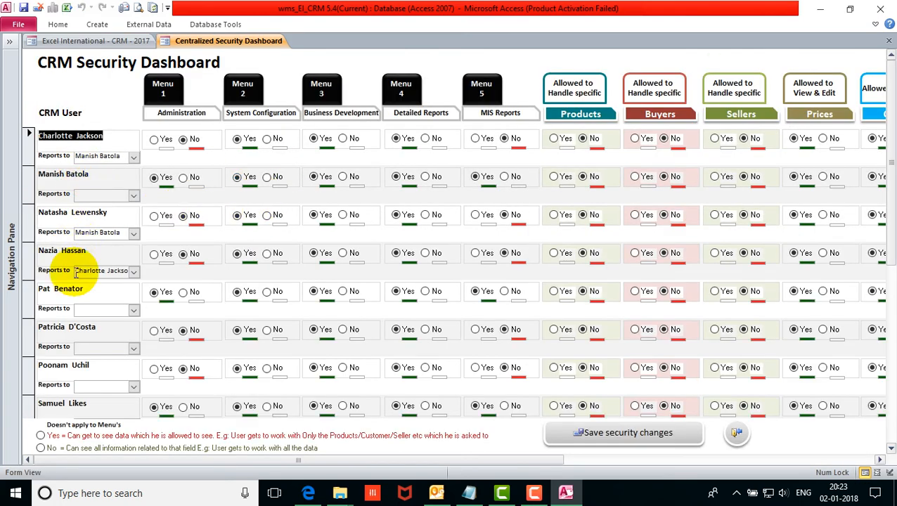
# Confirm the new user's Reports to supervisor is unchanged, then close the CRM Security Dashboard.
pyautogui.scroll(-4, 67, 331)
pyautogui.scroll(-2, 61, 335)
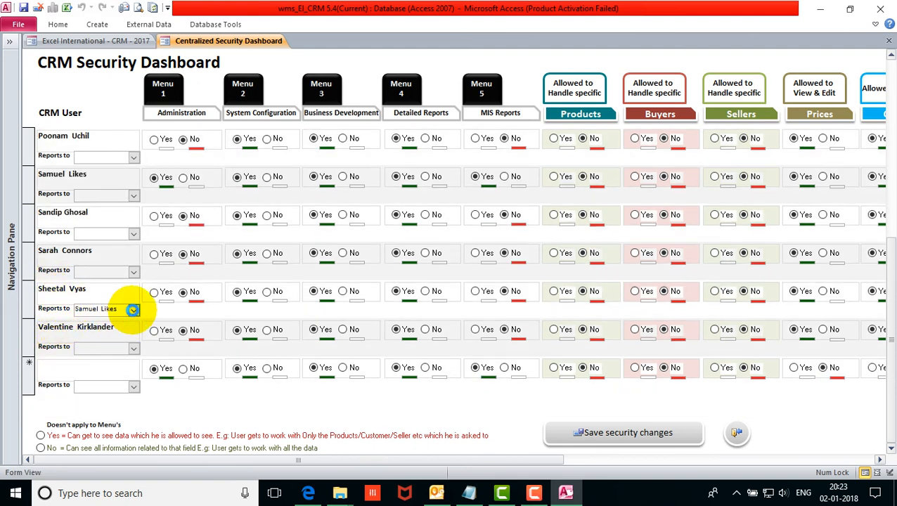
pyautogui.click(132, 310)
pyautogui.click(131, 310)
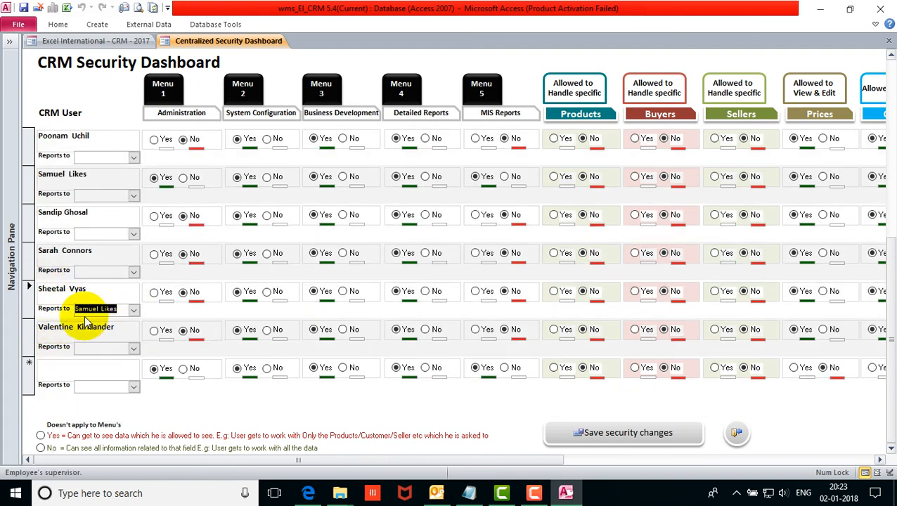
pyautogui.click(29, 299)
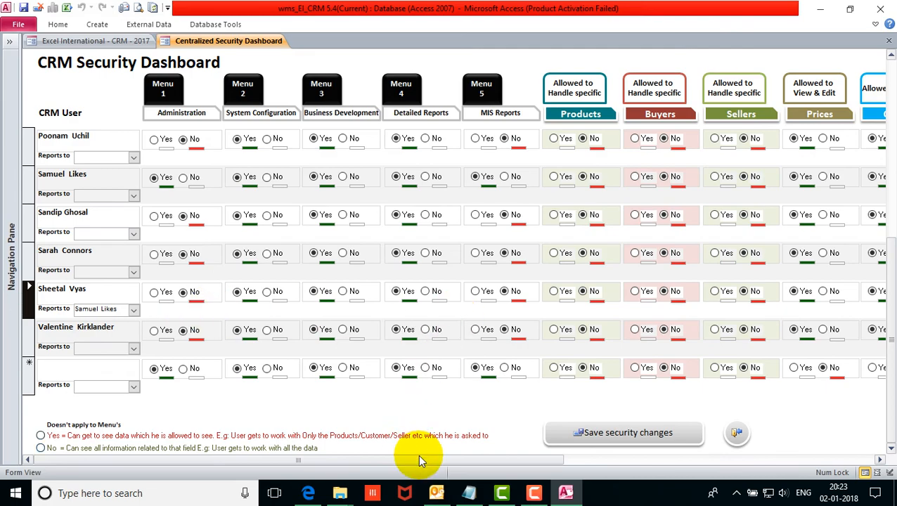
pyautogui.moveTo(419, 458); pyautogui.dragTo(717, 461)
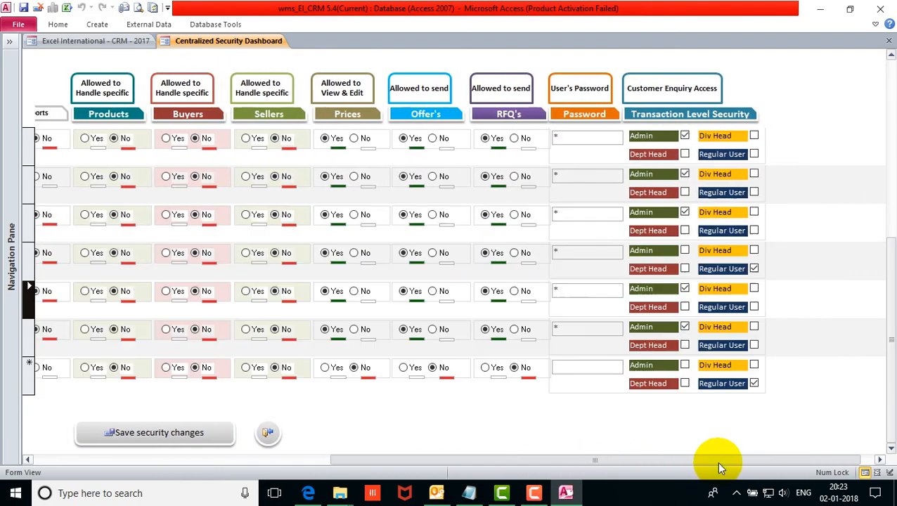
pyautogui.moveTo(648, 459); pyautogui.dragTo(268, 455)
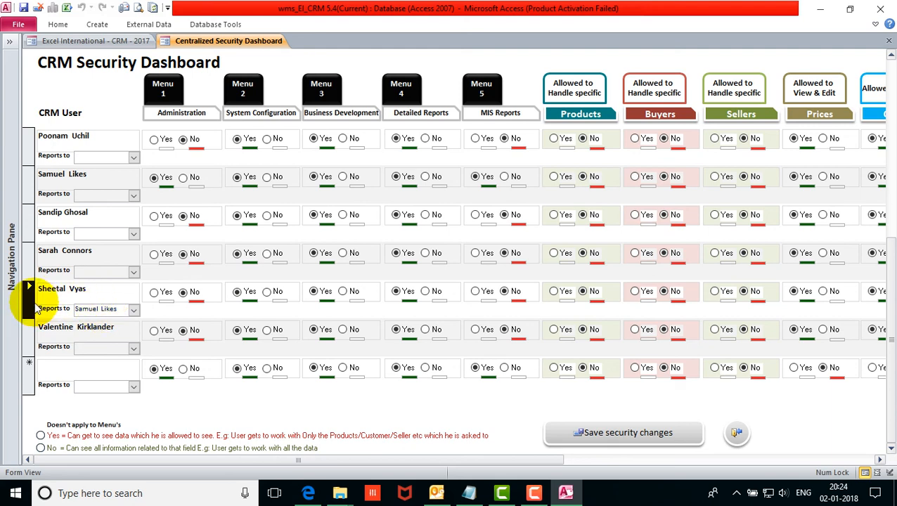
pyautogui.scroll(2, 26, 270)
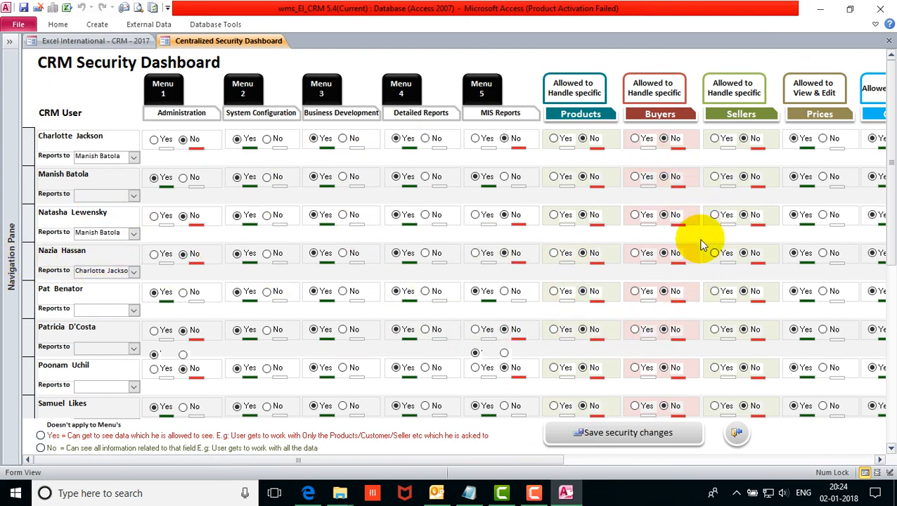
pyautogui.click(736, 432)
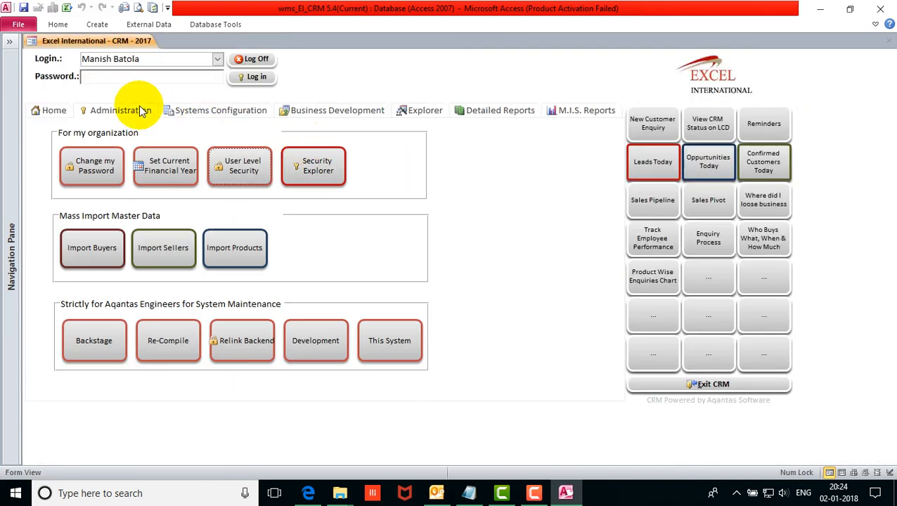
# Log the administrator off and sign in as the second user.
pyautogui.click(128, 111)
pyautogui.click(256, 62)
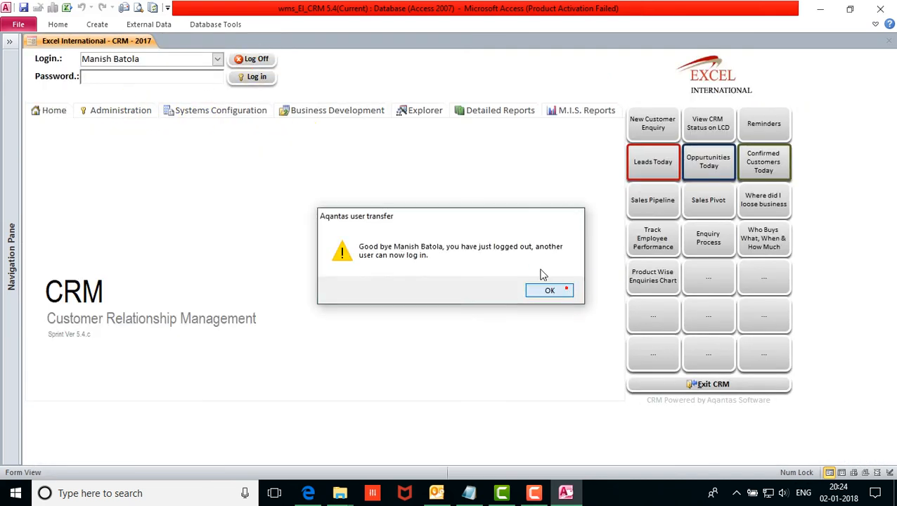
pyautogui.click(537, 289)
pyautogui.click(223, 61)
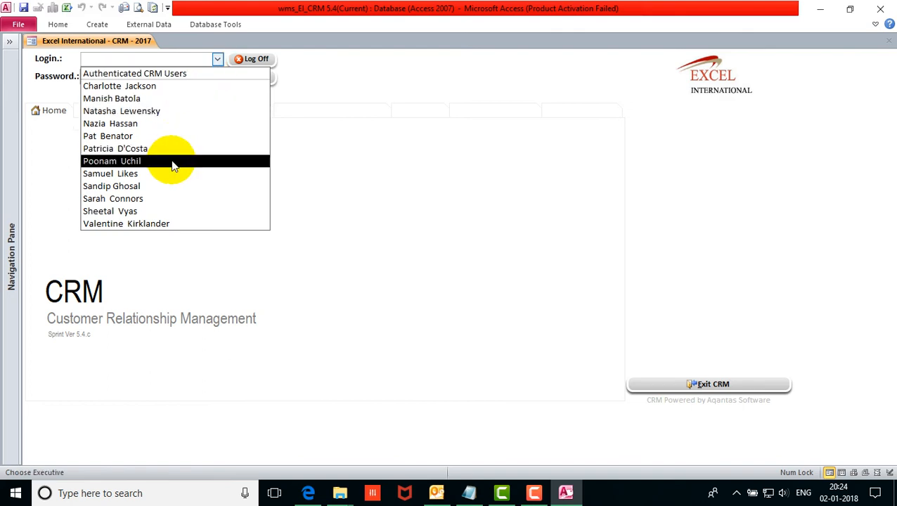
pyautogui.click(162, 209)
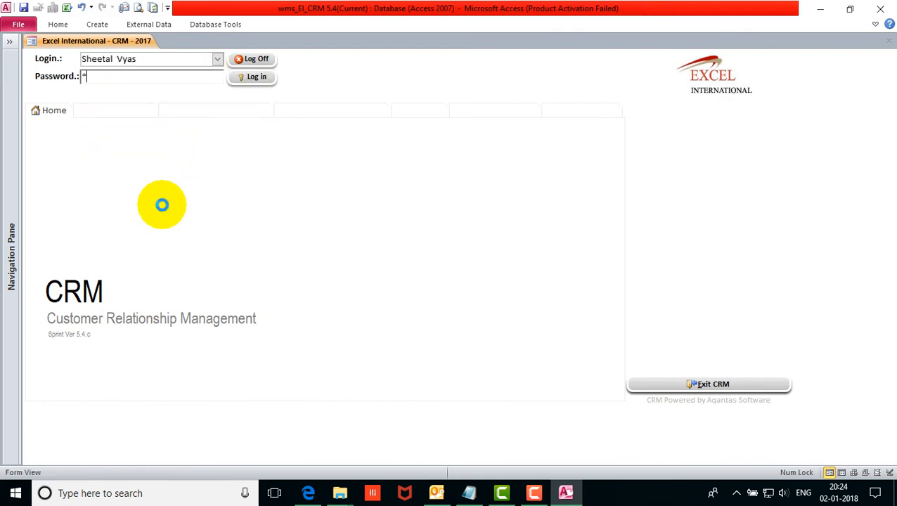
pyautogui.press('Return')
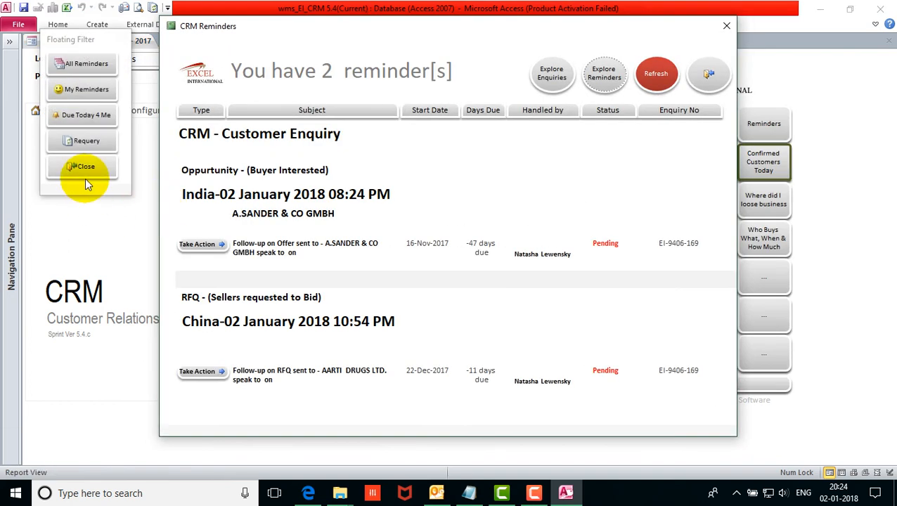
# As the second user, dismiss reminders, check the Leads list, then log off.
pyautogui.click(85, 182)
pyautogui.click(280, 116)
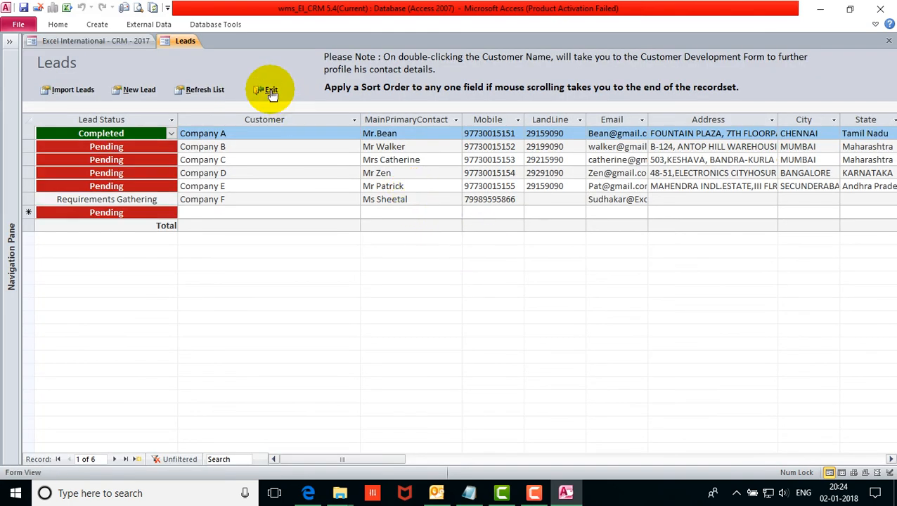
pyautogui.click(270, 91)
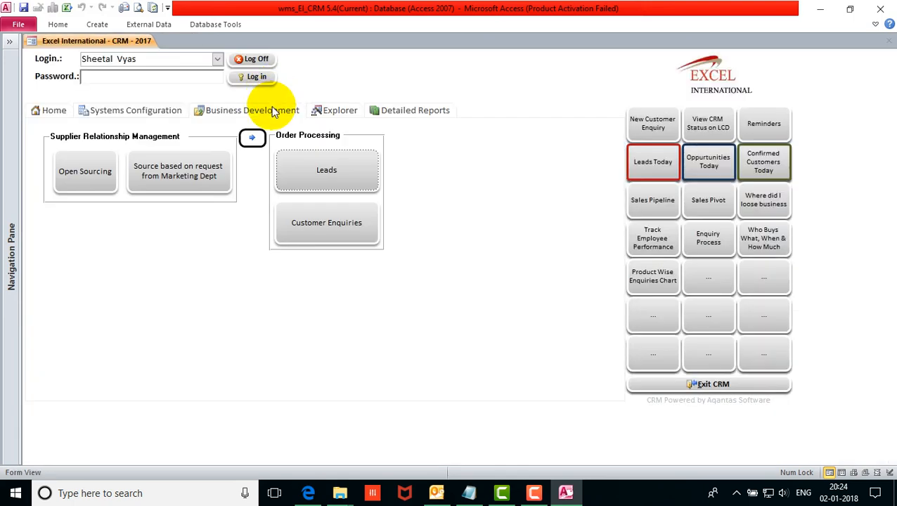
pyautogui.click(255, 59)
pyautogui.click(555, 289)
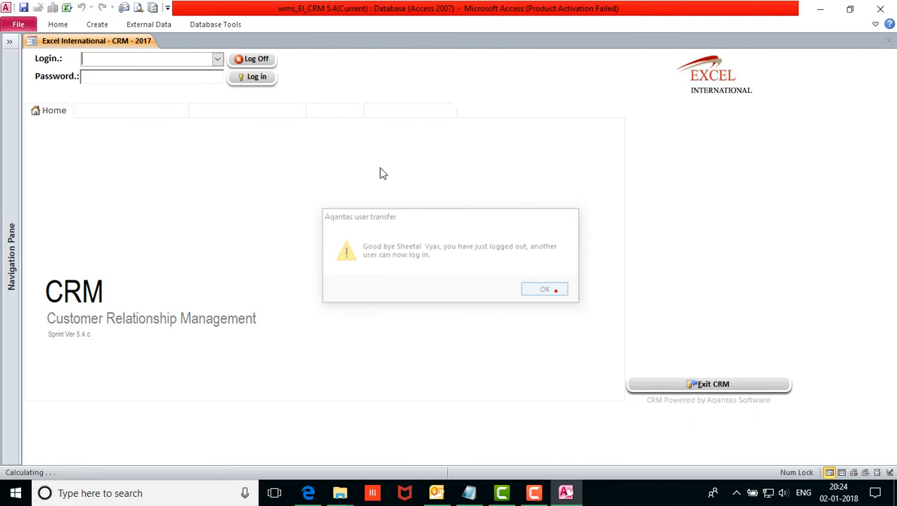
# Log in as the administrator with his password and dismiss the reminders.
pyautogui.click(216, 60)
pyautogui.click(172, 101)
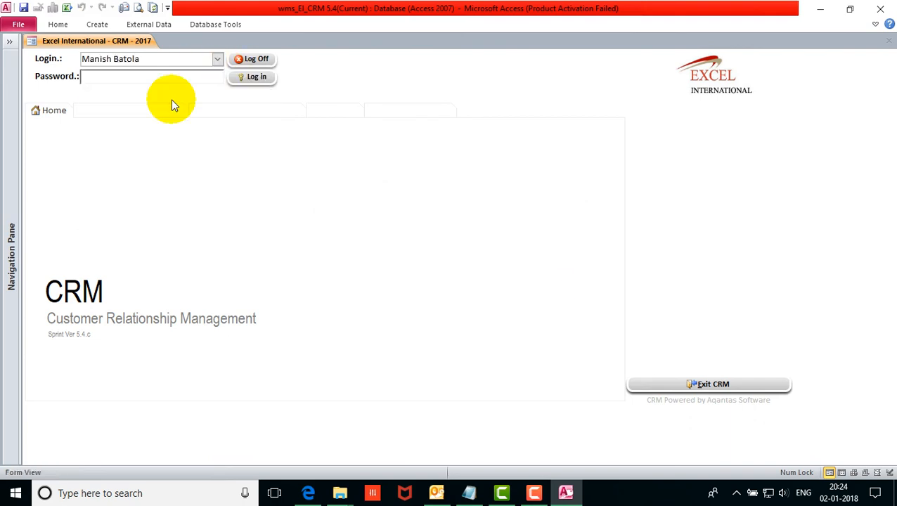
pyautogui.write('***')
pyautogui.press('Return')
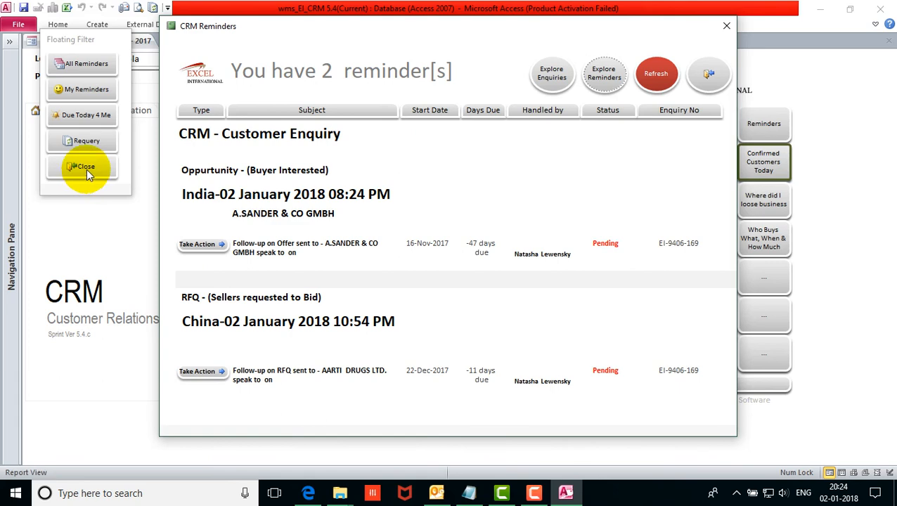
pyautogui.click(86, 168)
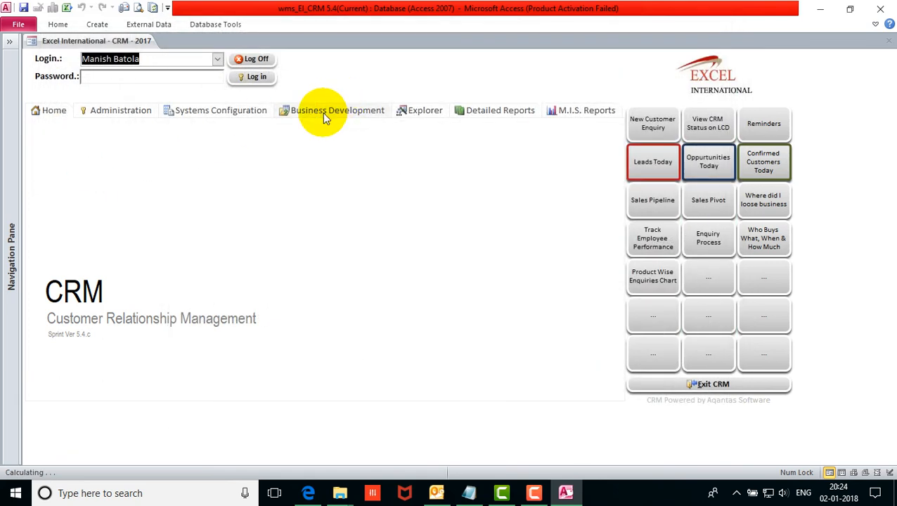
# Open the Business Development Leads list, review it, and close it.
pyautogui.click(322, 112)
pyautogui.click(351, 159)
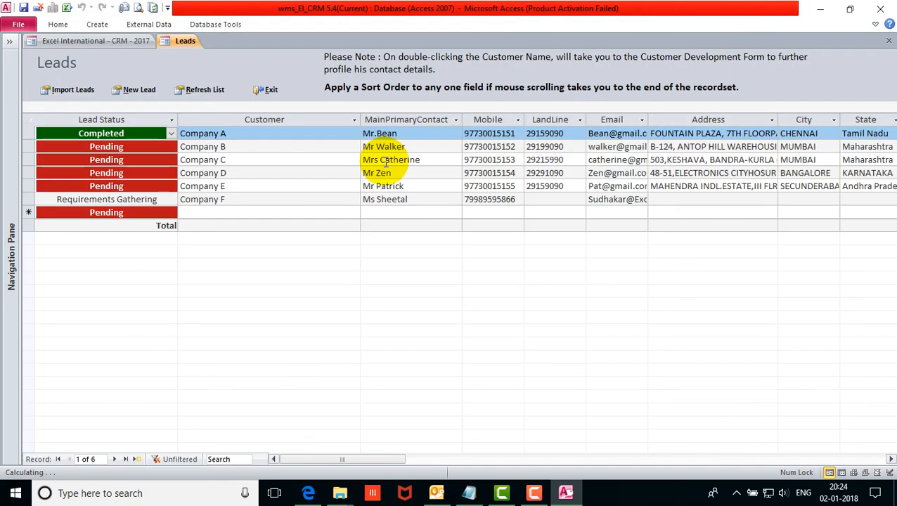
pyautogui.moveTo(380, 460); pyautogui.dragTo(568, 450)
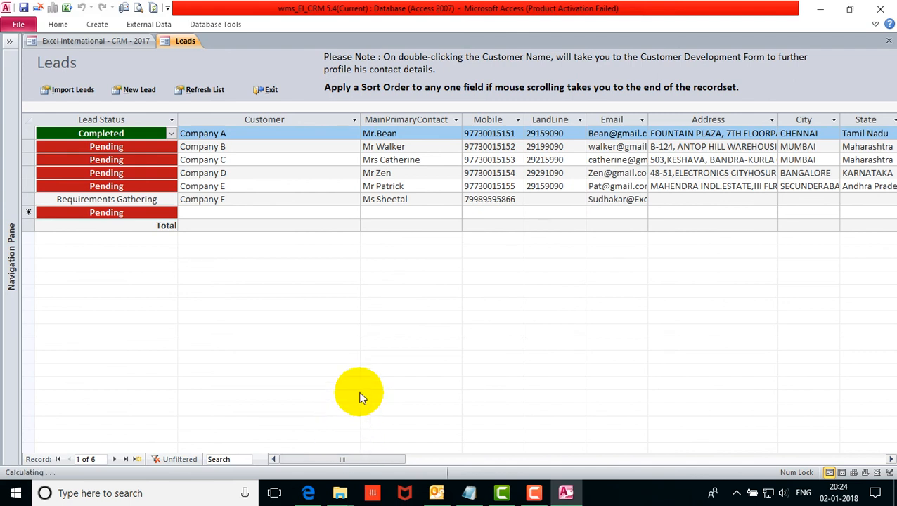
pyautogui.click(268, 89)
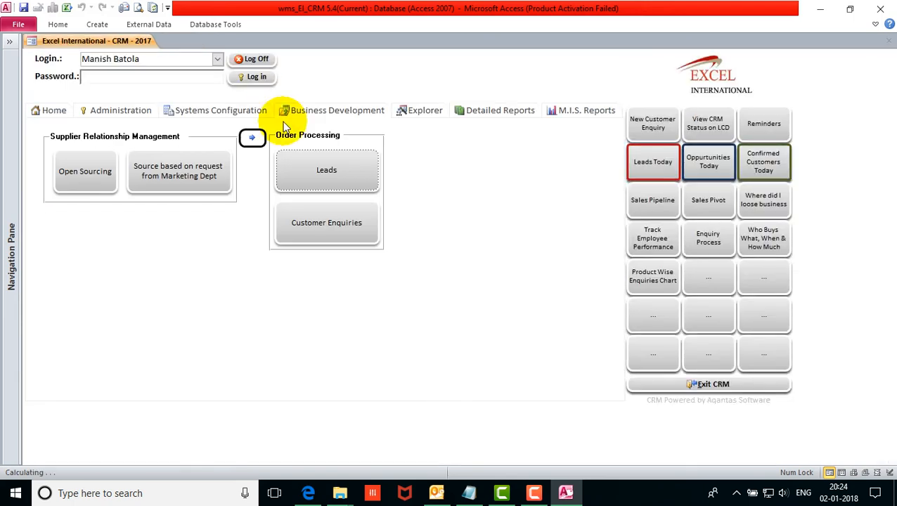
# Log the administrator off and exit the CRM.
pyautogui.click(264, 60)
pyautogui.click(552, 292)
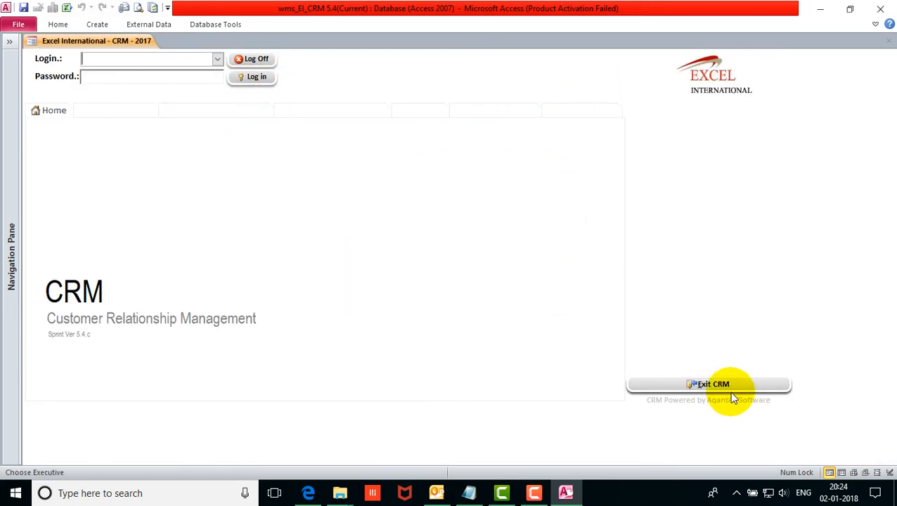
pyautogui.click(717, 384)
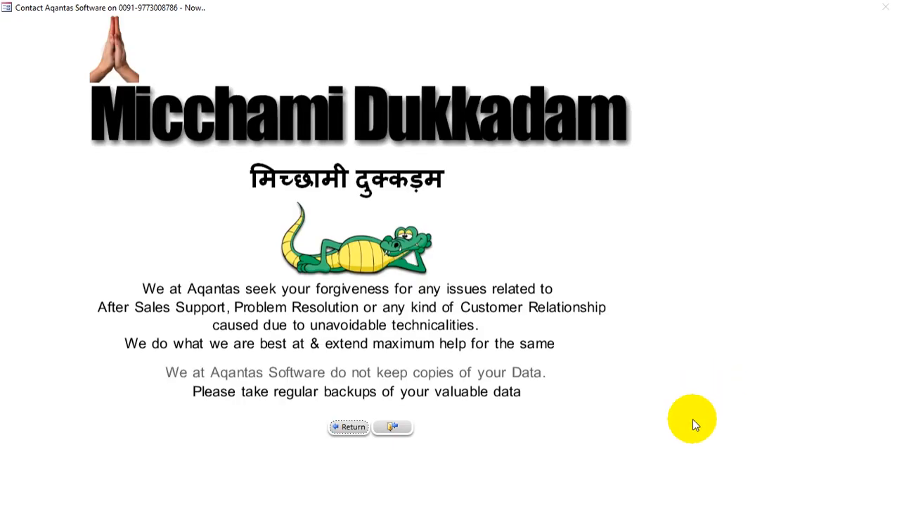